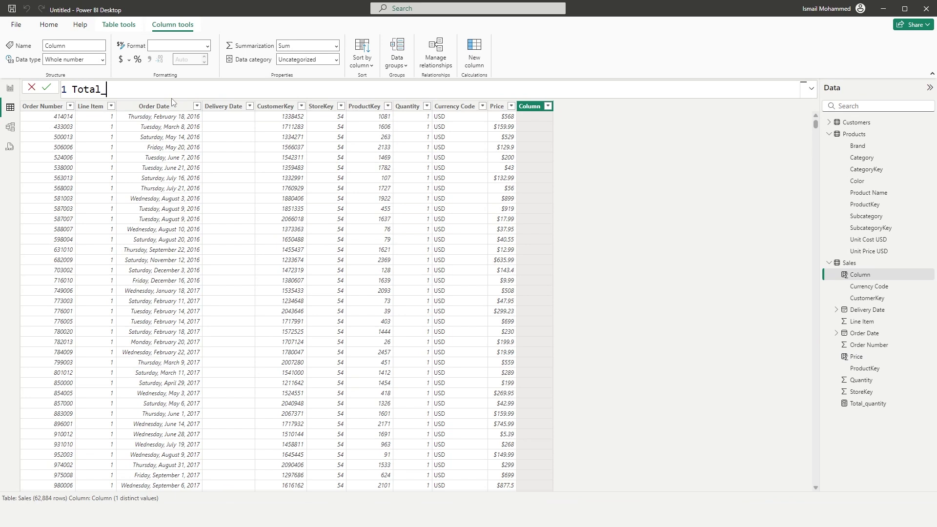
# Step: Define the new calculated column in the Sales table as Total_Price = Sales[Quantity]*Sales[Price] and commit it
pyautogui.write('Price')
pyautogui.write('= Quan')
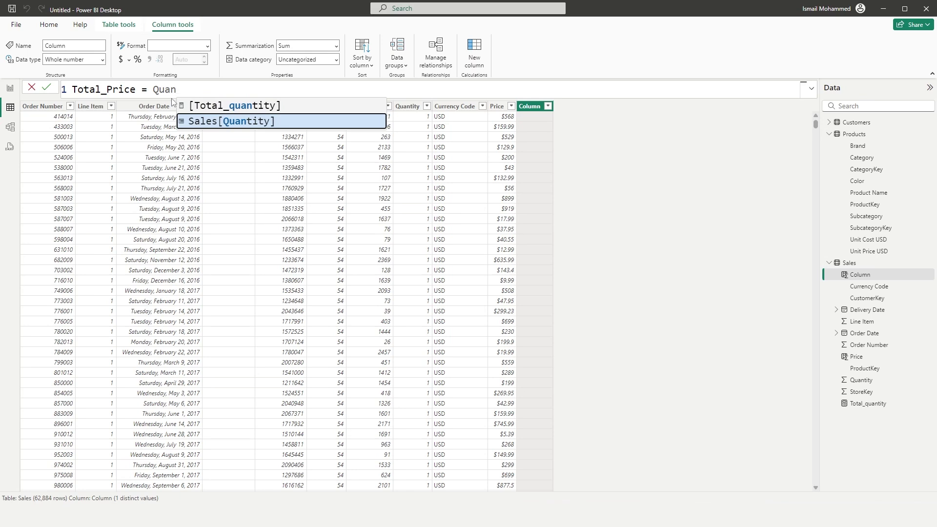
pyautogui.click(218, 122)
pyautogui.write('*P')
pyautogui.press('BackSpace')
pyautogui.write('Price')
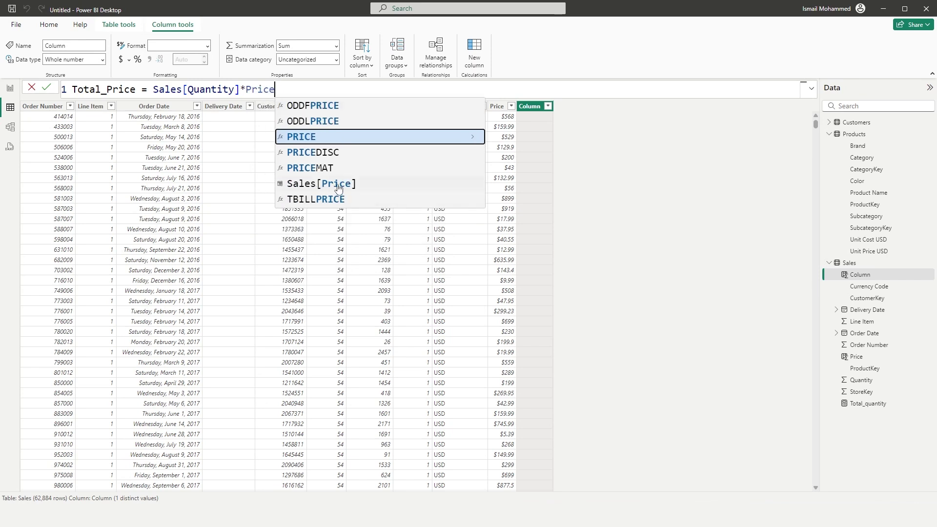
pyautogui.click(334, 188)
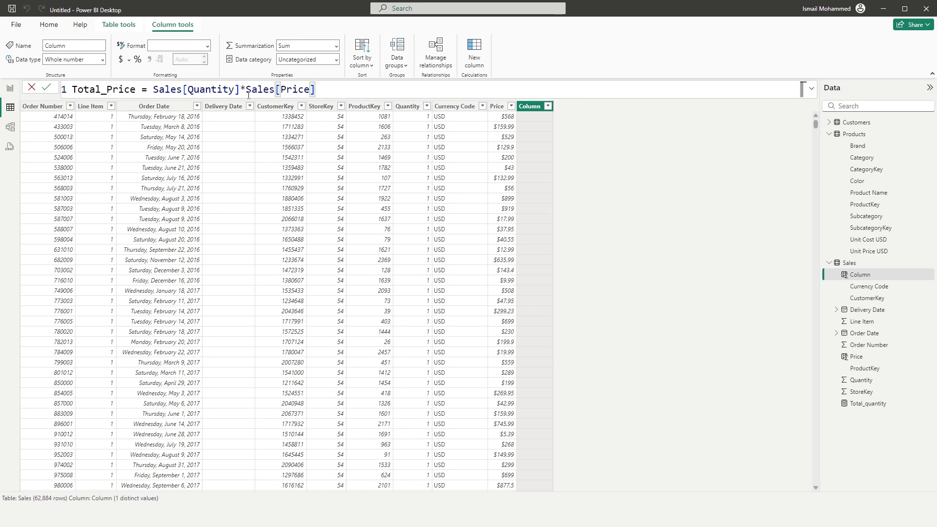
pyautogui.click(46, 88)
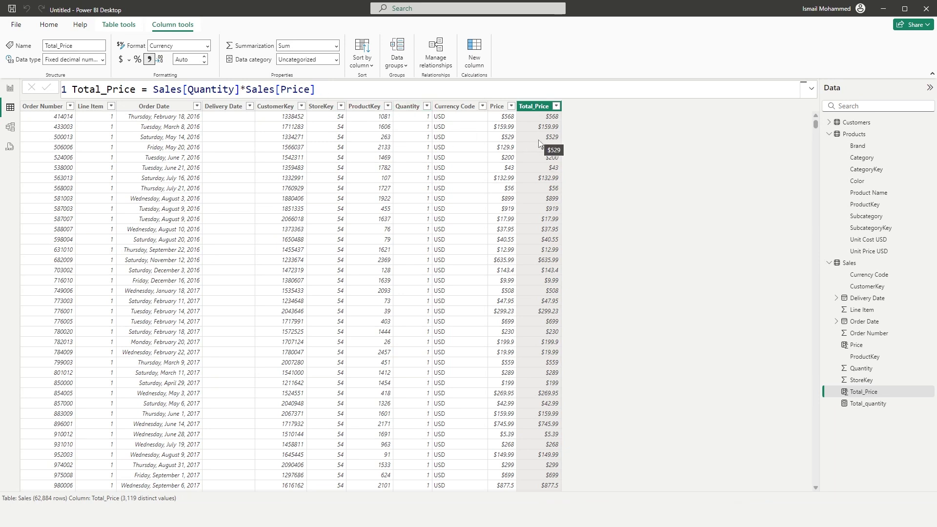
# Step: Add a new measure named Total_Price_Measure to the Sales table, with Price as the start of its formula
pyautogui.moveTo(816, 126)
pyautogui.mouseDown()
pyautogui.moveTo(809, 212)
pyautogui.moveTo(809, 121)
pyautogui.mouseUp()
pyautogui.rightClick(927, 266)
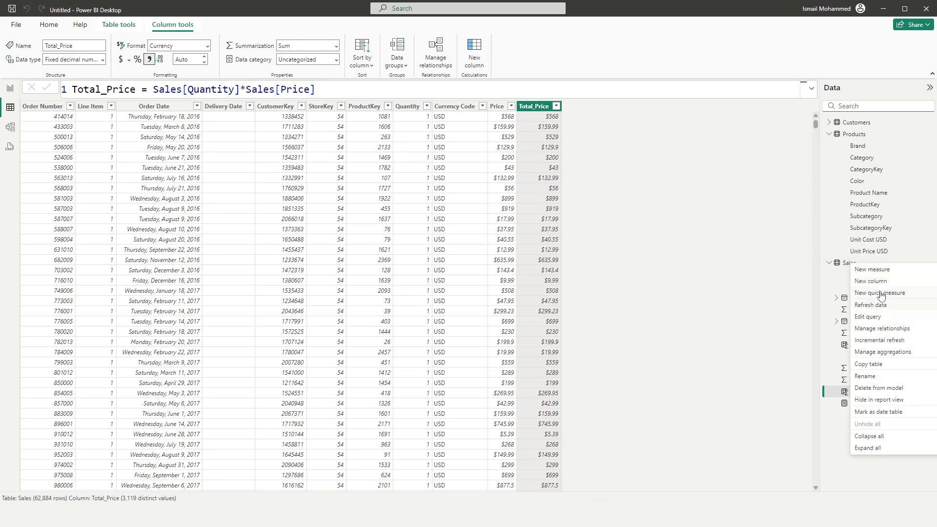
pyautogui.click(871, 270)
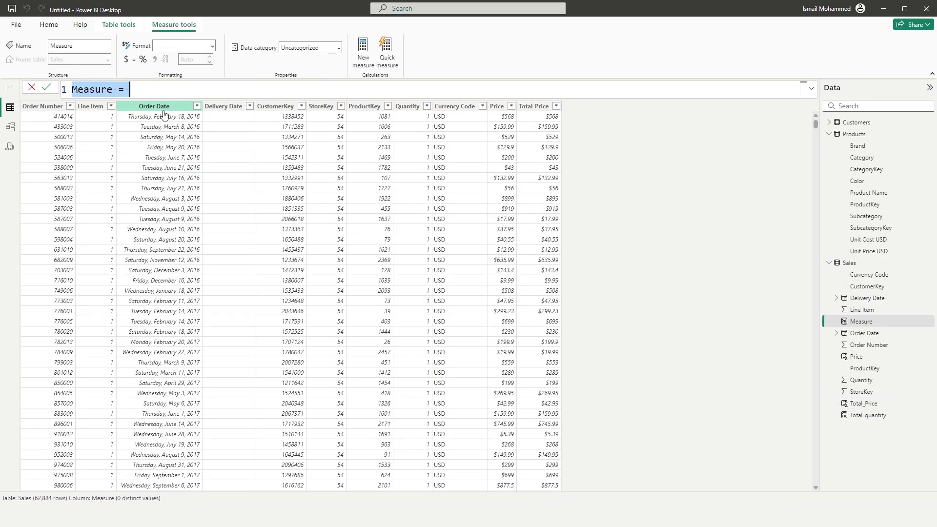
pyautogui.write('Total')
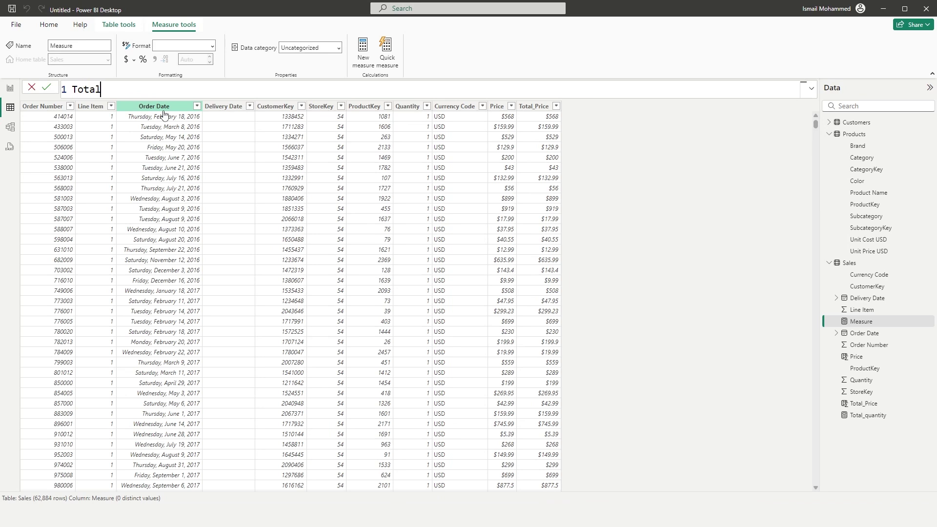
pyautogui.write('_Price_Measure = Price')
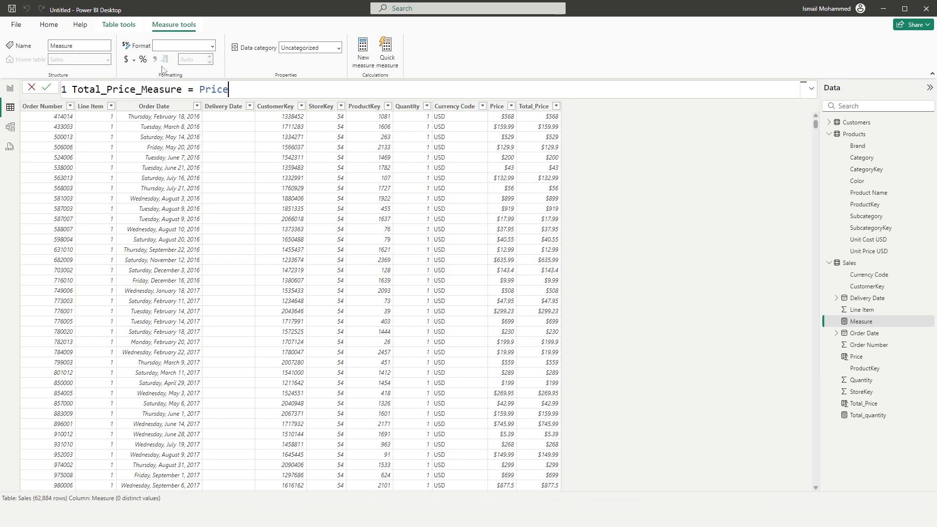
# Step: Replace Price in the Total_Price_Measure formula with the SUMX function
pyautogui.moveTo(241, 90); pyautogui.dragTo(204, 90)
pyautogui.write('P')
pyautogui.press('BackSpace')
pyautogui.write('Sum')
pyautogui.press('Down')
pyautogui.press('Down')
pyautogui.press('Down')
pyautogui.press('Tab')
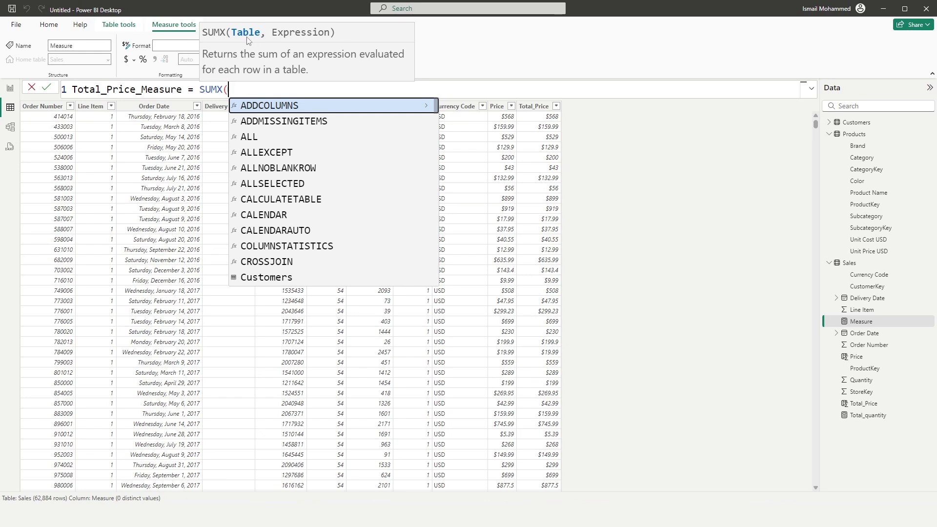
# Step: Complete the SUMX formula with the Sales table and the expression Sales[Quantity]*Sales[Price], and commit the measure
pyautogui.write('Sales,')
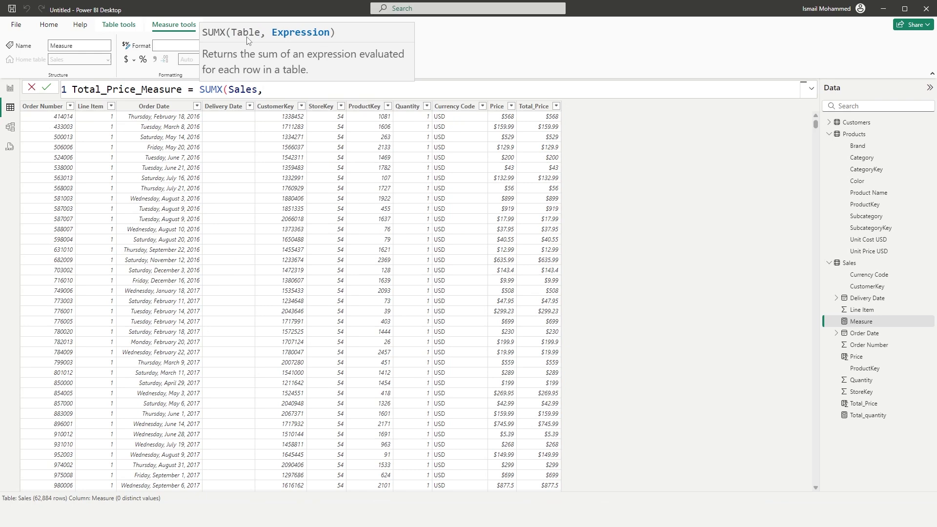
pyautogui.write('Quan')
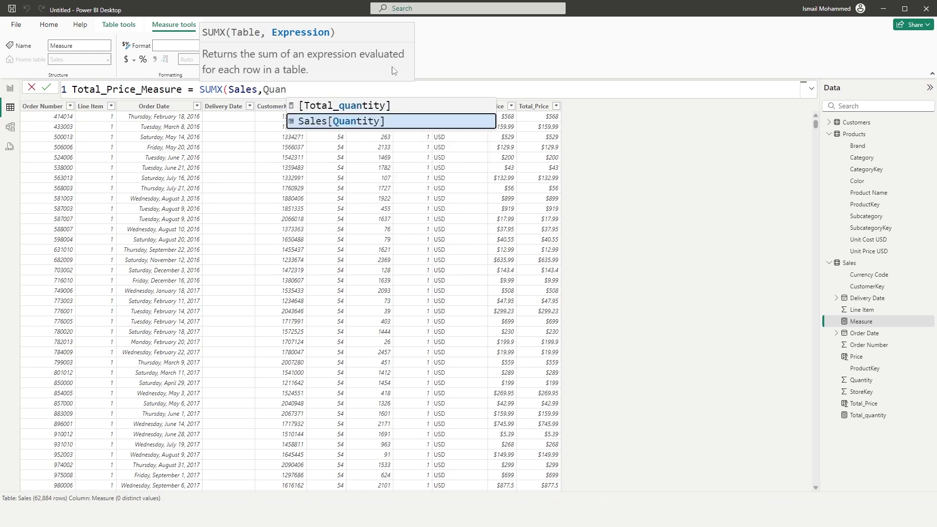
pyautogui.click(360, 126)
pyautogui.write('*Price')
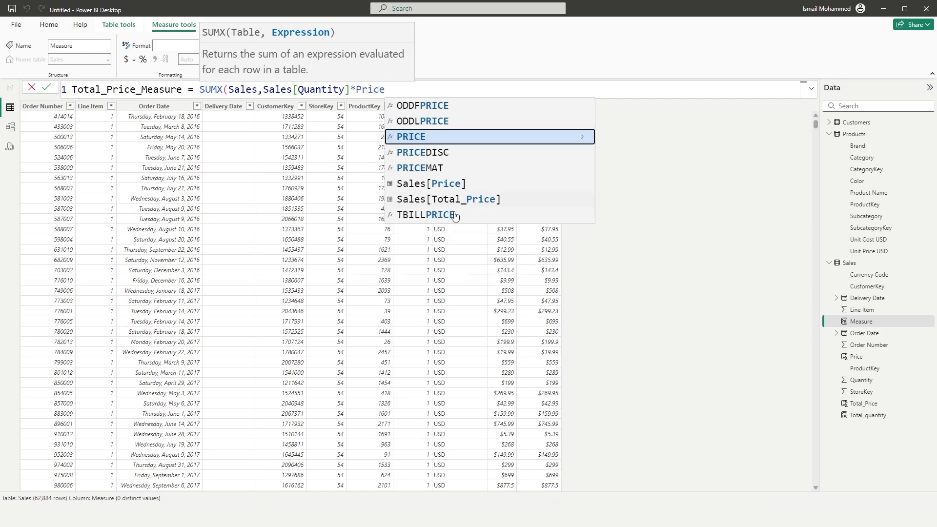
pyautogui.click(431, 185)
pyautogui.write(')')
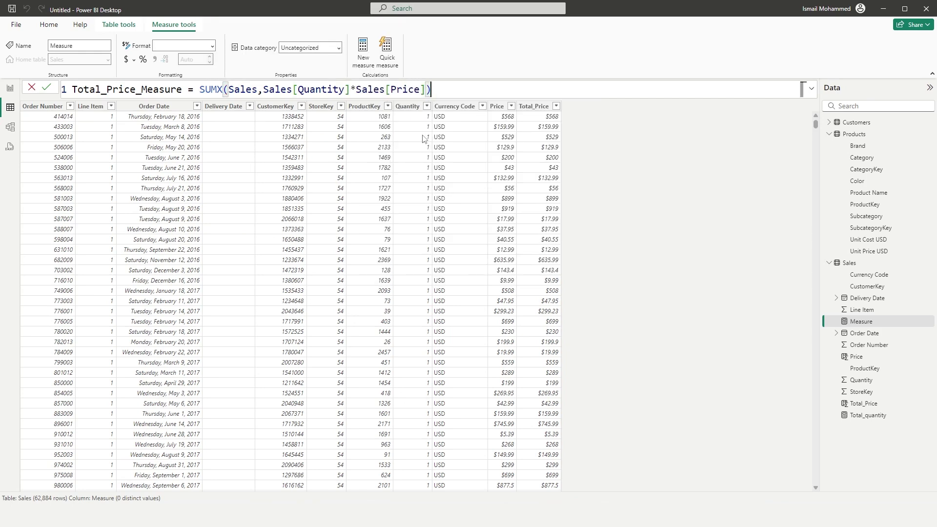
pyautogui.press('Return')
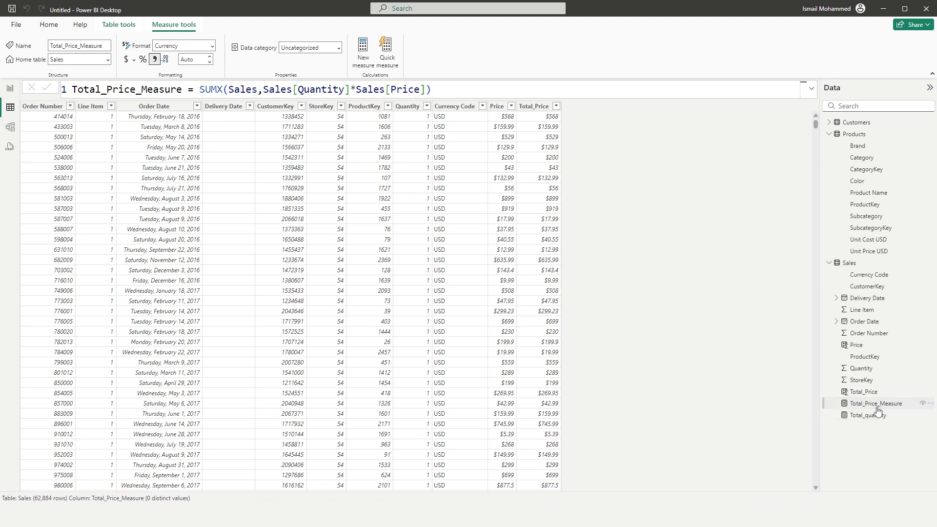
pyautogui.moveTo(199, 89)
pyautogui.mouseDown()
pyautogui.moveTo(454, 93)
pyautogui.moveTo(205, 89)
pyautogui.mouseUp()
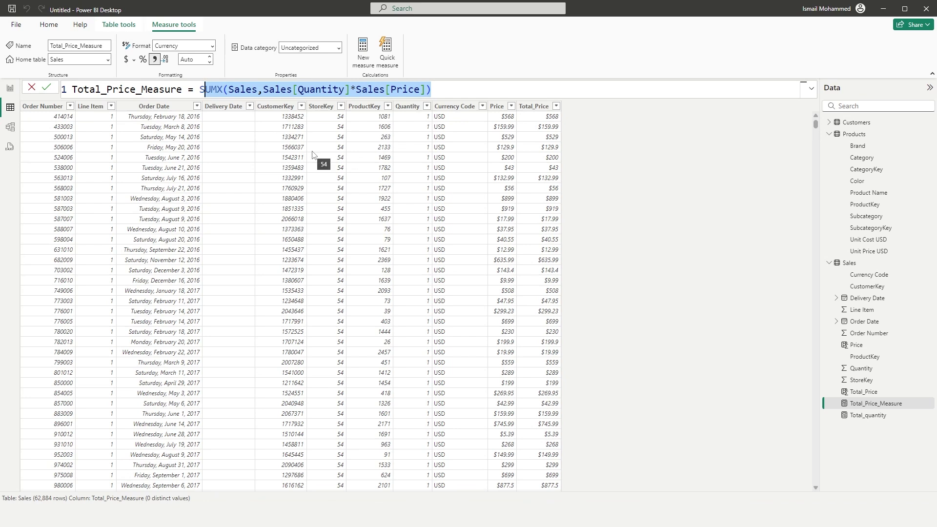
# Step: Show Total_Price_Measure as a card on the report page and move the card slightly lower
pyautogui.click(9, 91)
pyautogui.moveTo(903, 404)
pyautogui.mouseDown()
pyautogui.moveTo(492, 264)
pyautogui.moveTo(343, 178)
pyautogui.mouseUp()
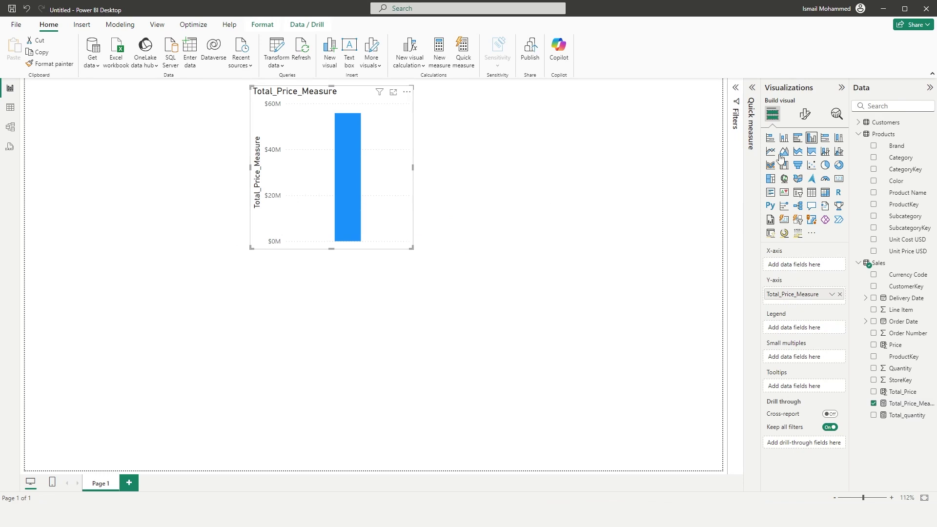
pyautogui.click(841, 182)
pyautogui.moveTo(398, 220); pyautogui.dragTo(407, 265)
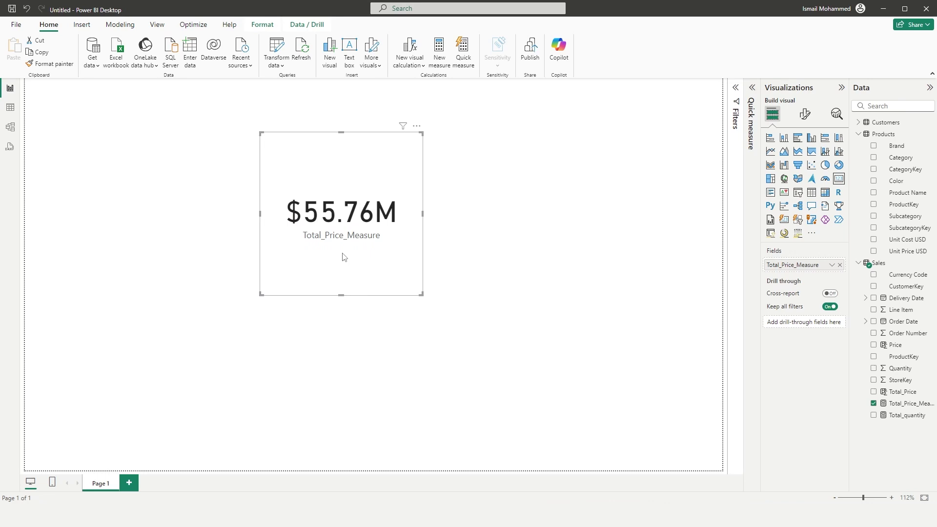
# Step: Add a slicer on the Order Date year and filter the report first by 2019 and finally by 2017
pyautogui.click(444, 244)
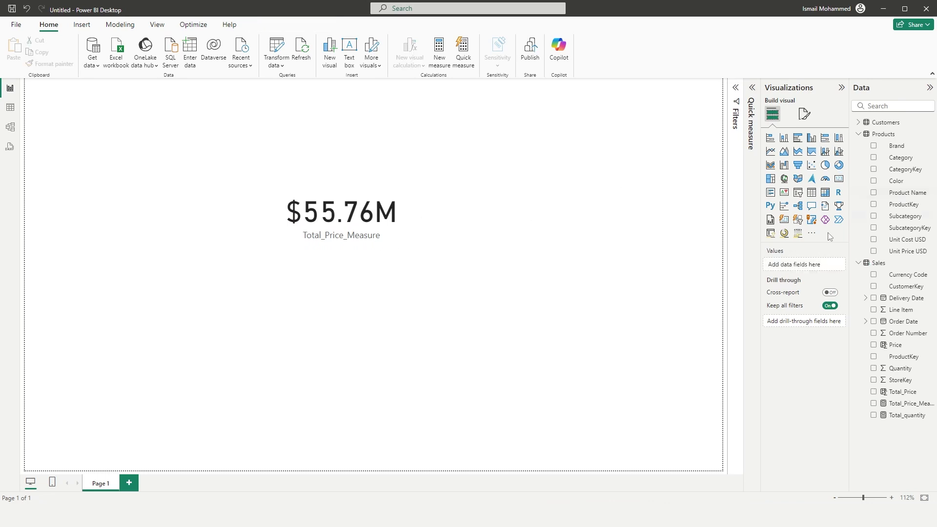
pyautogui.click(798, 194)
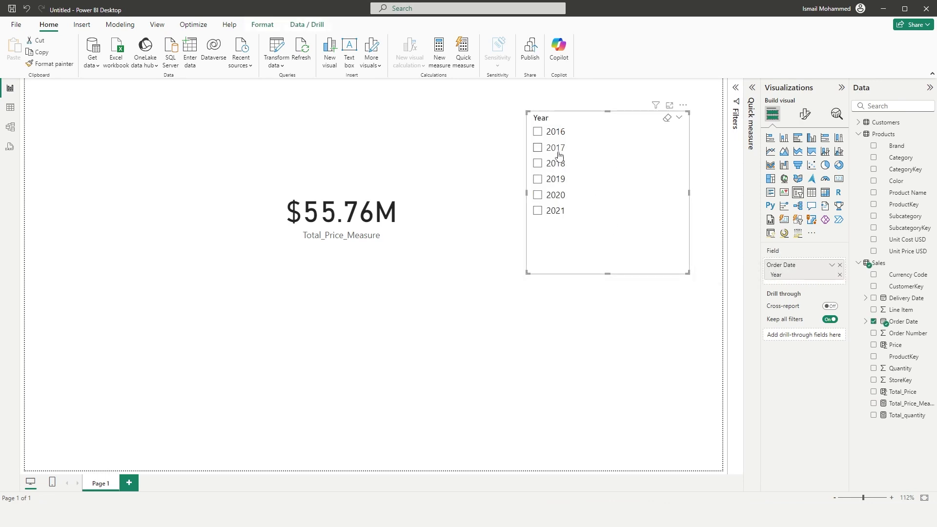
pyautogui.click(538, 179)
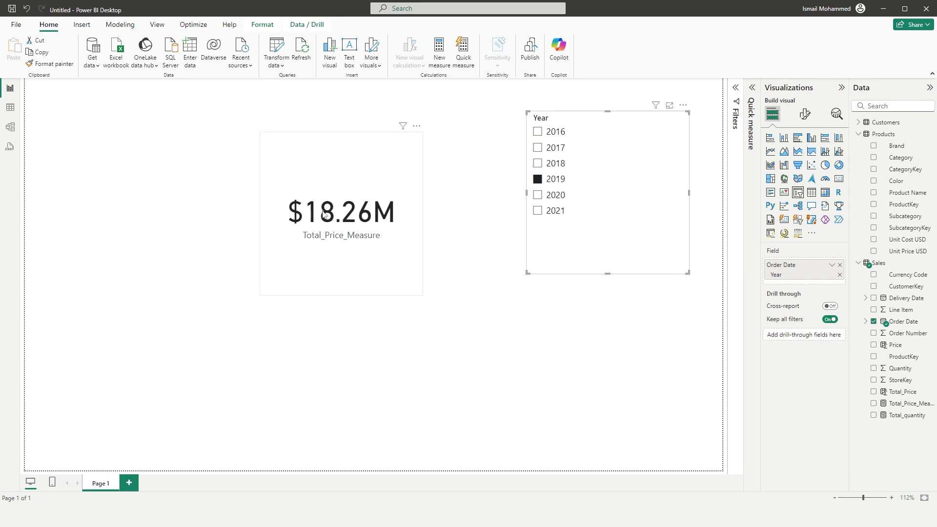
pyautogui.click(537, 148)
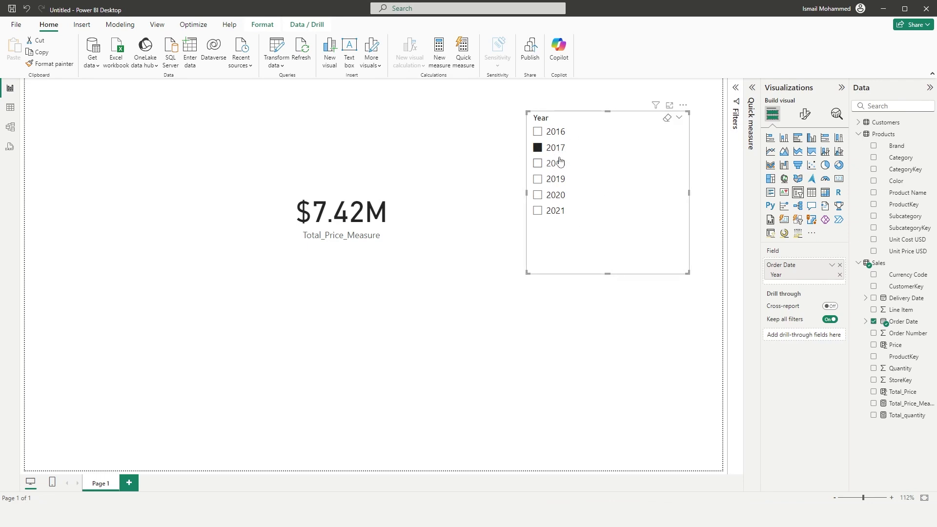
# Step: Convert the Total_Price_Measure card to a table broken down by product Category, and enlarge and reposition it away from the slicer
pyautogui.click(365, 181)
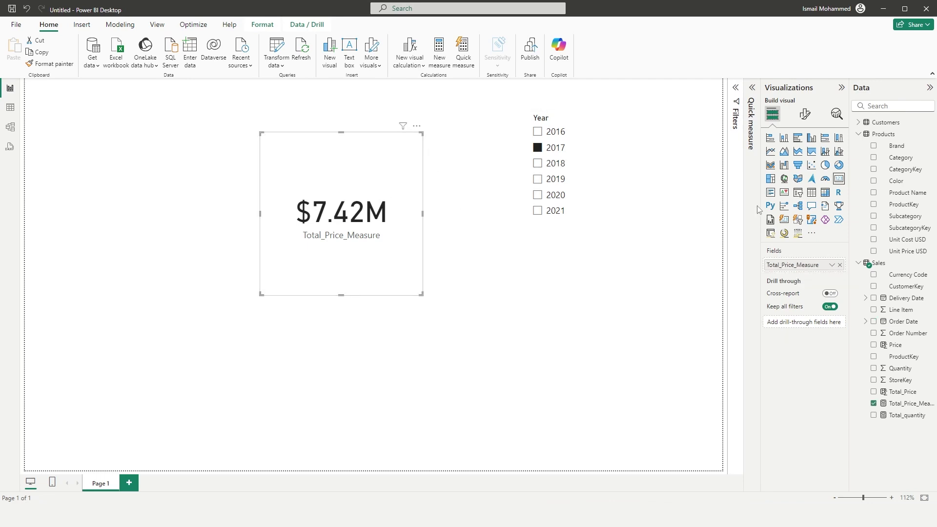
pyautogui.click(815, 198)
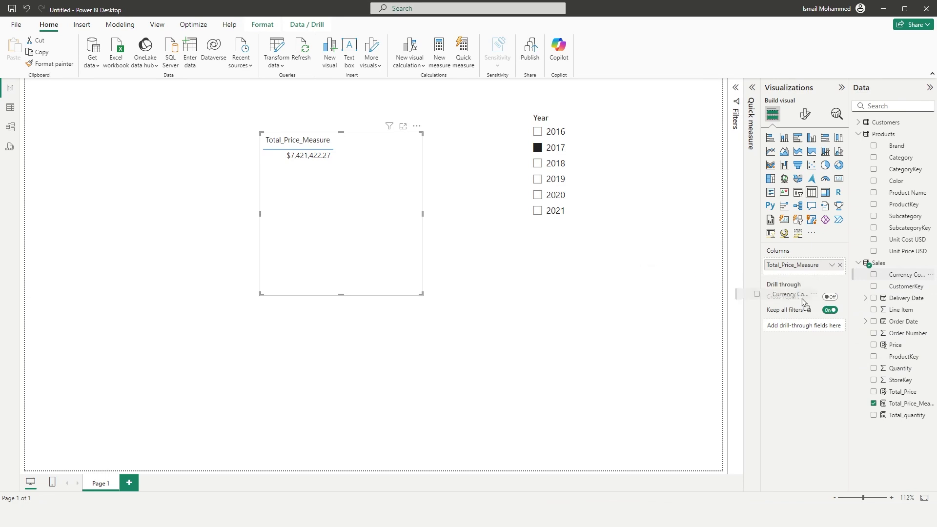
pyautogui.moveTo(900, 159); pyautogui.dragTo(795, 265)
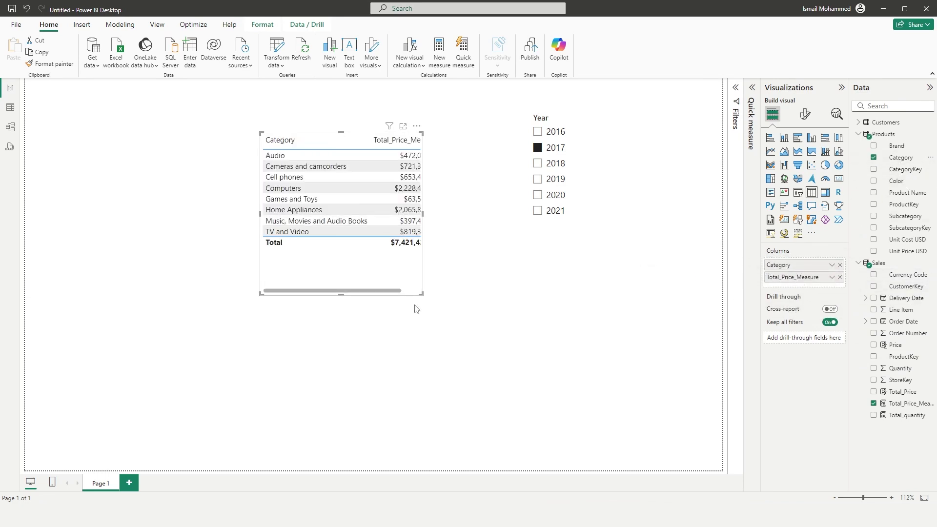
pyautogui.moveTo(422, 295); pyautogui.dragTo(496, 321)
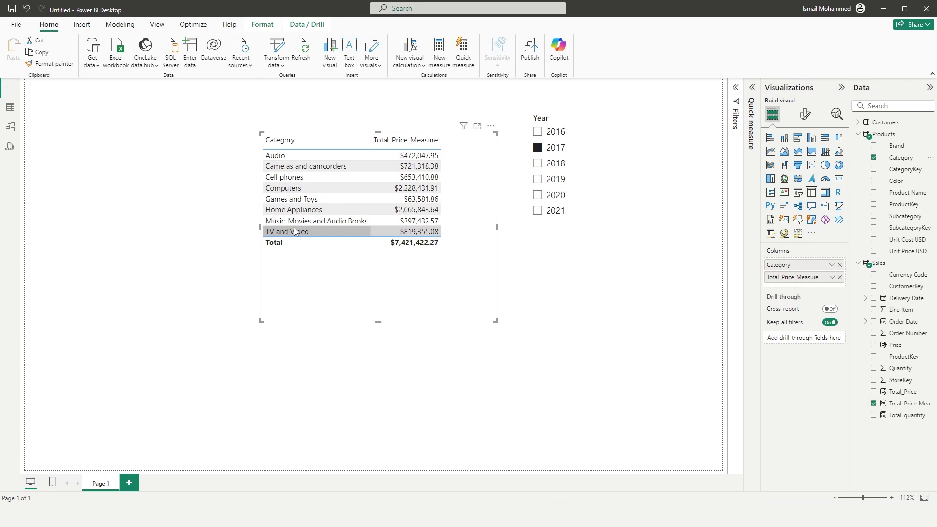
pyautogui.moveTo(311, 264); pyautogui.dragTo(268, 264)
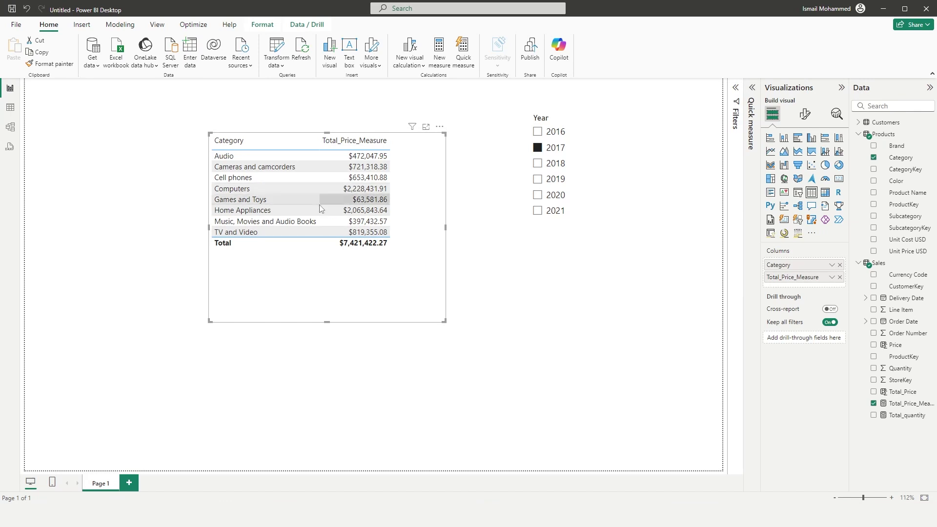
# Step: Filter the category table by 2018, 2019, 2020 and 2021 in turn using the Year slicer, ending on 2021
pyautogui.click(538, 164)
pyautogui.click(538, 179)
pyautogui.click(539, 195)
pyautogui.click(539, 209)
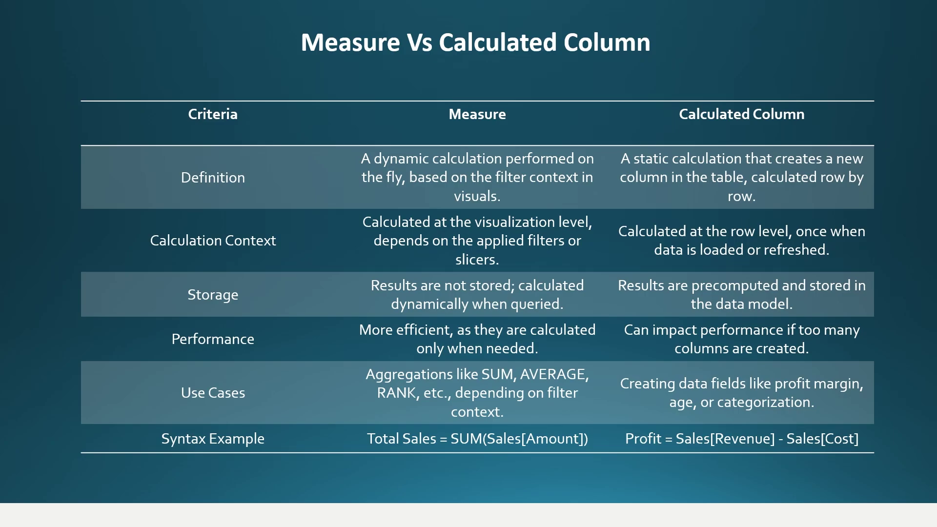
# Step: Switch back to Power BI, add the Total_quantity measure to the category table and widen the table to fit it
pyautogui.hotkey('alt', 'Tab')
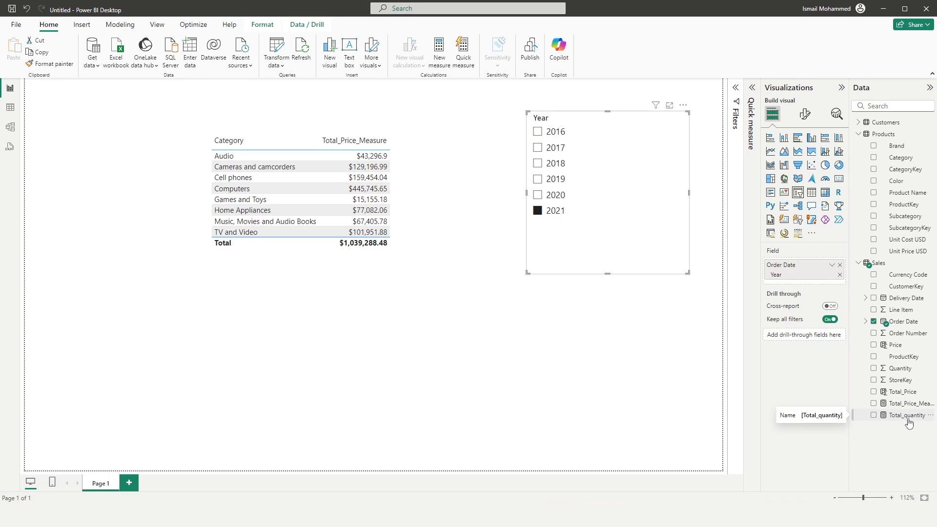
pyautogui.moveTo(909, 423); pyautogui.dragTo(396, 196)
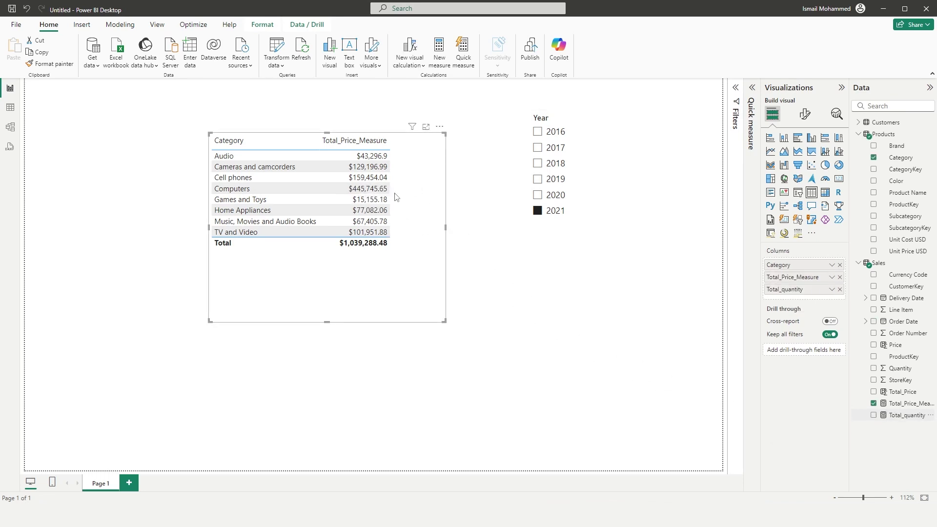
pyautogui.moveTo(445, 228); pyautogui.dragTo(494, 228)
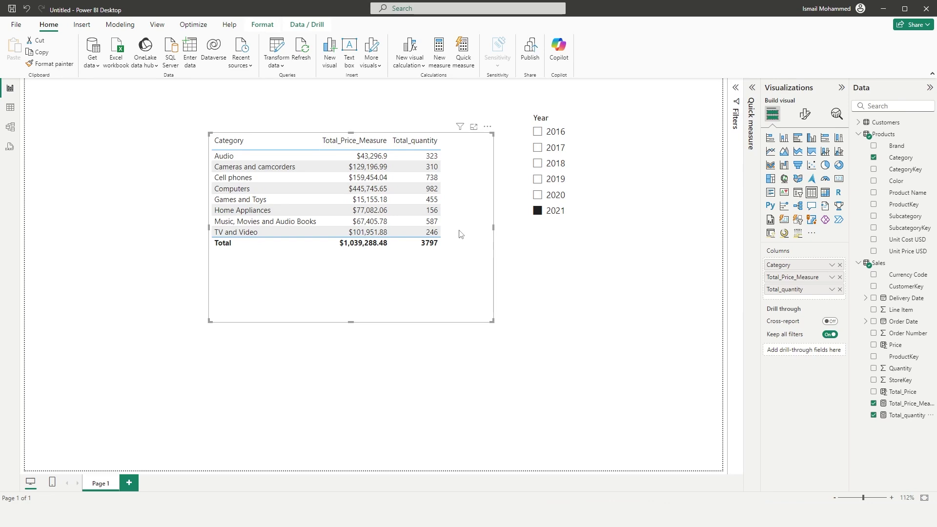
# Step: Inspect the Total_Price calculated column in the Sales table data, refresh the data and return to the report page
pyautogui.click(11, 112)
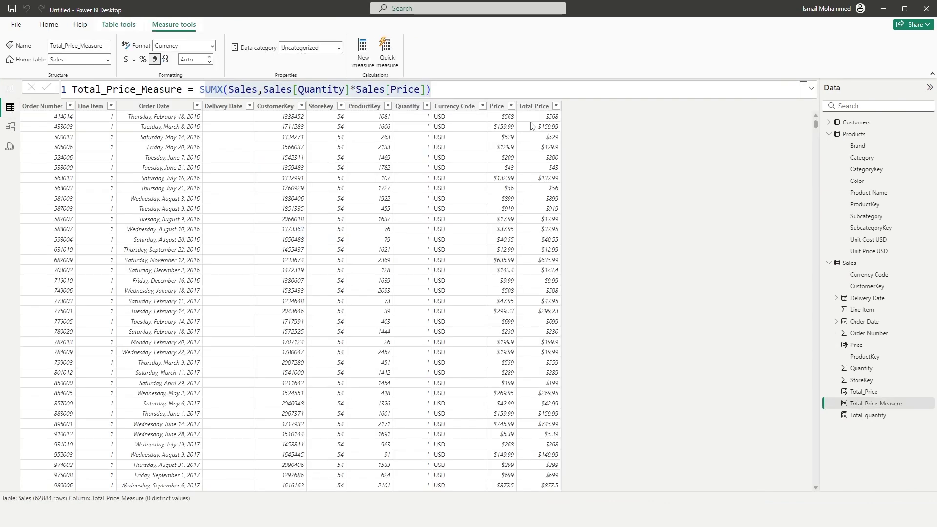
pyautogui.click(534, 106)
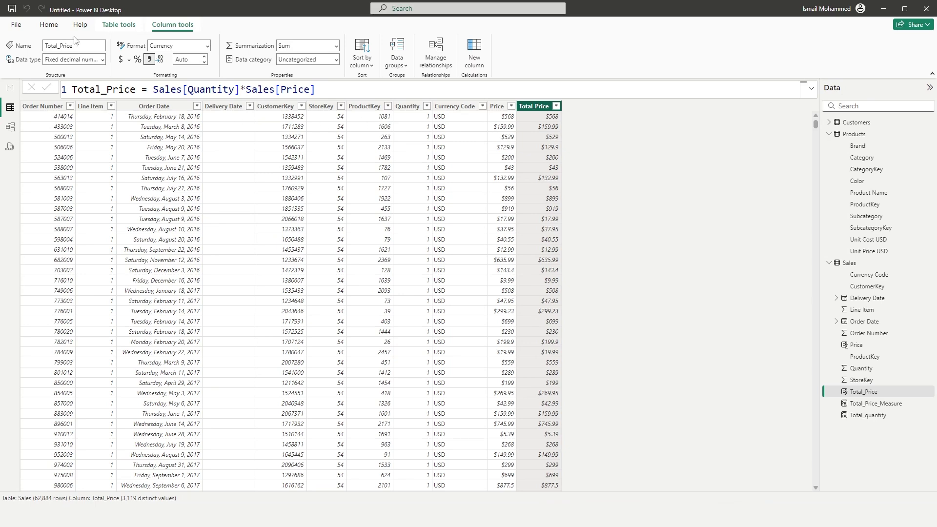
pyautogui.click(49, 25)
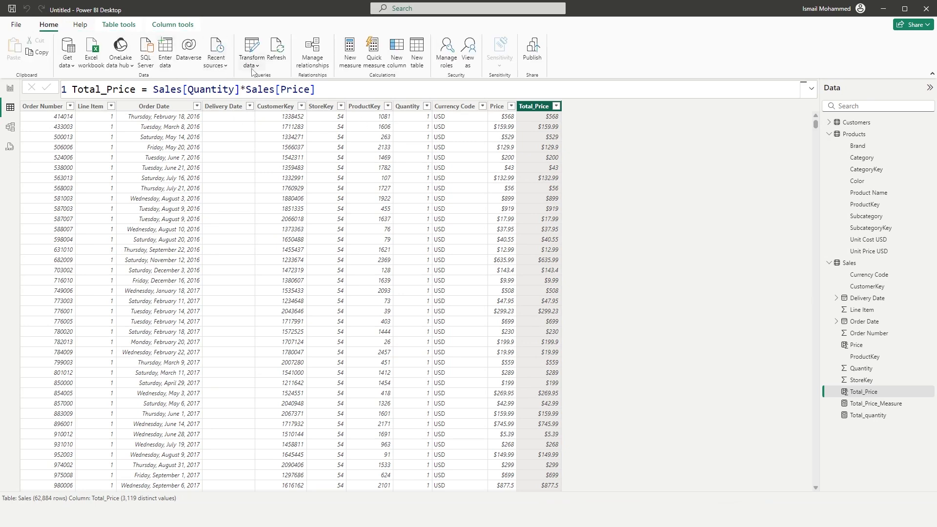
pyautogui.click(278, 55)
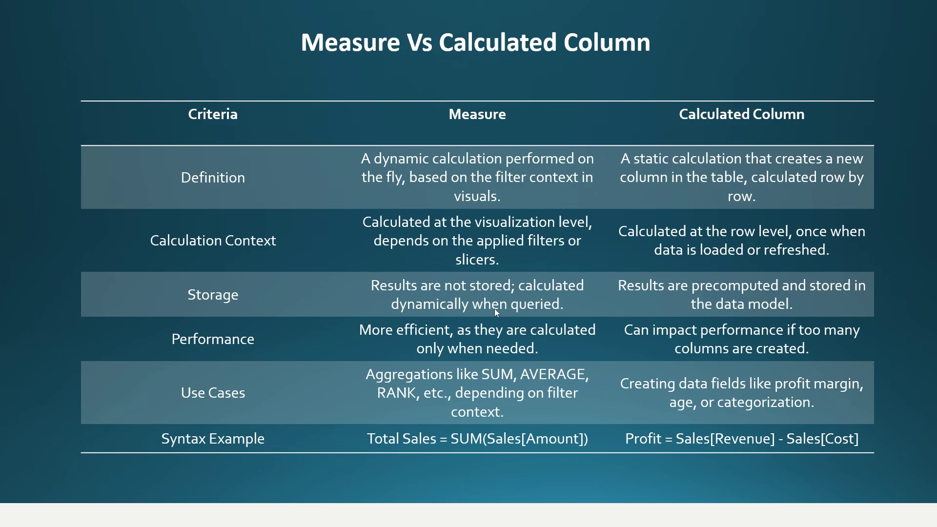
pyautogui.hotkey('alt', 'Tab')
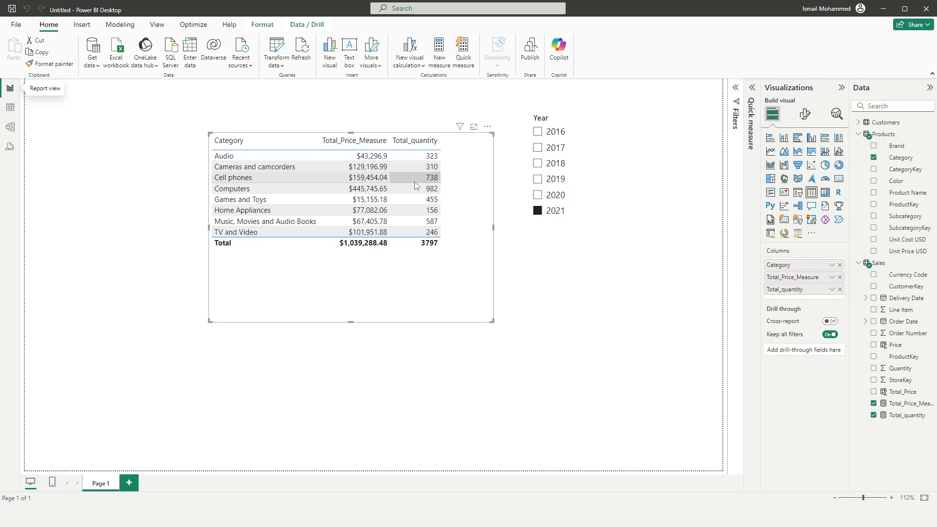
# Step: Switch to the Measure Vs Calculated Column slide and review its comparison table
pyautogui.hotkey('alt', 'Tab')
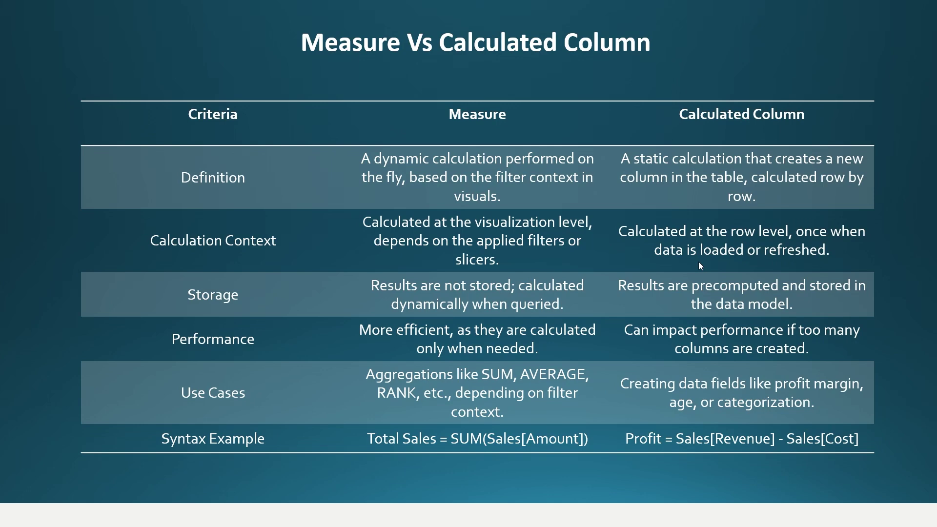
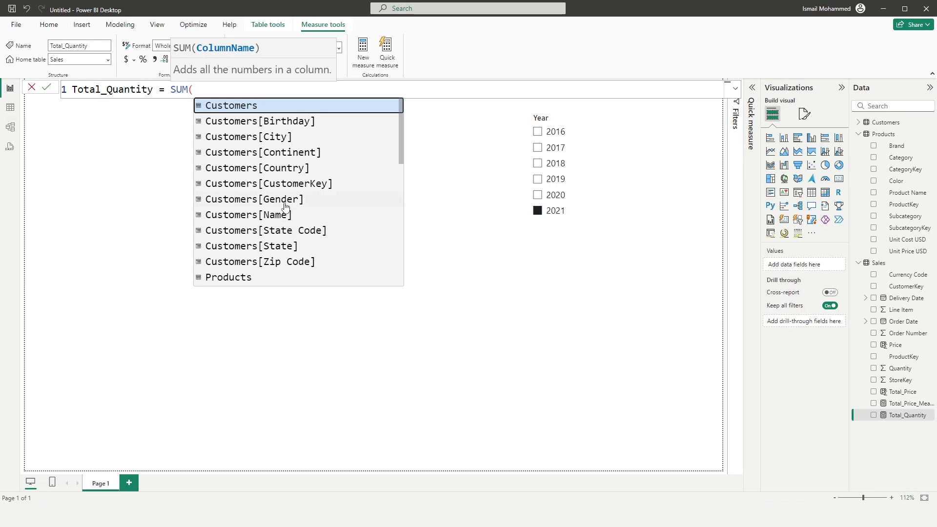
# Step: Try to define the Total_Quantity measure as the SUM of Customers[Gender] and place it on the report canvas as a new visual
pyautogui.click(258, 203)
pyautogui.write(')')
pyautogui.press('Return')
pyautogui.moveTo(889, 416); pyautogui.dragTo(284, 183)
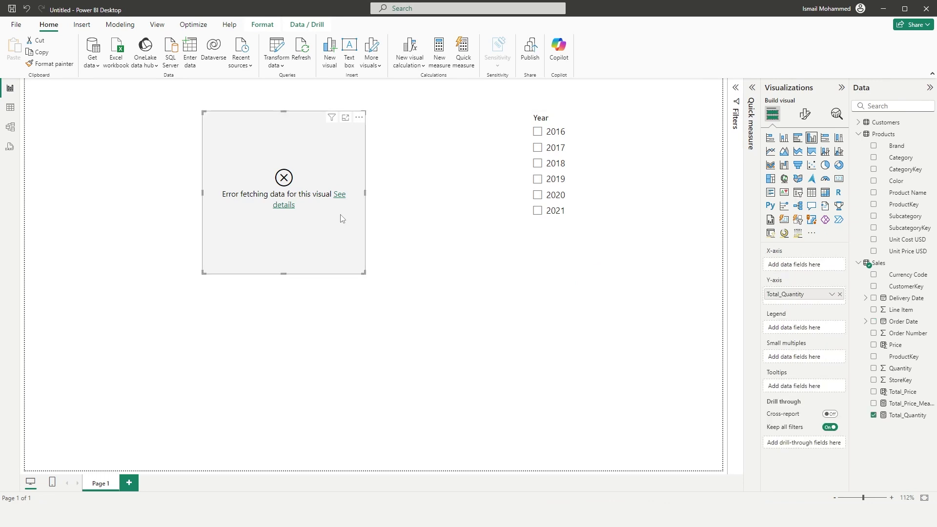
# Step: Correct the Total_Quantity formula to SUM(Sales[Quantity]) and show its visual as a card
pyautogui.click(340, 194)
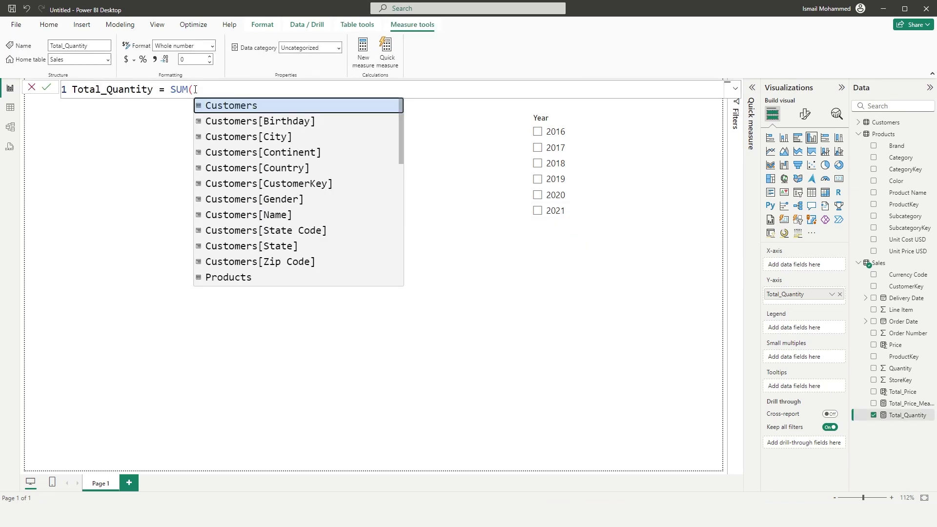
pyautogui.write('Quan')
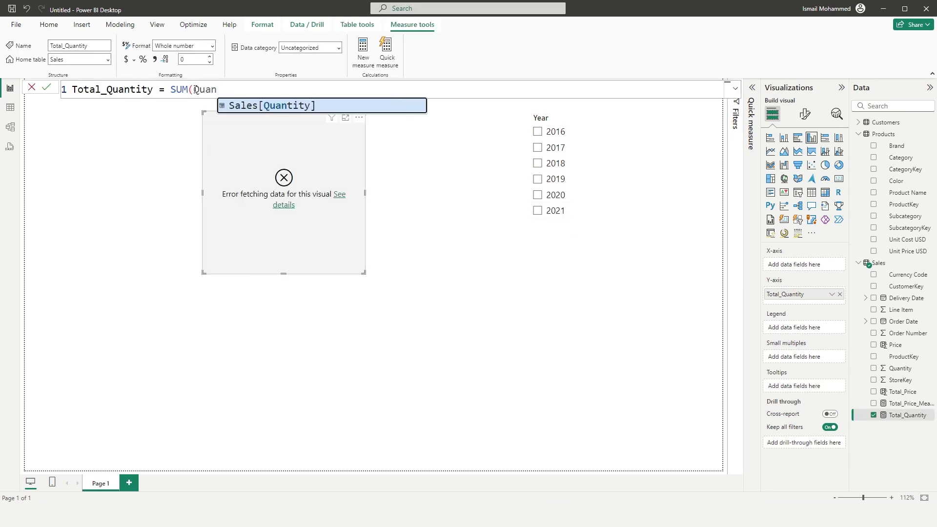
pyautogui.press('Tab')
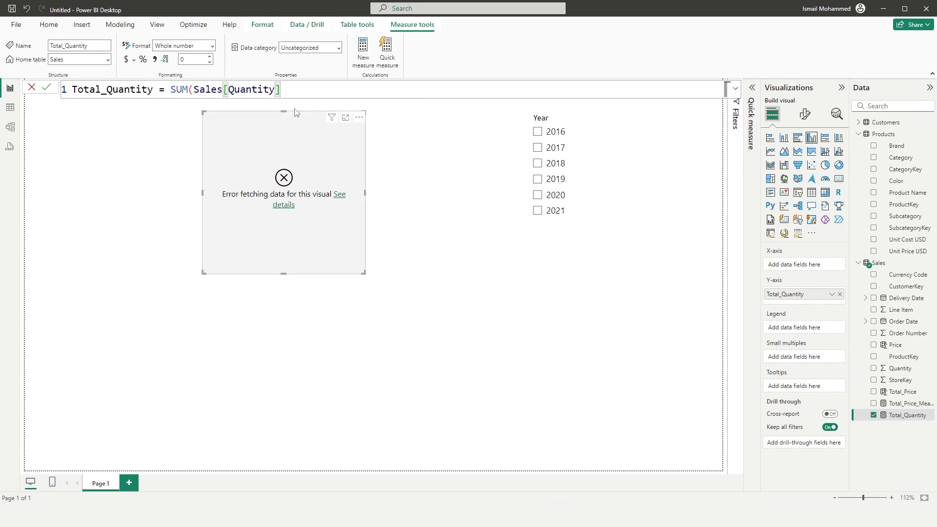
pyautogui.write(')')
pyautogui.press('Return')
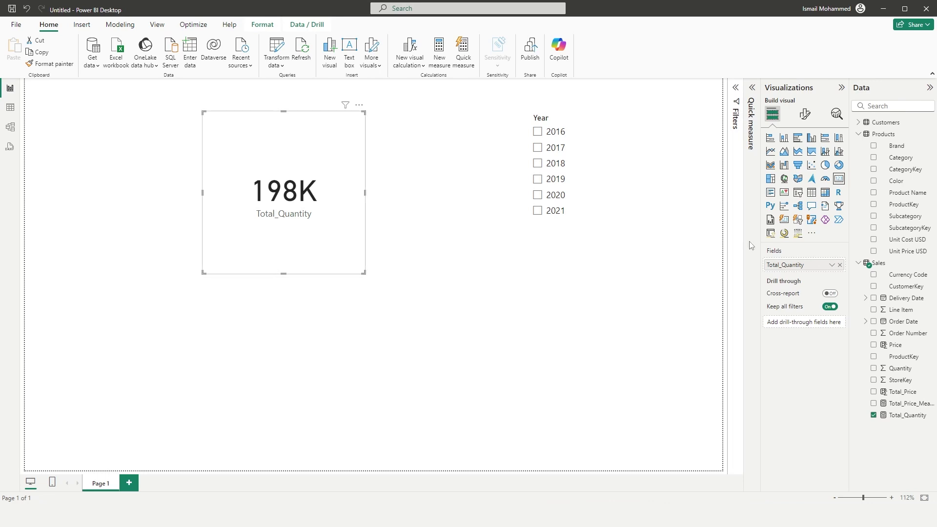
# Step: Create a measure Avg_Qty = AVERAGE(Sales[Quantity]) in the Sales table and display it in a card beside Total_Quantity
pyautogui.rightClick(873, 264)
pyautogui.click(875, 285)
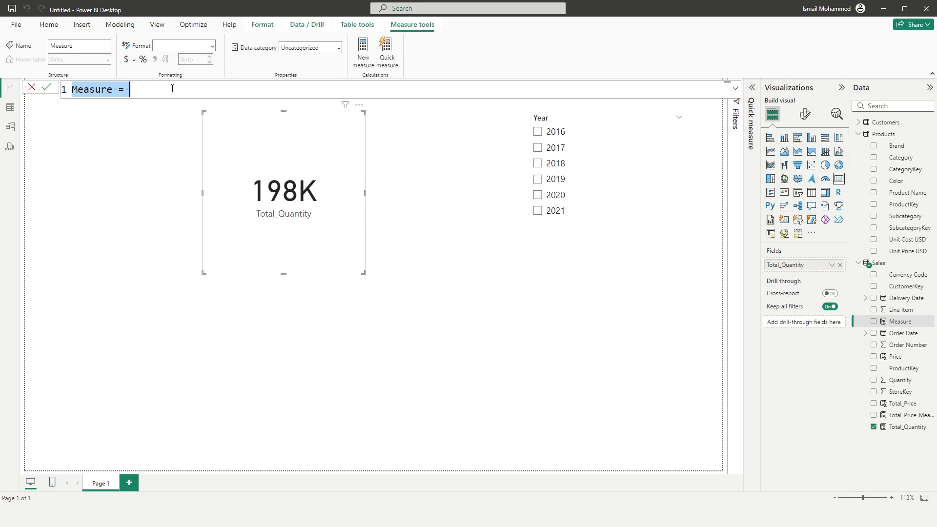
pyautogui.write('Avg_')
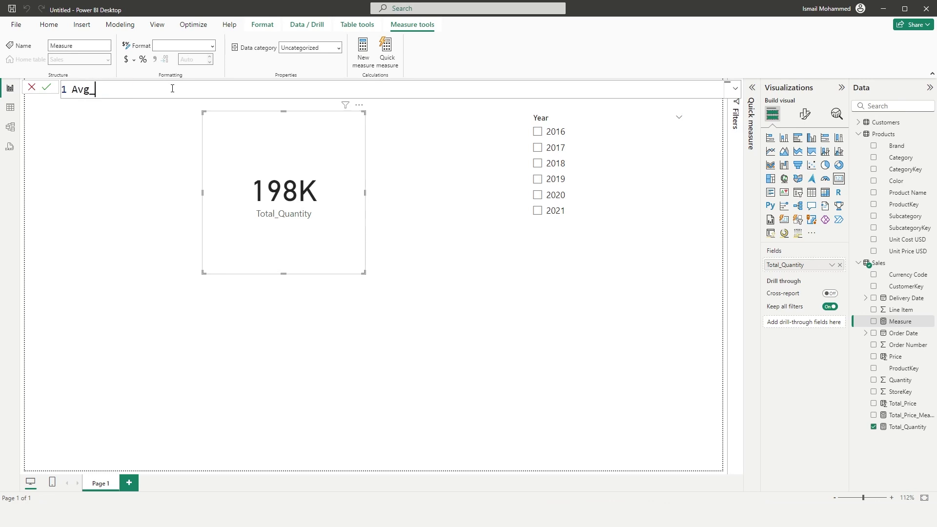
pyautogui.write('Qty = Ave')
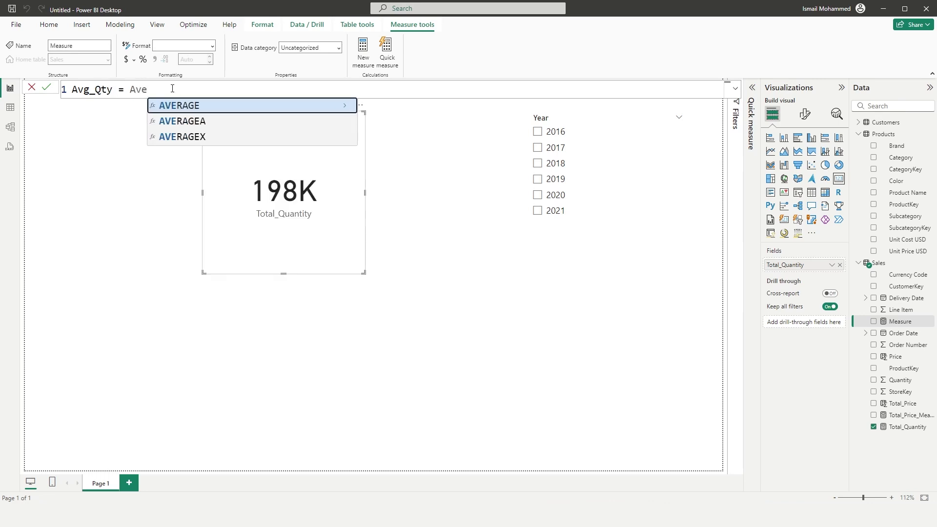
pyautogui.click(198, 108)
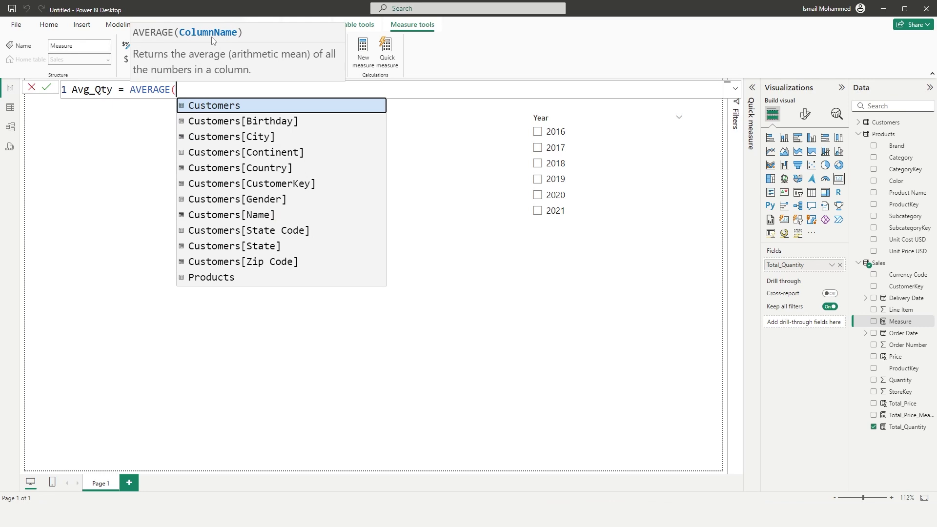
pyautogui.write('Quan')
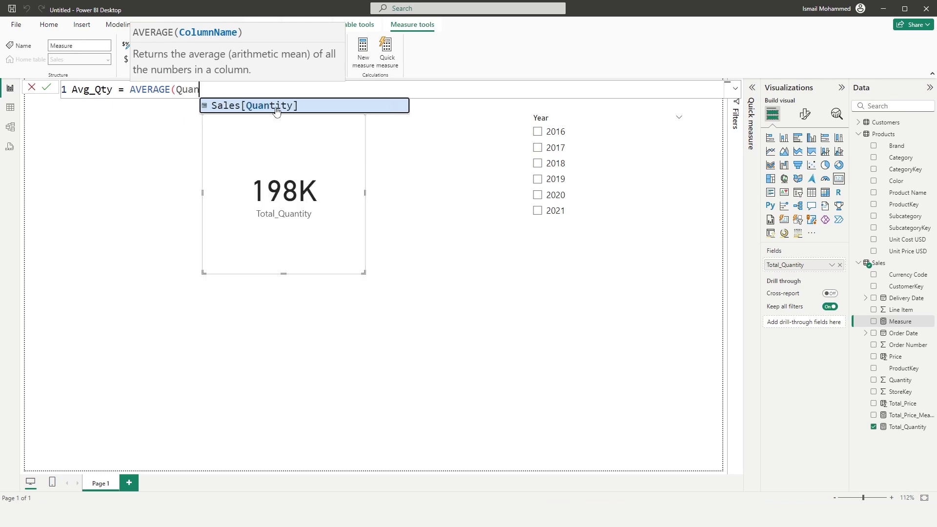
pyautogui.click(277, 106)
pyautogui.write(')')
pyautogui.press('Return')
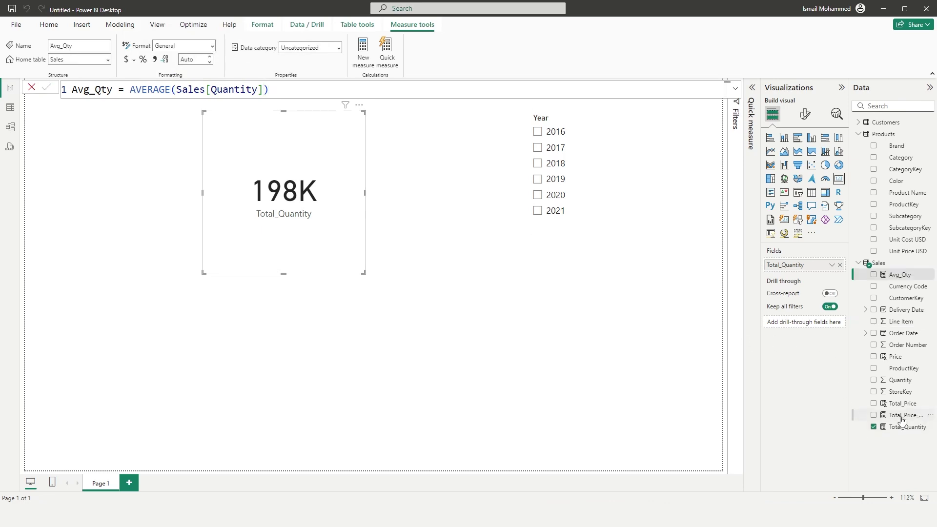
pyautogui.moveTo(899, 276); pyautogui.dragTo(459, 275)
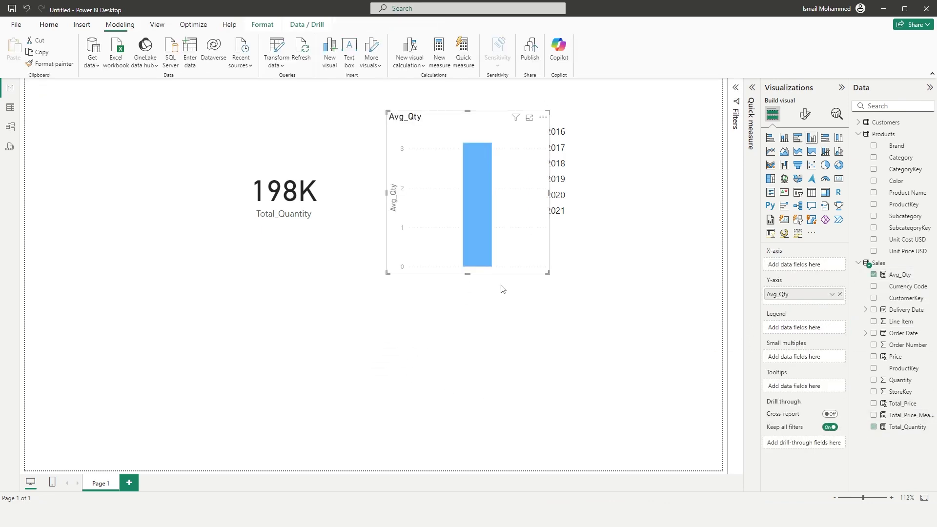
pyautogui.click(838, 180)
# Step: Delete the Year slicer from the page and reposition the Total_Quantity and Avg_Qty cards to make room for more visuals
pyautogui.click(610, 154)
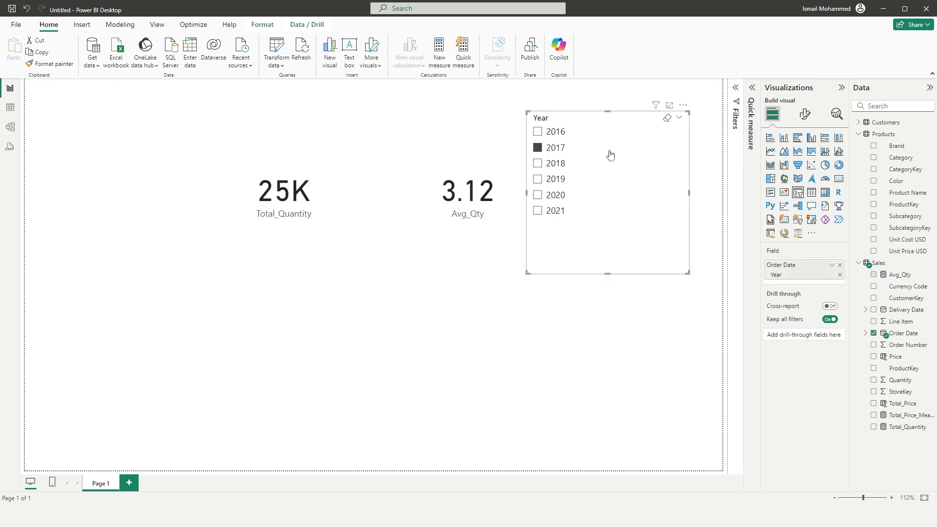
pyautogui.press('Delete')
pyautogui.click(541, 194)
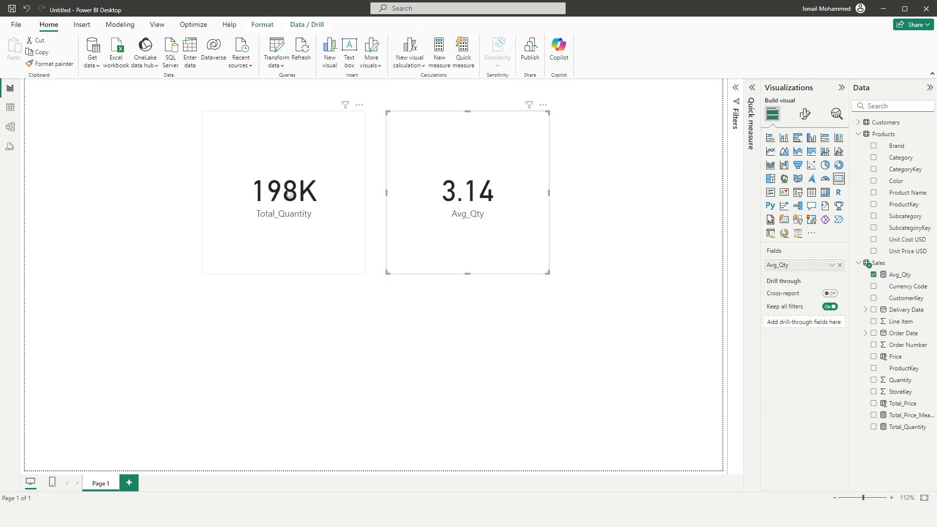
pyautogui.moveTo(481, 158); pyautogui.dragTo(581, 154)
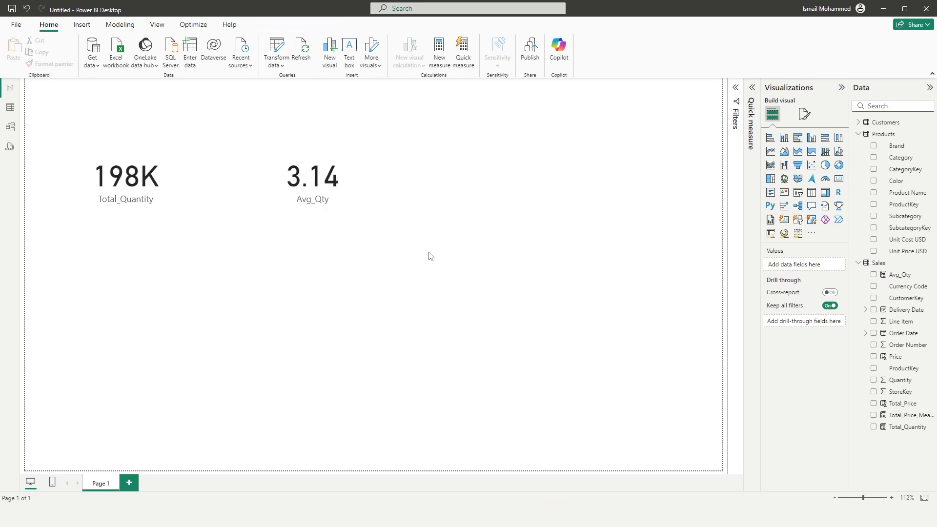
# Step: Create a measure Count_Store = COUNT(Sales[StoreKey]) in the Sales table and display it in a card beside Avg_Qty
pyautogui.click(927, 264)
pyautogui.click(890, 283)
pyautogui.write('Count_Store')
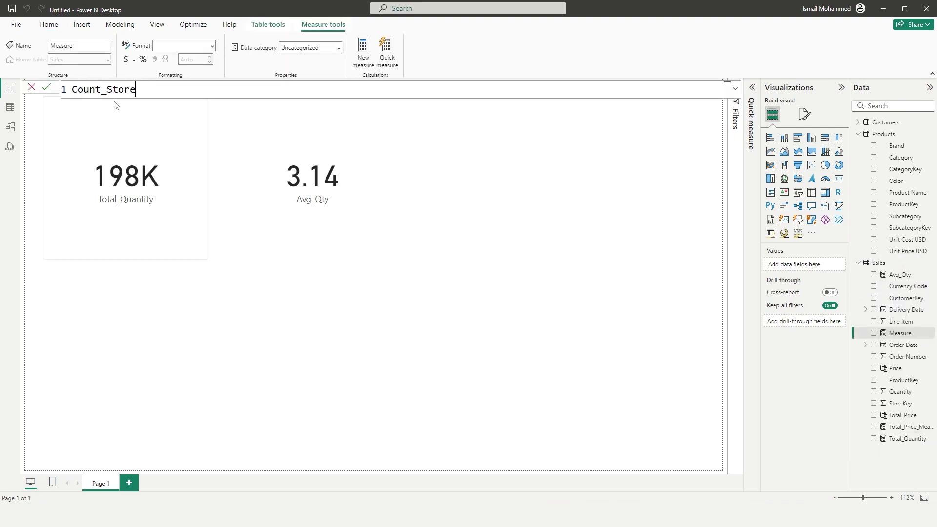
pyautogui.write(' = Coun')
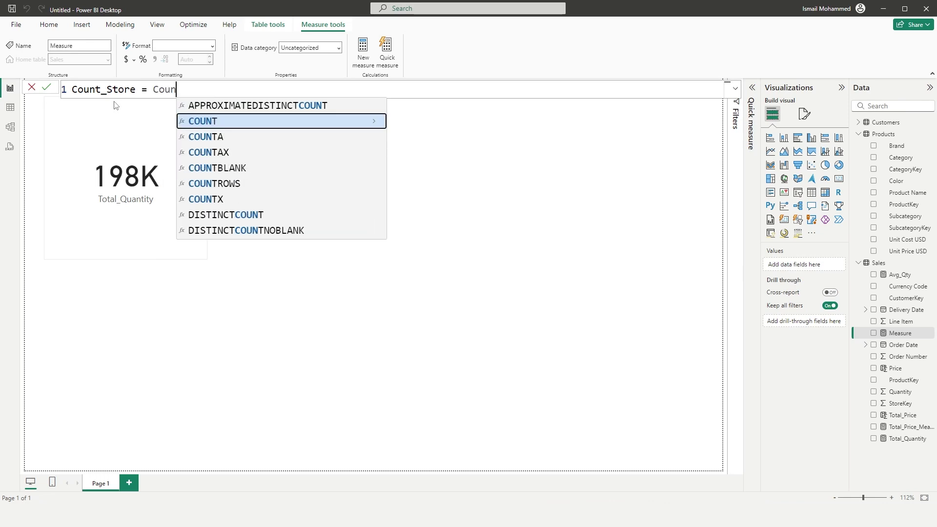
pyautogui.click(213, 126)
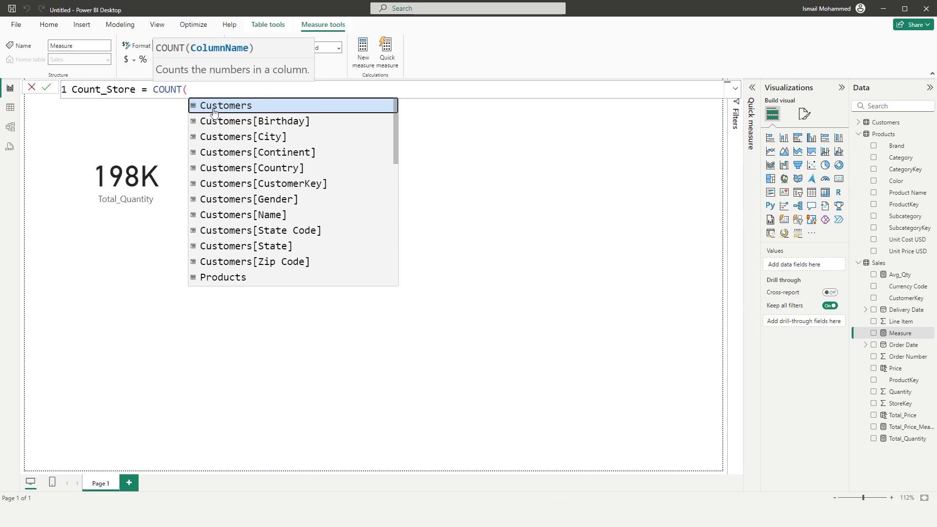
pyautogui.write('store')
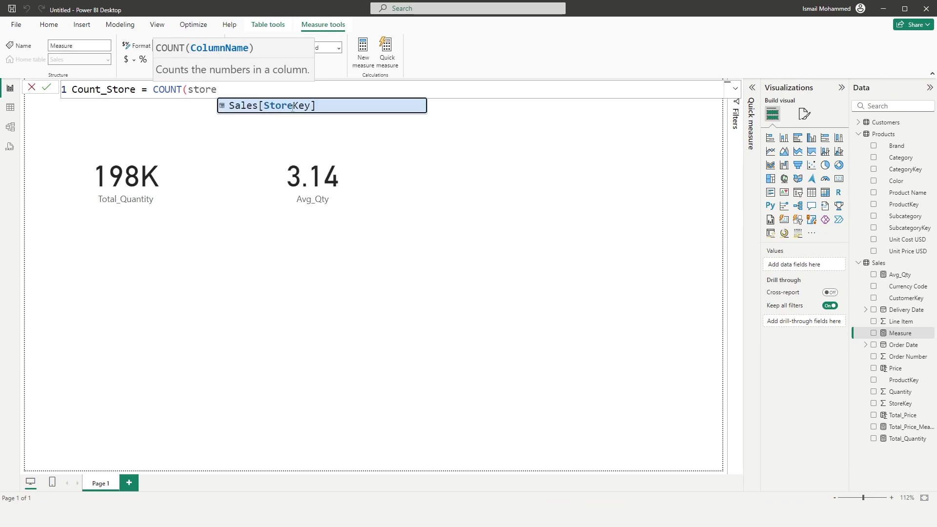
pyautogui.click(293, 111)
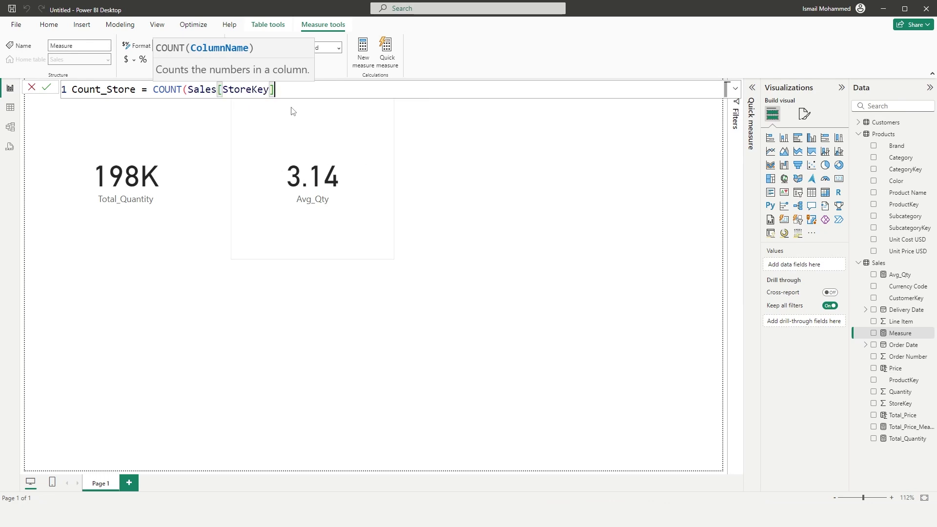
pyautogui.write(')')
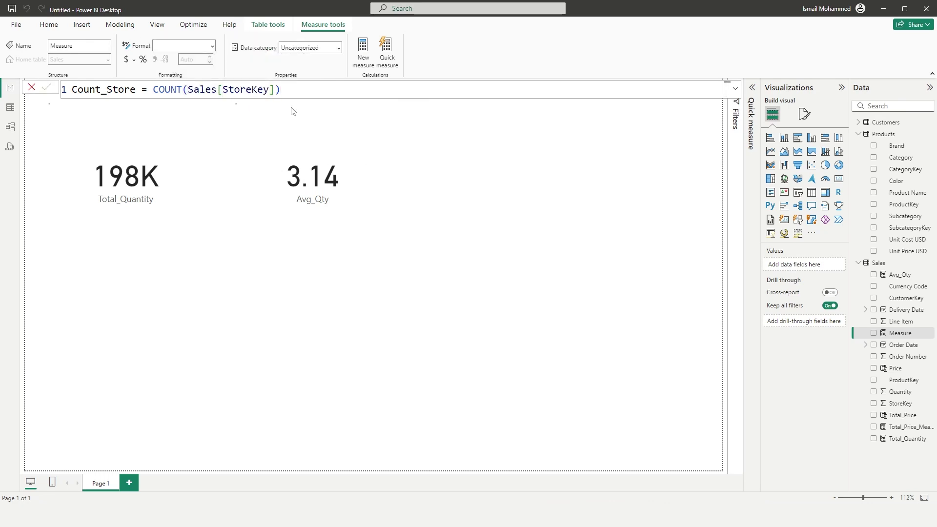
pyautogui.press('Return')
pyautogui.moveTo(905, 287); pyautogui.dragTo(496, 169)
pyautogui.click(812, 179)
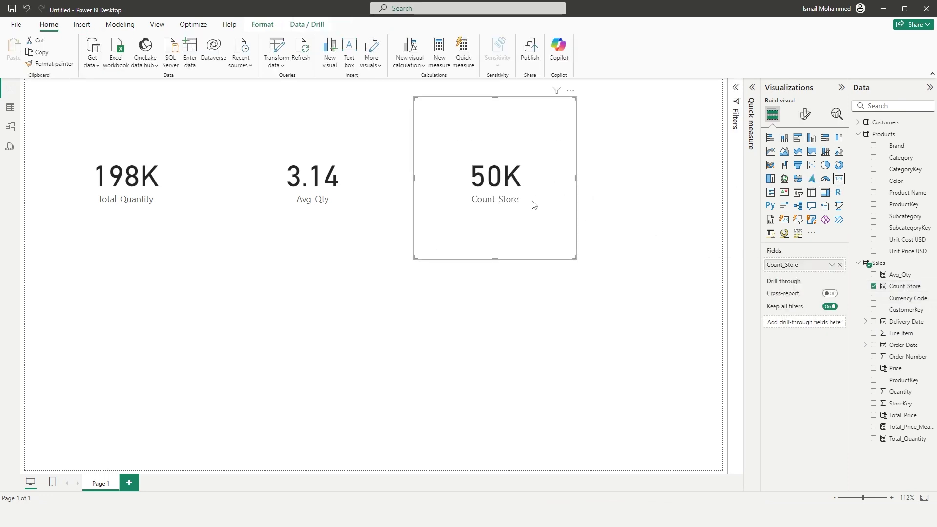
# Step: Format the Count_Store card's callout value to display the full number without abbreviated units
pyautogui.click(805, 114)
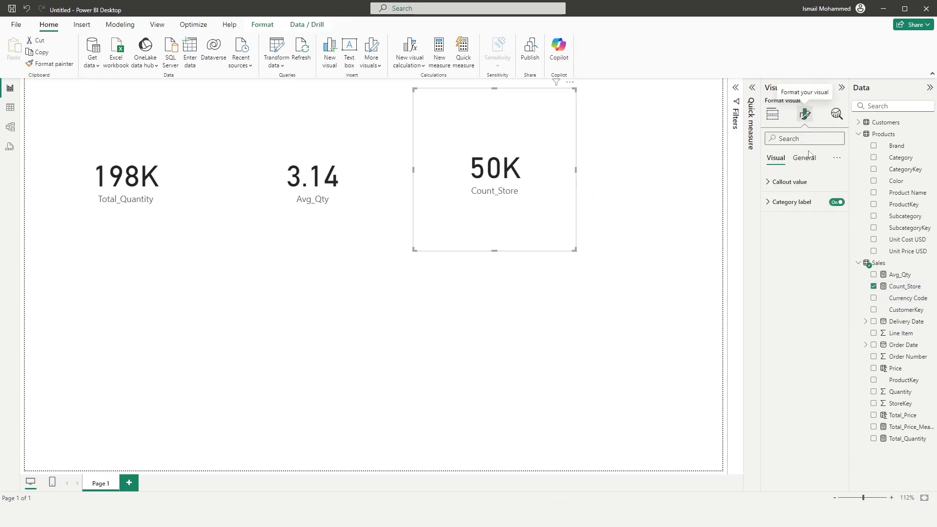
pyautogui.click(767, 182)
pyautogui.click(804, 281)
pyautogui.click(786, 309)
pyautogui.click(769, 182)
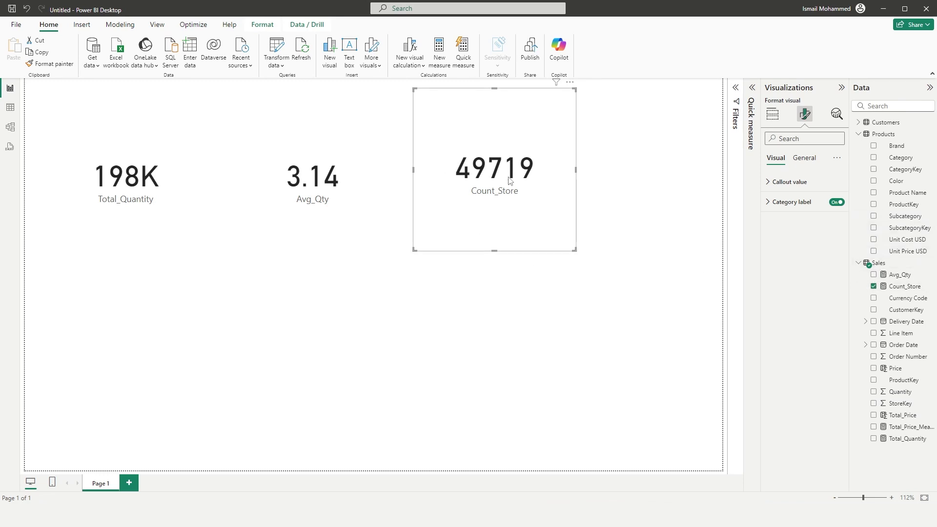
# Step: Start a new measure in the Sales table and name it Unique_Store_Count
pyautogui.click(931, 262)
pyautogui.press('Escape')
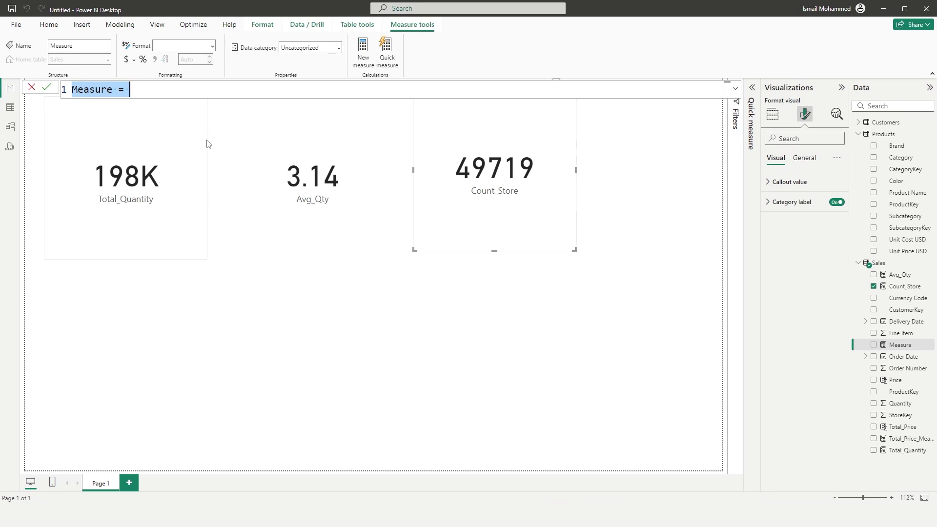
pyautogui.write('Unique_Sor')
pyautogui.press('BackSpace')
pyautogui.press('BackSpace')
pyautogui.write('tore_Count = ')
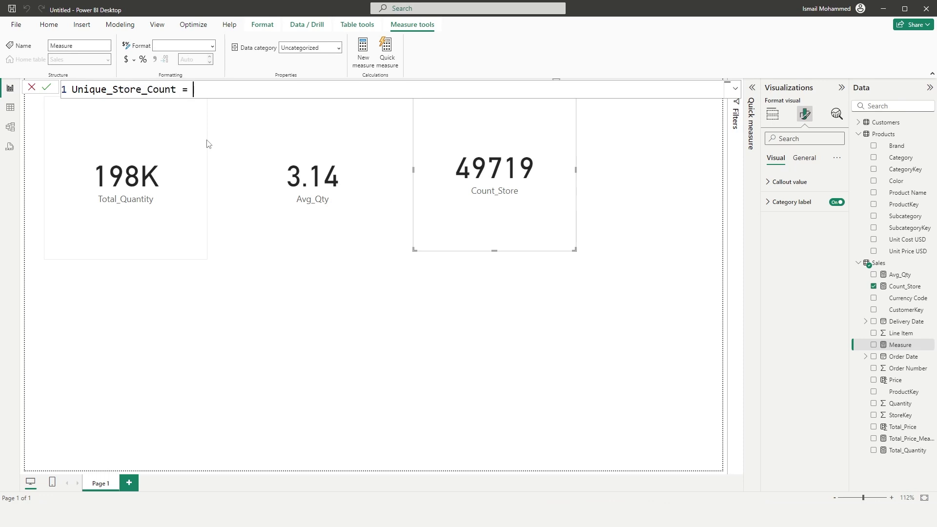
# Step: Define Unique_Store_Count as DISTINCTCOUNT(Sales[StoreKey]) and display it in a card beside Count_Store
pyautogui.write('Dis')
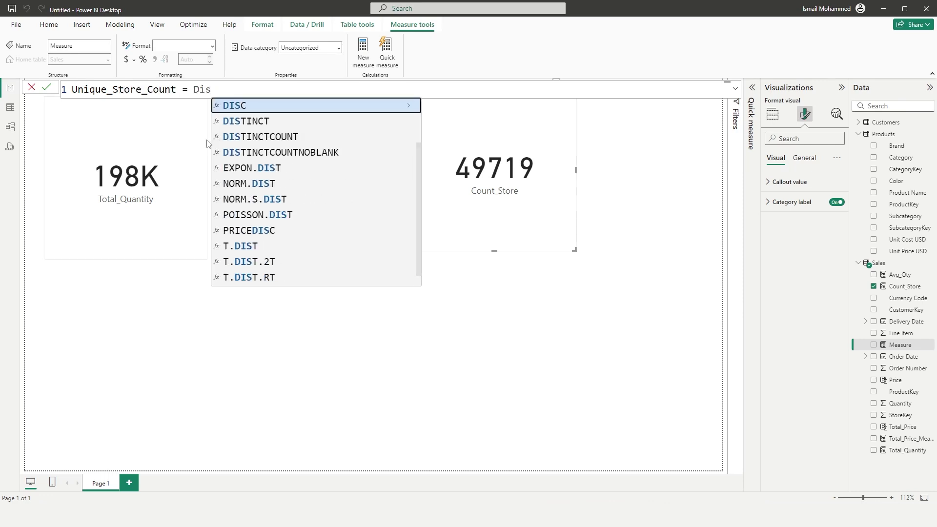
pyautogui.press('Down')
pyautogui.press('Down')
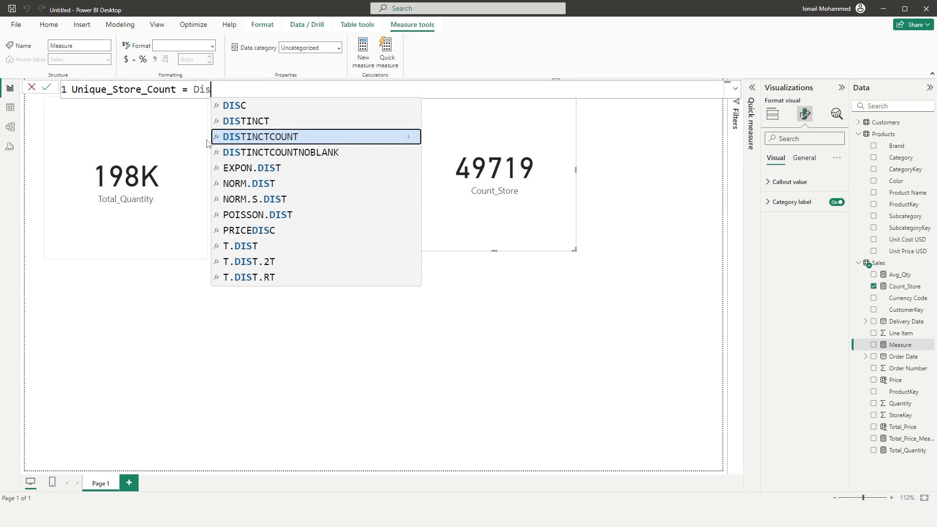
pyautogui.click(291, 141)
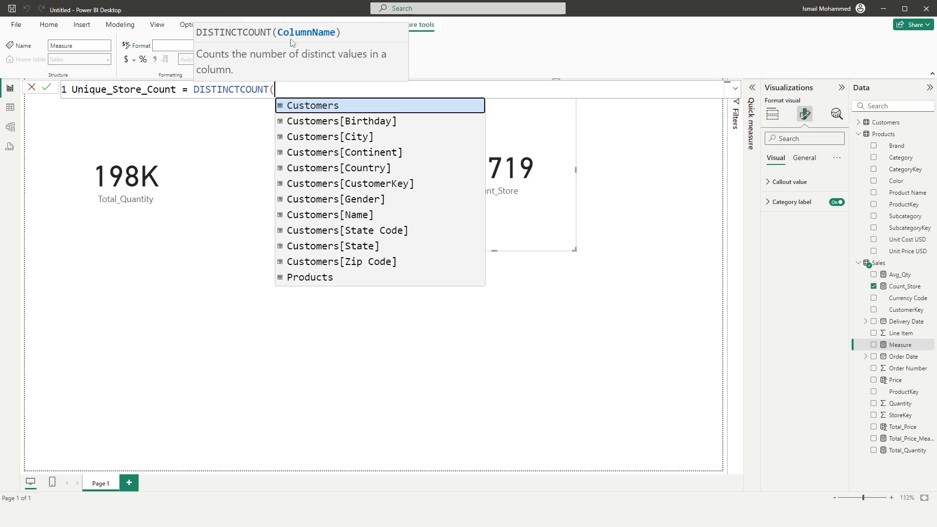
pyautogui.write('s[Sto')
pyautogui.write('re')
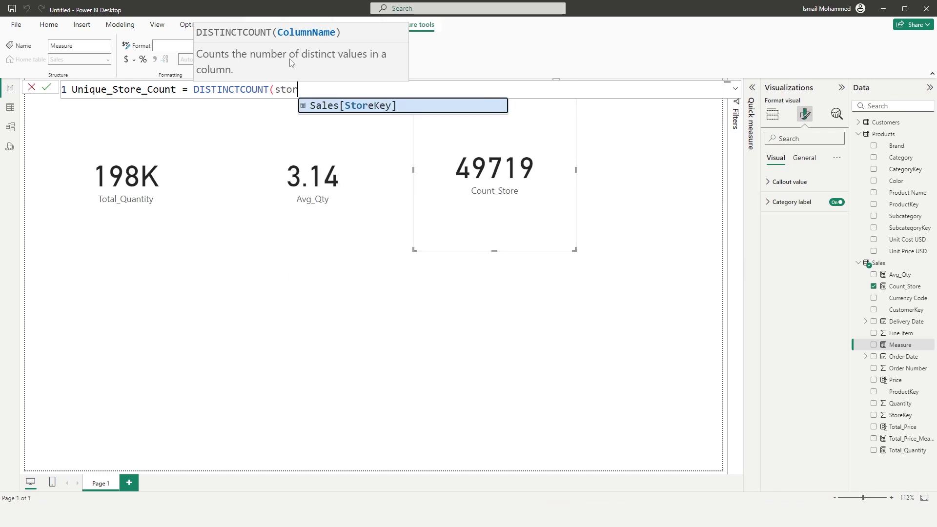
pyautogui.press('Tab')
pyautogui.write(')')
pyautogui.press('Return')
pyautogui.moveTo(910, 455); pyautogui.dragTo(688, 177)
pyautogui.click(842, 183)
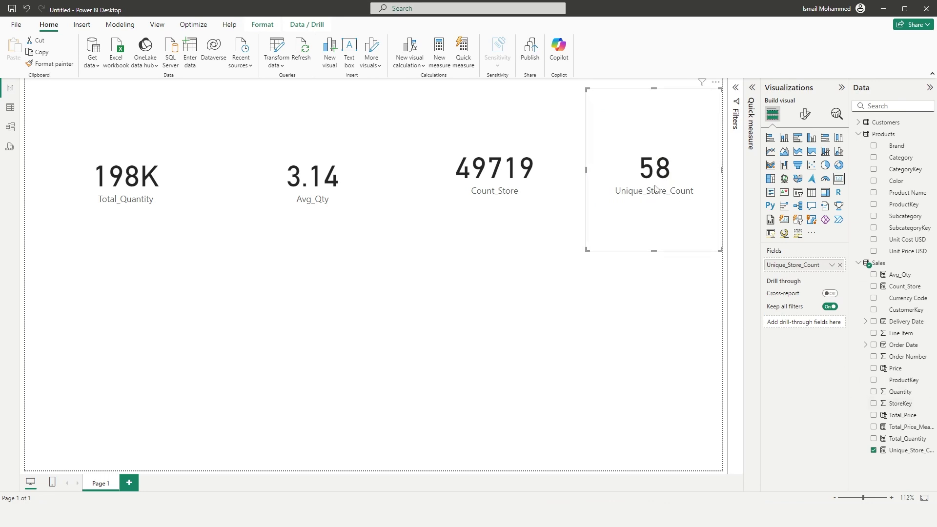
# Step: Create a measure Count_Rows = COUNTROWS(Sales) in the Sales table
pyautogui.rightClick(873, 263)
pyautogui.click(875, 283)
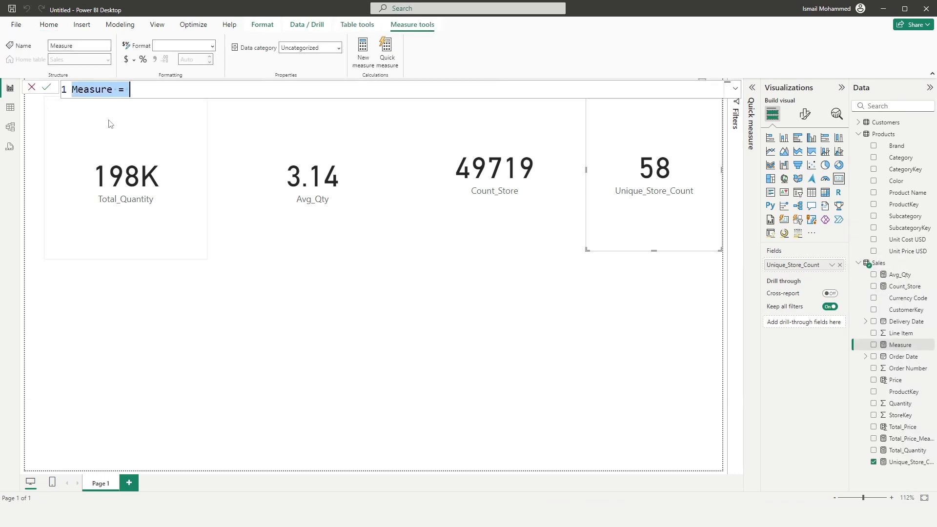
pyautogui.write('Count_')
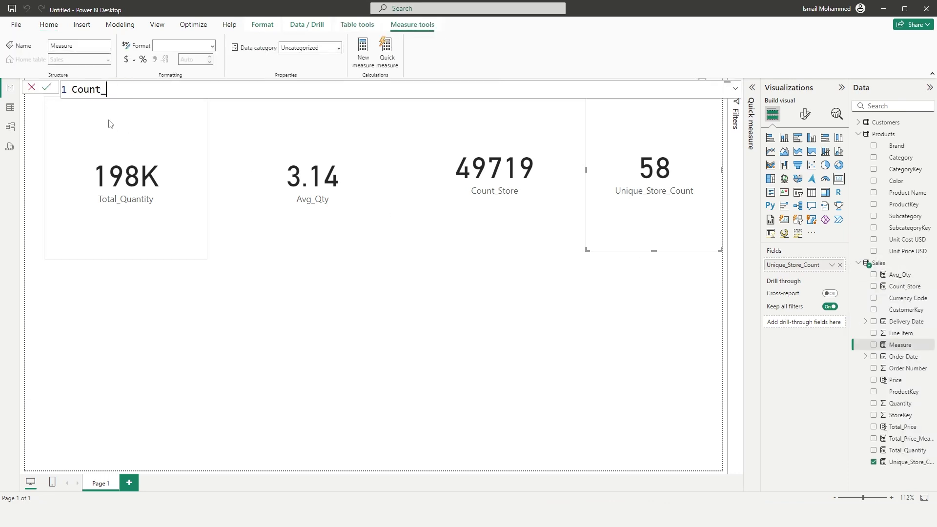
pyautogui.write('Rows')
pyautogui.write('= Count')
pyautogui.press('Down')
pyautogui.press('Down')
pyautogui.press('Down')
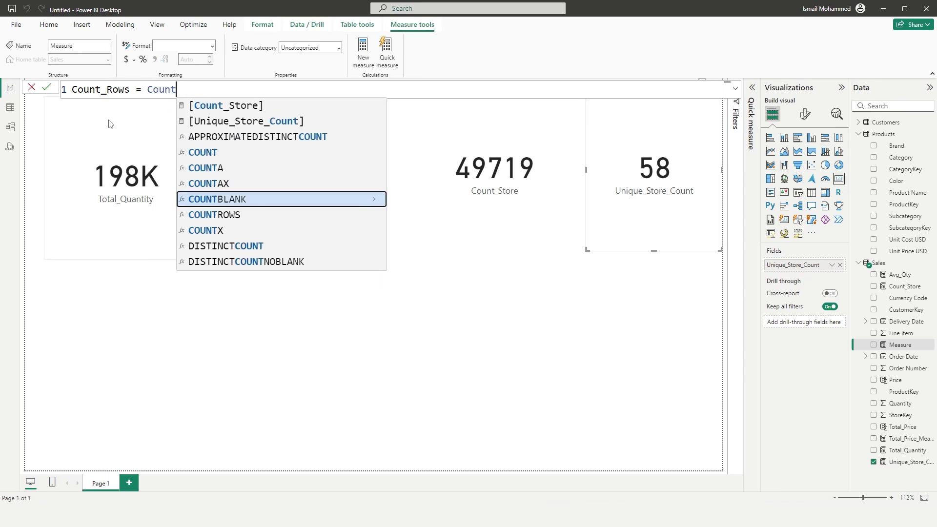
pyautogui.click(220, 215)
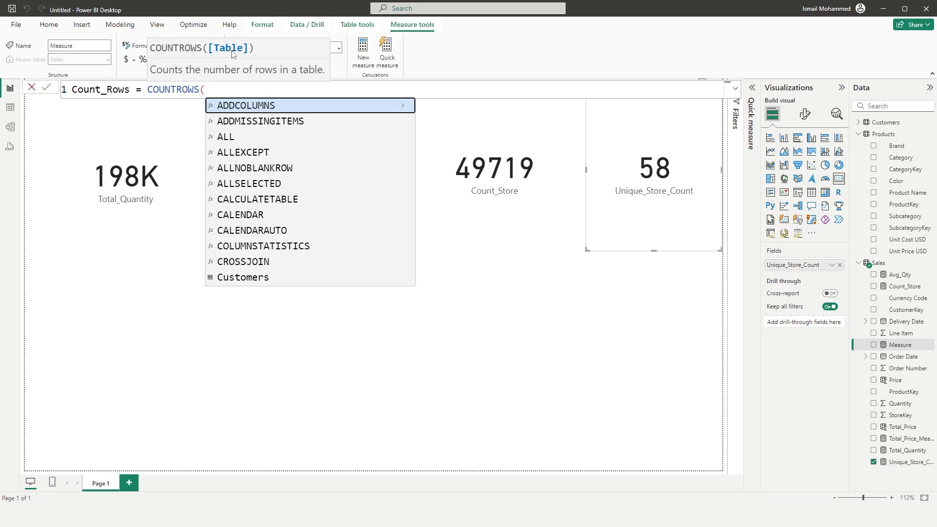
pyautogui.write('Sales')
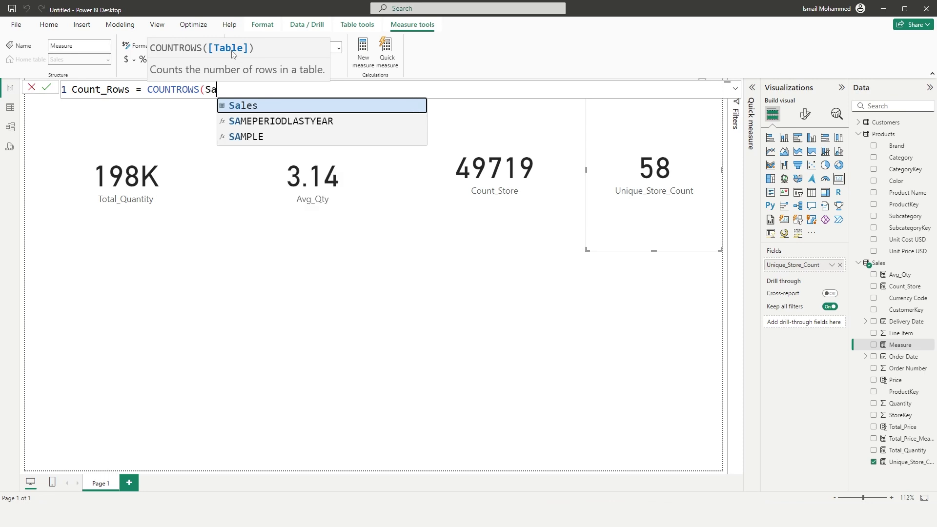
pyautogui.write(')')
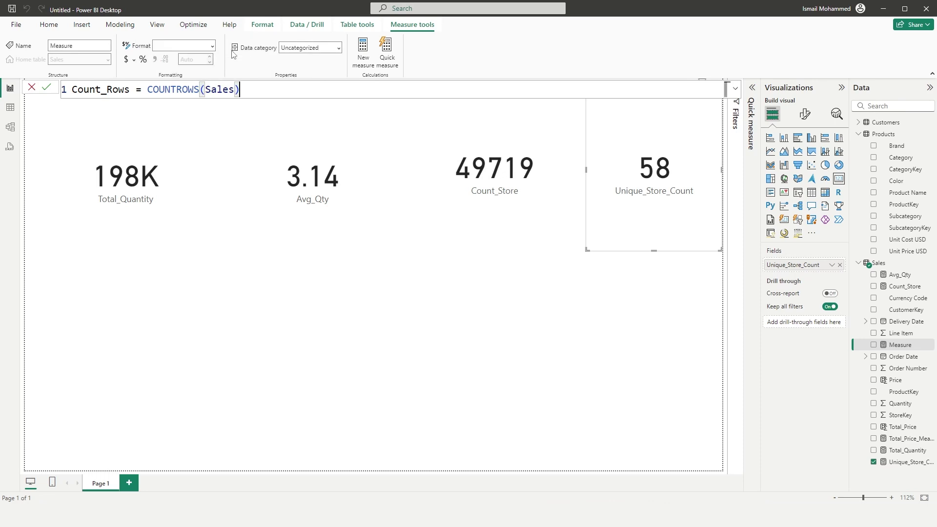
pyautogui.press('Return')
# Step: Display Count_Rows in a card below Total_Quantity and set its callout value to show the full number without abbreviated units
pyautogui.moveTo(902, 286); pyautogui.dragTo(117, 290)
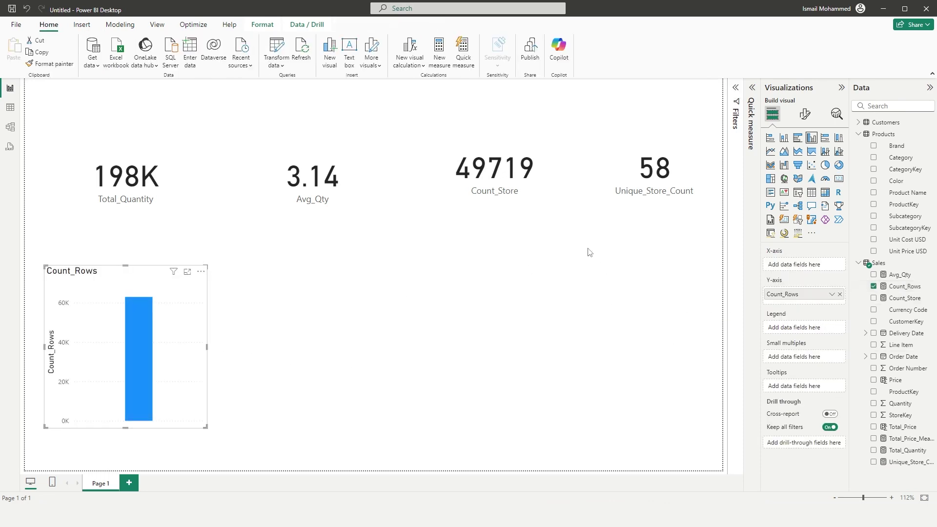
pyautogui.click(839, 179)
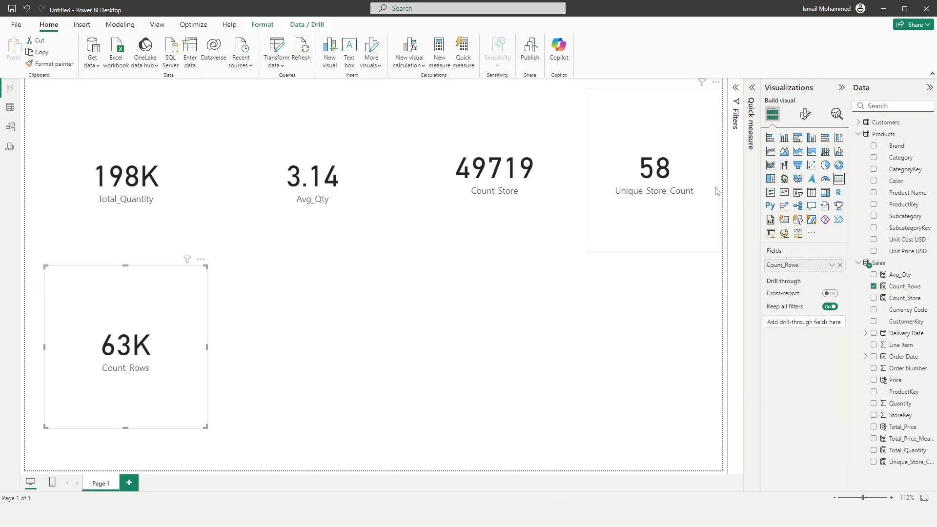
pyautogui.click(804, 114)
pyautogui.click(791, 182)
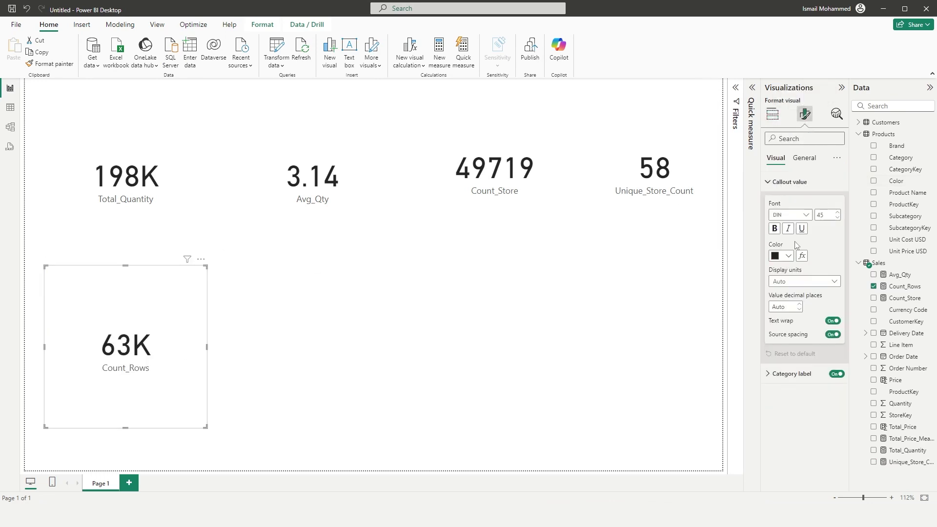
pyautogui.click(803, 282)
pyautogui.click(780, 307)
pyautogui.click(785, 181)
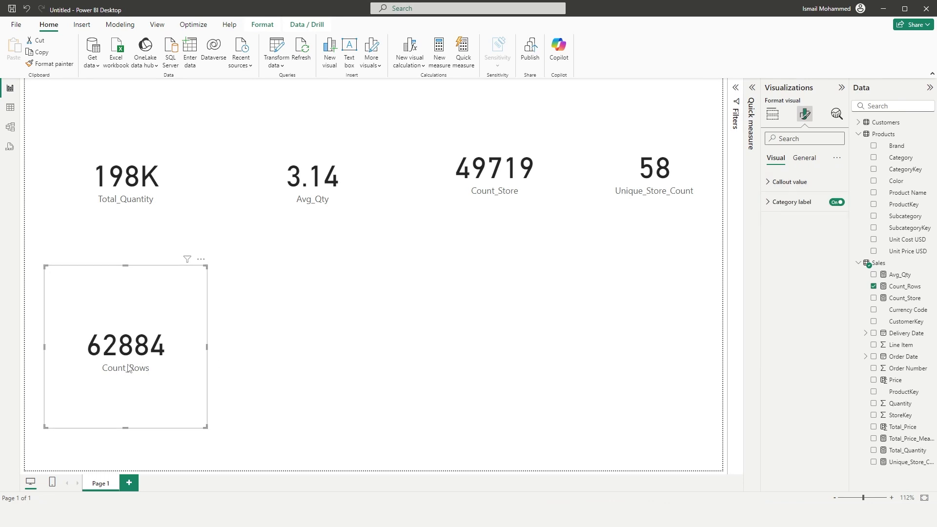
pyautogui.click(495, 159)
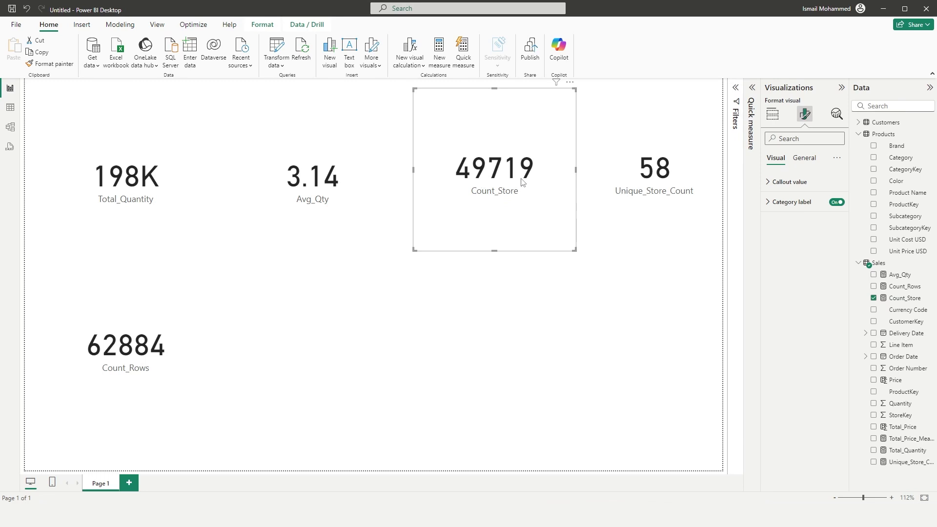
pyautogui.click(126, 360)
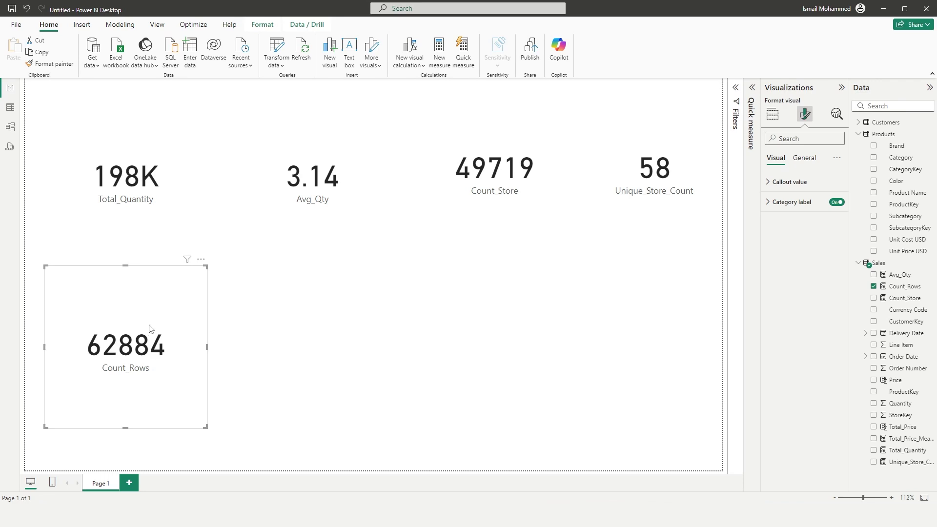
pyautogui.click(512, 194)
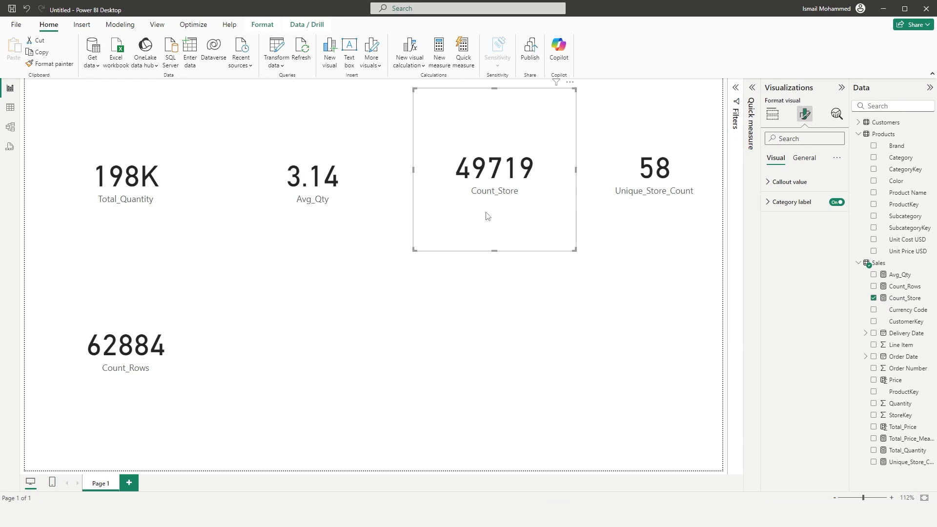
# Step: Create a measure Blank_Stores = COUNTBLANK(Sales[StoreKey]) in the Sales table
pyautogui.rightClick(872, 264)
pyautogui.click(729, 272)
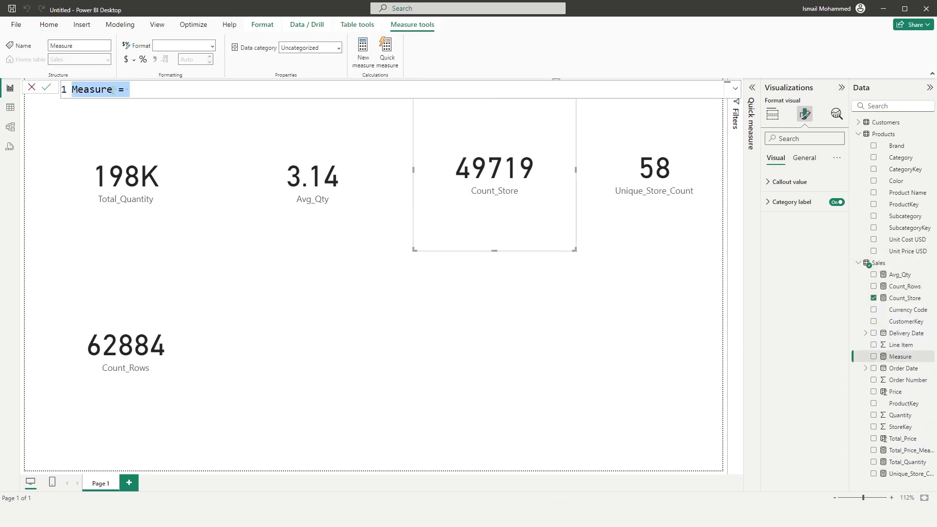
pyautogui.write('Blank_S')
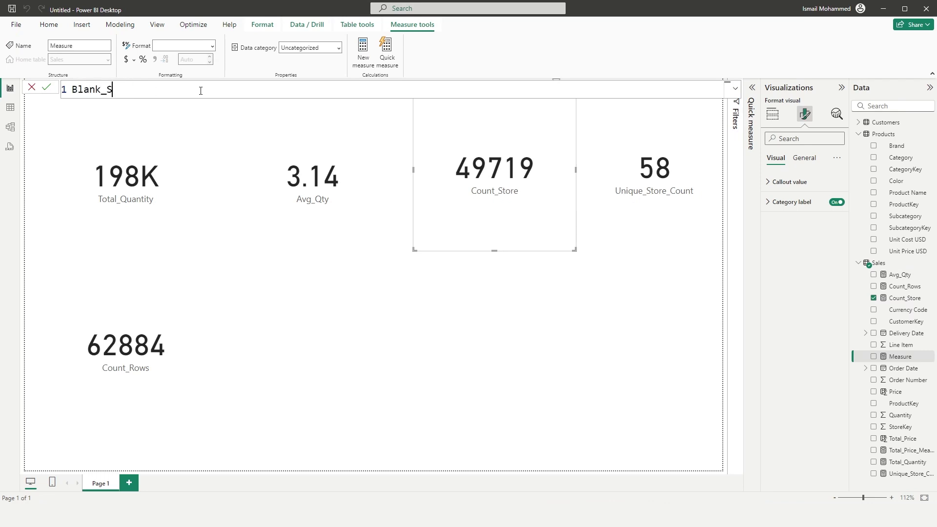
pyautogui.write('tores = Count')
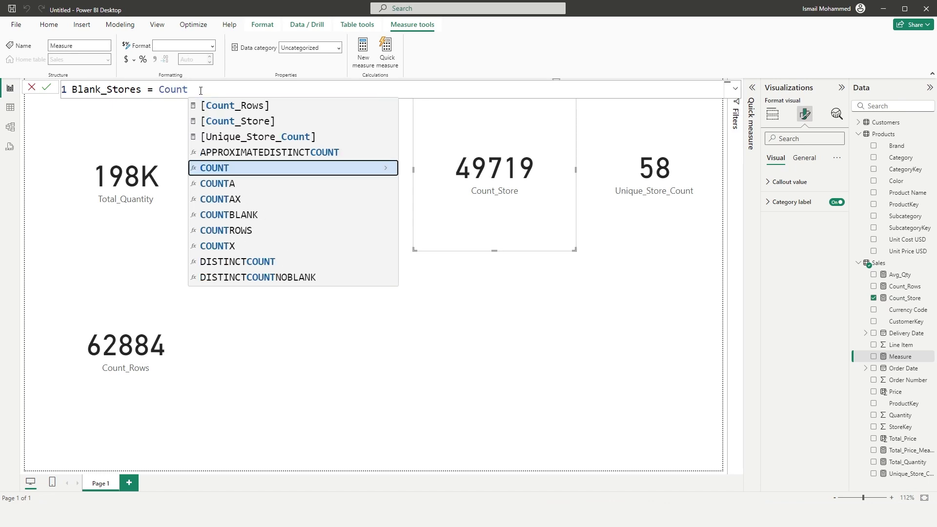
pyautogui.press('Down')
pyautogui.press('Down')
pyautogui.press('Down')
pyautogui.press('Tab')
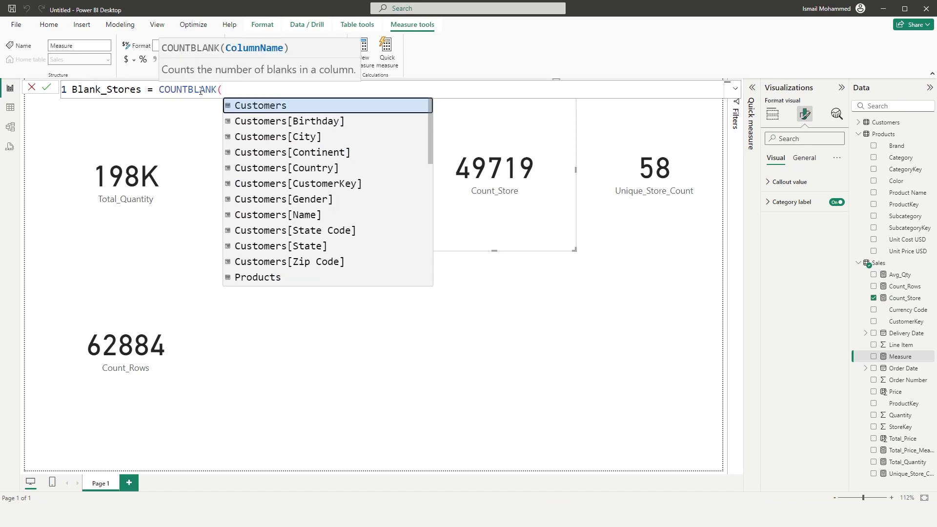
pyautogui.write('StoreKey]')
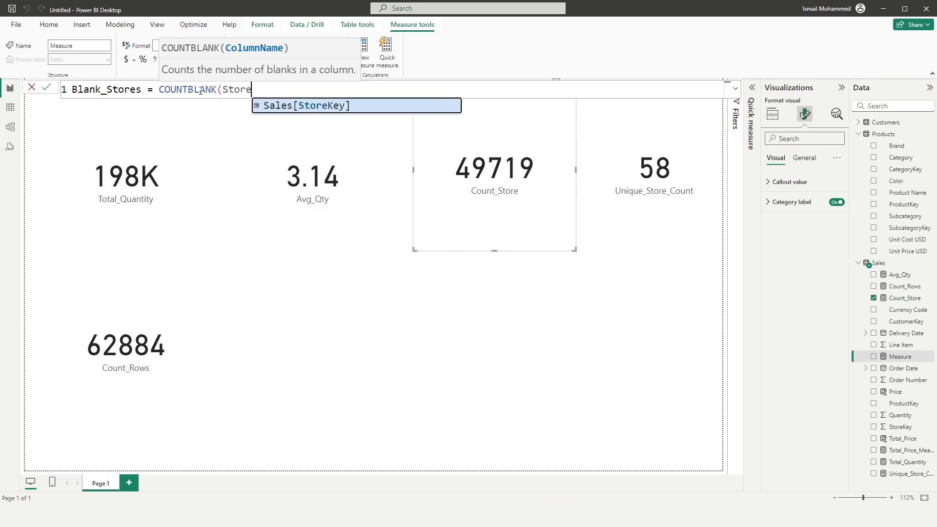
pyautogui.press('Tab')
pyautogui.write(')')
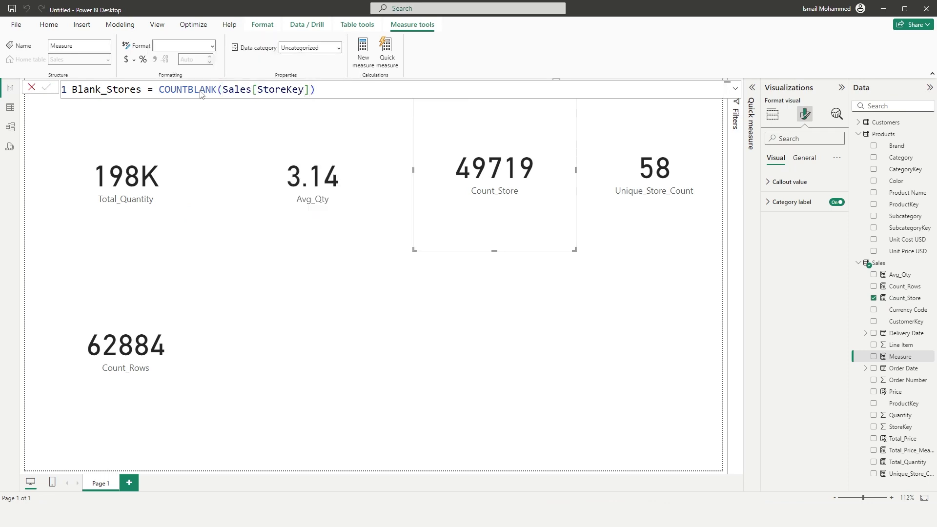
pyautogui.press('Return')
# Step: Display Blank_Stores in a card below Count_Store and set its callout value's display units to None
pyautogui.moveTo(904, 287); pyautogui.dragTo(438, 331)
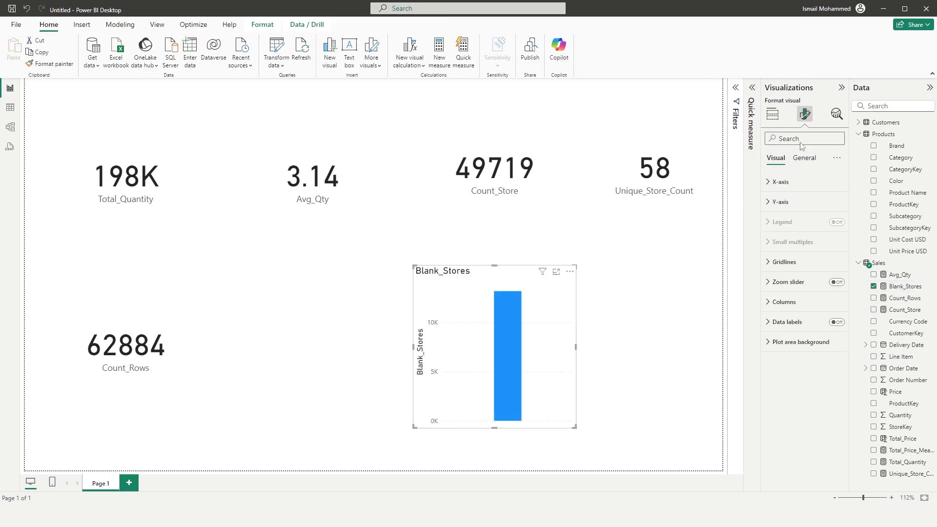
pyautogui.click(772, 115)
pyautogui.click(826, 179)
pyautogui.click(805, 115)
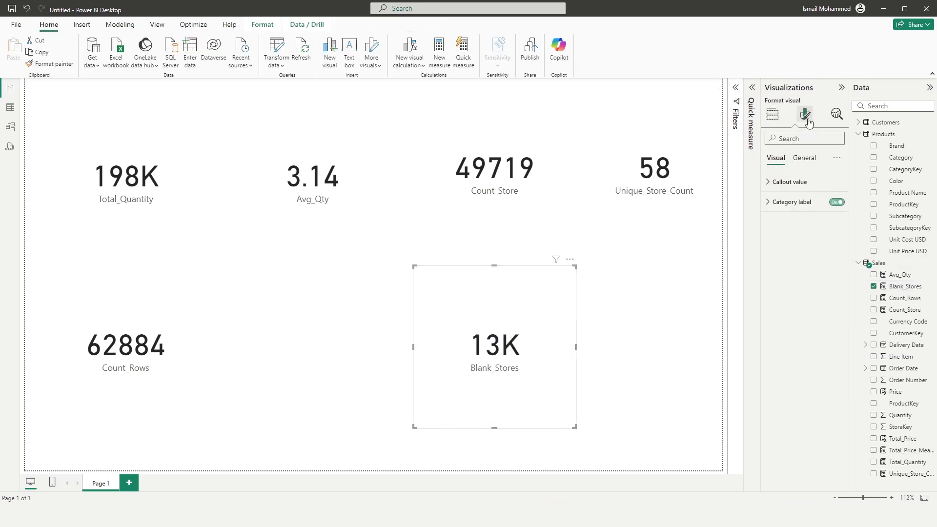
pyautogui.click(789, 182)
pyautogui.click(803, 281)
pyautogui.click(781, 303)
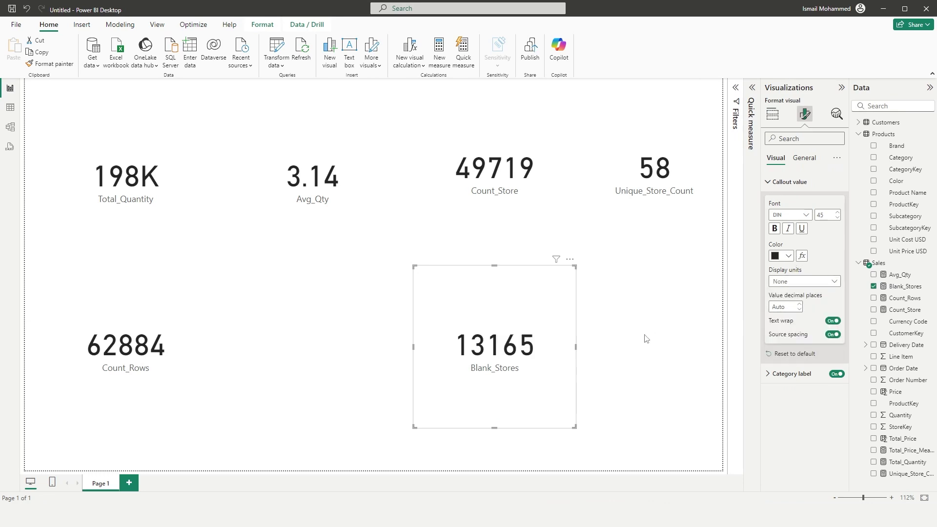
pyautogui.click(644, 335)
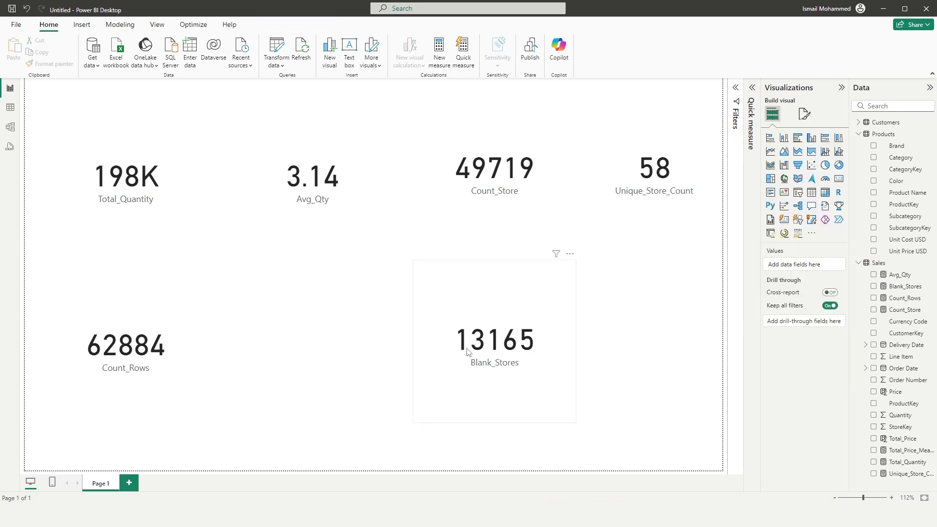
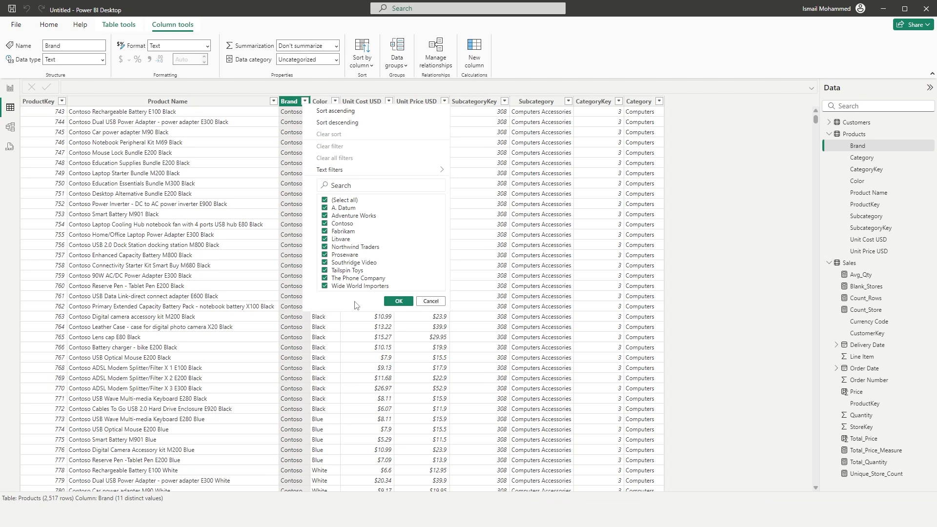
pyautogui.click(431, 301)
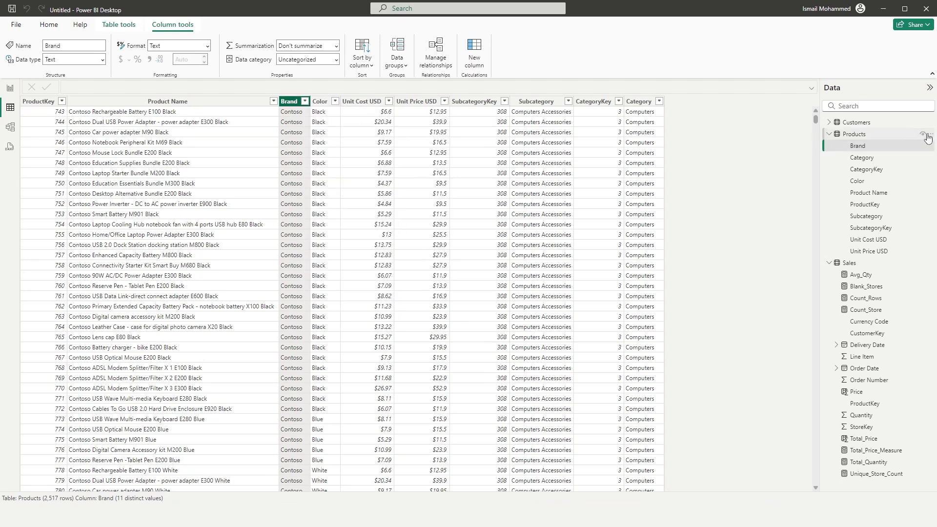
pyautogui.click(929, 135)
pyautogui.press('Escape')
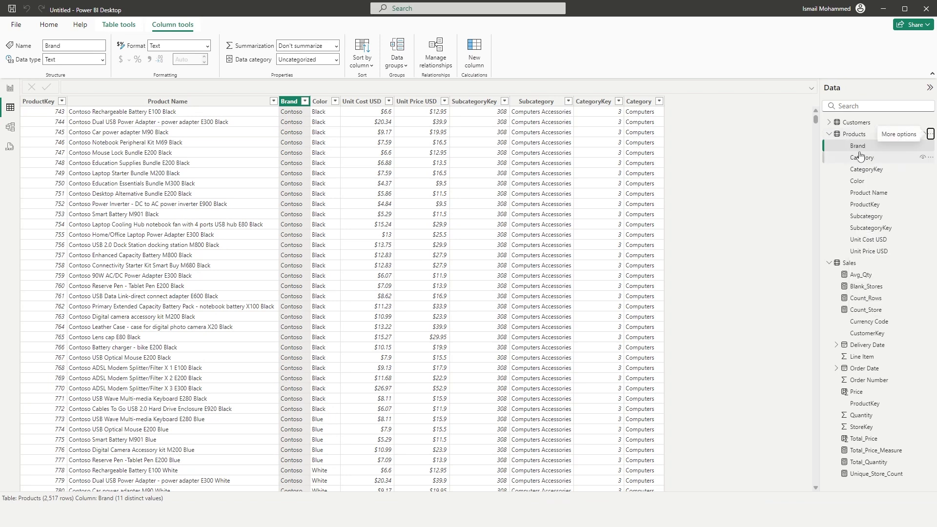
pyautogui.click(924, 138)
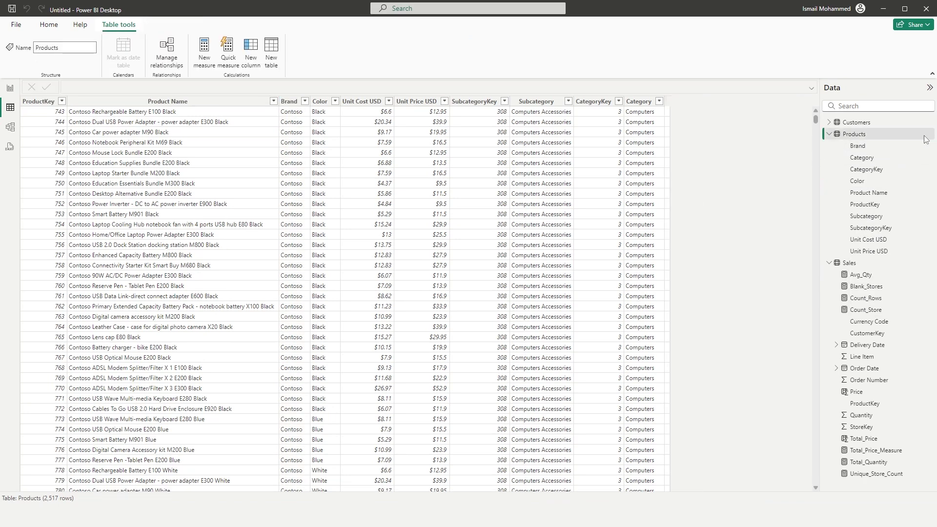
pyautogui.click(931, 134)
pyautogui.press('Escape')
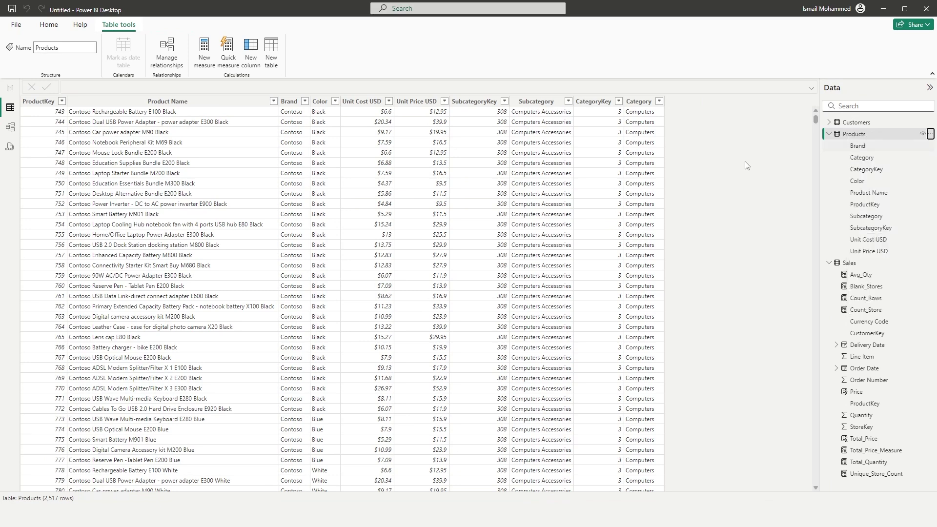
pyautogui.click(164, 94)
pyautogui.write('IF')
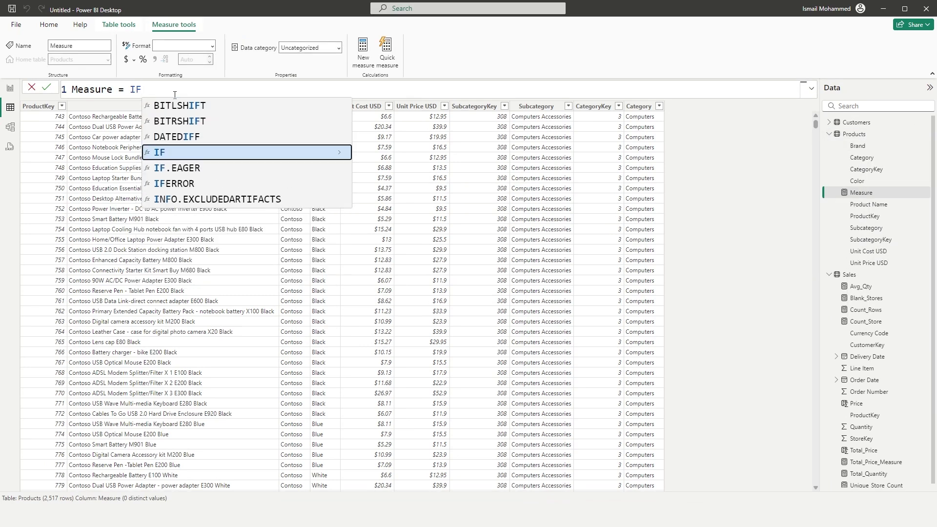
pyautogui.write('(')
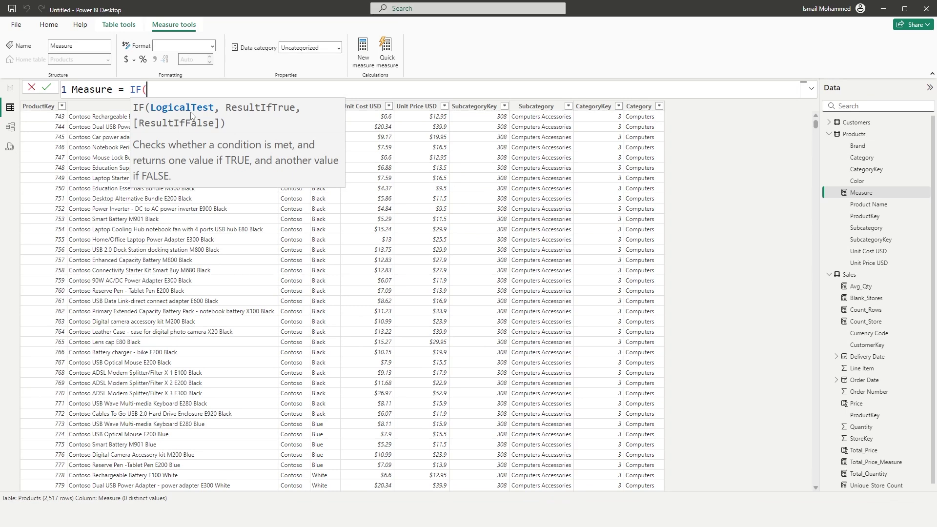
pyautogui.write('Brand')
pyautogui.click(187, 91)
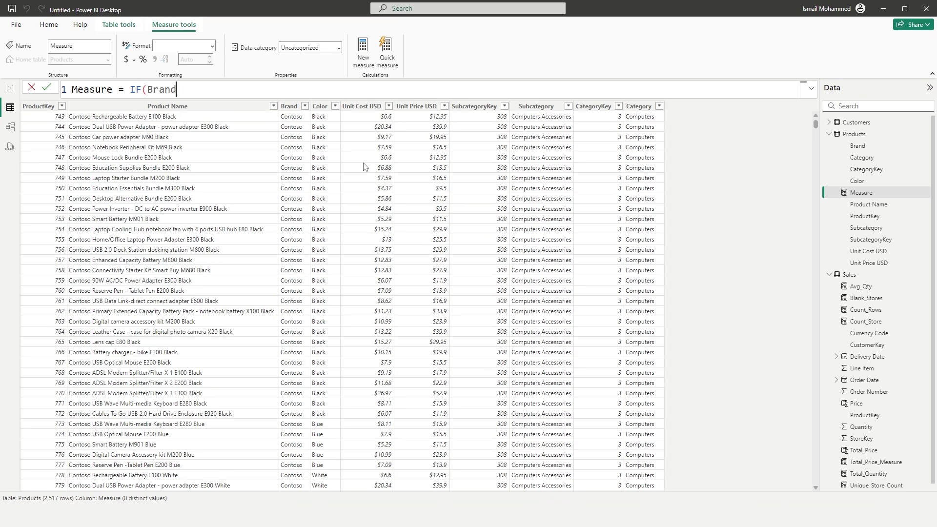
pyautogui.press('Escape')
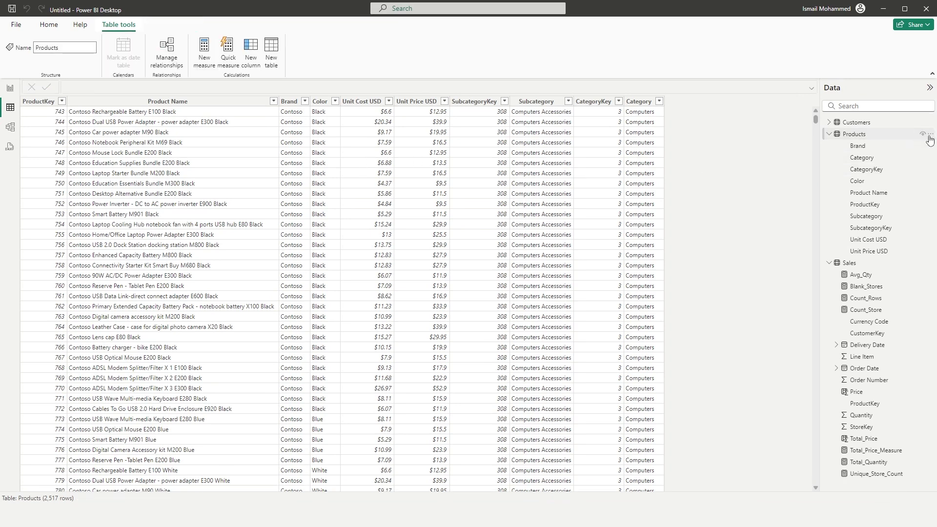
# Step: Add a calculated column named Type to the Products table, starting its formula with an IF test of Products[Brand] = "Litware"
pyautogui.rightClick(925, 136)
pyautogui.click(871, 152)
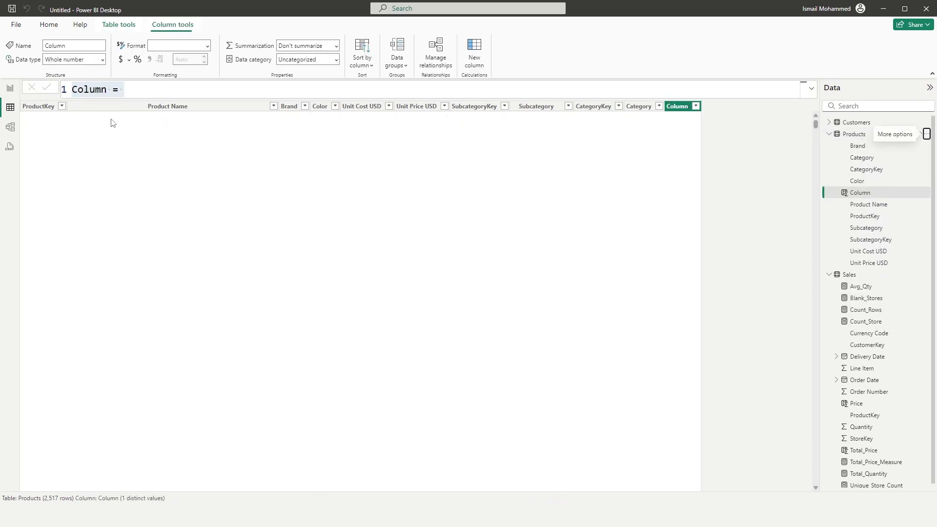
pyautogui.write('Type ')
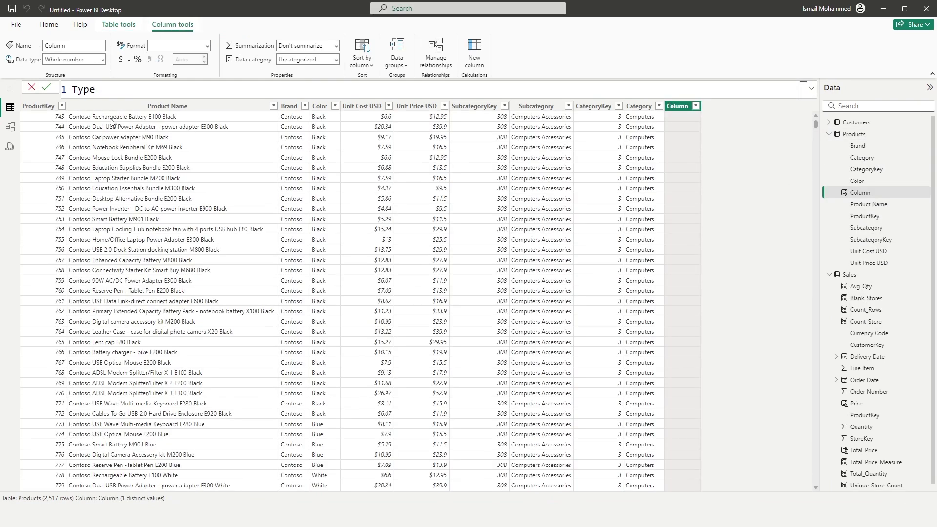
pyautogui.write('= If')
pyautogui.press('Tab')
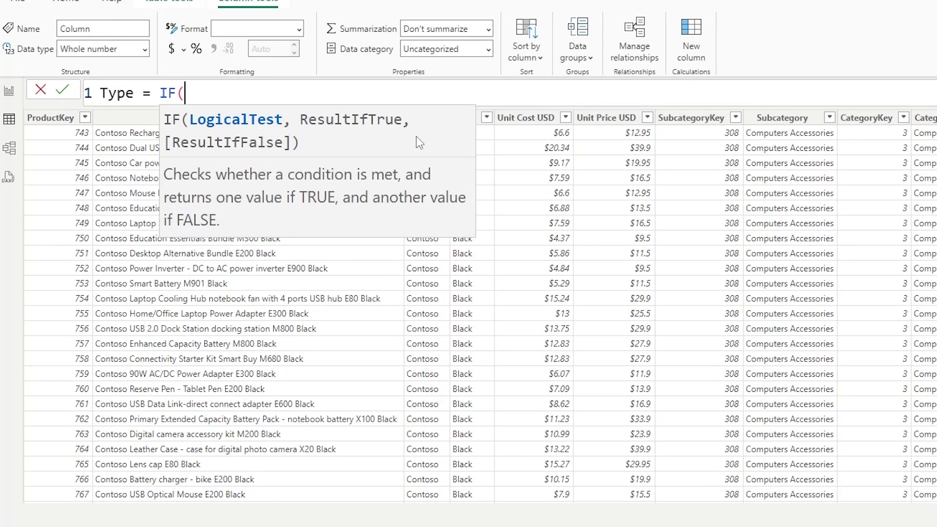
pyautogui.write('P')
pyautogui.press('BackSpace')
pyautogui.write('Bran')
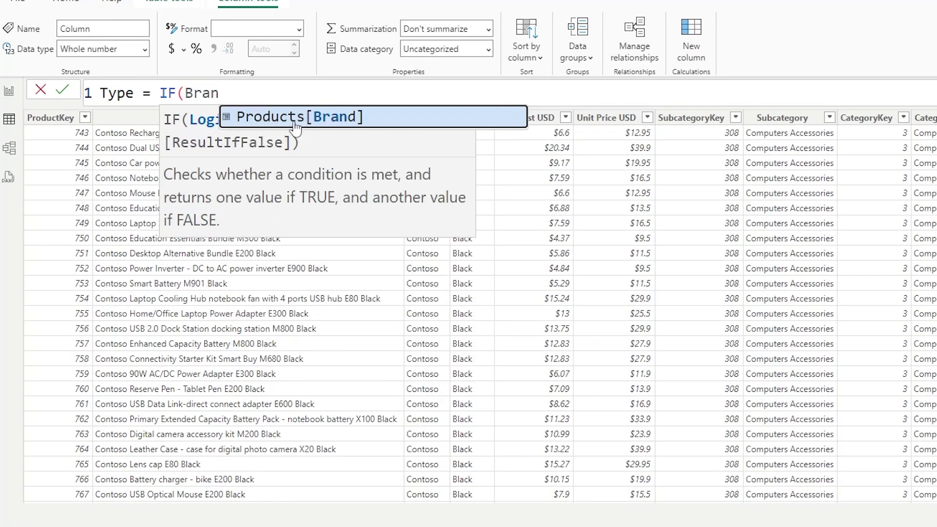
pyautogui.click(330, 121)
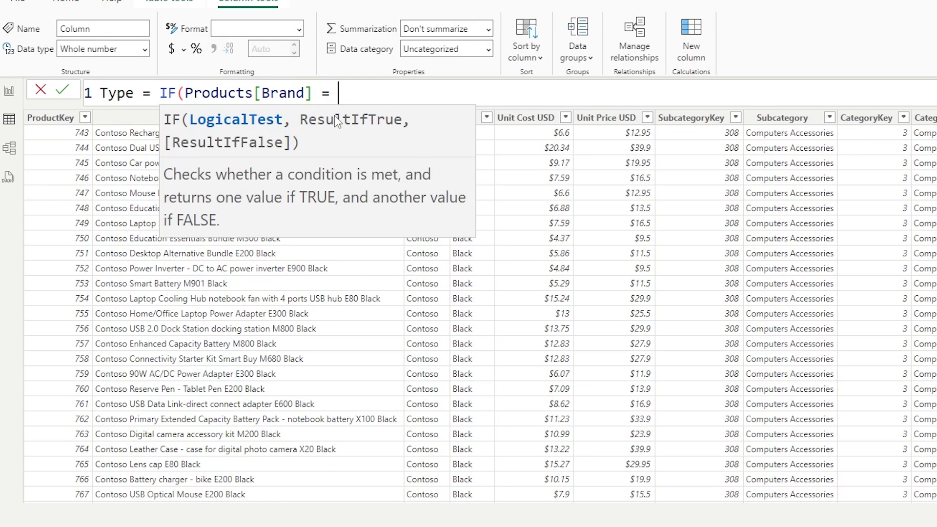
pyautogui.write('= "Litware')
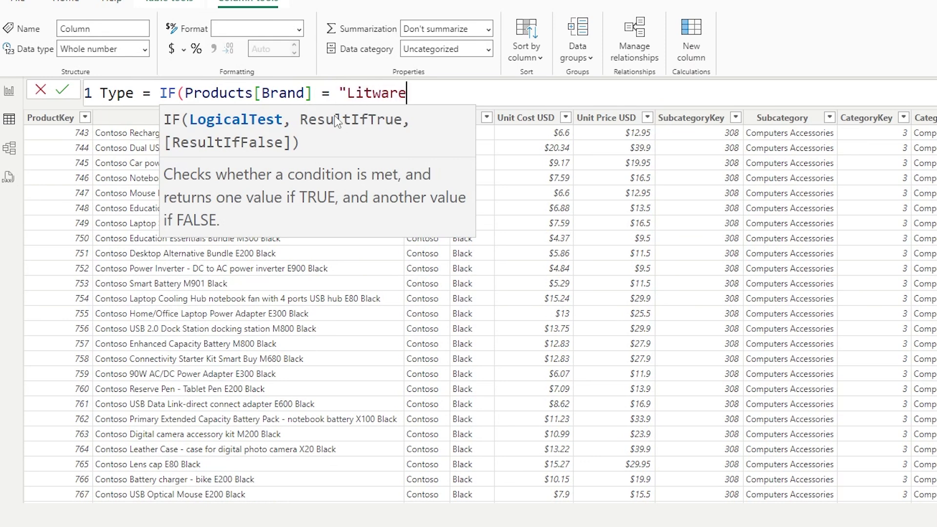
# Step: Complete the Type formula so that it returns "Luxury" when true and "Non-Luxury" when false, and commit it
pyautogui.write('",')
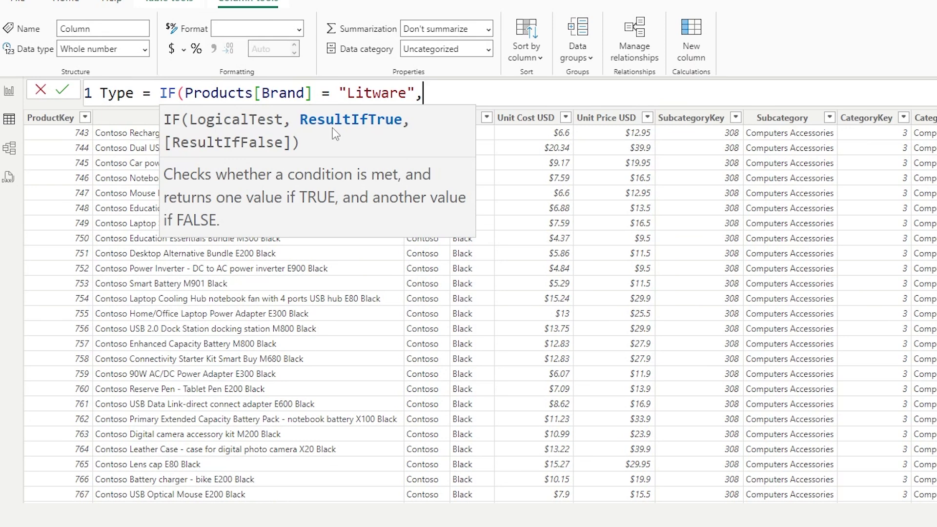
pyautogui.write('"Luxury",')
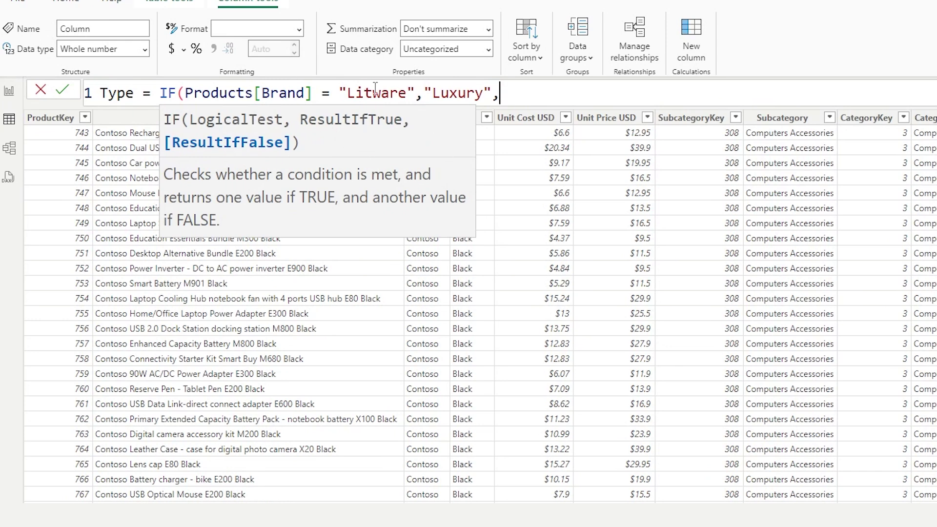
pyautogui.write('"Non-Luxur')
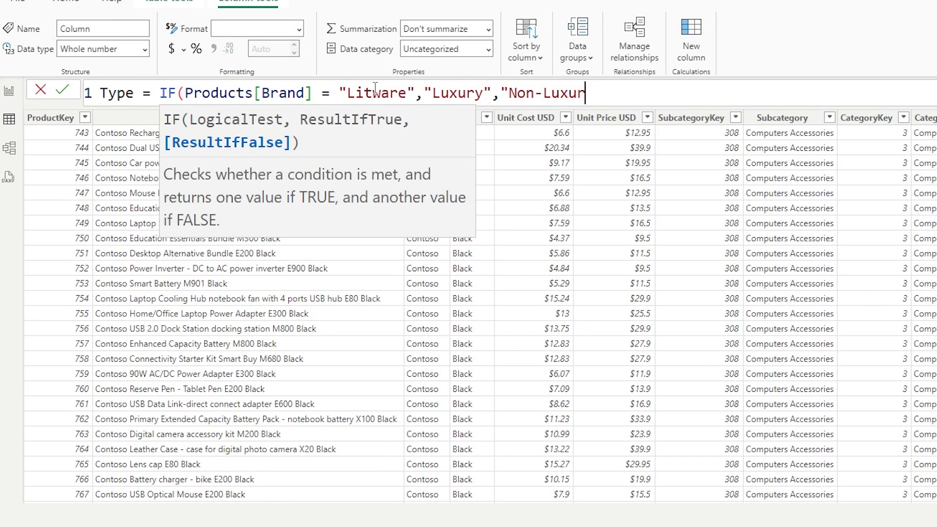
pyautogui.write('y")')
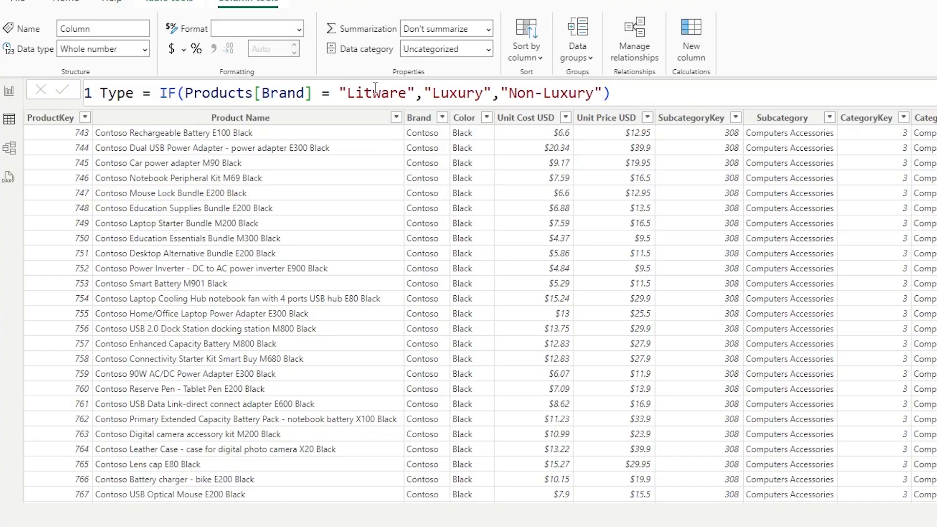
pyautogui.press('Return')
# Step: Check which brands count as Luxury by temporarily filtering the Type column, clear the filter and review the column's IF formula
pyautogui.click(694, 108)
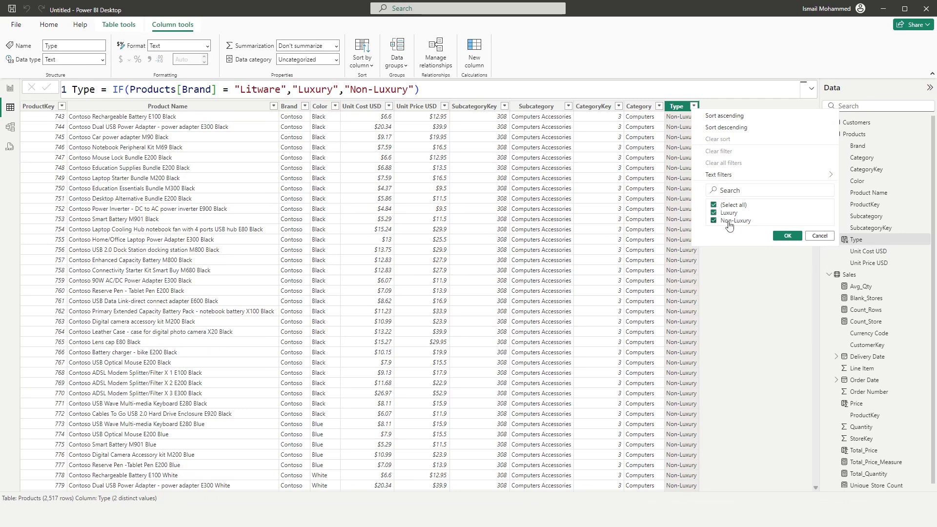
pyautogui.click(713, 220)
pyautogui.click(787, 236)
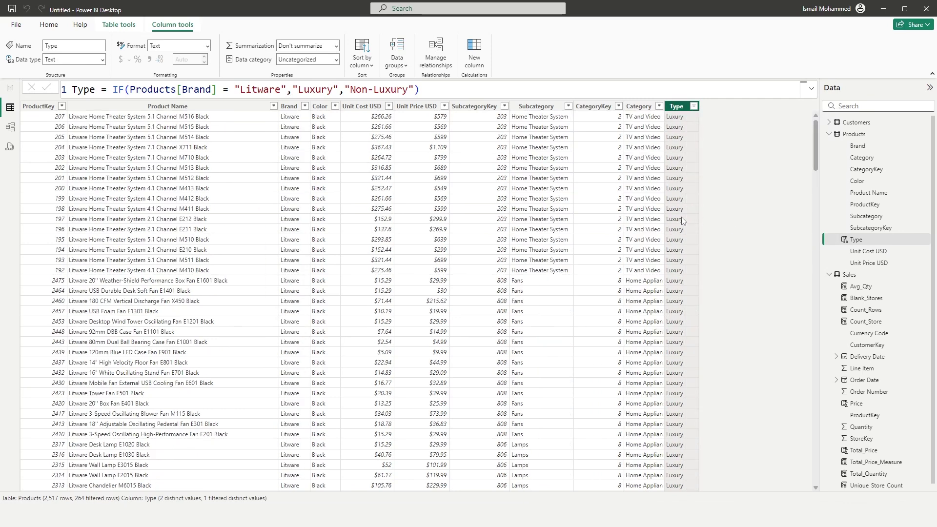
pyautogui.click(304, 106)
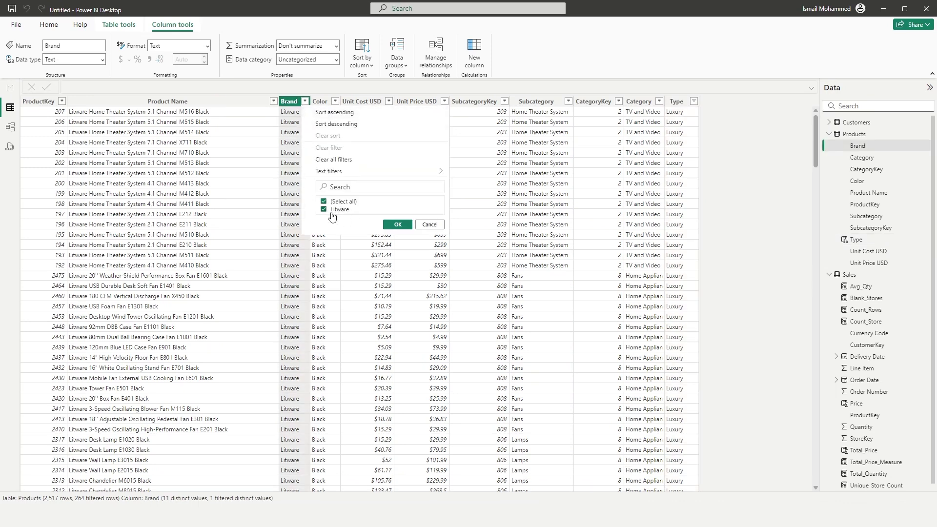
pyautogui.click(427, 225)
pyautogui.click(693, 101)
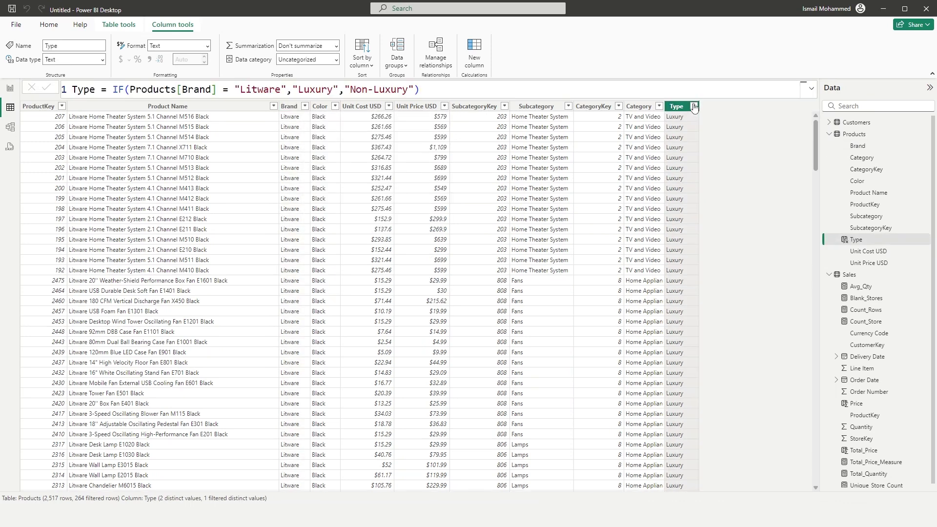
pyautogui.click(722, 171)
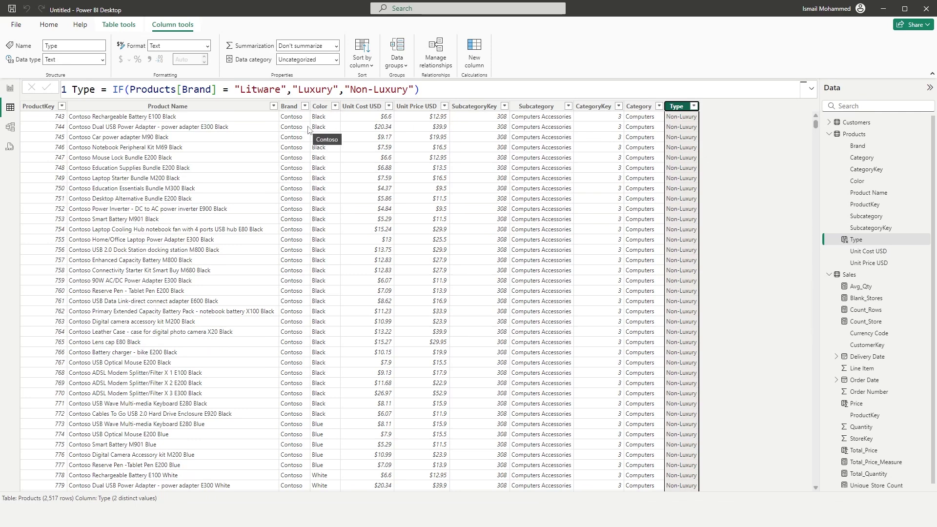
pyautogui.moveTo(113, 91); pyautogui.dragTo(424, 91)
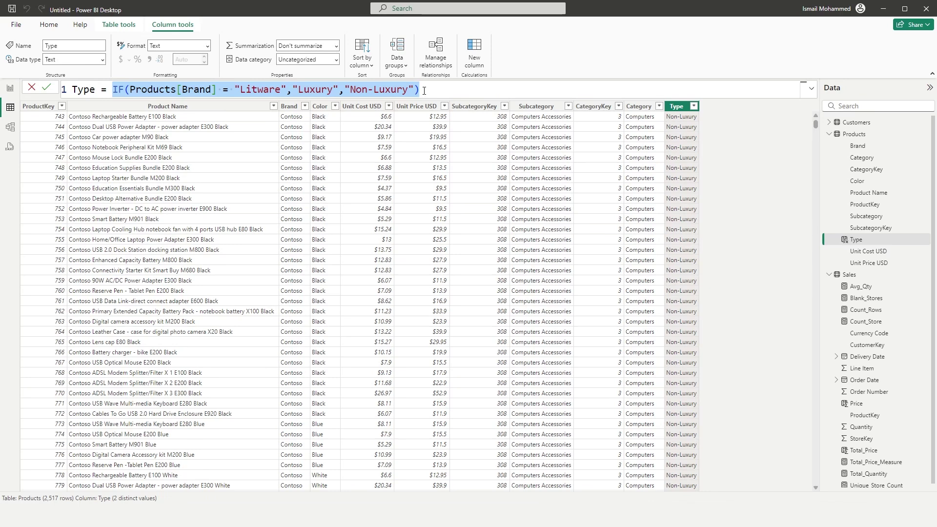
# Step: Show the Customers table sorted ascending by Zip Code and inspect the column's values for blanks
pyautogui.click(857, 122)
pyautogui.click(861, 239)
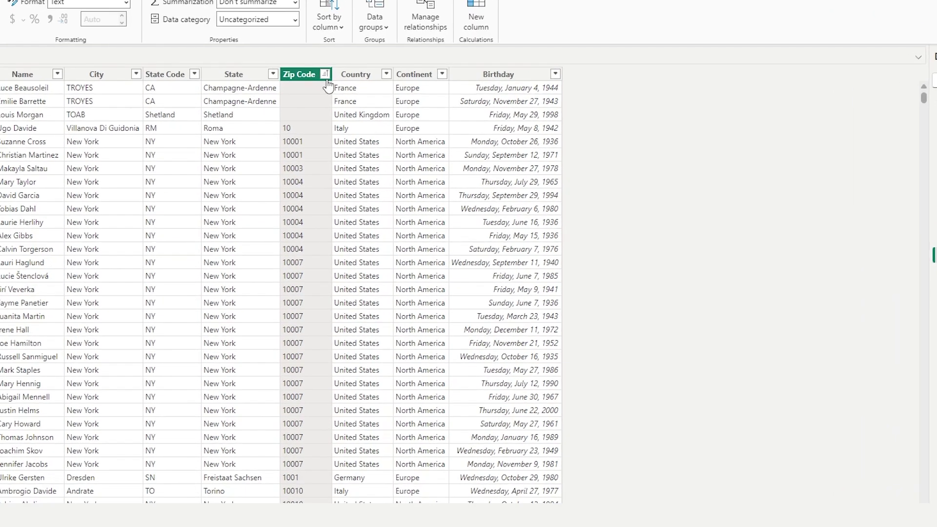
pyautogui.click(359, 101)
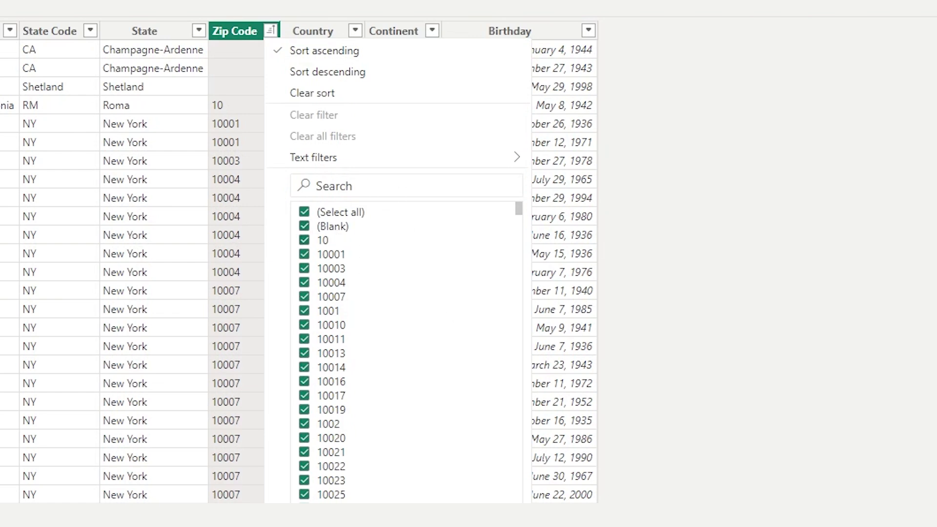
pyautogui.press('Escape')
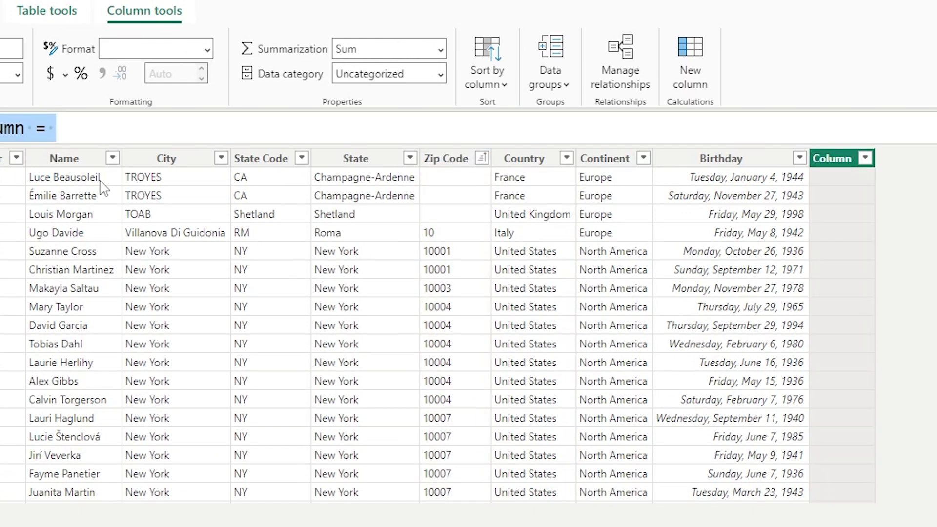
# Step: Name a new Customers calculated column Zip_Available? and start its formula with IF(ISBLANK(Customers[Zip Code]) as the logical test
pyautogui.press('BackSpace')
pyautogui.write('Zip_Available?')
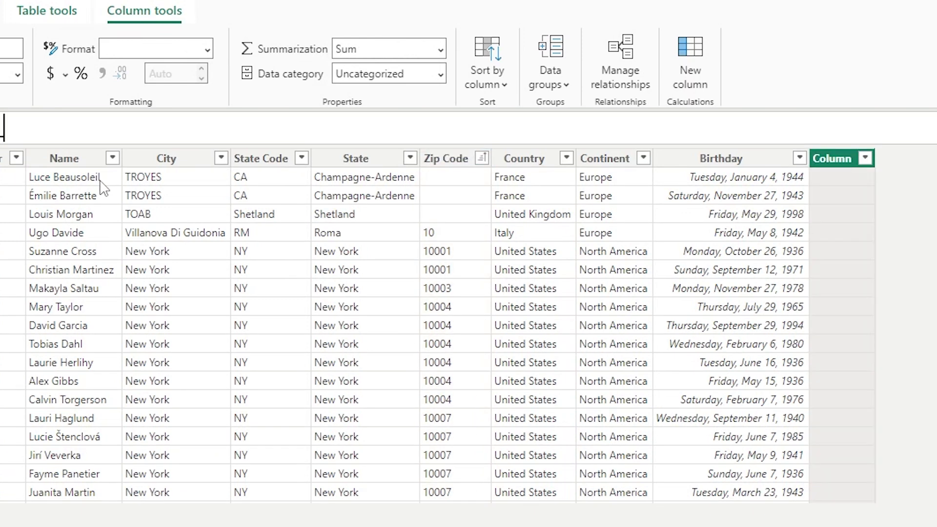
pyautogui.write(' = ')
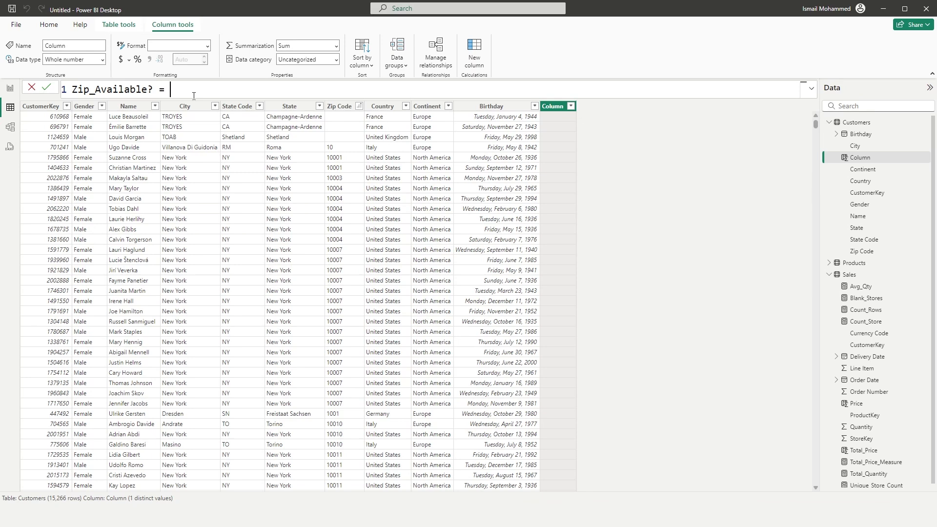
pyautogui.write('if')
pyautogui.press('Tab')
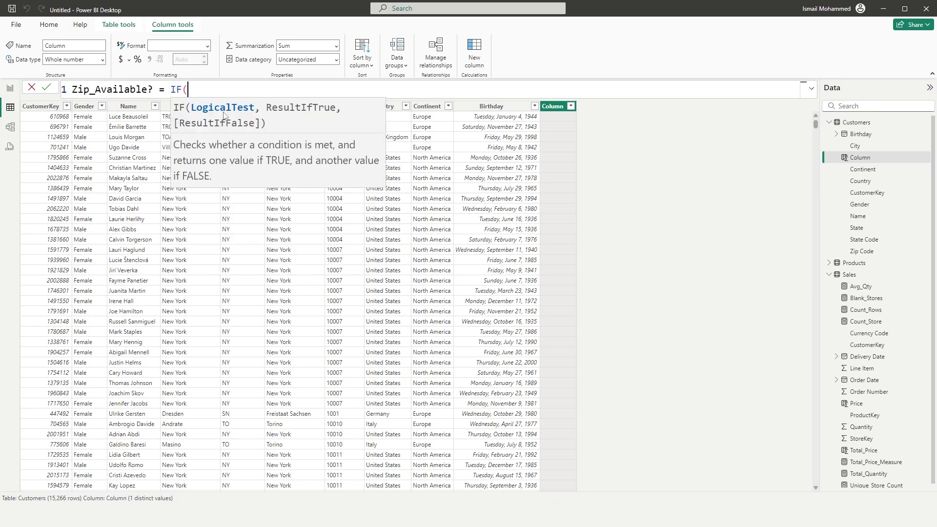
pyautogui.click(191, 91)
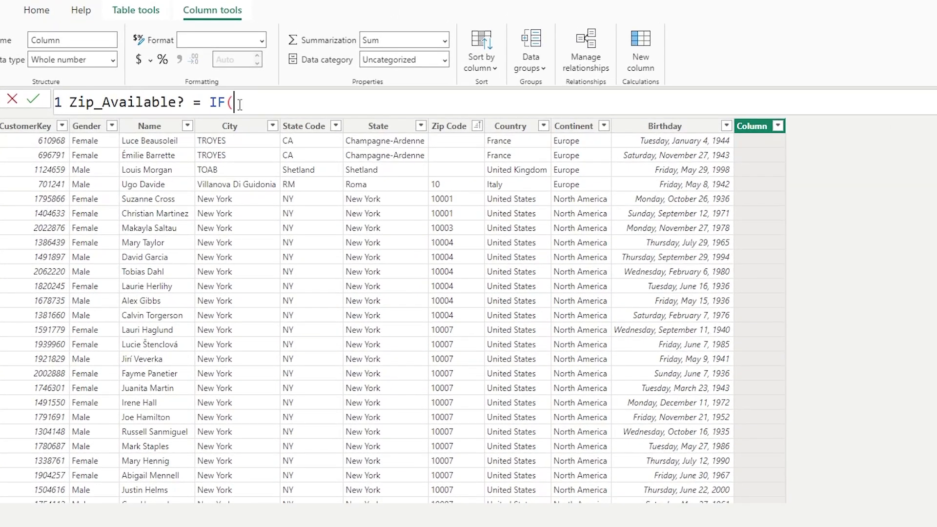
pyautogui.write('isb')
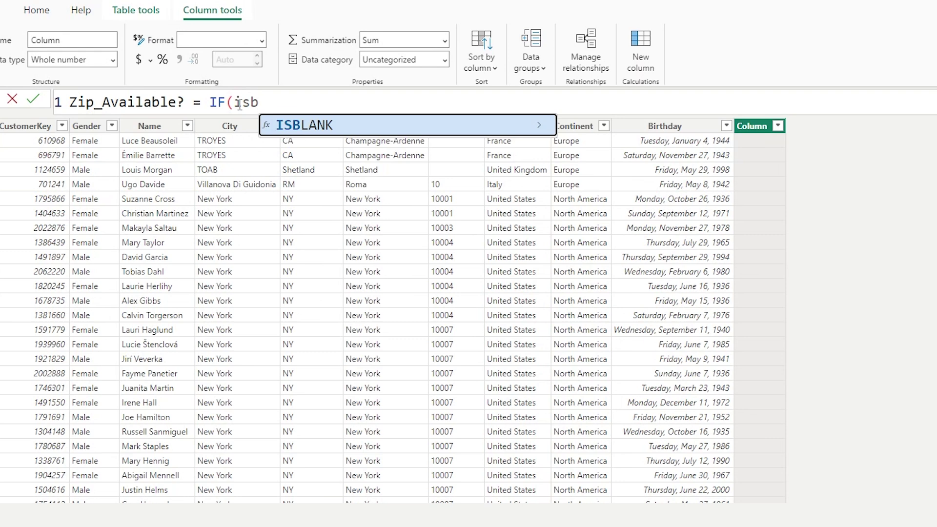
pyautogui.press('Tab')
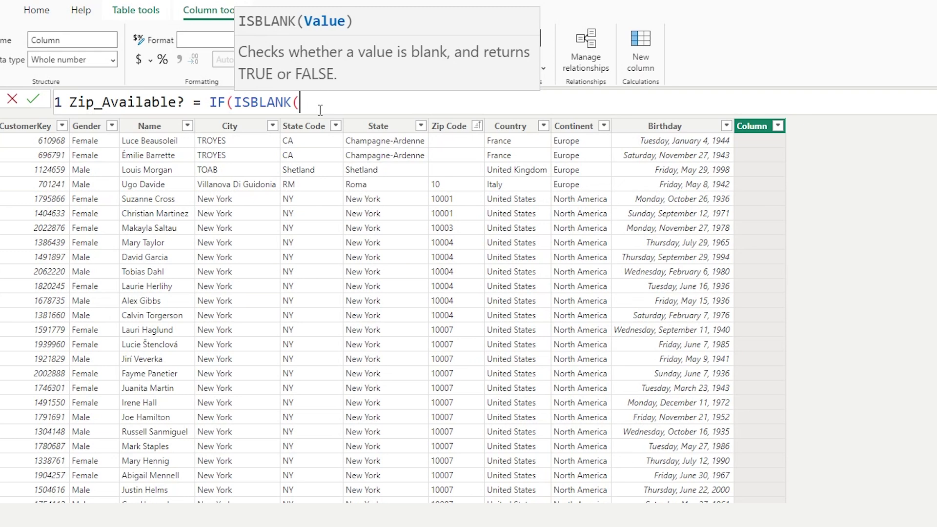
pyautogui.write('zip')
pyautogui.press('Tab')
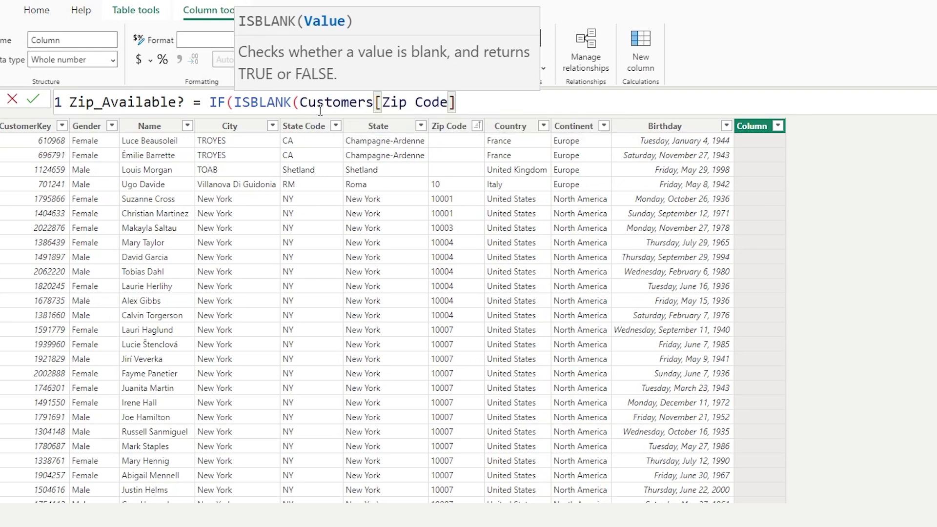
pyautogui.write(')')
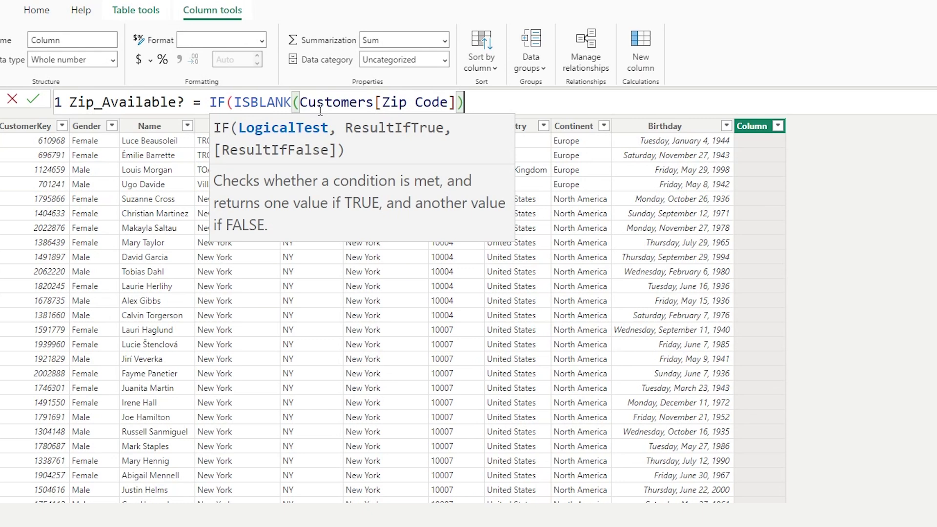
pyautogui.write(',')
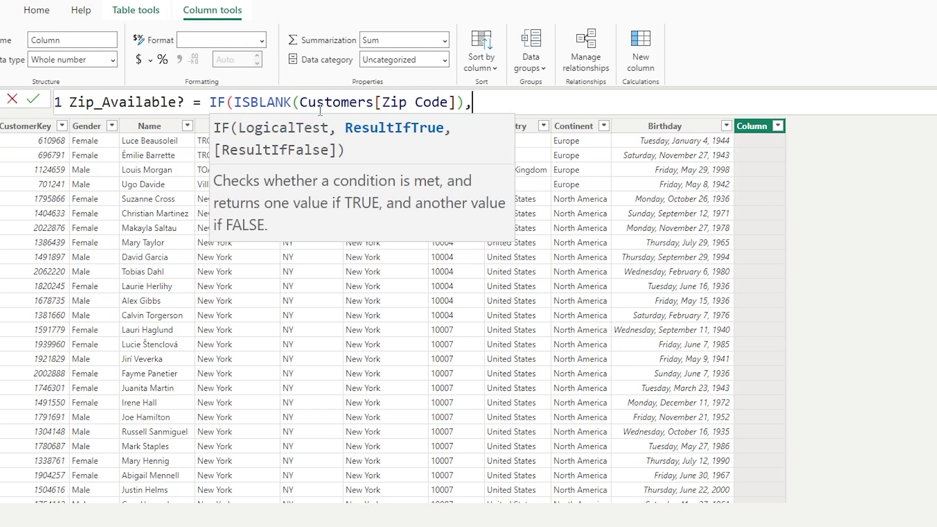
# Step: Complete the Zip_Available? formula with "Not Available" for blank zip codes and "Available" otherwise, and commit it
pyautogui.write('"')
pyautogui.write('Zip Co')
pyautogui.press('BackSpace')
pyautogui.press('BackSpace')
pyautogui.press('BackSpace')
pyautogui.press('BackSpace')
pyautogui.press('BackSpace')
pyautogui.press('BackSpace')
pyautogui.write('Not Available')
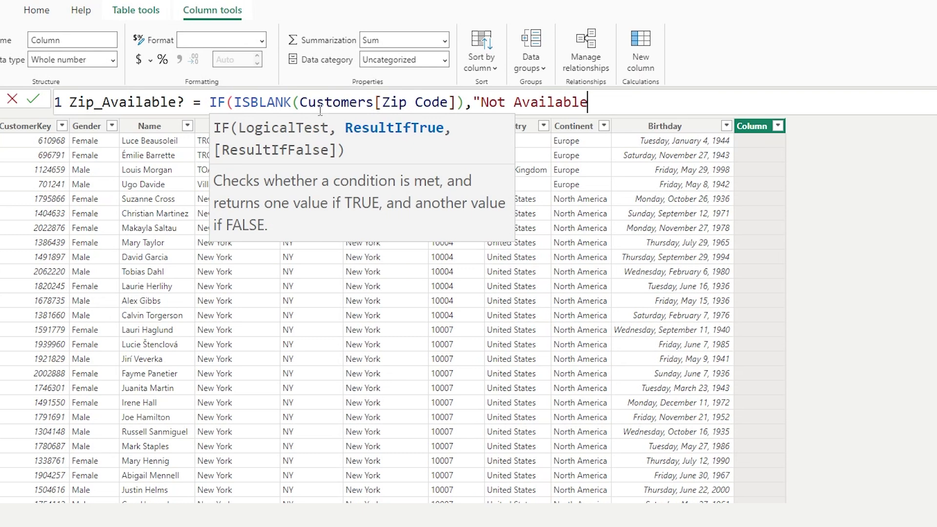
pyautogui.write('",')
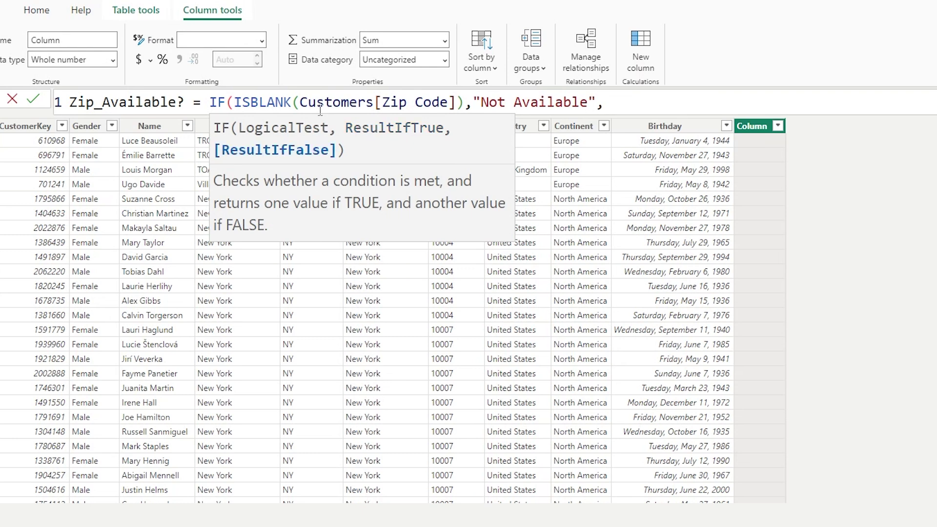
pyautogui.write('"Available")')
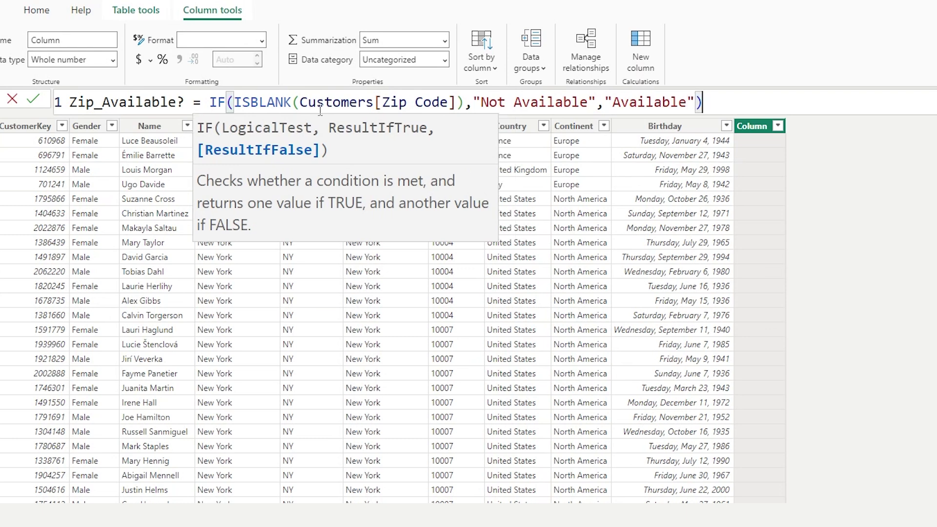
pyautogui.press('Return')
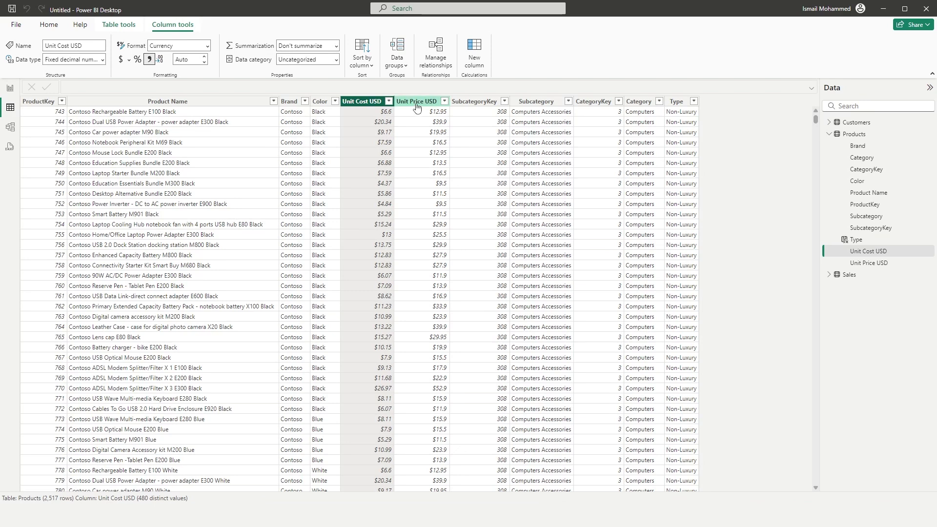
# Step: Examine the Unit Price USD and Unit Cost USD columns in the Products table
pyautogui.click(416, 102)
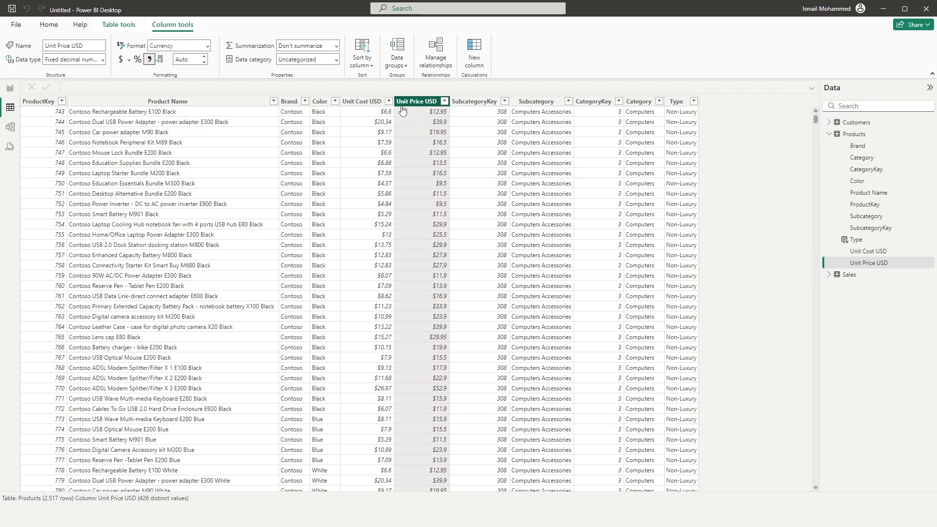
pyautogui.click(372, 102)
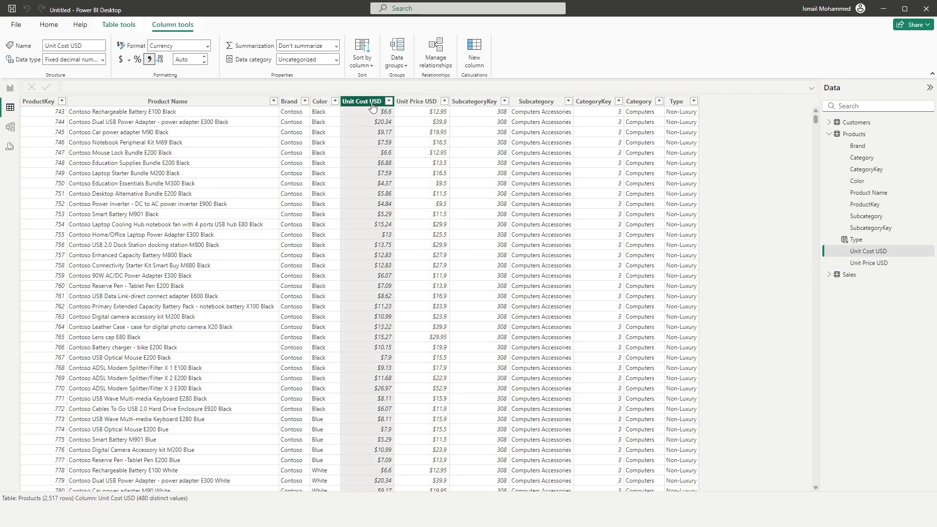
pyautogui.click(431, 103)
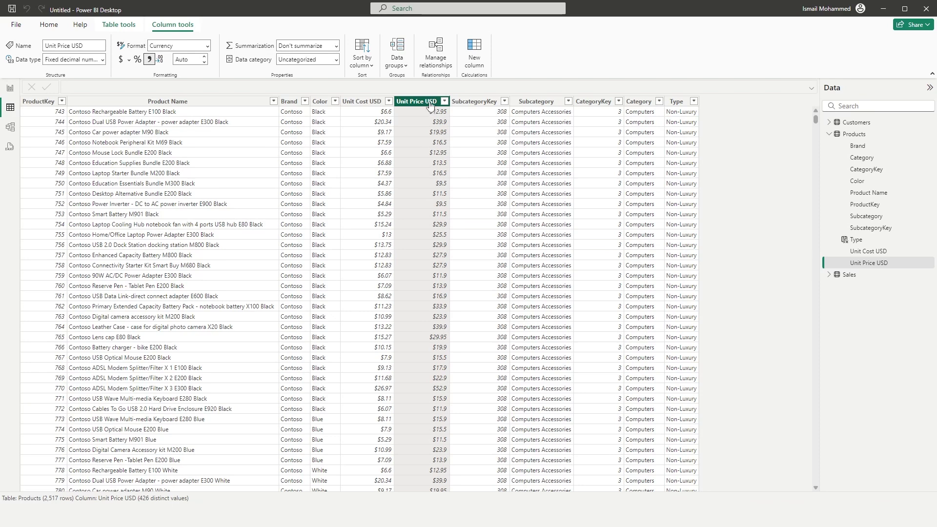
# Step: Add a calculated column named High_Margin_Products to the Products table and start its formula with IF(AND(
pyautogui.click(505, 166)
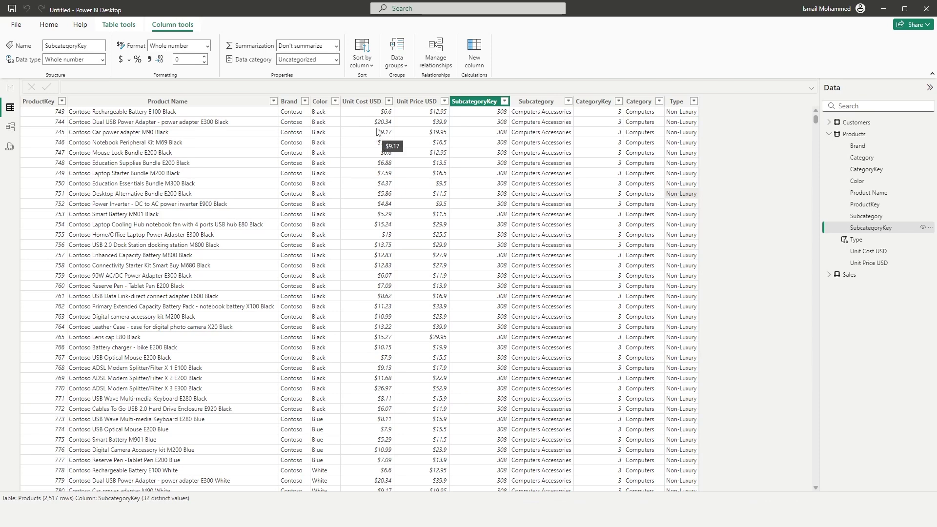
pyautogui.click(374, 103)
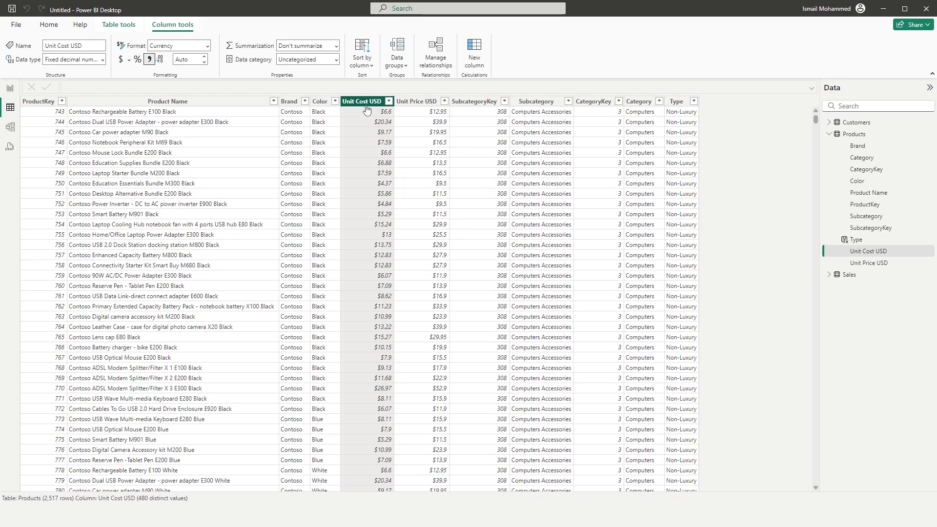
pyautogui.click(423, 114)
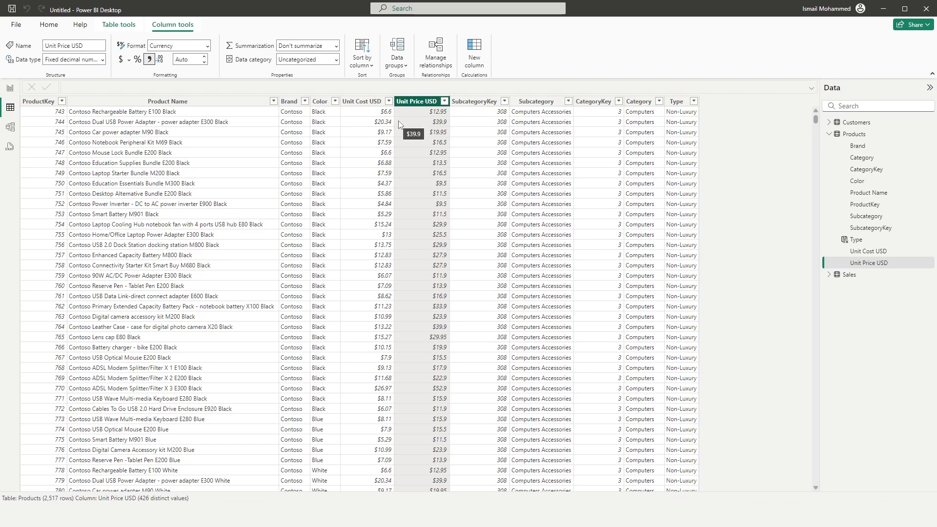
pyautogui.click(932, 136)
pyautogui.click(879, 159)
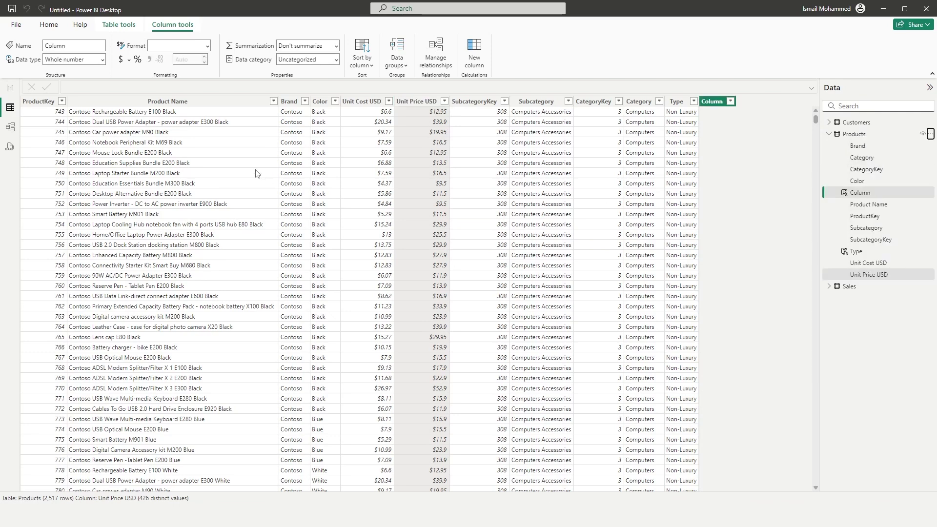
pyautogui.write('High-Margin_Products = ')
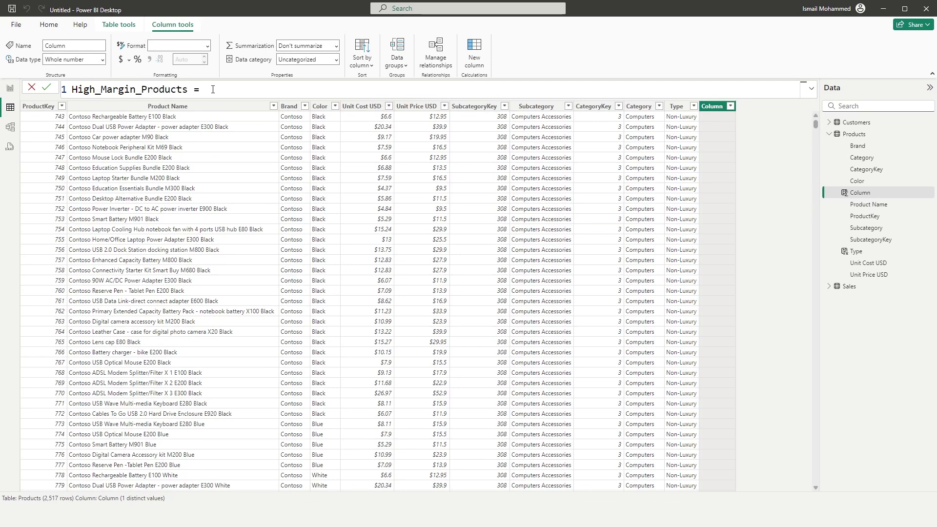
pyautogui.write('IF(')
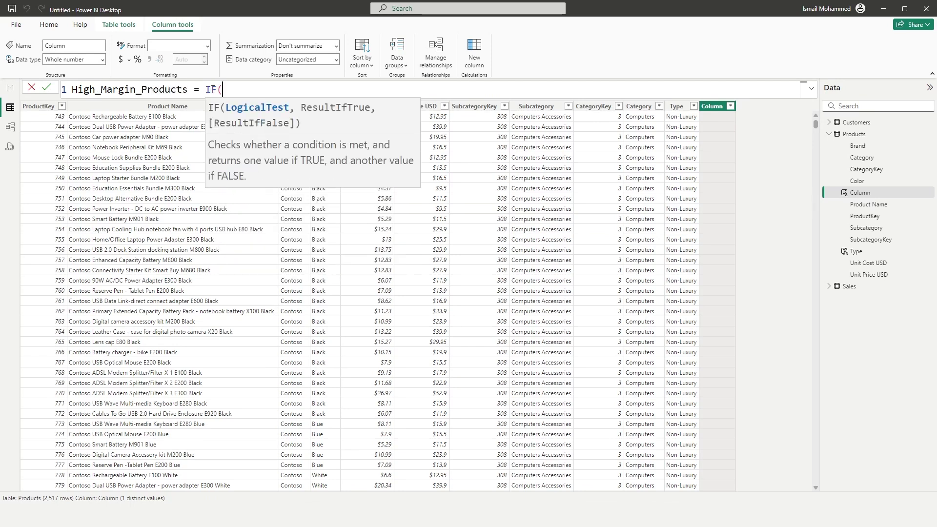
pyautogui.write('AND')
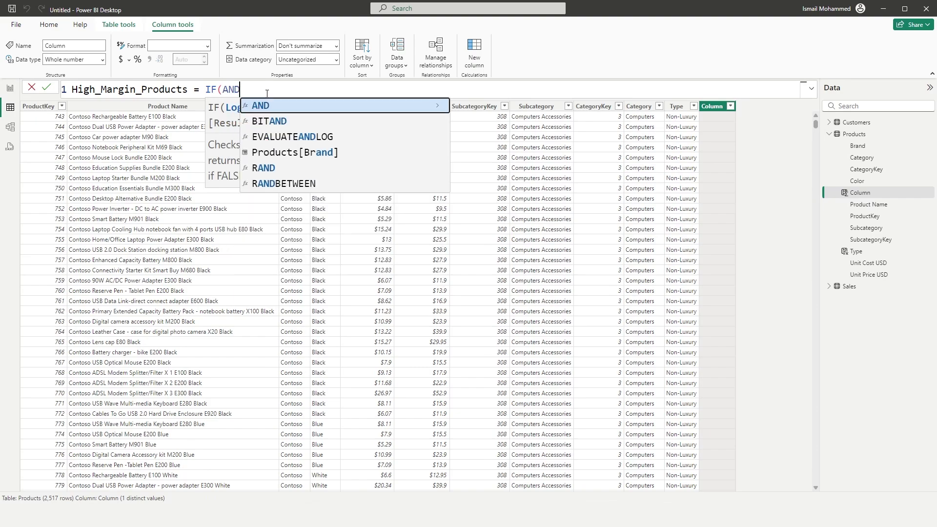
pyautogui.write('(')
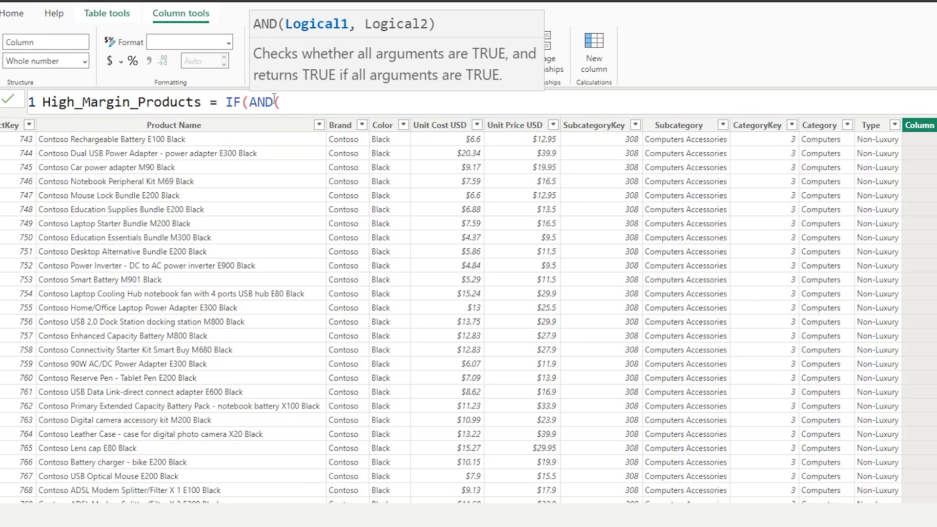
# Step: Enter the AND conditions Products[Unit Cost USD] >= 300 and Products[Unit Price USD] >= 1000 in the High_Margin_Products formula
pyautogui.write('Cost')
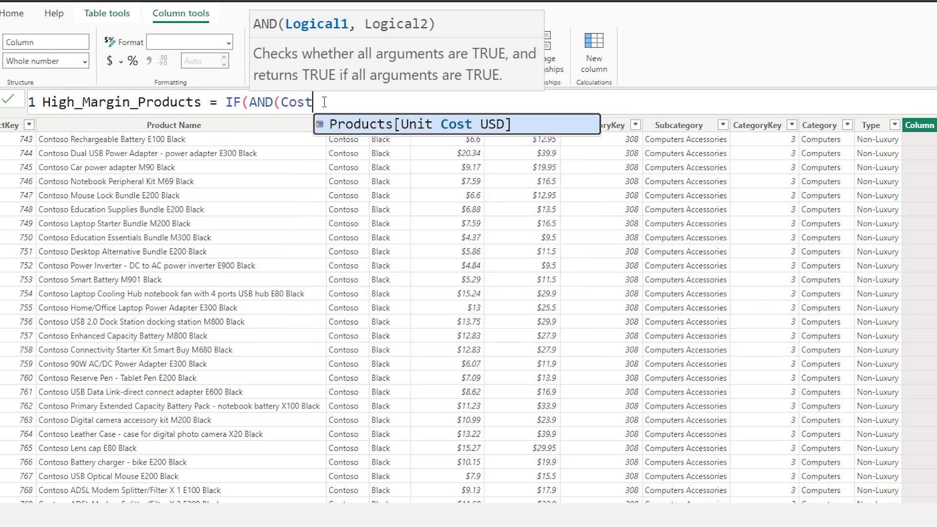
pyautogui.press('Tab')
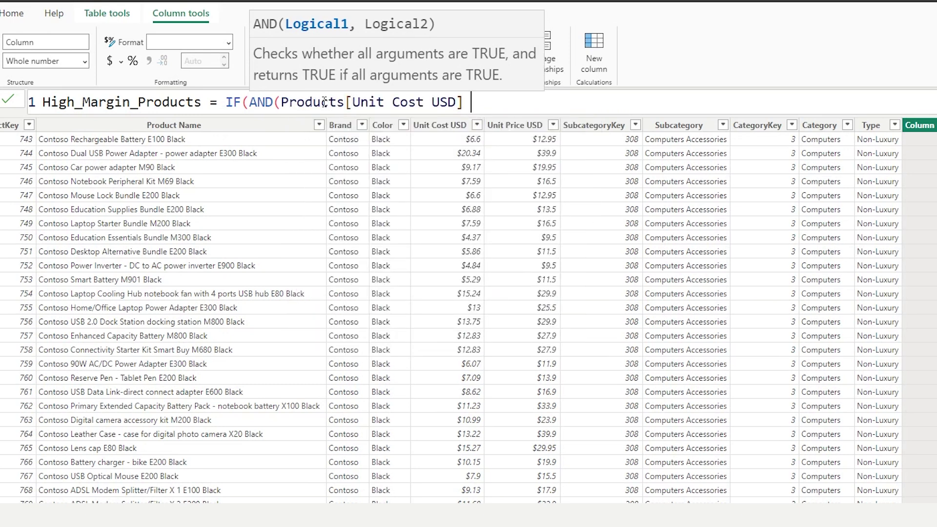
pyautogui.write('>= 300,')
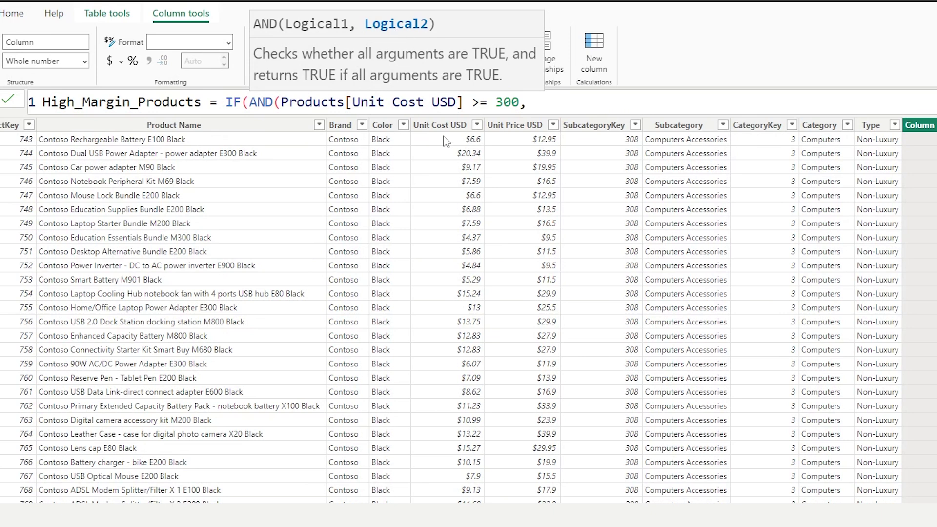
pyautogui.write('Uni')
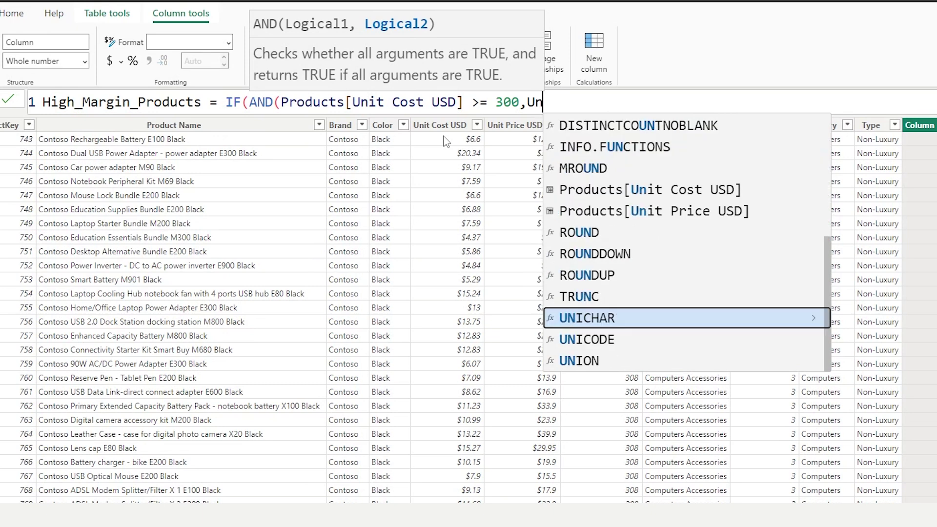
pyautogui.press('Up')
pyautogui.press('Tab')
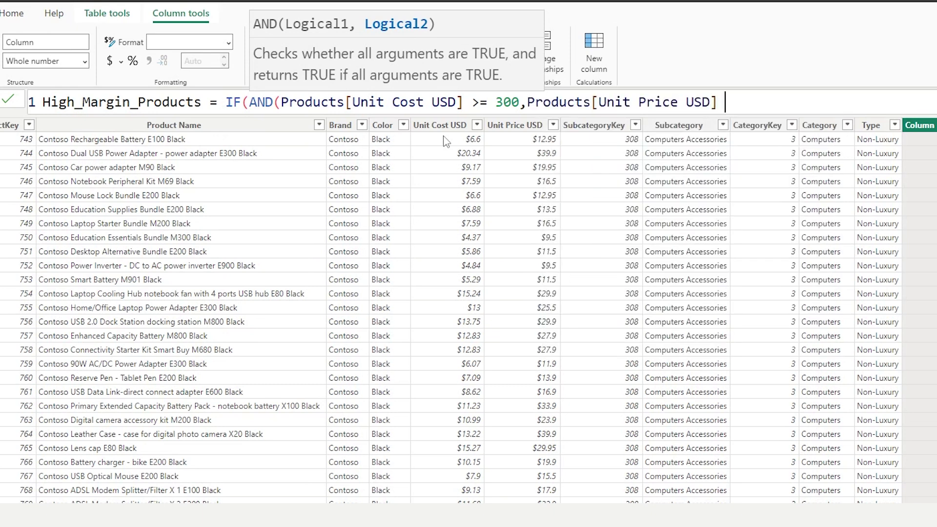
pyautogui.write('>= 1000')
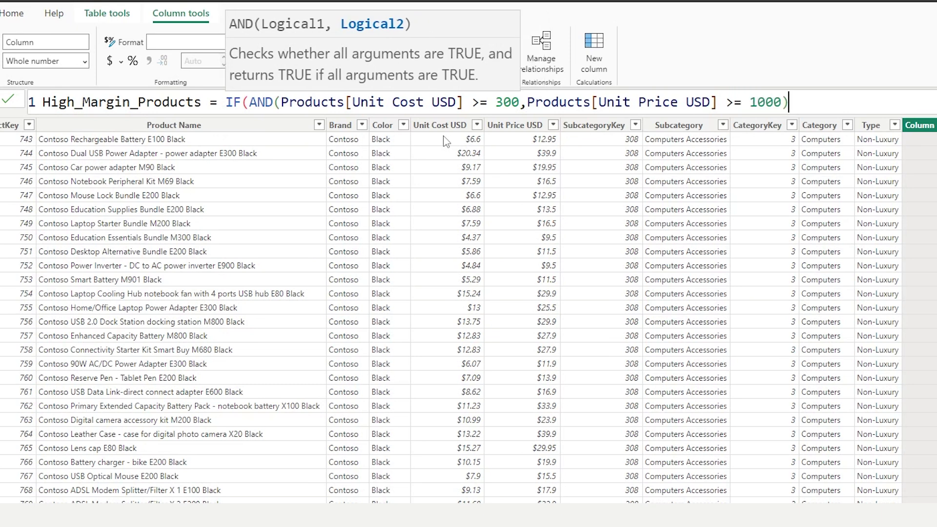
pyautogui.write(')')
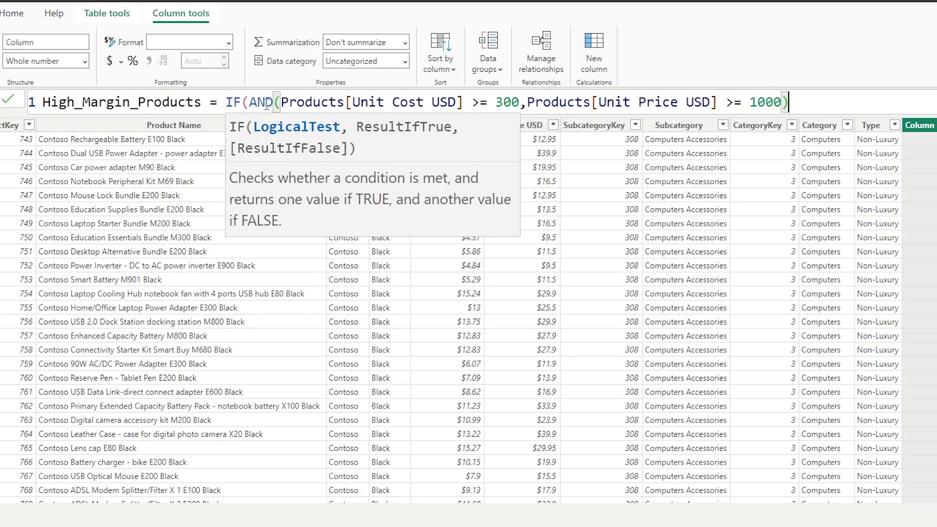
# Step: Complete the High_Margin_Products formula with "Yes" when both conditions hold and "No" otherwise, and commit it
pyautogui.write(',')
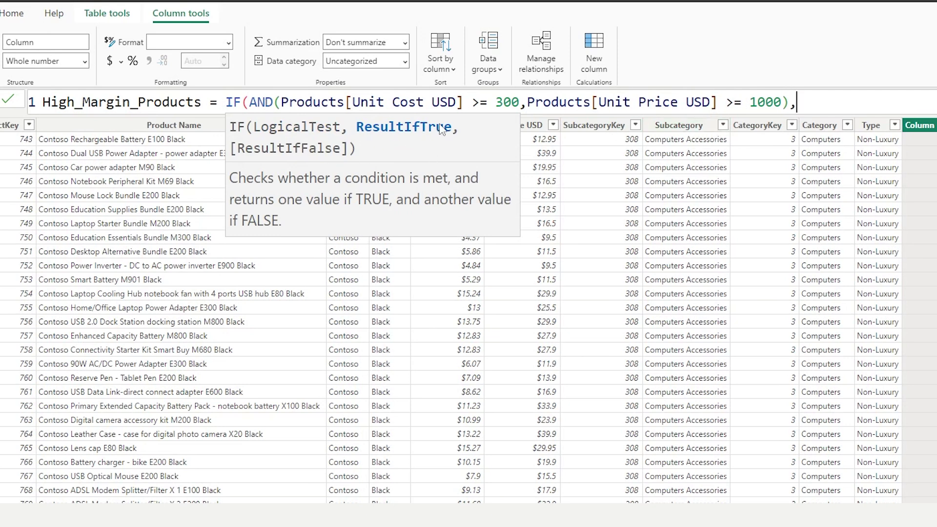
pyautogui.write('"Yes",')
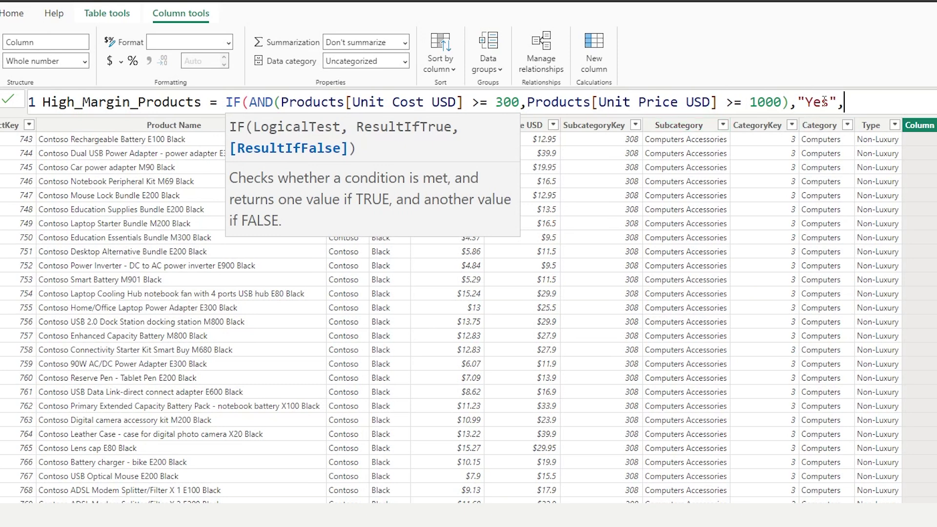
pyautogui.write('"No")')
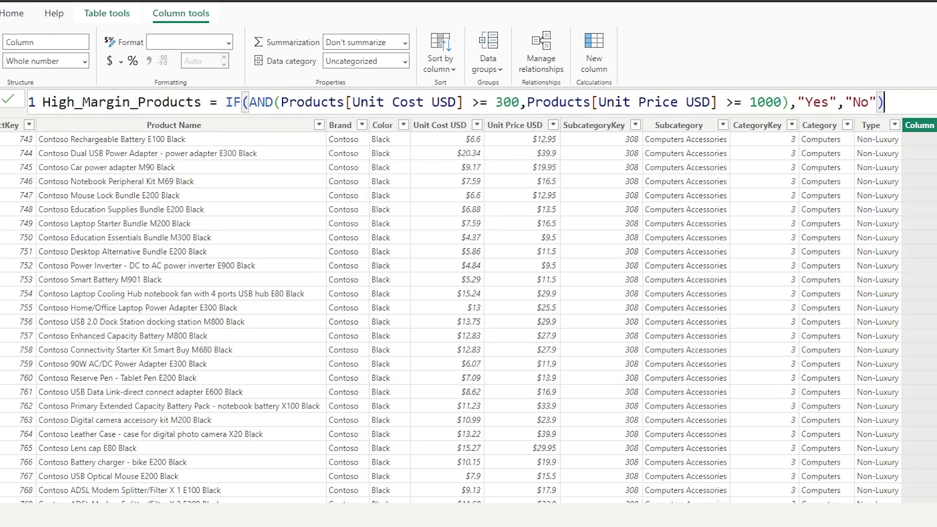
pyautogui.click(9, 100)
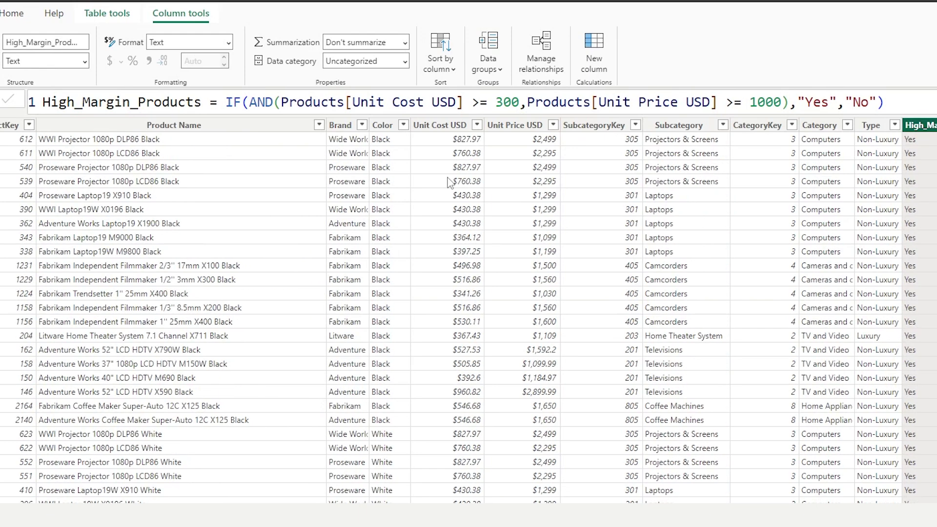
# Step: Check the Unit Cost USD and Unit Price USD filter values for the products marked "Yes" in High_Margin_Products
pyautogui.click(477, 125)
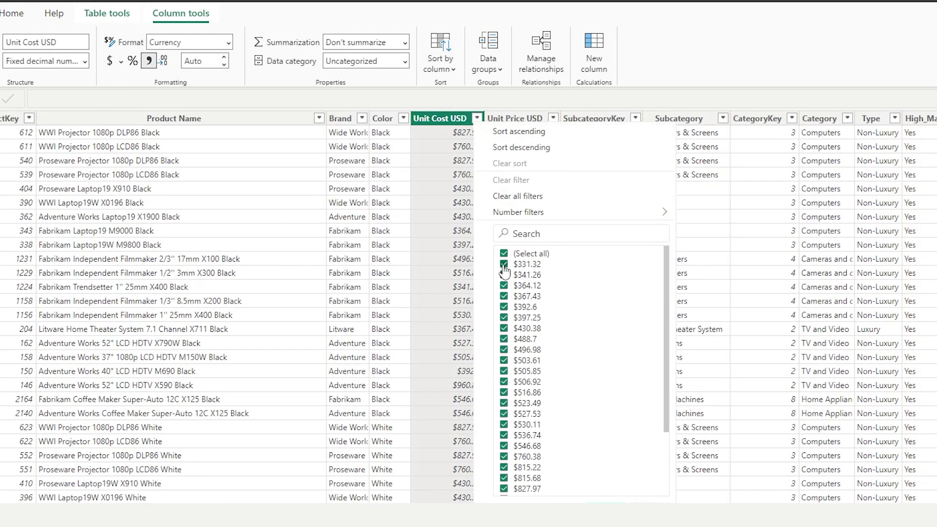
pyautogui.moveTo(663, 259)
pyautogui.mouseDown()
pyautogui.moveTo(662, 351)
pyautogui.moveTo(671, 271)
pyautogui.mouseUp()
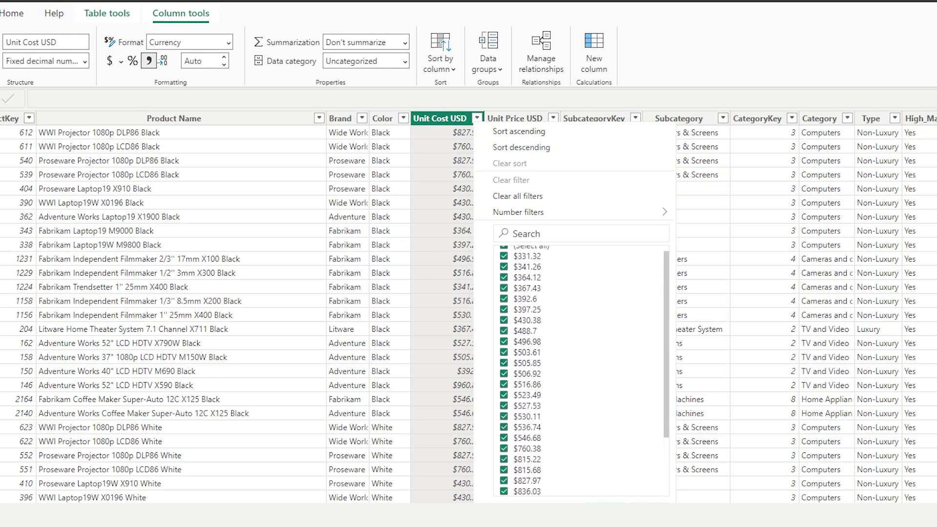
pyautogui.click(649, 510)
pyautogui.click(553, 119)
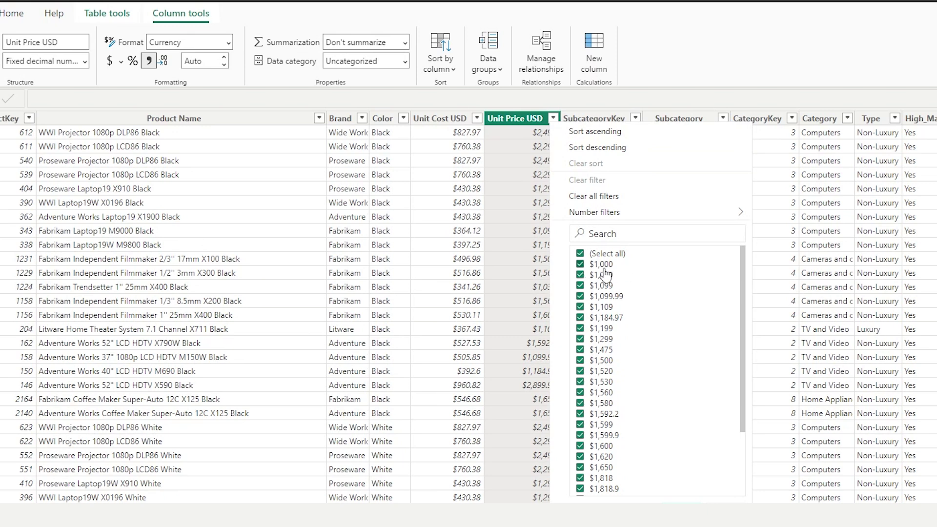
pyautogui.moveTo(743, 281)
pyautogui.mouseDown()
pyautogui.moveTo(741, 391)
pyautogui.moveTo(741, 280)
pyautogui.mouseUp()
pyautogui.click(515, 316)
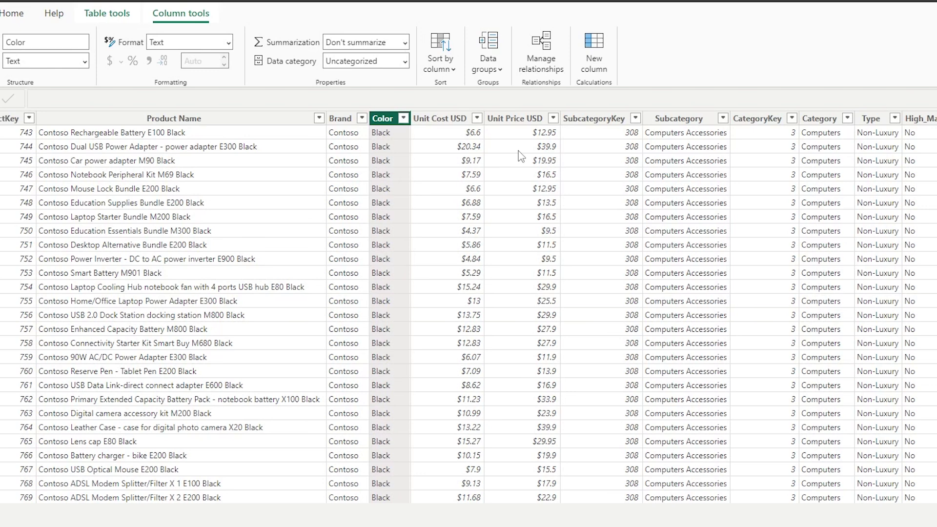
# Step: Review the available Color values, add a Products calculated column named Fast_Moving_Colors and start its formula with IF(AND(
pyautogui.click(404, 118)
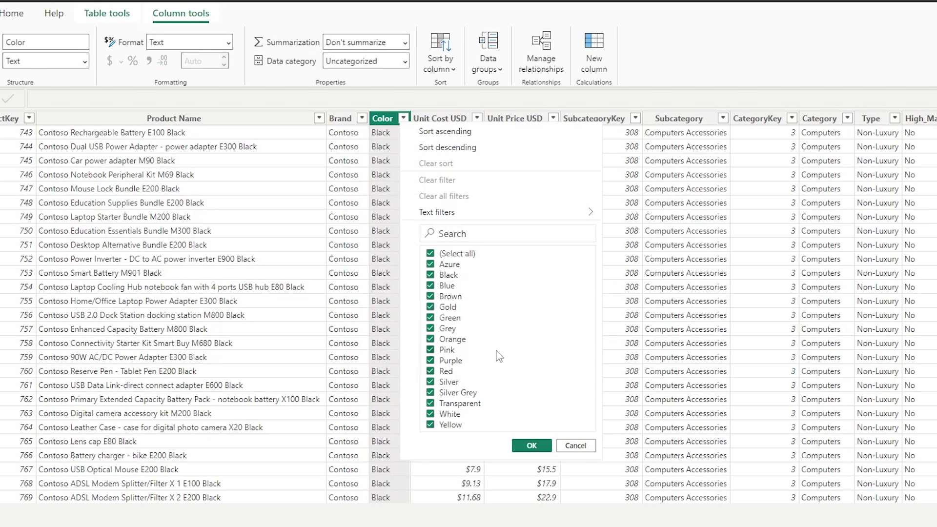
pyautogui.click(576, 446)
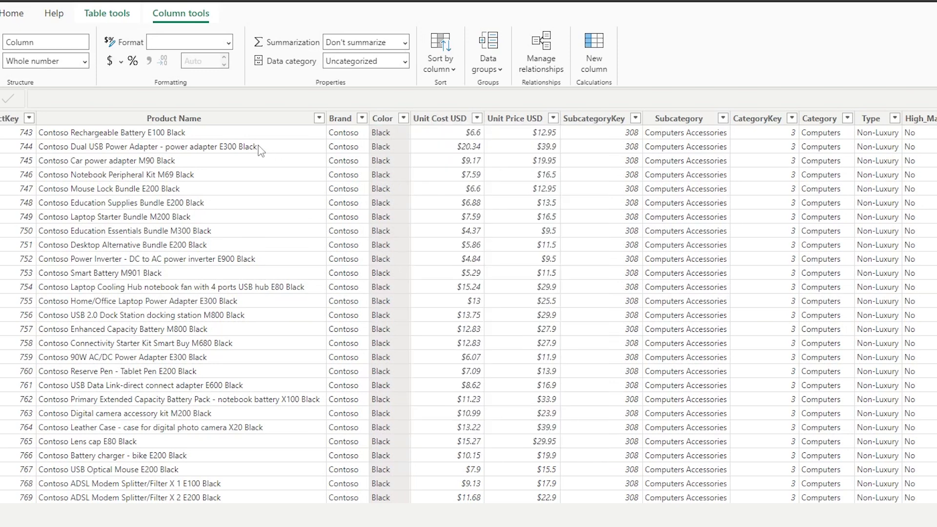
pyautogui.write('Fast_Moving')
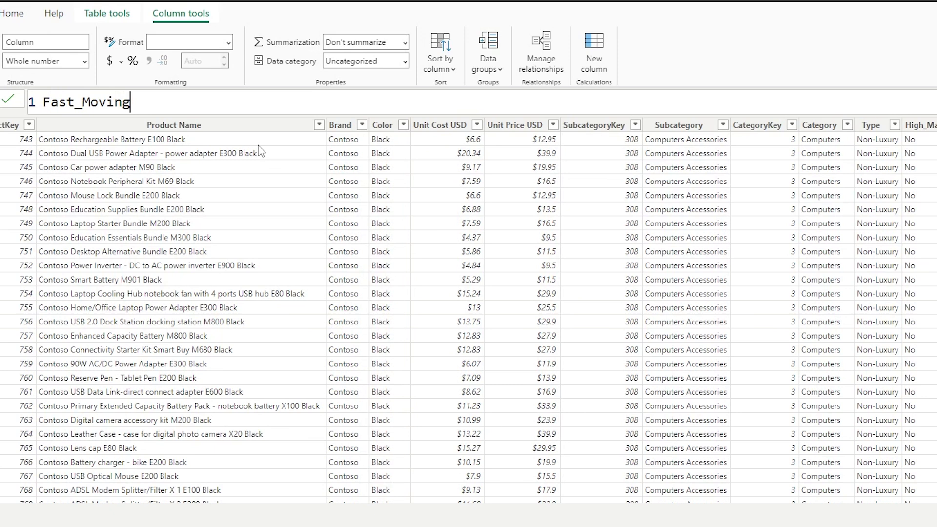
pyautogui.write('_Colors = ')
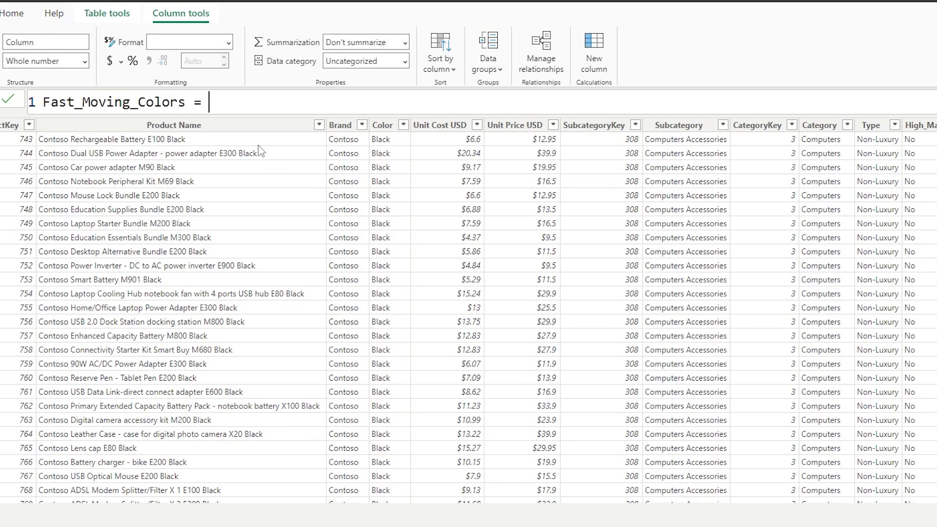
pyautogui.write('IF(AND(')
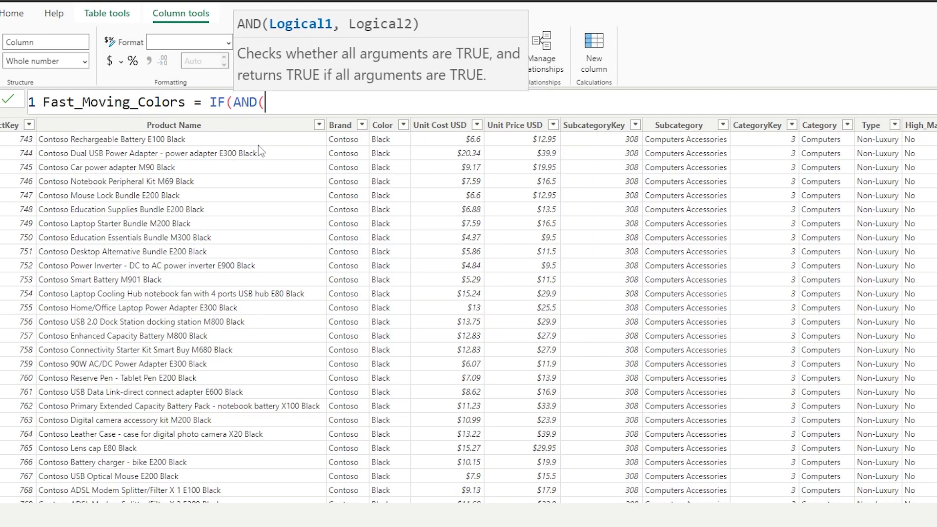
# Step: Enter the AND conditions Products[Color] = "Black" and Products[Color] = "Red" in the Fast_Moving_Colors formula
pyautogui.write('Colo')
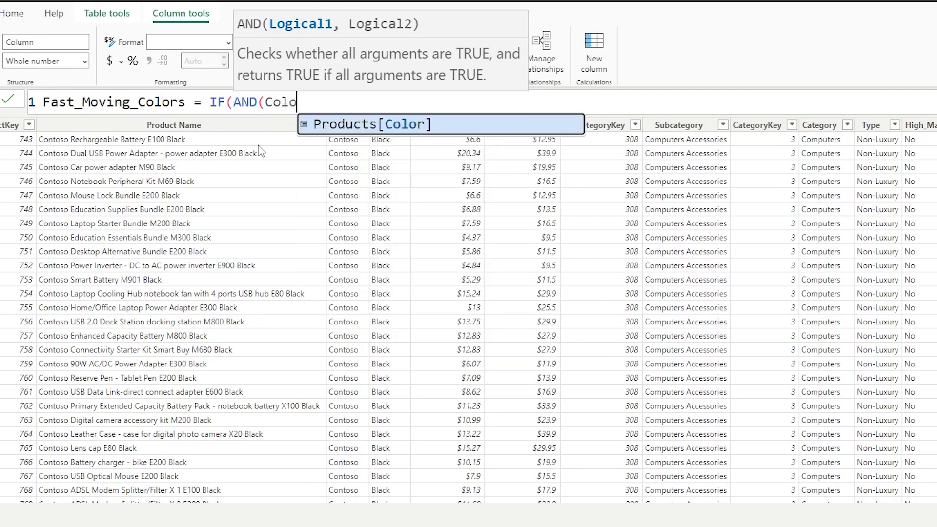
pyautogui.press('Tab')
pyautogui.write('= "')
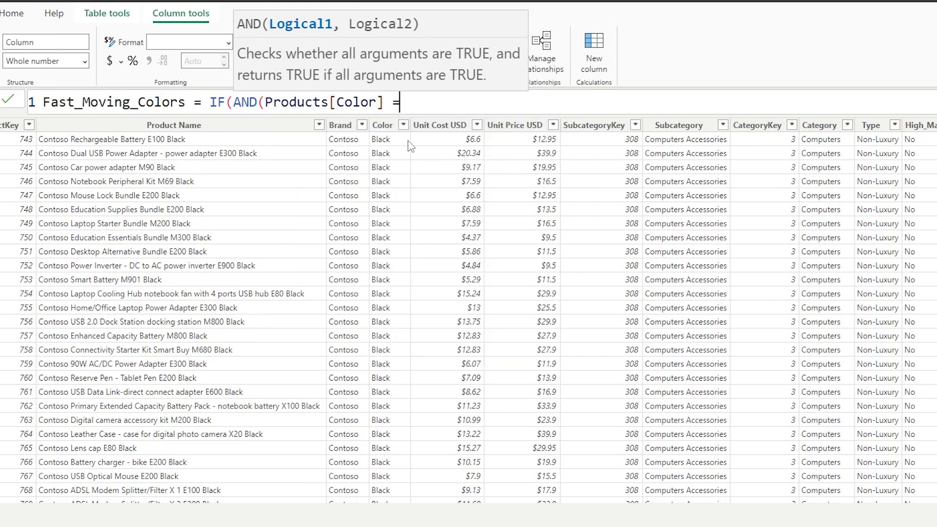
pyautogui.write('Black",Produ')
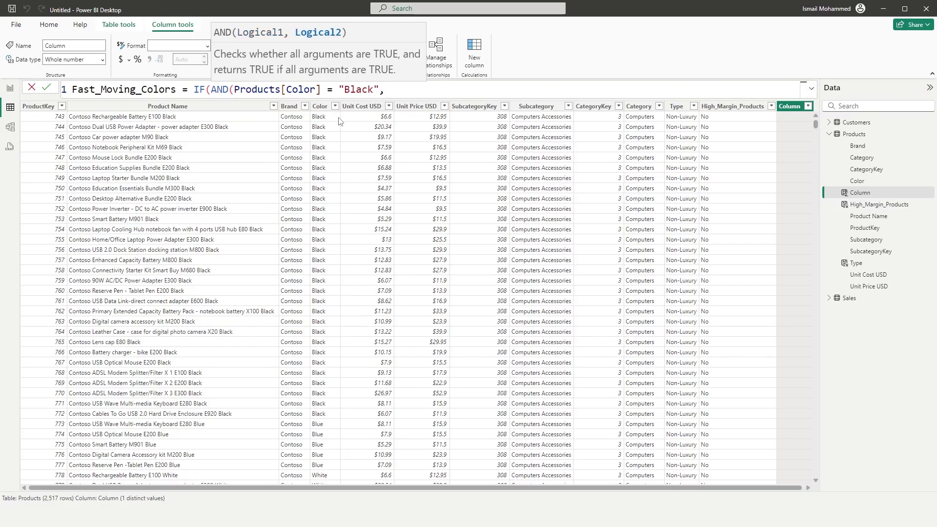
pyautogui.write('cts[Colo')
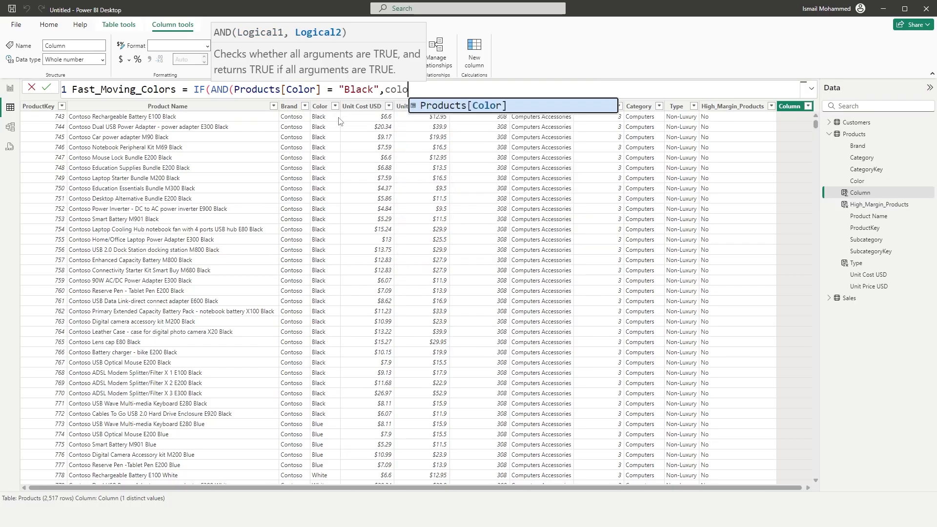
pyautogui.press('Tab')
pyautogui.write('= "')
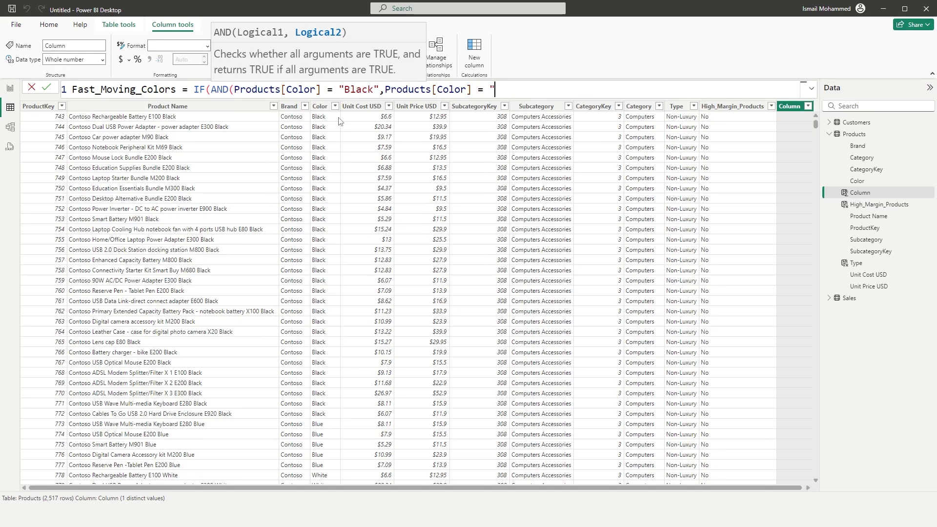
pyautogui.write('Red")')
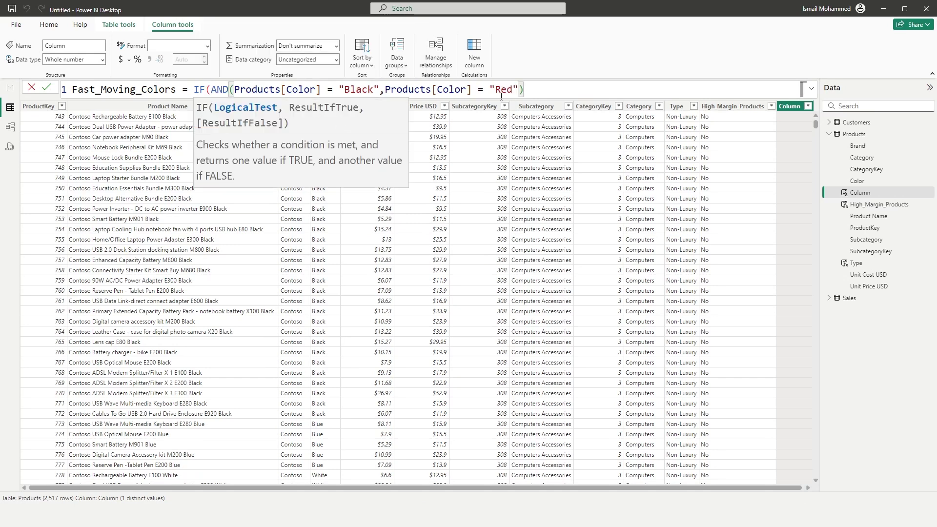
# Step: Complete the Fast_Moving_Colors formula with "Yes" as the true result and "No" as the false result, and commit it
pyautogui.write(',"')
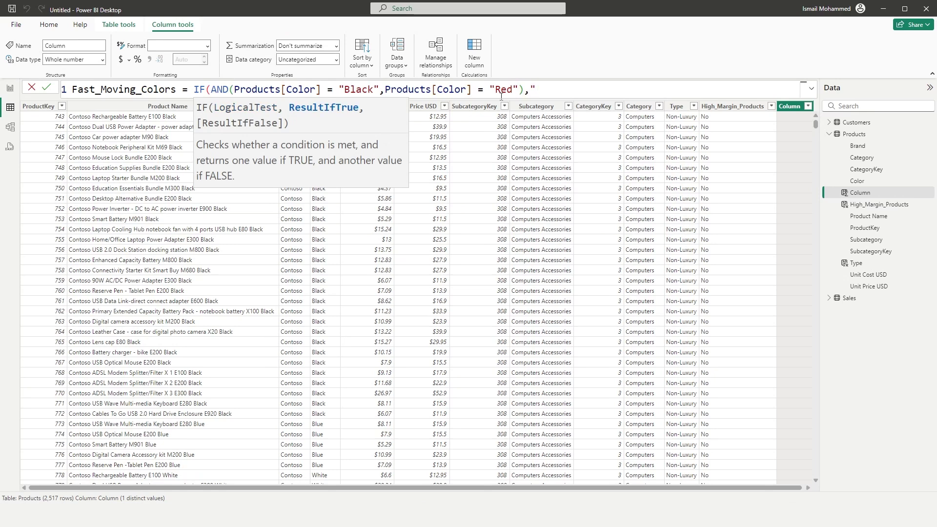
pyautogui.write('Yes","No")')
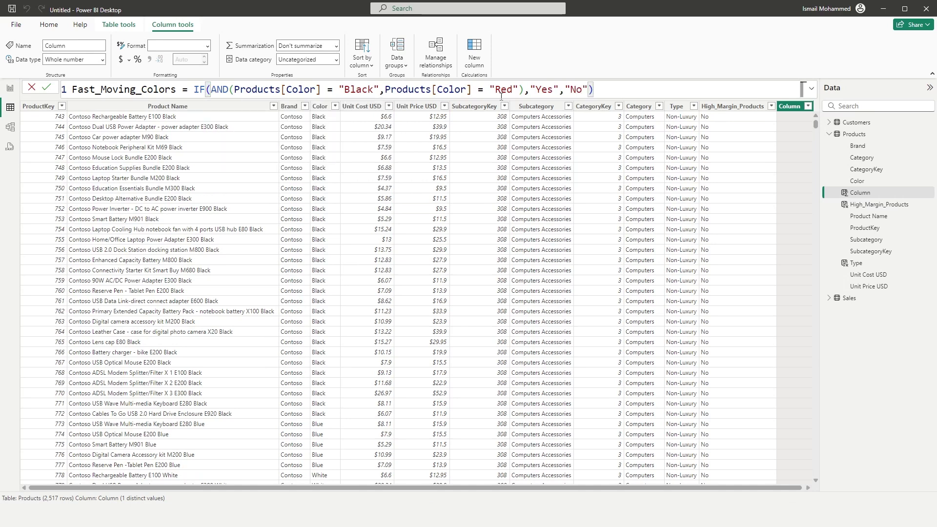
pyautogui.press('Return')
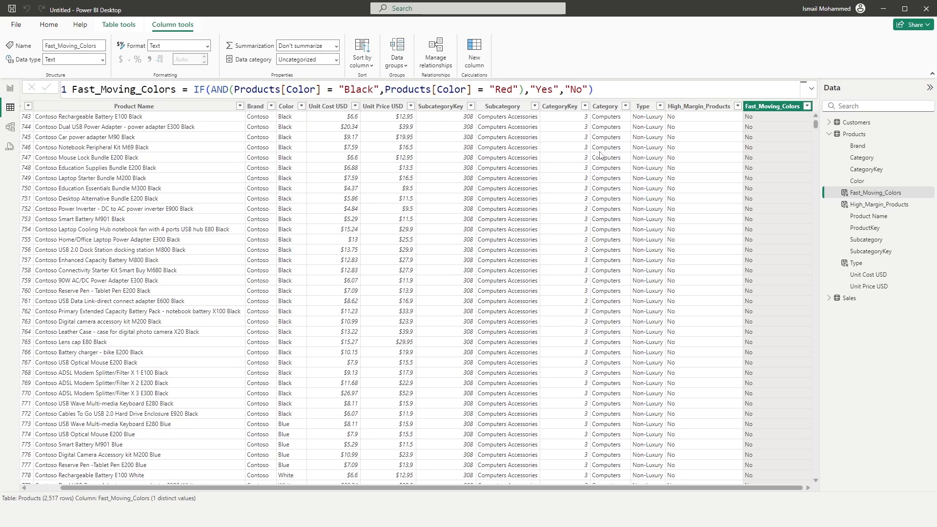
# Step: Check the filter values of the Fast_Moving_Colors column against those of the Color column
pyautogui.click(807, 106)
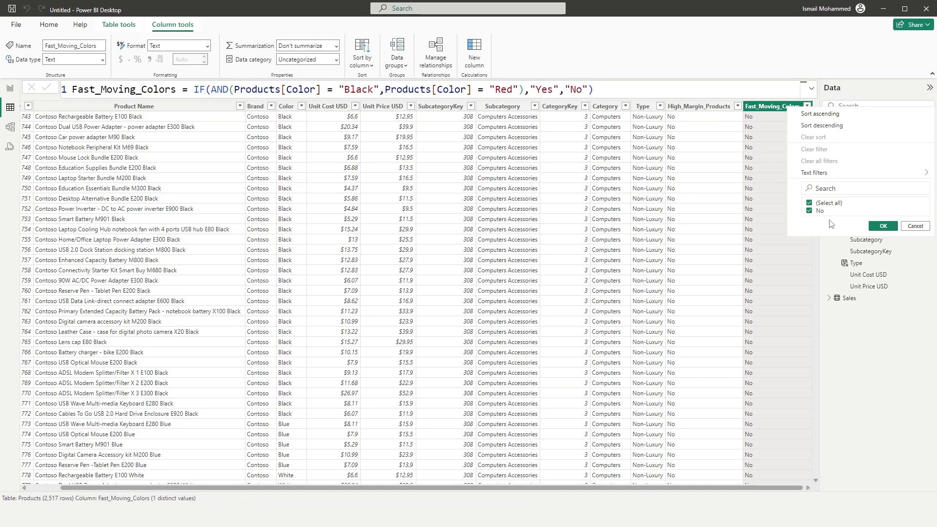
pyautogui.click(297, 123)
pyautogui.click(301, 102)
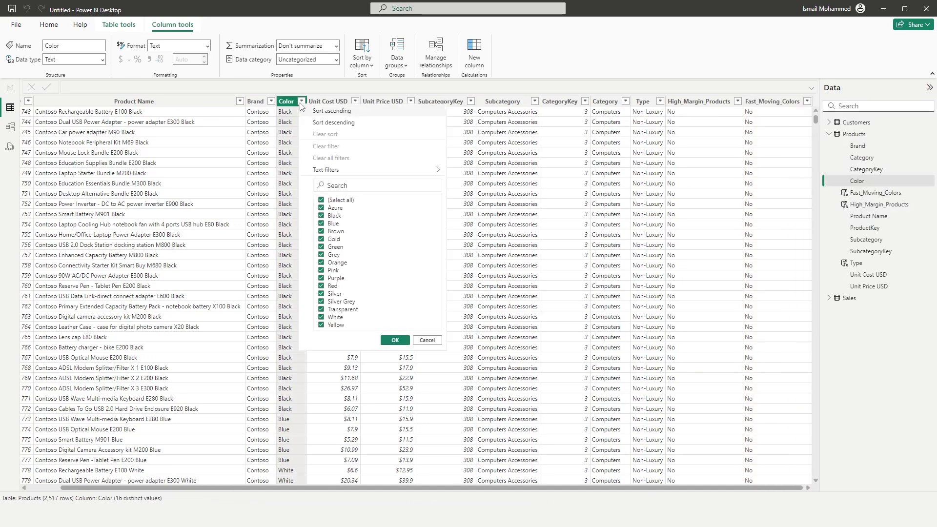
pyautogui.click(422, 344)
pyautogui.click(807, 101)
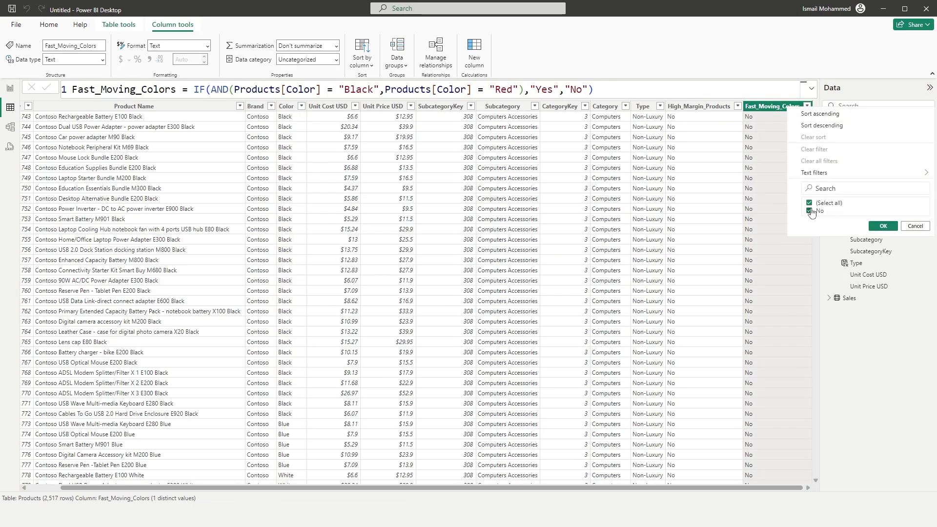
pyautogui.click(912, 226)
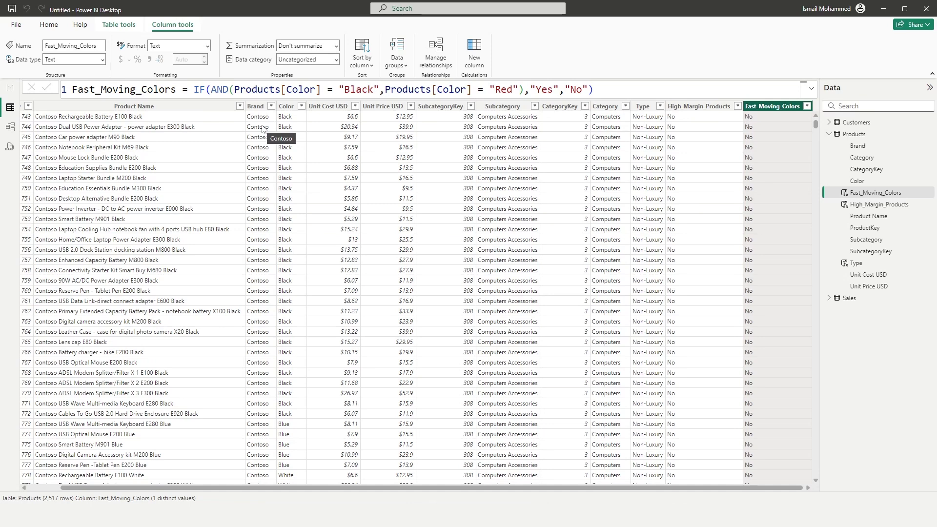
# Step: Replace AND with OR in the Fast_Moving_Colors formula and commit the change
pyautogui.click(287, 105)
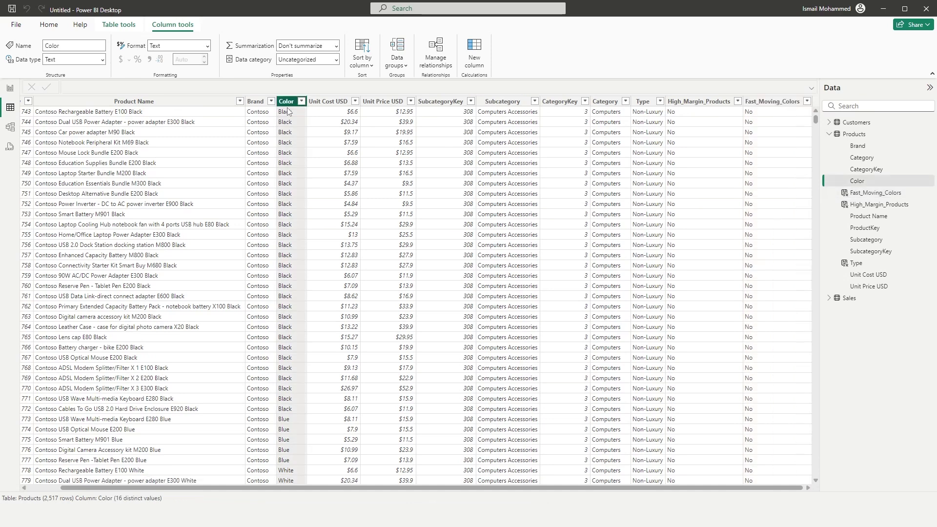
pyautogui.click(865, 171)
pyautogui.click(865, 182)
pyautogui.click(871, 192)
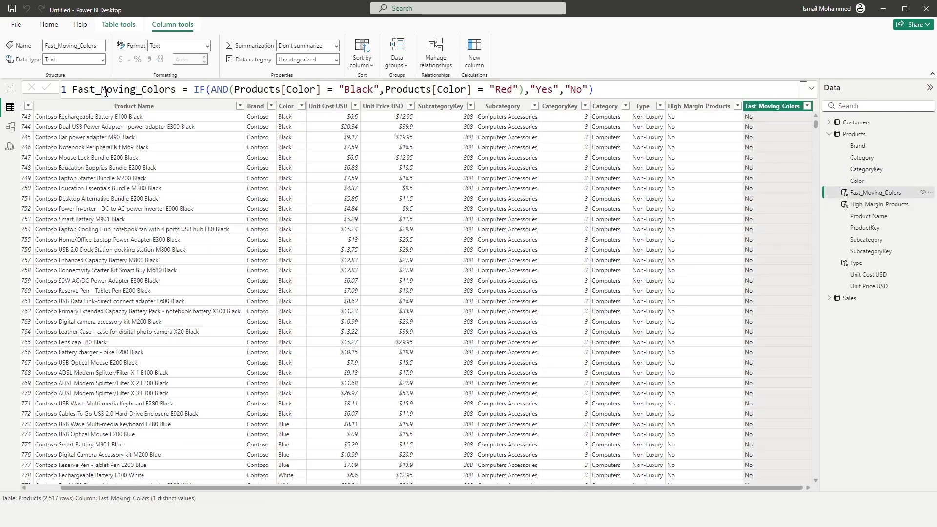
pyautogui.doubleClick(215, 90)
pyautogui.write('OR')
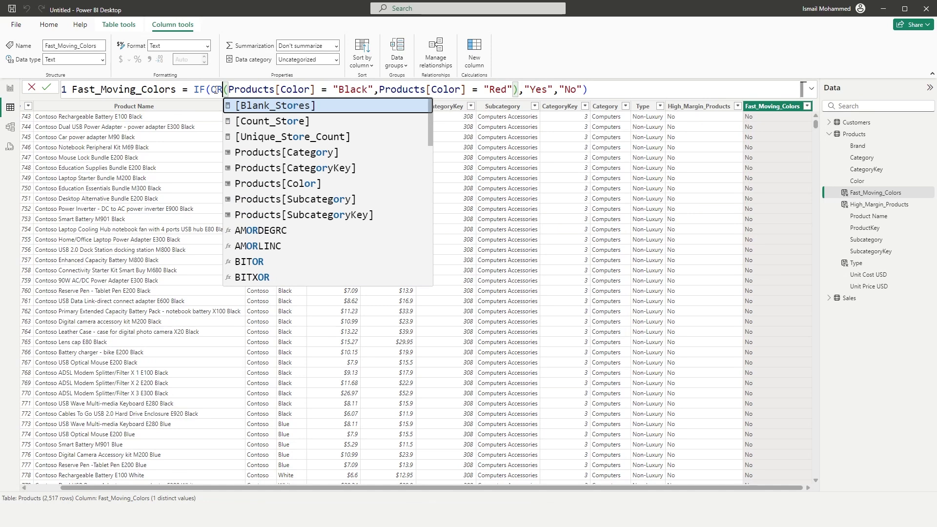
pyautogui.press('Escape')
pyautogui.press('Return')
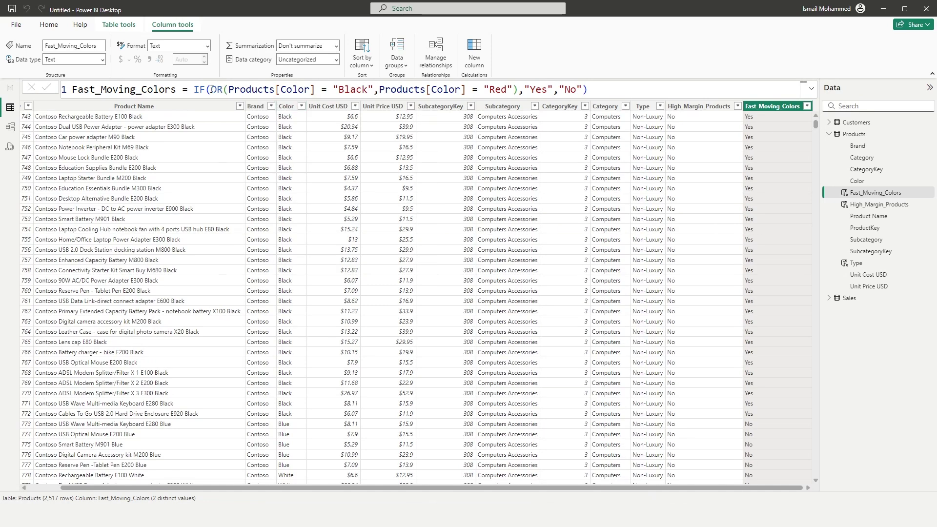
# Step: Check which Color values remain when Fast_Moving_Colors is filtered to "Yes", and clear that filter
pyautogui.click(807, 107)
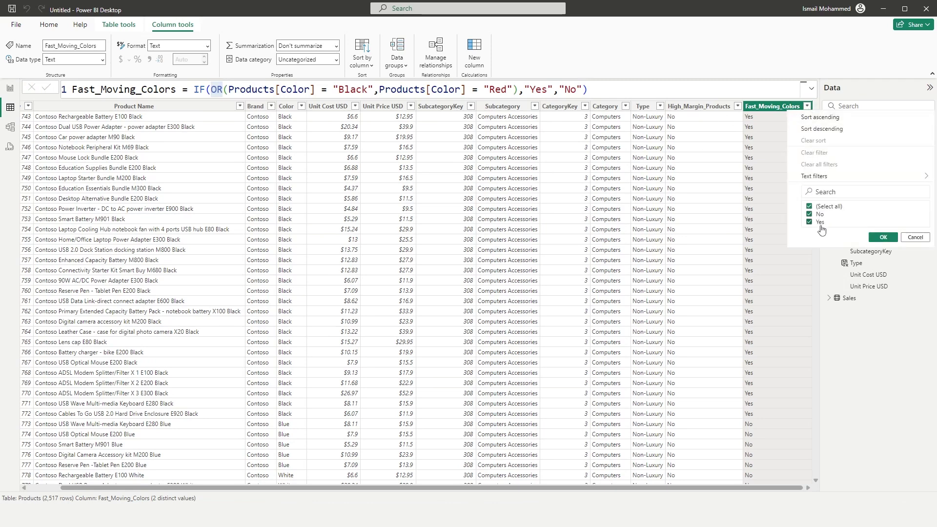
pyautogui.click(809, 214)
pyautogui.click(883, 238)
pyautogui.click(335, 102)
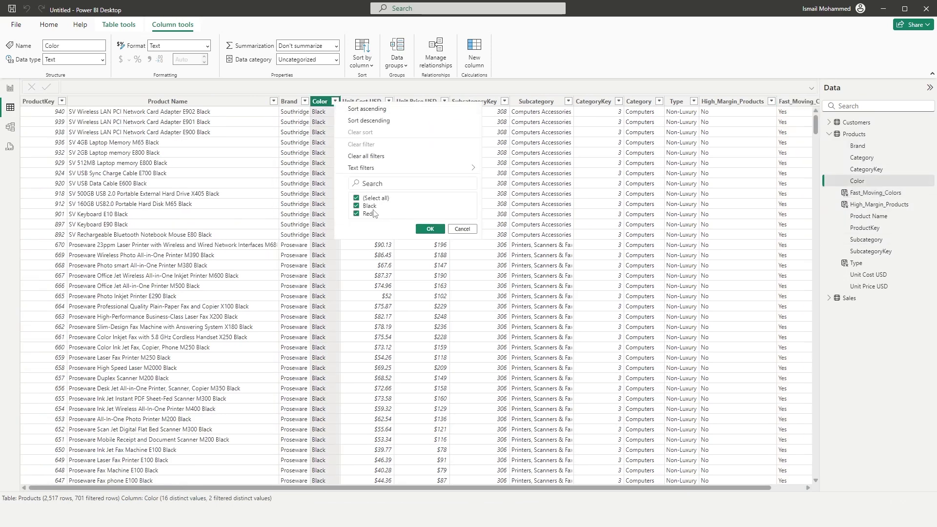
pyautogui.click(466, 230)
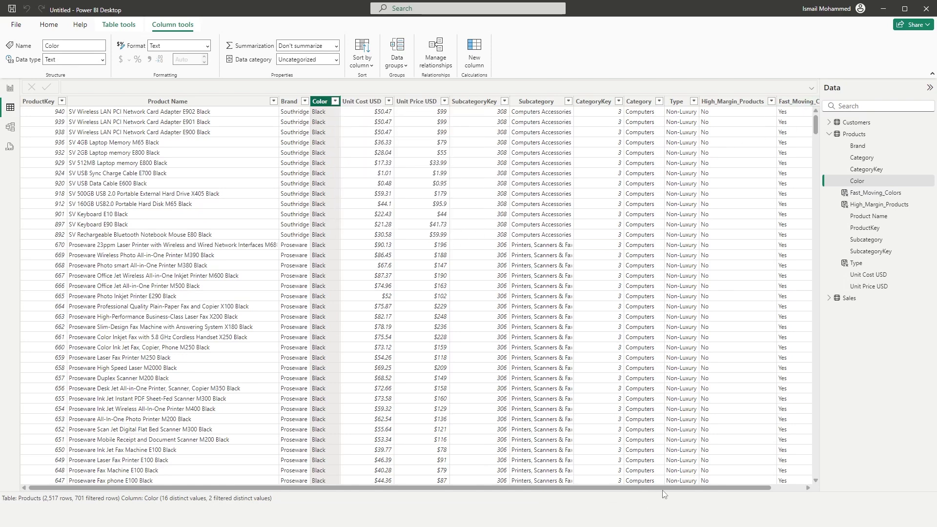
pyautogui.moveTo(661, 488); pyautogui.dragTo(758, 483)
pyautogui.click(806, 101)
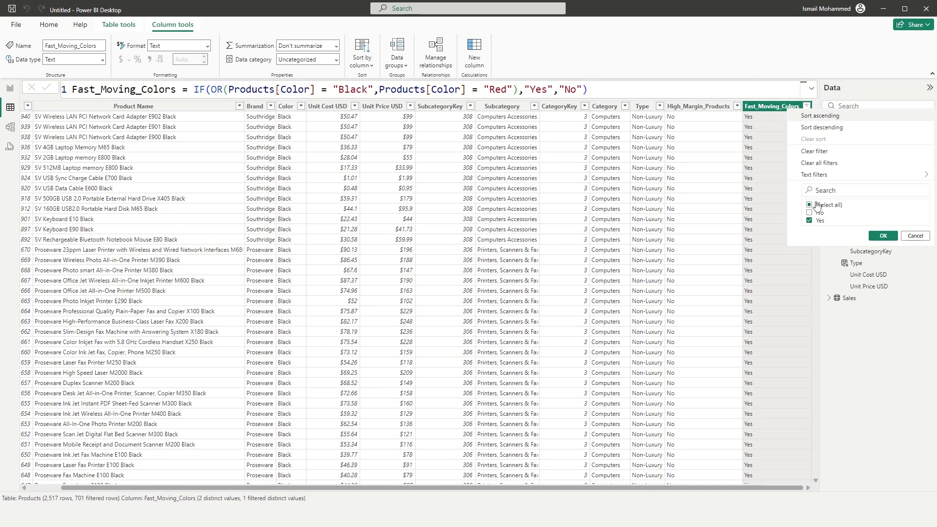
pyautogui.click(820, 173)
# Step: Review the full list of Color values, and return to the Fast_Moving_Colors formula
pyautogui.click(588, 90)
pyautogui.click(513, 90)
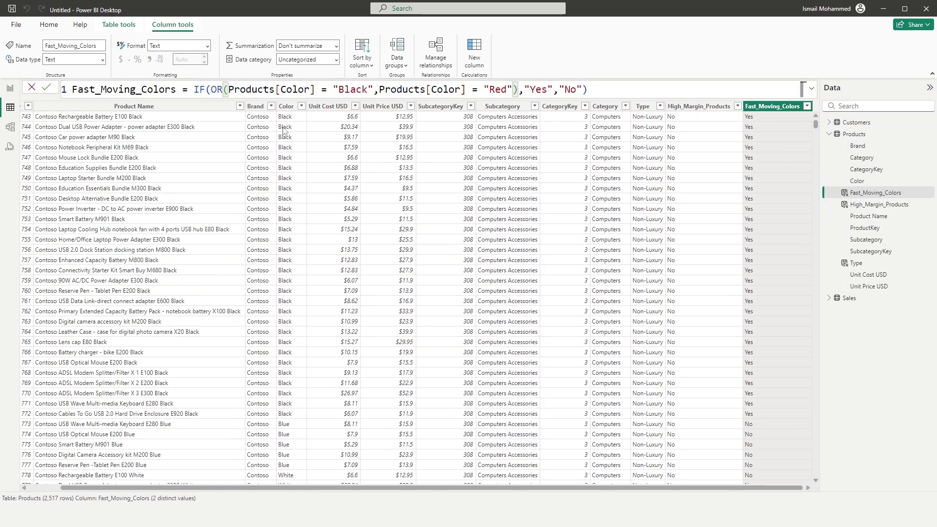
pyautogui.click(301, 106)
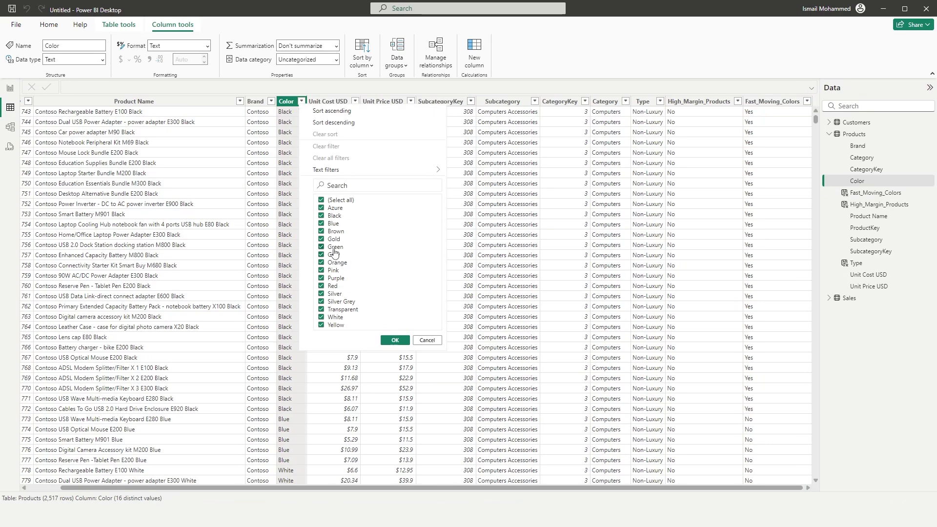
pyautogui.click(546, 195)
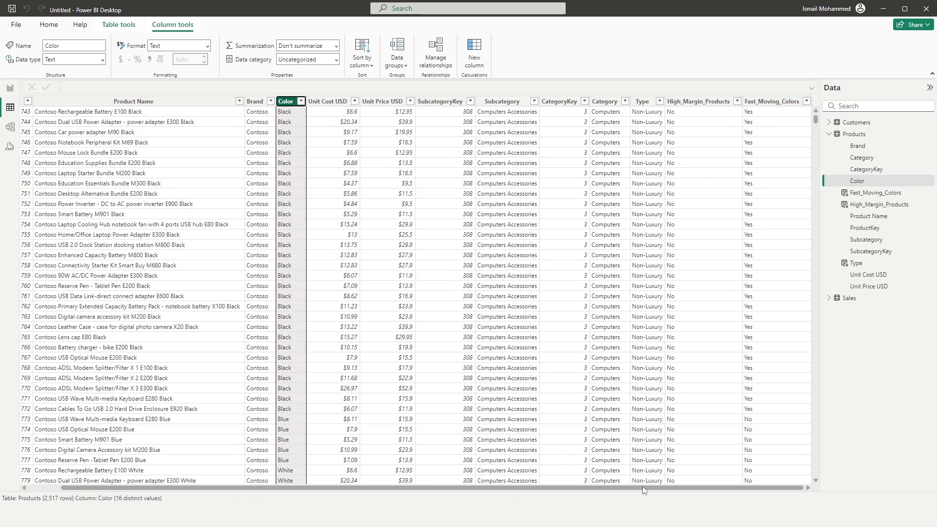
pyautogui.click(762, 101)
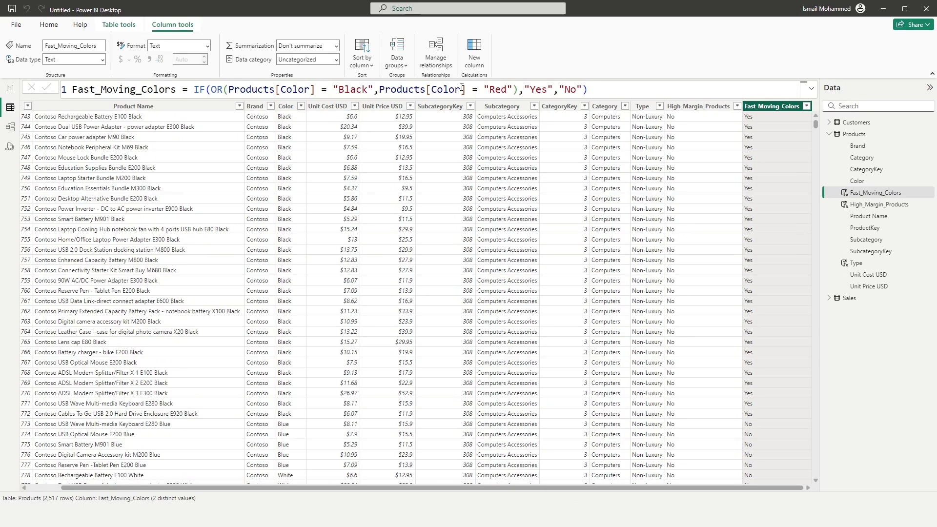
# Step: Try to add a third argument after the "Red" condition in the OR function of Fast_Moving_Colors
pyautogui.click(516, 90)
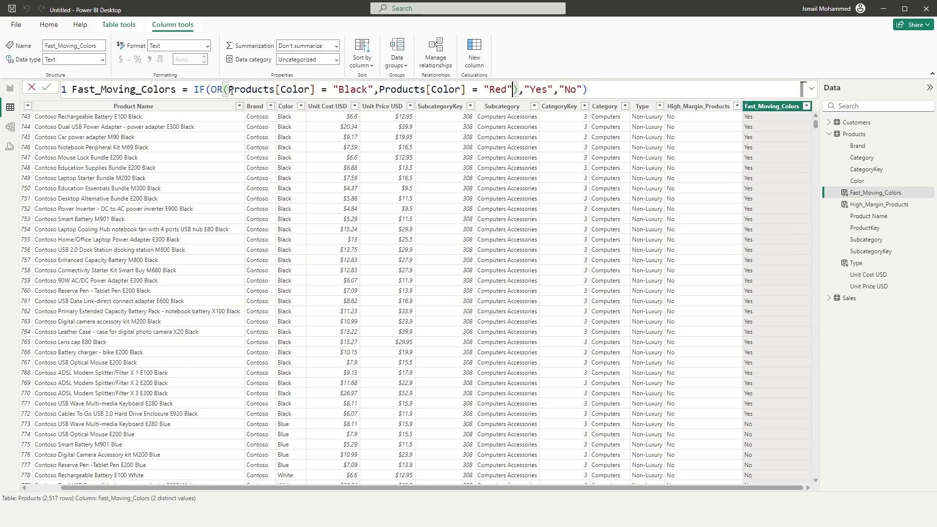
pyautogui.write(',')
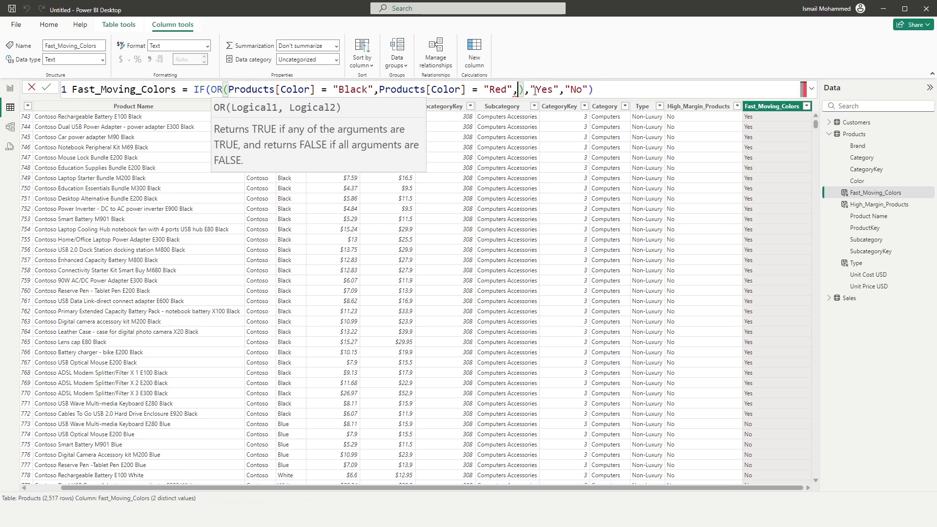
pyautogui.press('BackSpace')
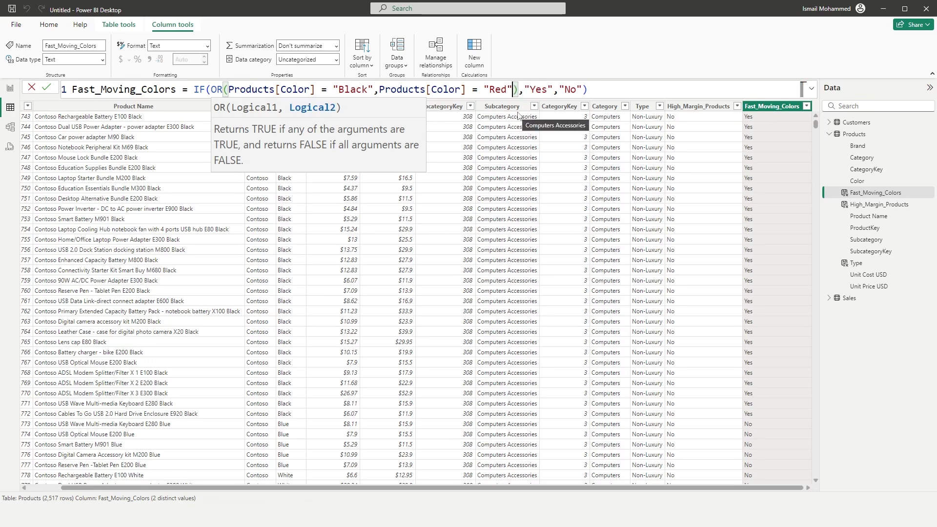
pyautogui.press('Return')
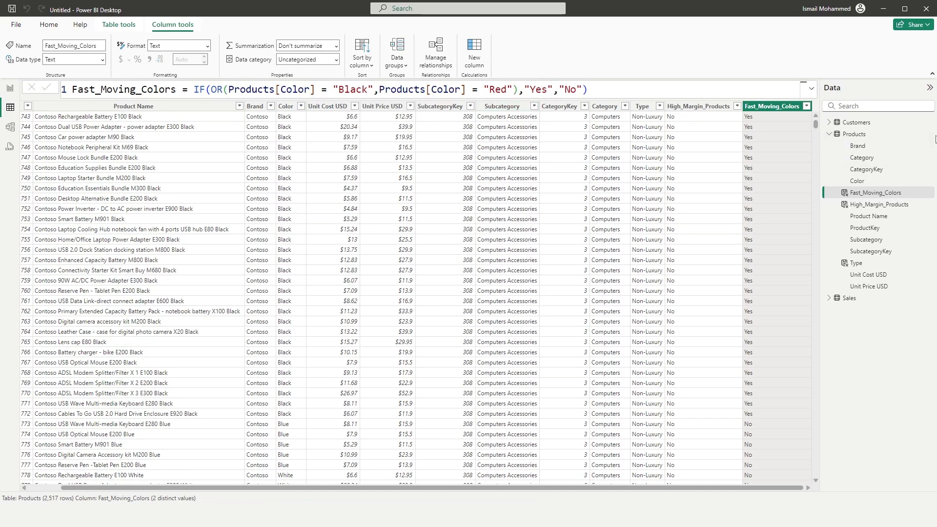
# Step: Add a calculated column named Switch_Fast_Moving_Colors to the Products table
pyautogui.rightClick(853, 135)
pyautogui.click(881, 159)
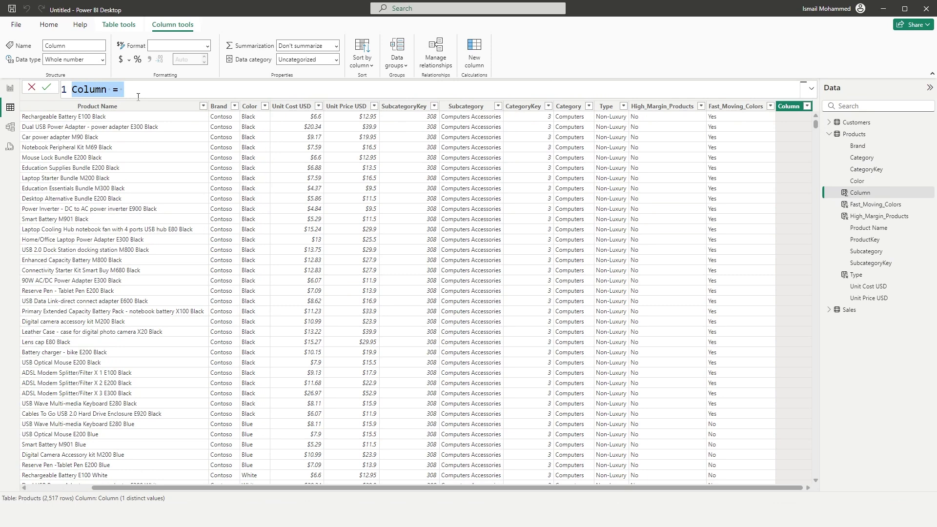
pyautogui.write('Switch')
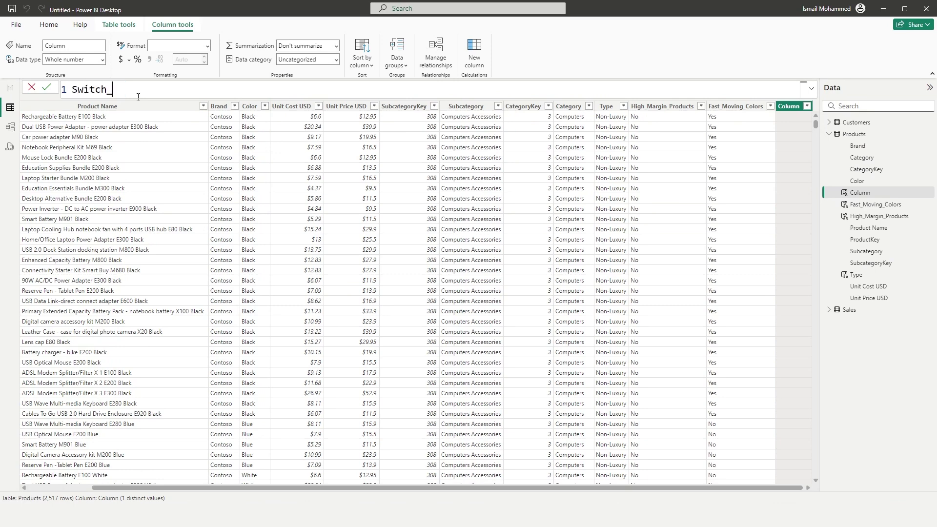
pyautogui.write('_Fast_Moving_Colors =')
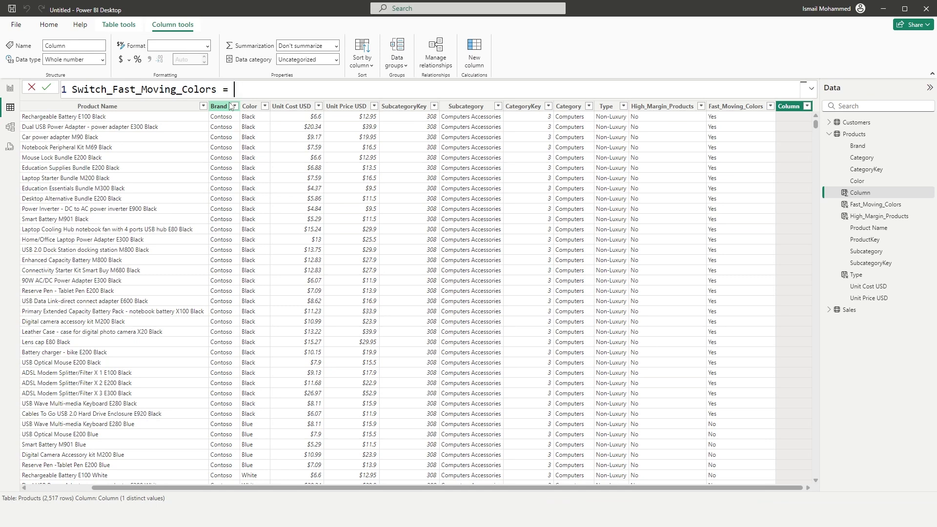
# Step: Start the Switch_Fast_Moving_Colors formula with SWITCH(TRUE(), and continue on a second line
pyautogui.write('Swit')
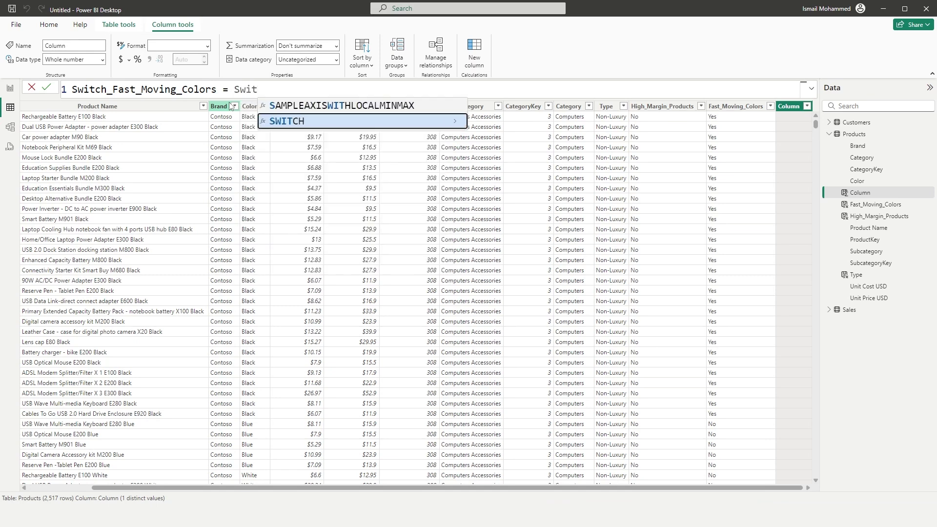
pyautogui.click(295, 126)
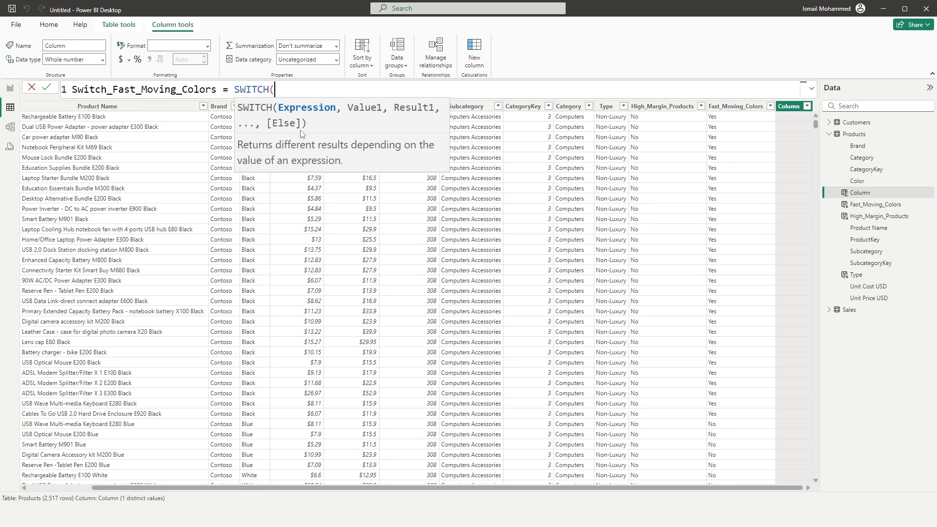
pyautogui.write('TRUE(),')
pyautogui.hotkey('shift', 'Return')
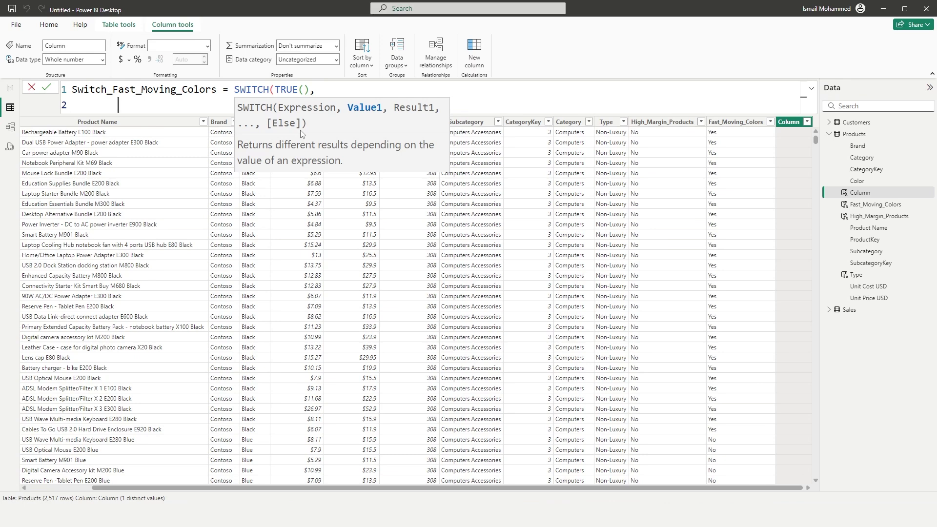
# Step: Add the first SWITCH condition on its own line, Products[Color] = "Red", with the result "Yes" and a trailing comma
pyautogui.click(323, 99)
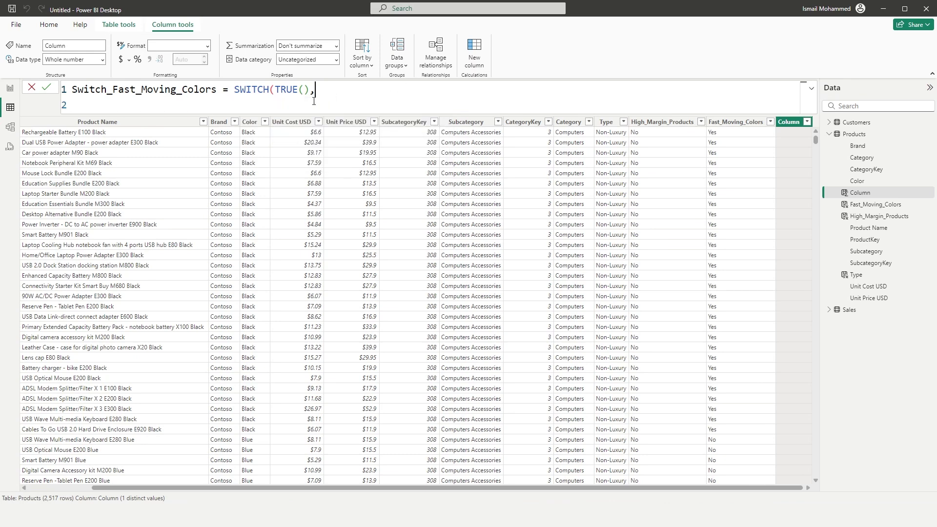
pyautogui.hotkey('shift', 'Return')
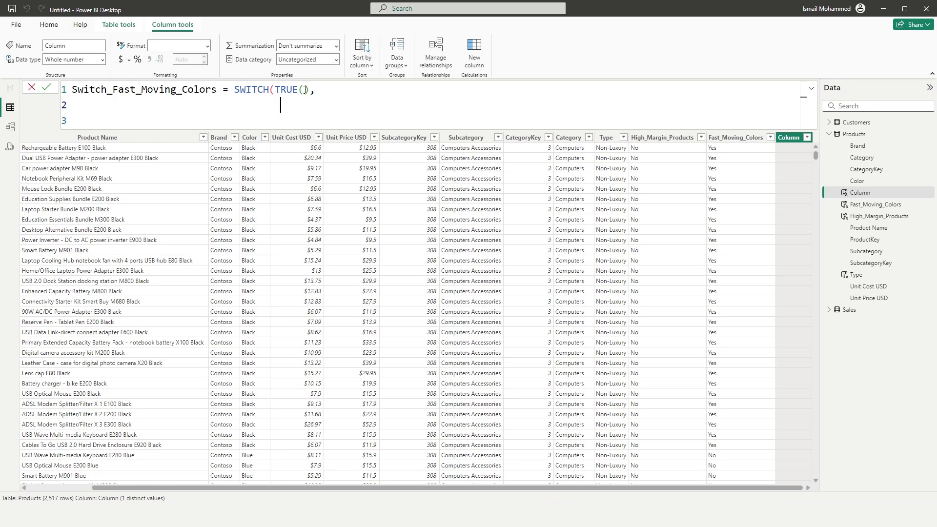
pyautogui.write('Color')
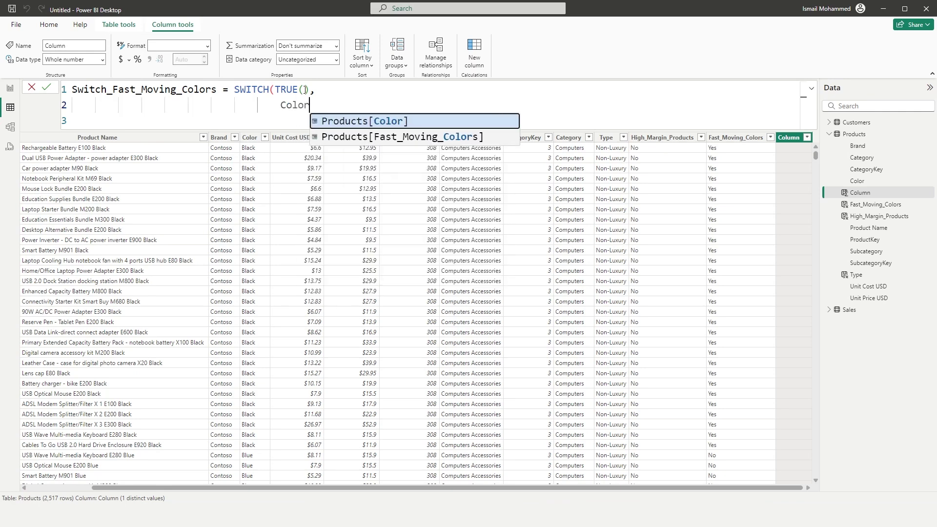
pyautogui.press('Tab')
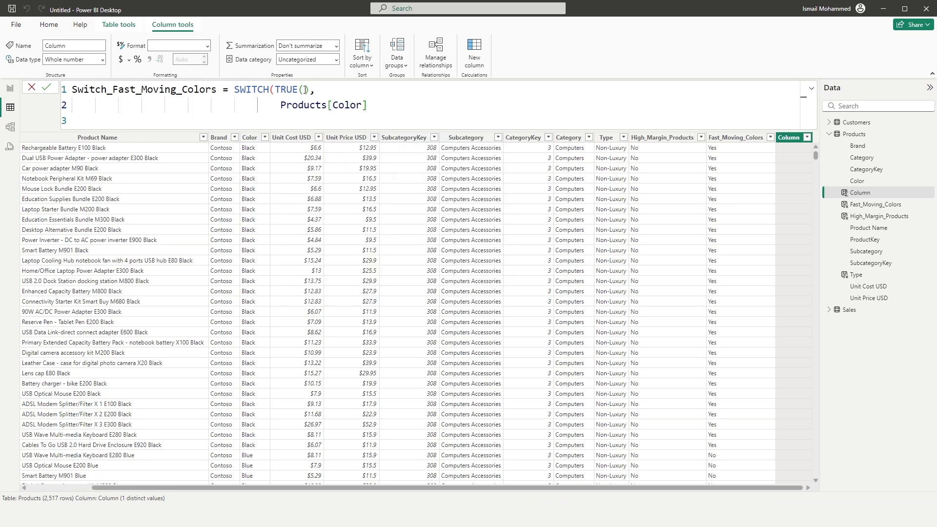
pyautogui.write('= "Red,')
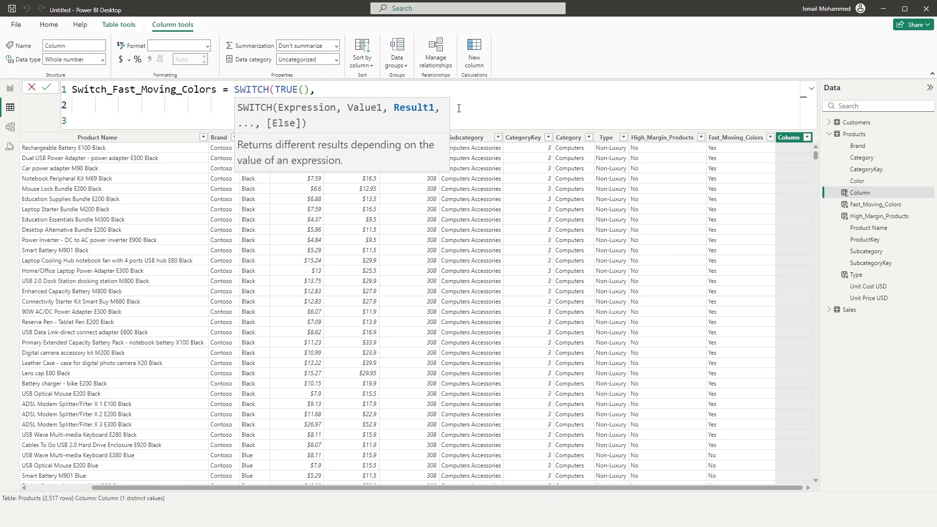
pyautogui.write('"Red",')
pyautogui.write('Yes"')
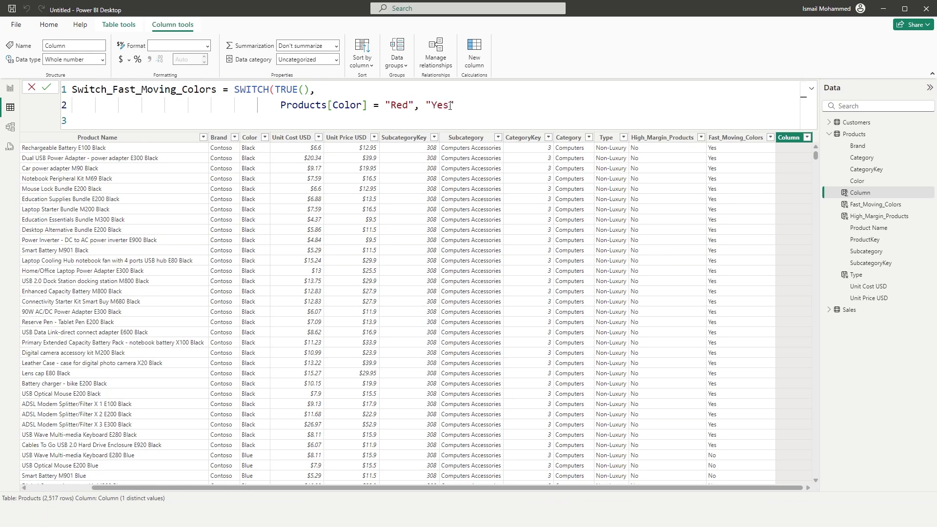
pyautogui.write(',')
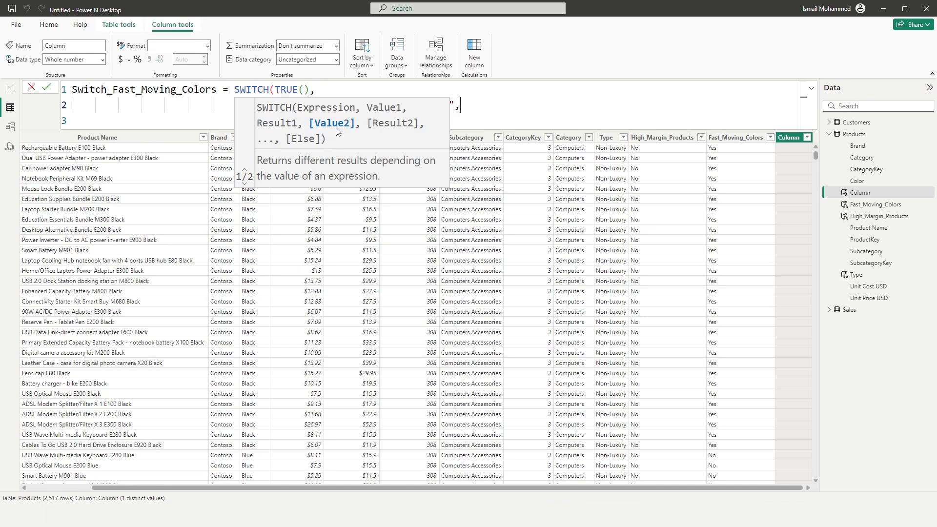
# Step: Add a second SWITCH condition on a new line, Products[Color] = "Black", returning "Yes"
pyautogui.hotkey('shift', 'Return')
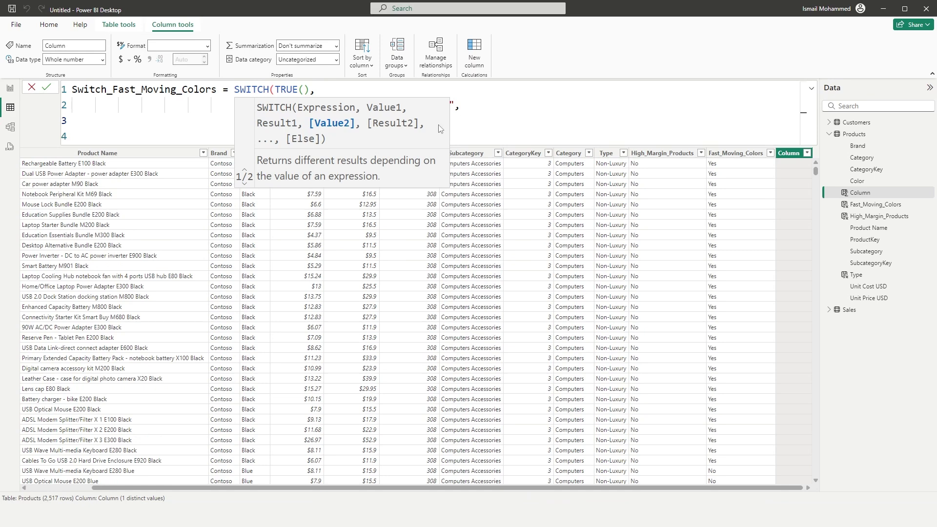
pyautogui.write('Color')
pyautogui.press('Tab')
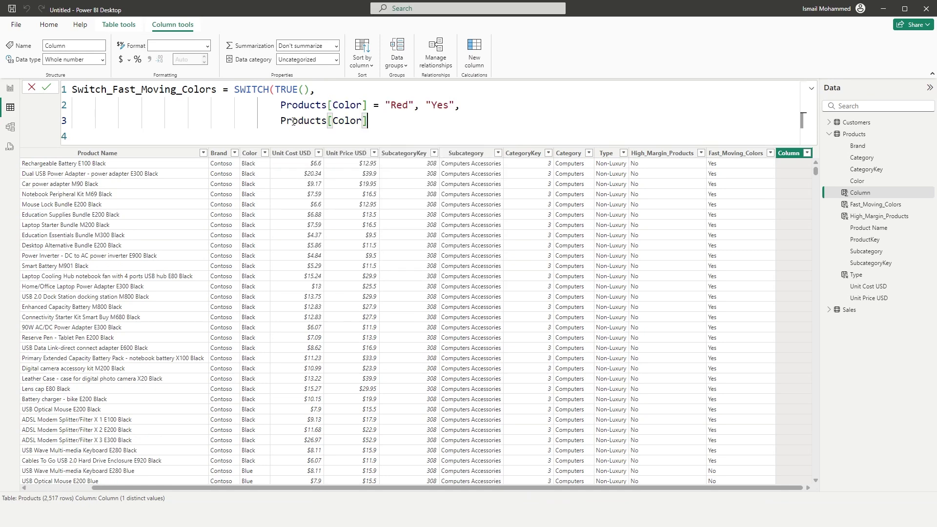
pyautogui.write('= "Black",')
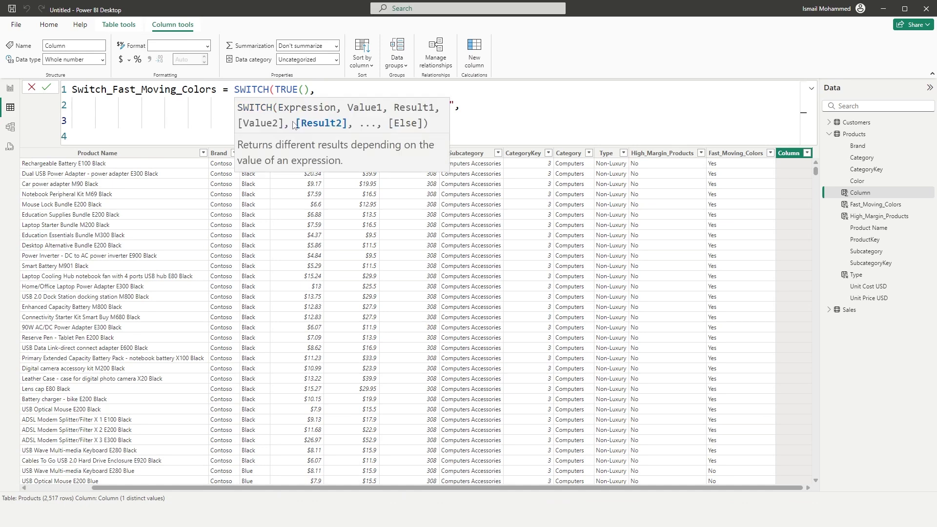
pyautogui.write(' "Yes"')
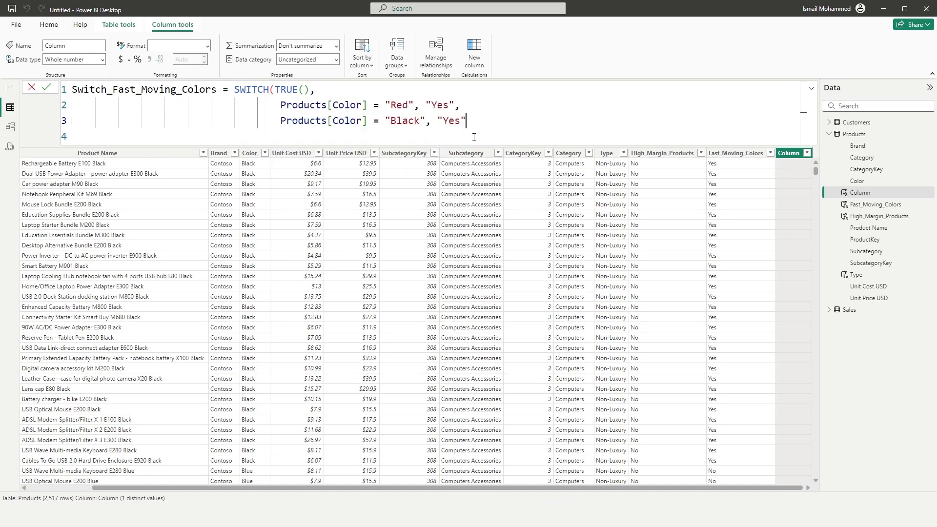
pyautogui.write(',')
# Step: Add a third SWITCH condition on a new line, Products[Color] = "Green", returning "Yes"
pyautogui.hotkey('shift', 'Return')
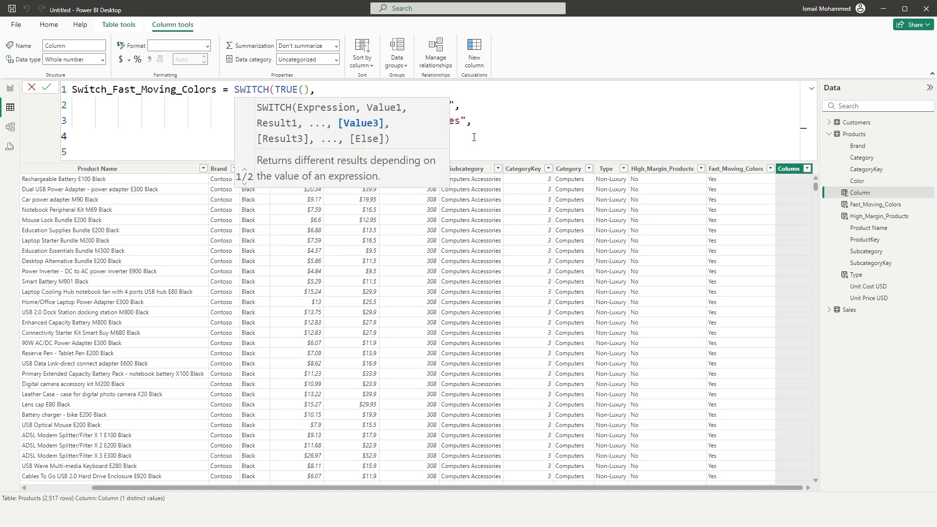
pyautogui.click(435, 136)
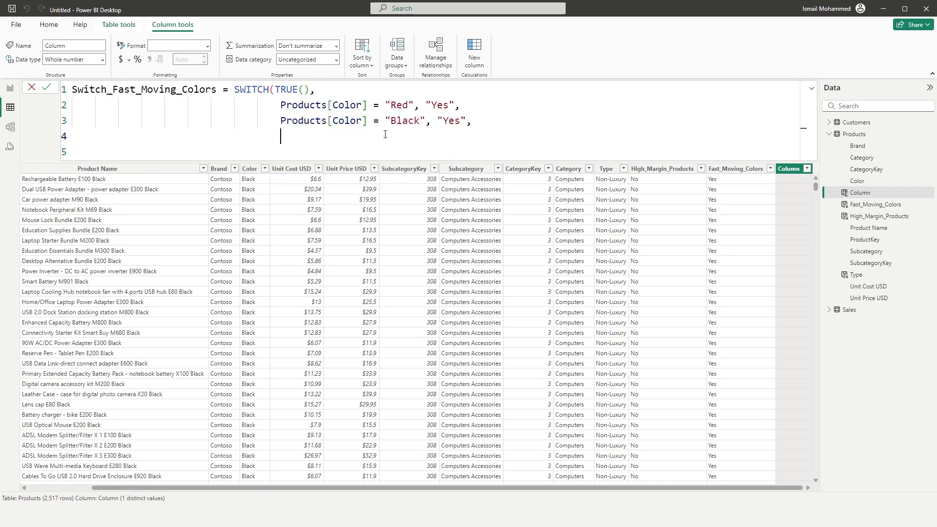
pyautogui.write('Color')
pyautogui.press('Tab')
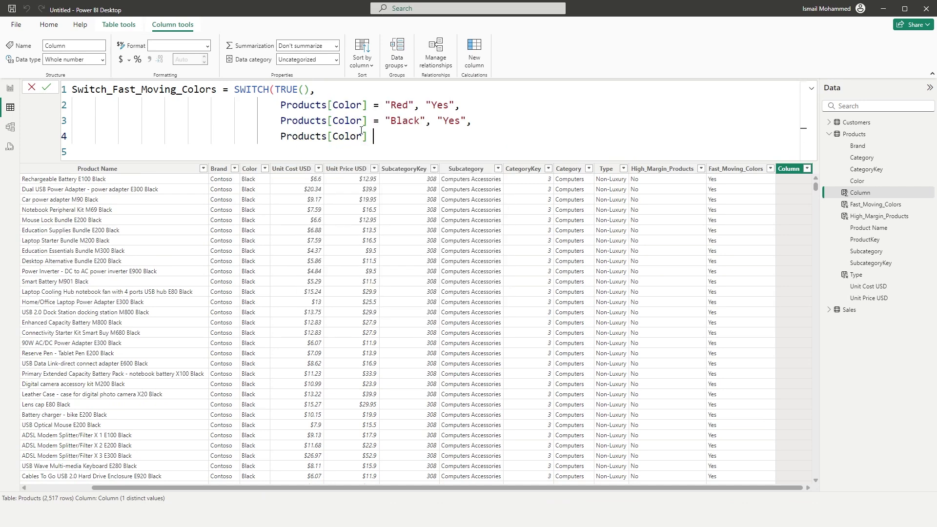
pyautogui.write('= "Green",')
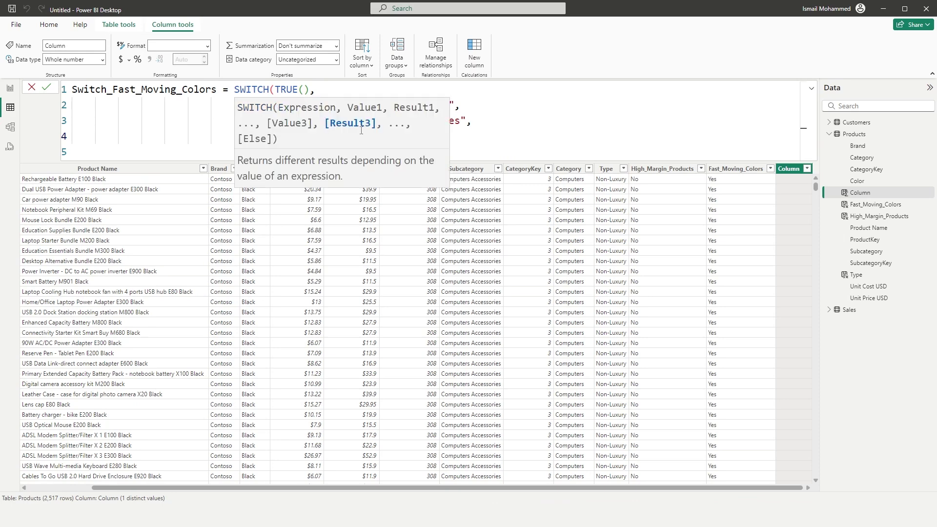
pyautogui.write('"Yes"')
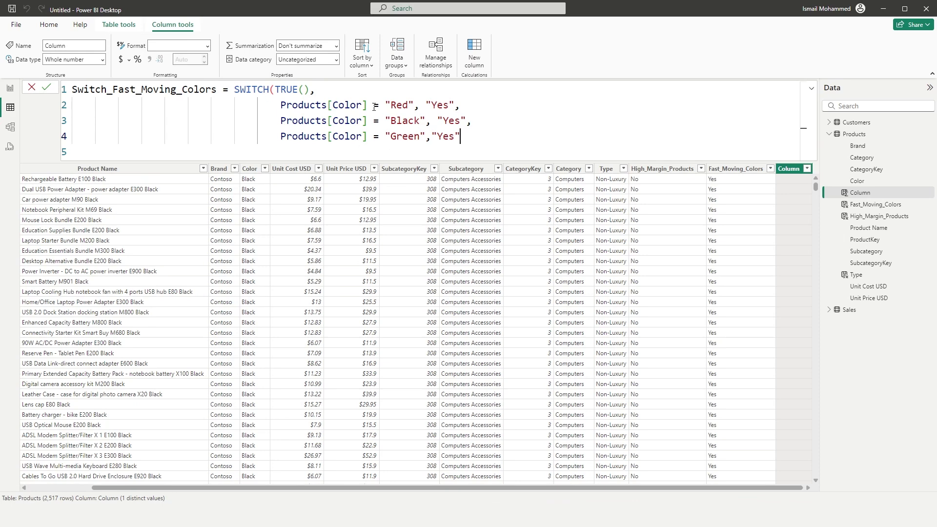
pyautogui.write(',')
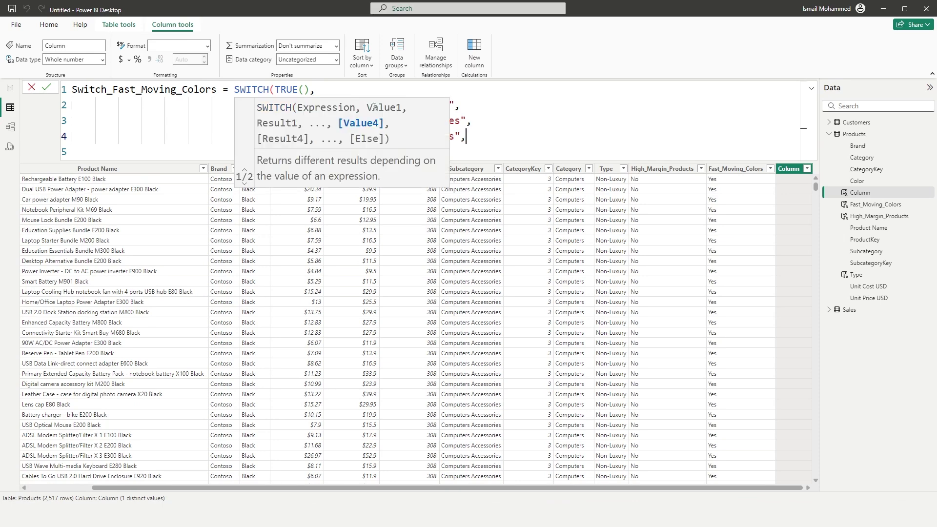
# Step: Finish the SWITCH formula with "No" as the else result on a new line, and commit the column
pyautogui.hotkey('shift', 'Return')
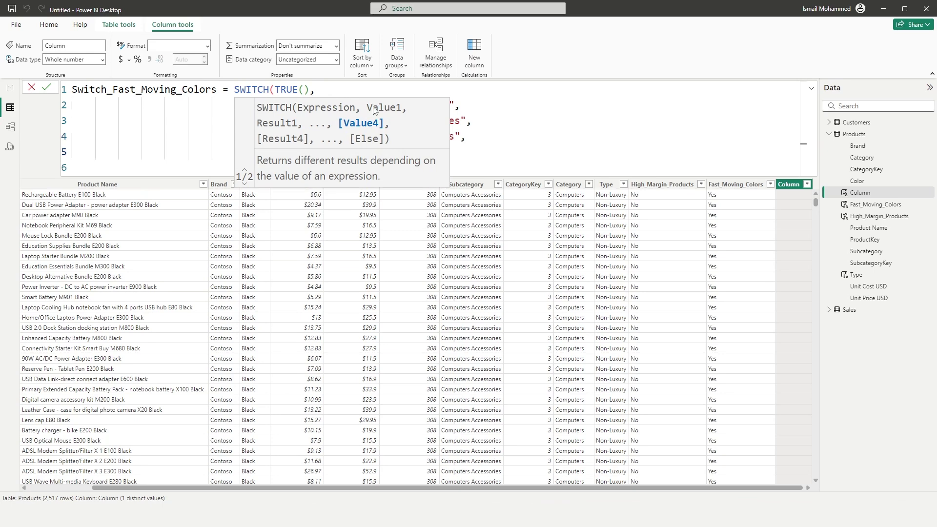
pyautogui.write('"')
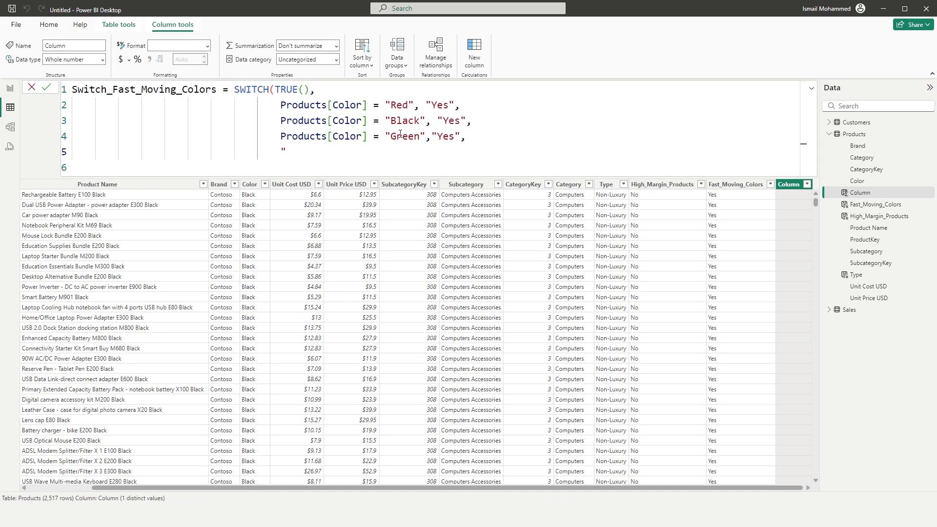
pyautogui.write('No")')
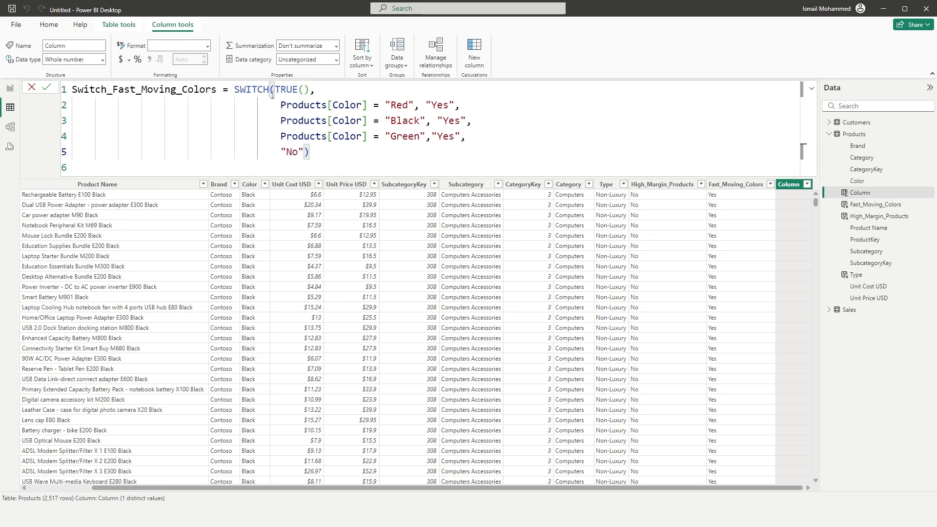
pyautogui.click(46, 87)
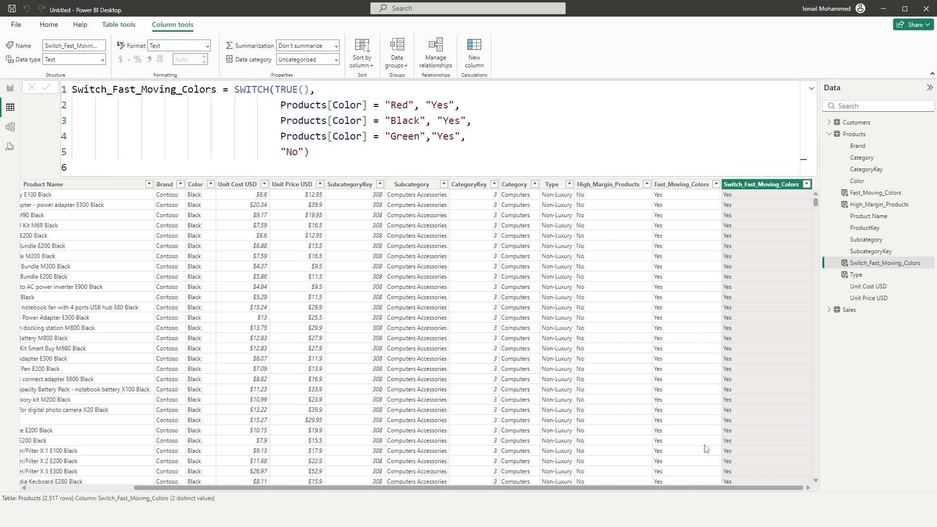
# Step: Filter Switch_Fast_Moving_Colors to the Yes rows, and check which Color values remain in the table
pyautogui.click(807, 185)
pyautogui.click(809, 290)
pyautogui.click(884, 314)
pyautogui.click(210, 184)
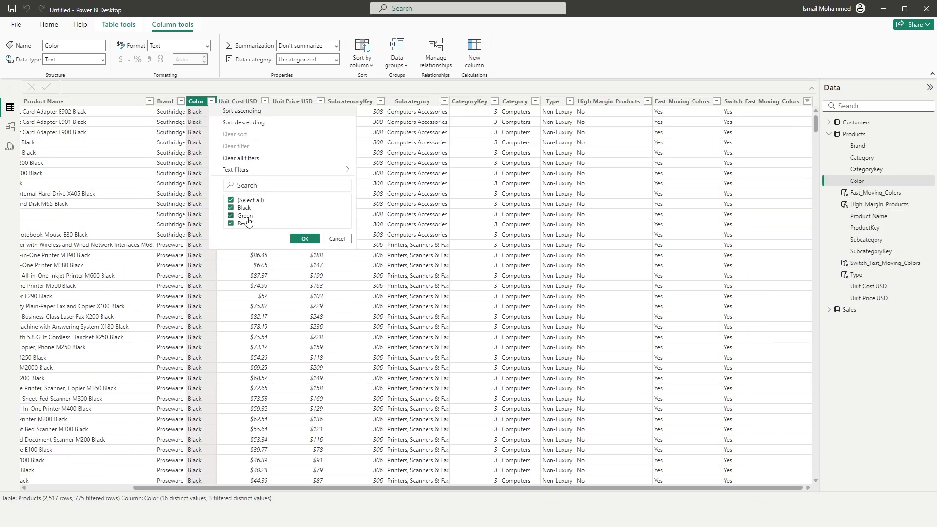
pyautogui.click(344, 239)
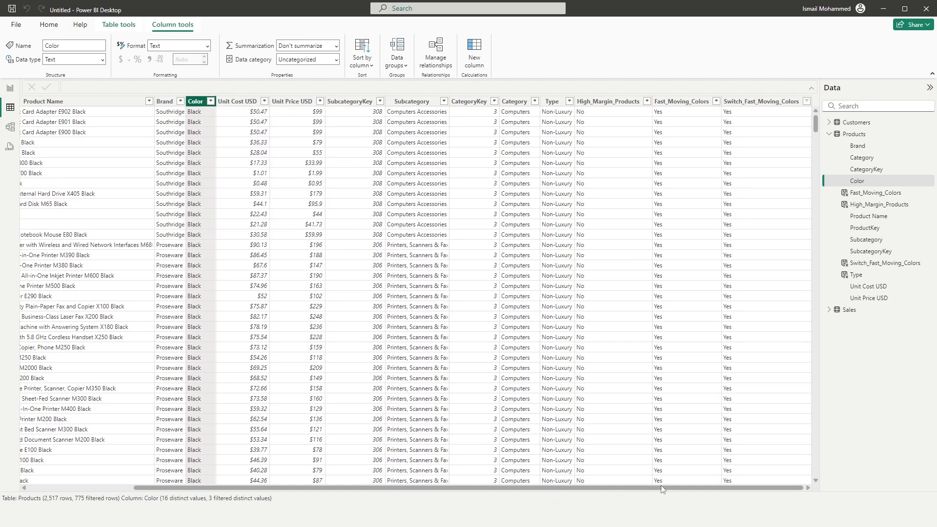
# Step: Review the OR conditions and the "Yes" and "No" results in the Fast_Moving_Colors formula, leaving it unedited
pyautogui.click(876, 194)
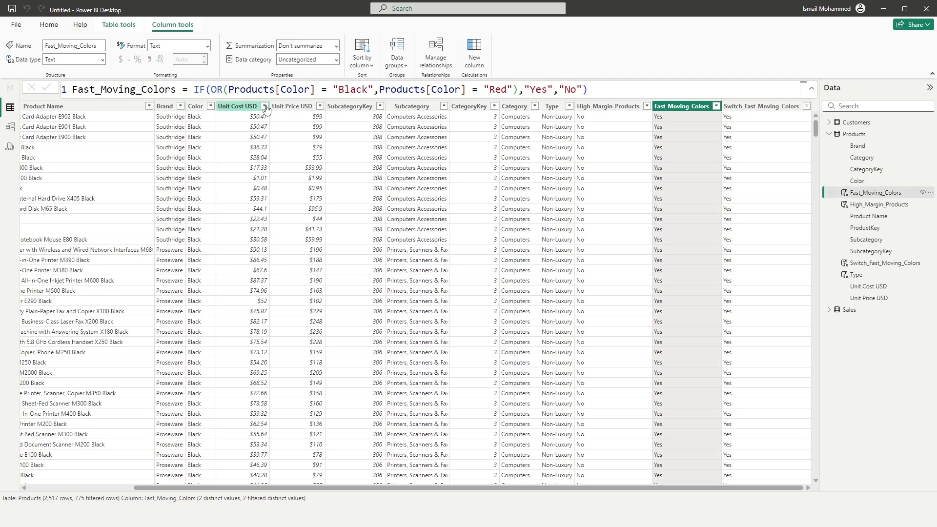
pyautogui.moveTo(211, 90); pyautogui.dragTo(583, 90)
pyautogui.press('End')
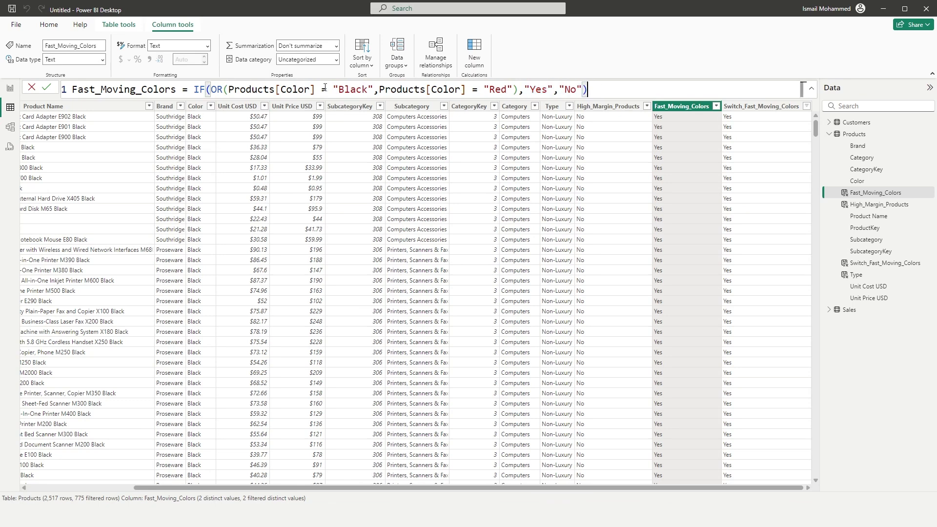
pyautogui.moveTo(211, 90); pyautogui.dragTo(326, 91)
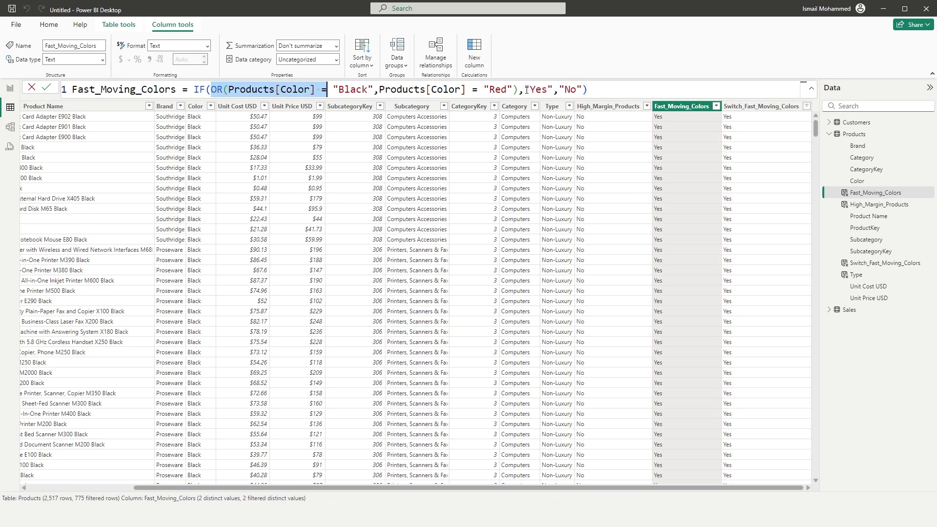
pyautogui.moveTo(524, 89); pyautogui.dragTo(585, 90)
pyautogui.hotkey('ctrl', 'z')
pyautogui.click(577, 90)
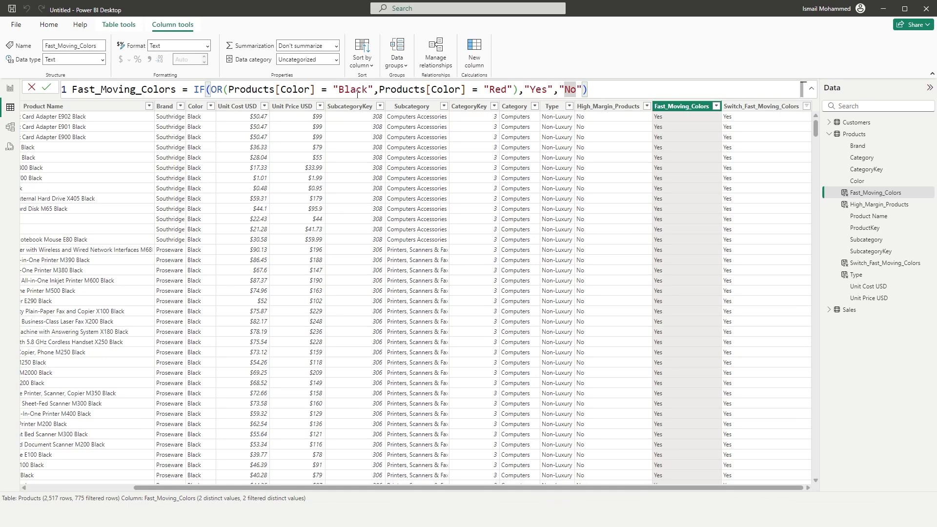
pyautogui.moveTo(524, 90); pyautogui.dragTo(553, 88)
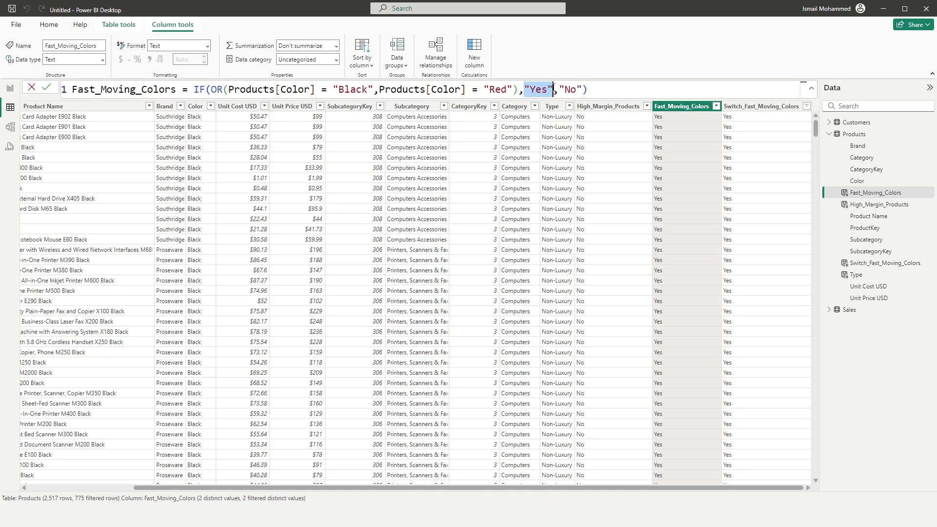
pyautogui.moveTo(490, 89); pyautogui.dragTo(508, 89)
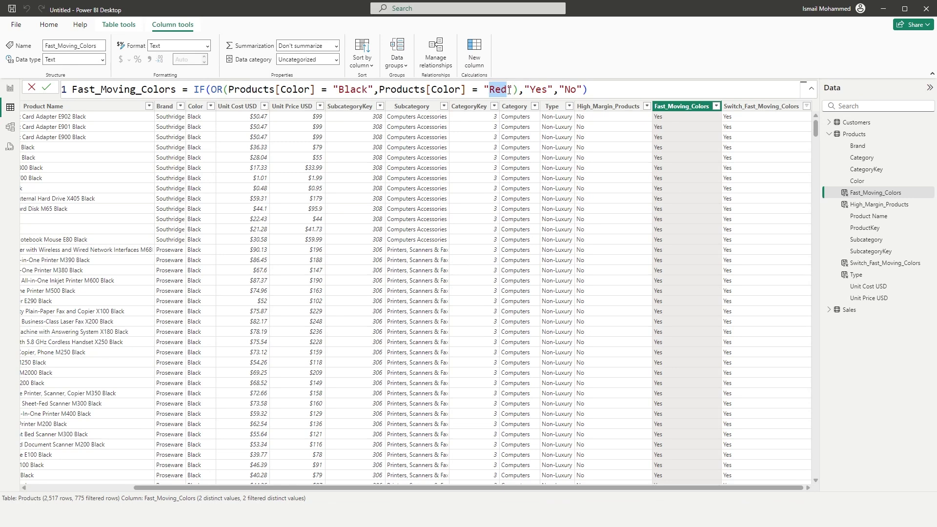
pyautogui.click(33, 88)
# Step: In the Switch_Fast_Moving_Colors formula, replace the "Yes" results for Red, Black and Green with "Fast Moving"
pyautogui.click(877, 264)
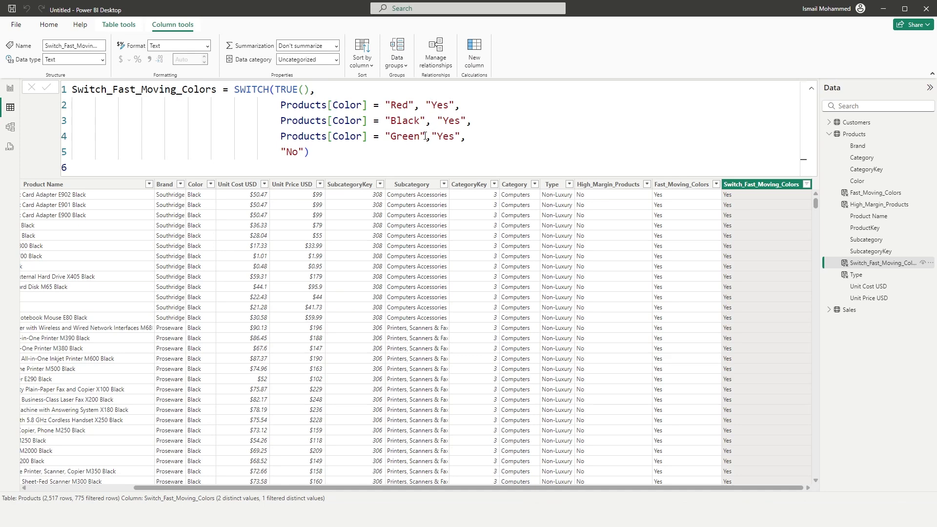
pyautogui.click(401, 106)
pyautogui.click(404, 121)
pyautogui.click(407, 137)
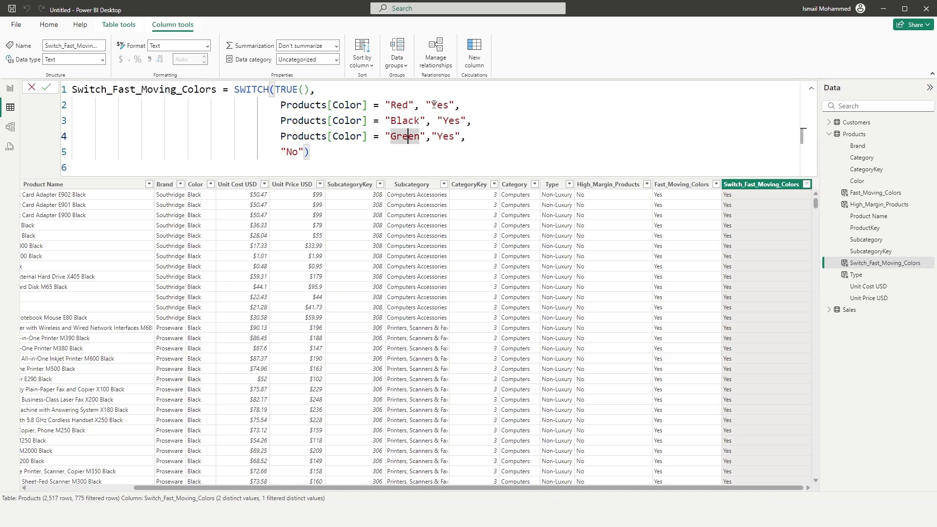
pyautogui.moveTo(432, 105); pyautogui.dragTo(450, 105)
pyautogui.write('Fast MOV')
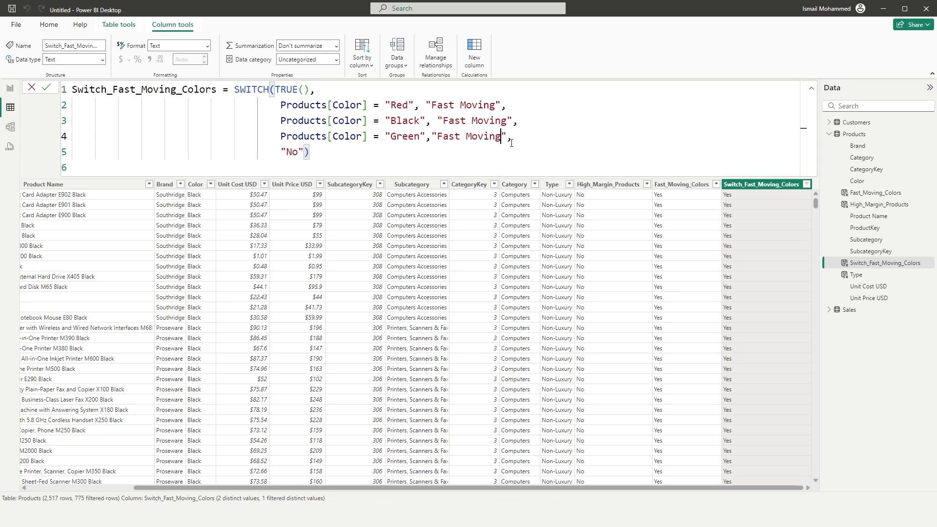
# Step: Add a SWITCH condition returning "Very Fast Moving" when Products[Color] is "Blue", on a new line before the "No" result, and commit the formula
pyautogui.press('Return')
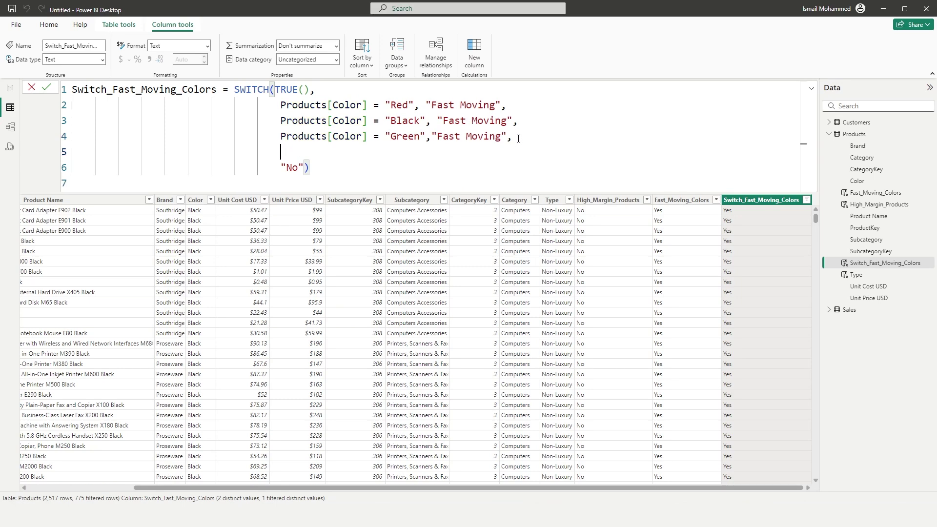
pyautogui.write('Color')
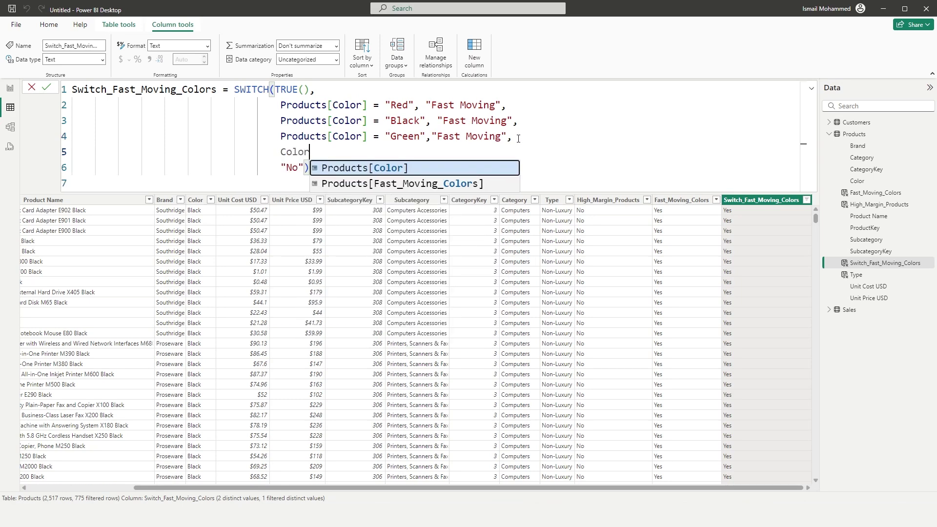
pyautogui.press('Tab')
pyautogui.write('= "Blue", "')
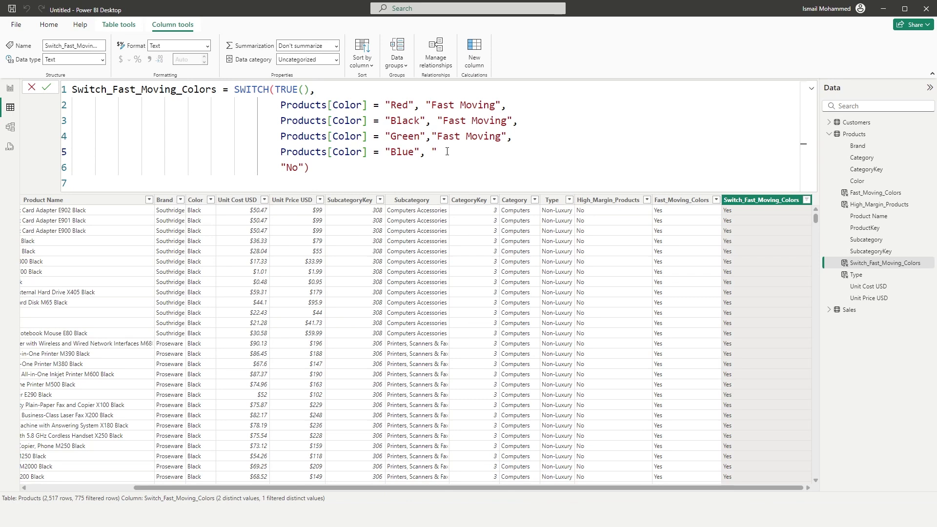
pyautogui.write('Very Fast Moving"')
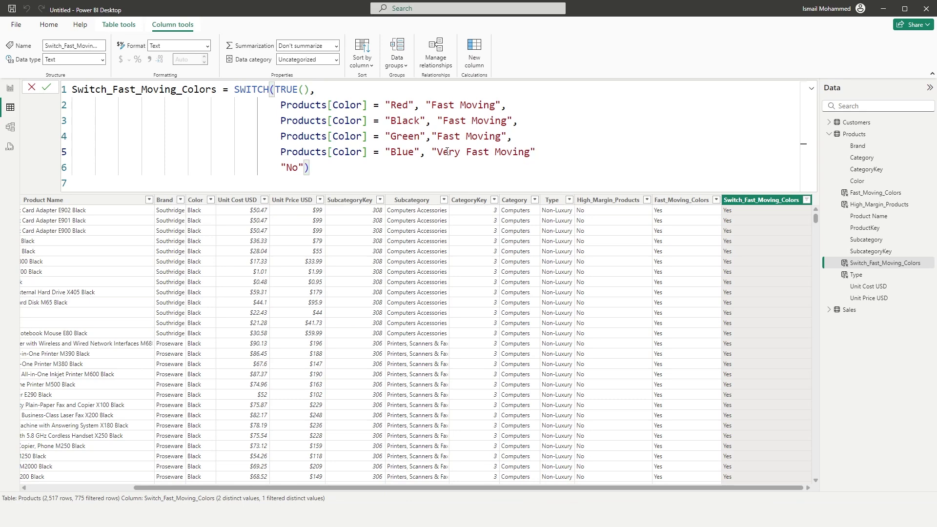
pyautogui.write(',')
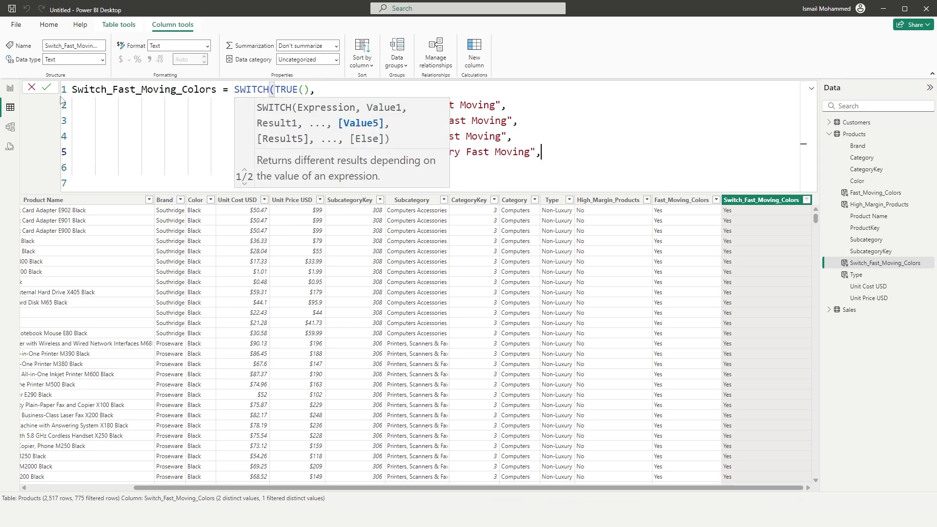
pyautogui.click(48, 88)
# Step: Filter Switch_Fast_Moving_Colors to the Very Fast Moving rows only, and check which Color values are left for them
pyautogui.click(806, 200)
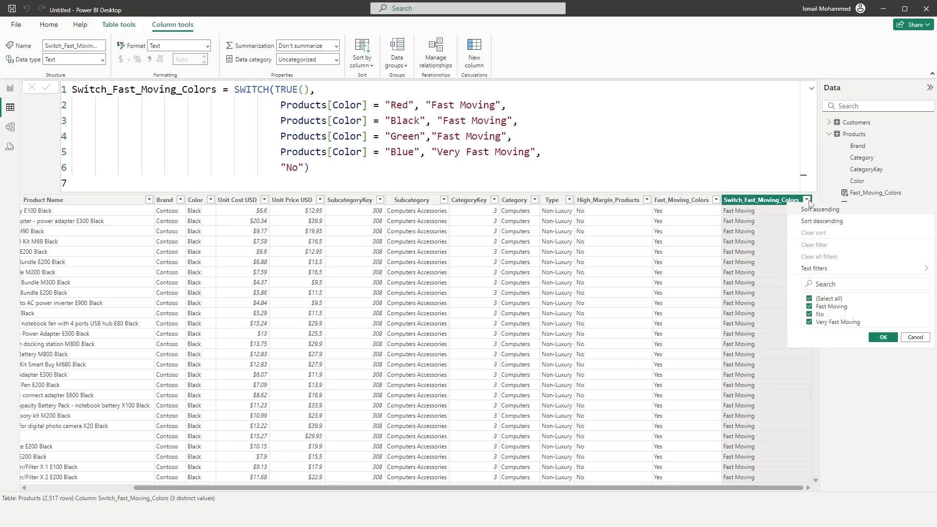
pyautogui.click(809, 299)
pyautogui.click(809, 322)
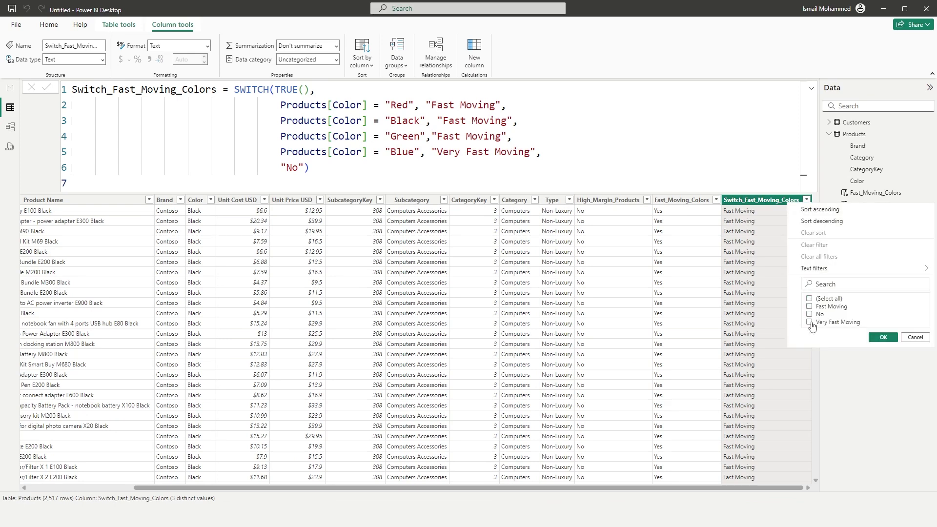
pyautogui.click(882, 338)
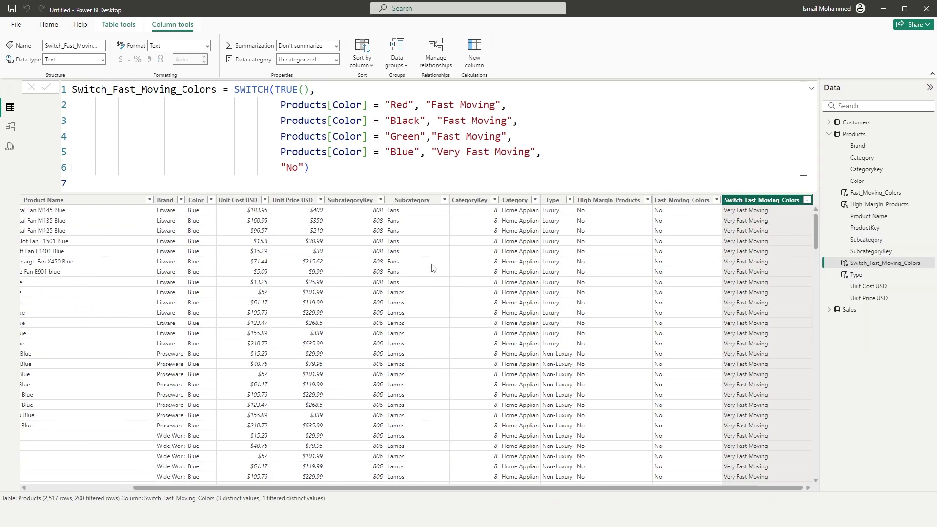
pyautogui.click(211, 200)
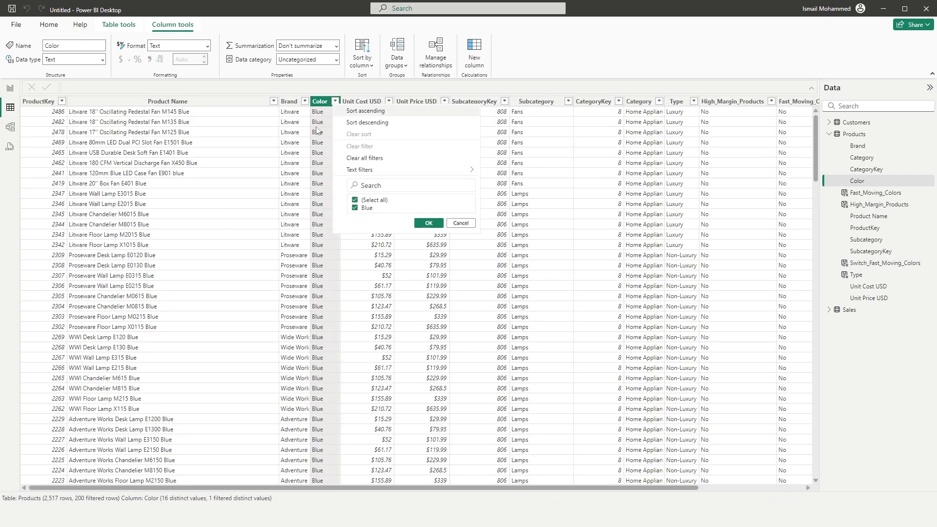
pyautogui.click(461, 223)
# Step: Review the AND conditions and the "Yes" result in the High_Margin_Products formula without editing it
pyautogui.moveTo(578, 487); pyautogui.dragTo(683, 488)
pyautogui.click(871, 205)
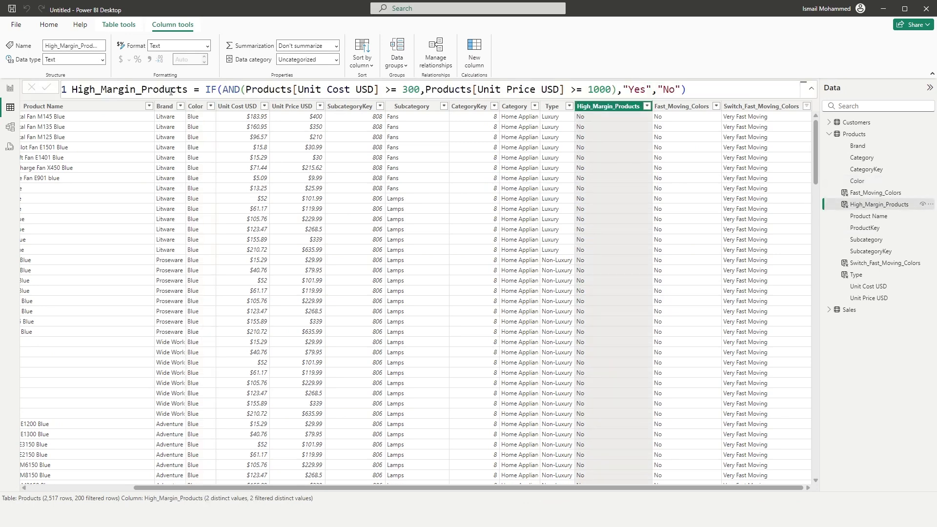
pyautogui.moveTo(623, 89); pyautogui.dragTo(652, 89)
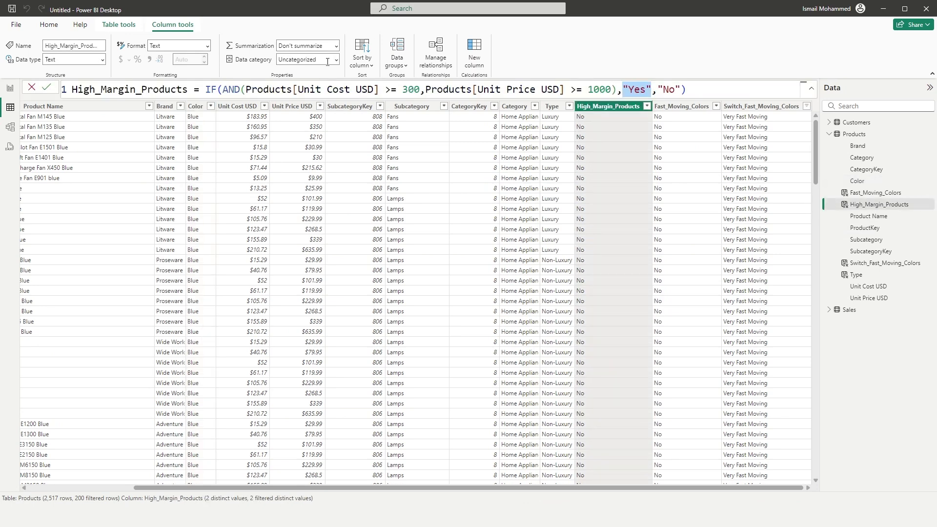
pyautogui.click(652, 89)
pyautogui.moveTo(651, 89); pyautogui.dragTo(629, 90)
pyautogui.doubleClick(637, 90)
# Step: Review the Red and Black conditions in the Switch_Fast_Moving_Colors formula, comparing its multiple results with the IF formula
pyautogui.click(885, 266)
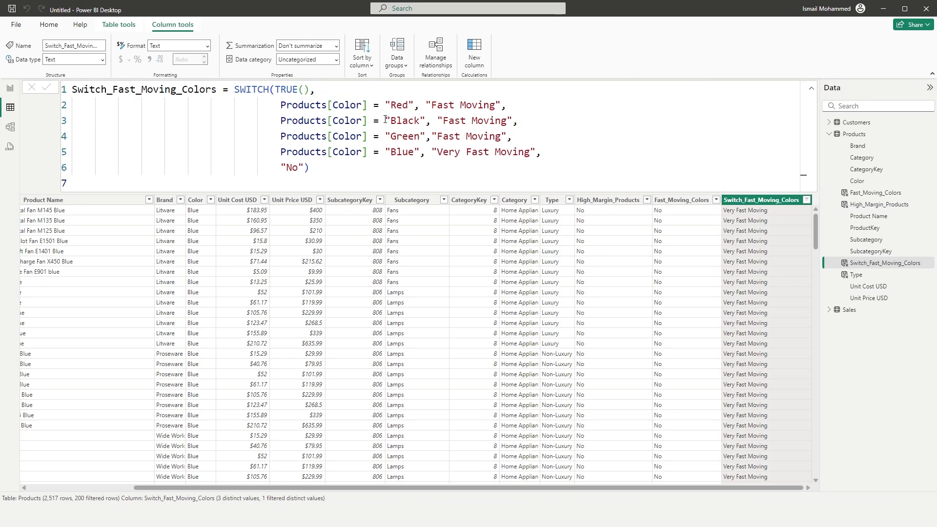
pyautogui.moveTo(304, 106); pyautogui.dragTo(418, 112)
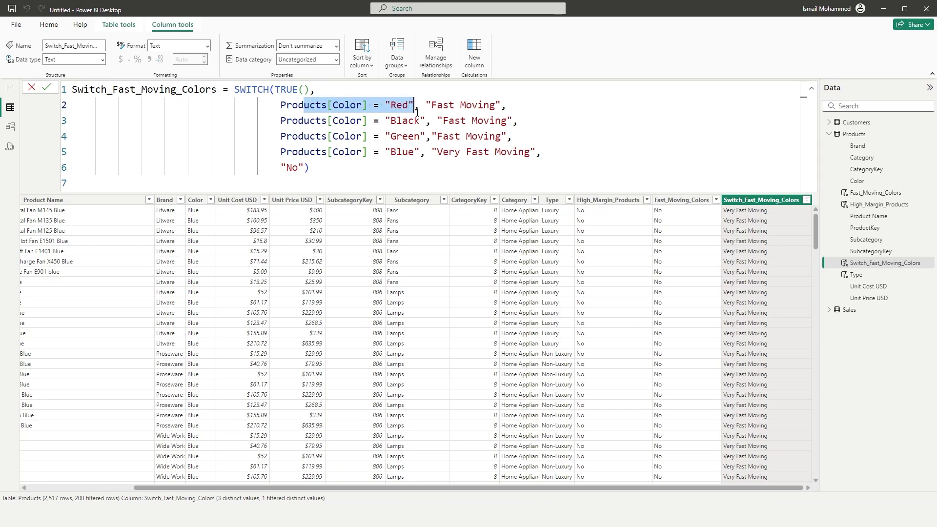
pyautogui.moveTo(298, 121); pyautogui.dragTo(423, 122)
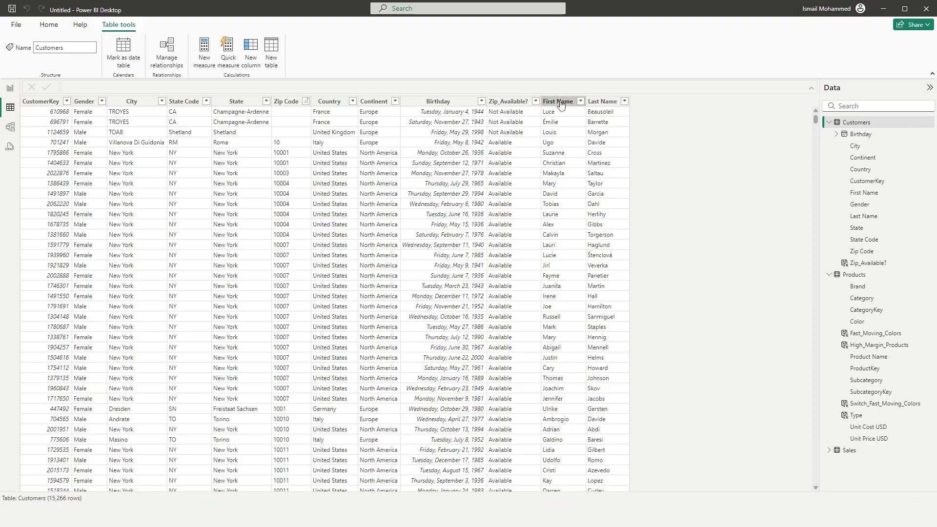
# Step: Examine the First Name and Last Name columns in the Customers table
pyautogui.click(561, 105)
pyautogui.click(601, 103)
pyautogui.click(568, 106)
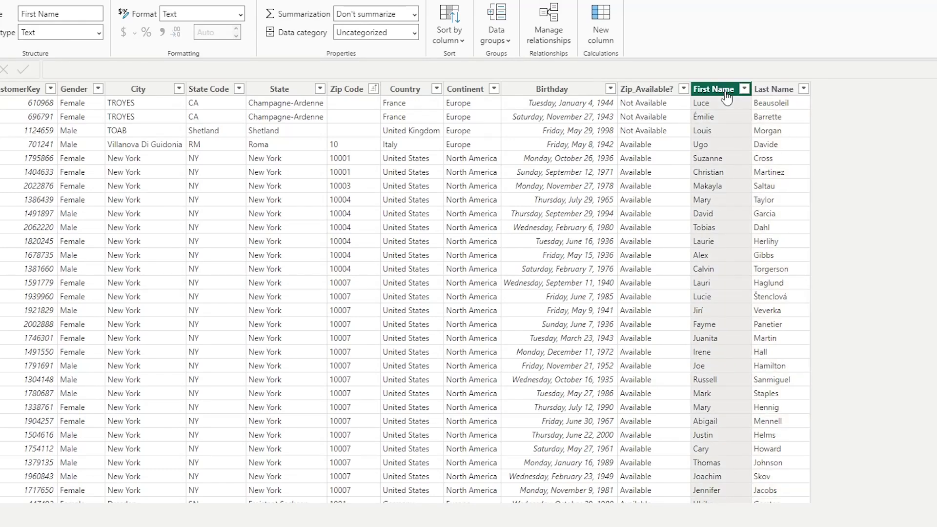
# Step: Add a calculated column named Full Name to the Customers table and start its formula with the CONCATENATE function
pyautogui.click(770, 94)
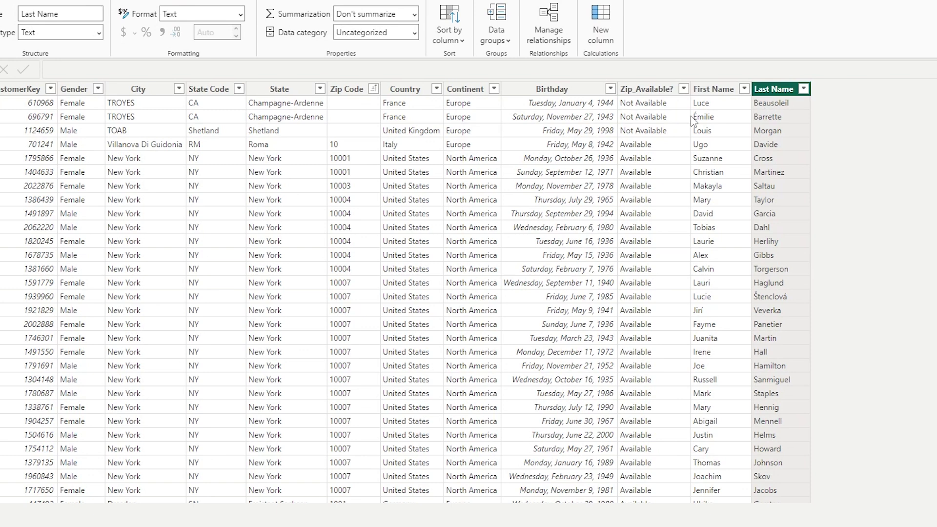
pyautogui.click(605, 34)
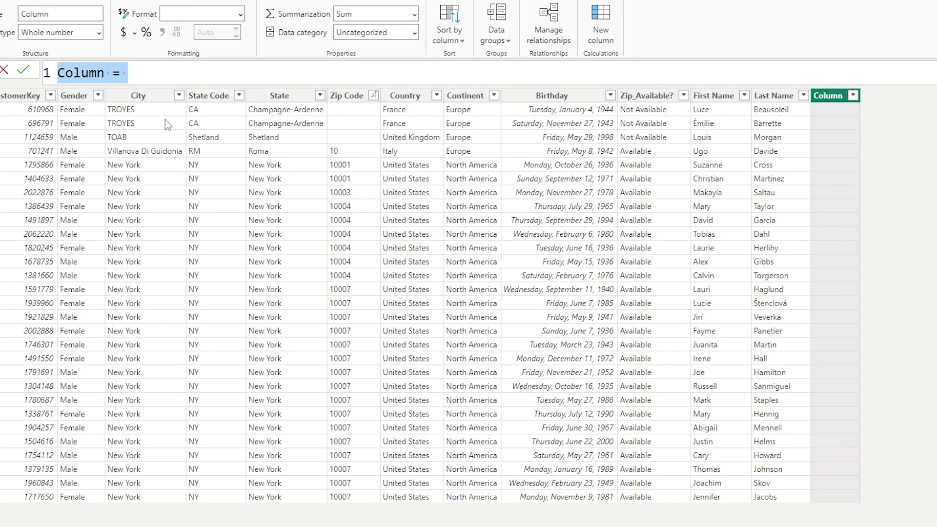
pyautogui.write('Full Name ')
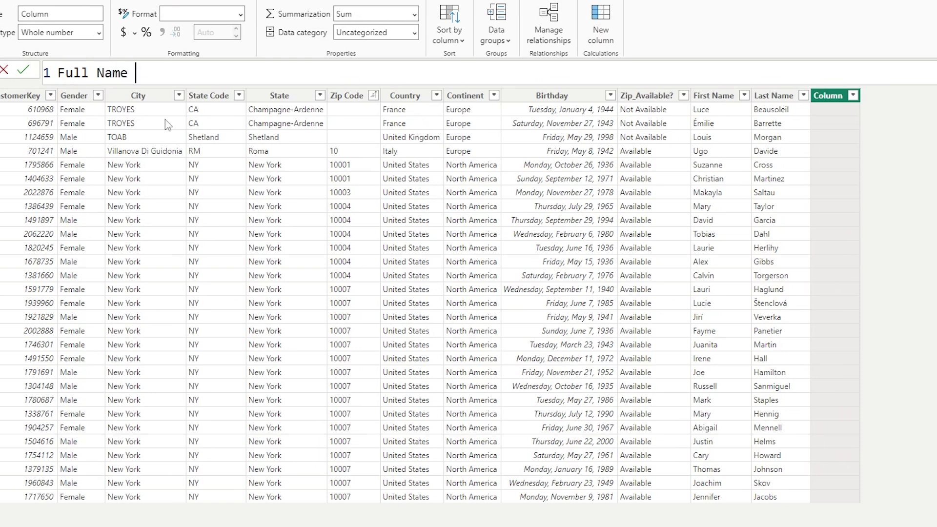
pyautogui.write('= Con')
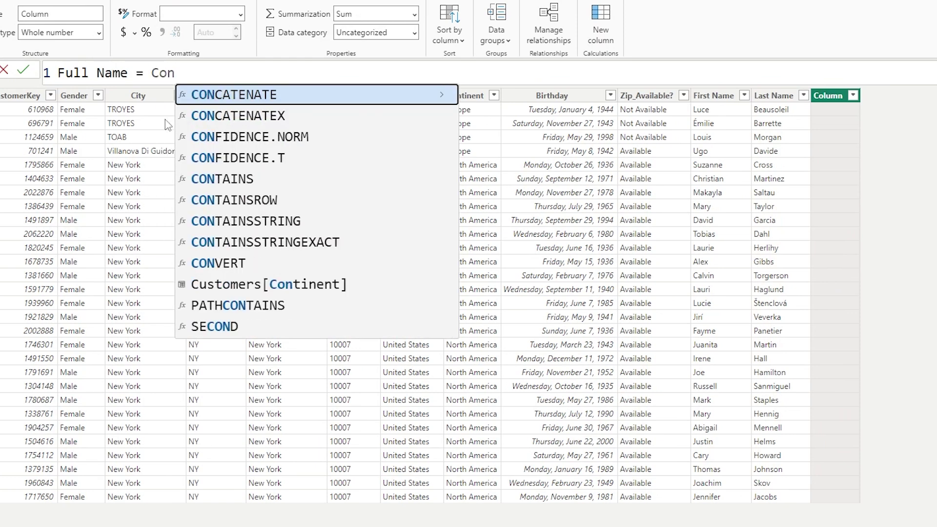
pyautogui.click(268, 97)
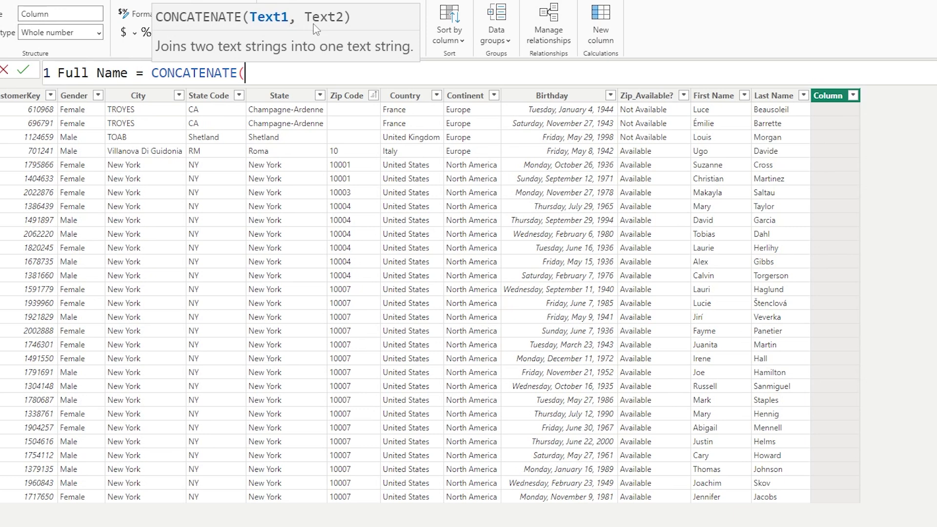
# Step: Complete the CONCATENATE formula with Customers[First Name] and Customers[Last Name] as its two arguments and commit it
pyautogui.write('First')
pyautogui.press('Up')
pyautogui.press('Tab')
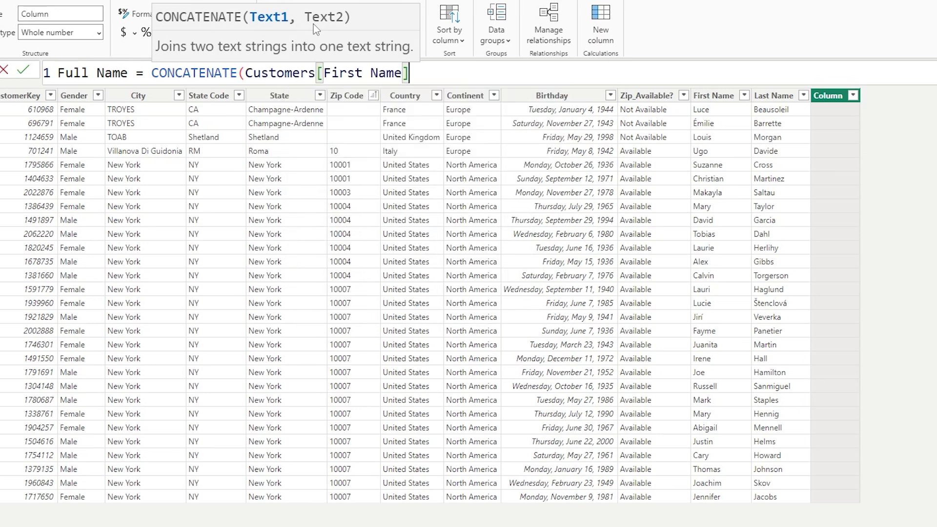
pyautogui.write(',')
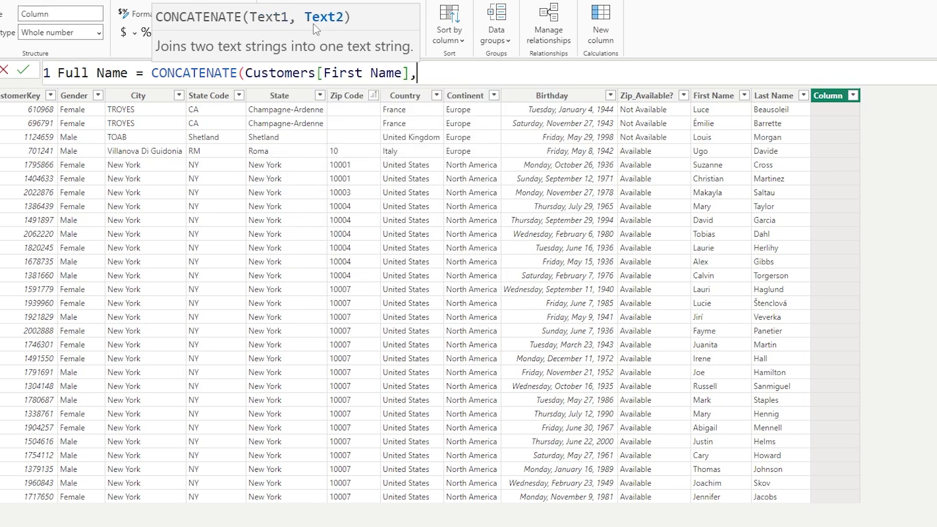
pyautogui.write('Last')
pyautogui.press('Up')
pyautogui.press('Tab')
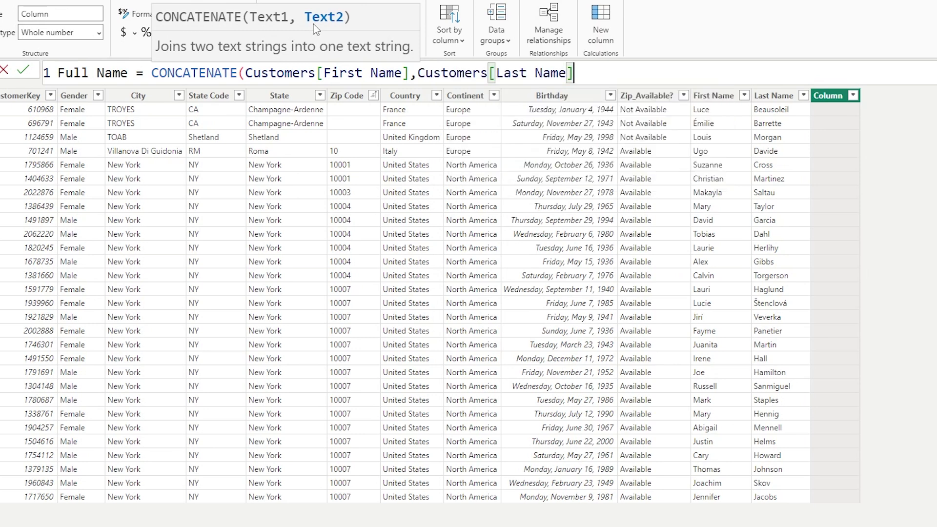
pyautogui.write(')')
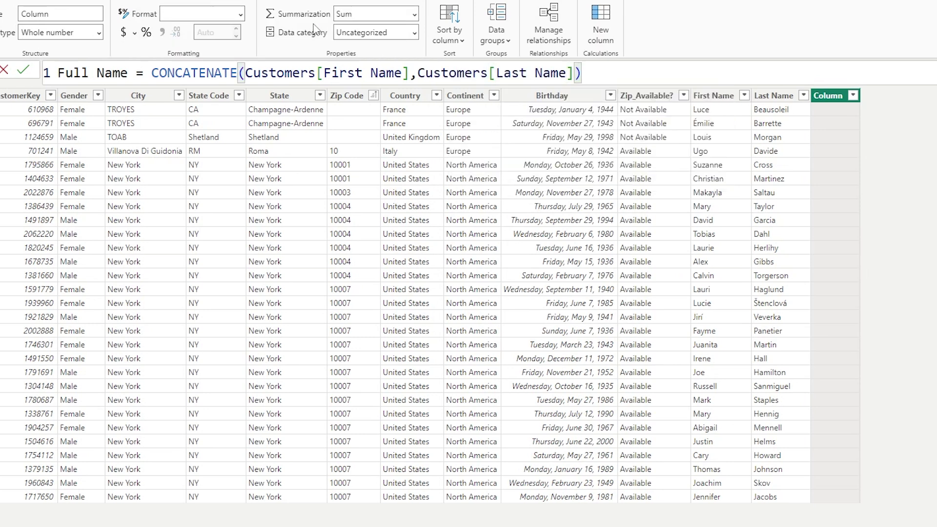
pyautogui.press('Return')
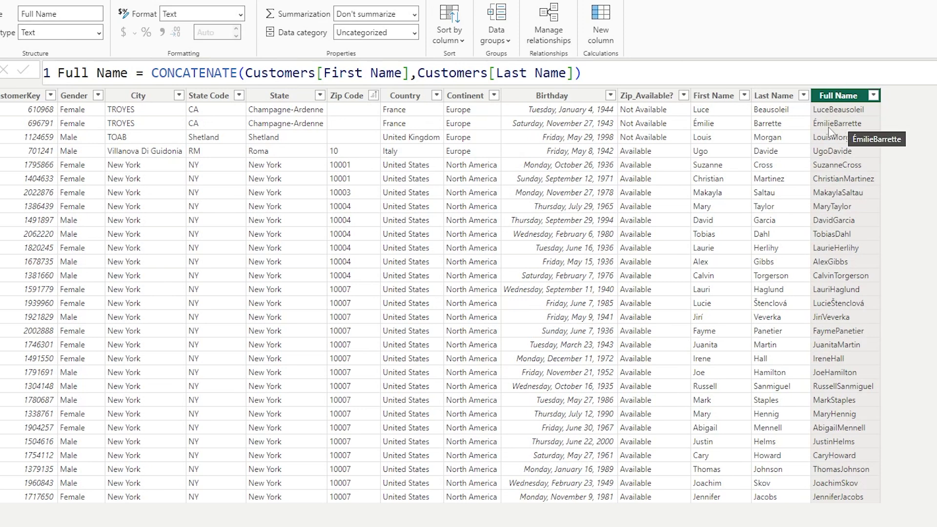
# Step: Try to add a third argument to the CONCATENATE formula after Customers[Last Name]
pyautogui.click(575, 73)
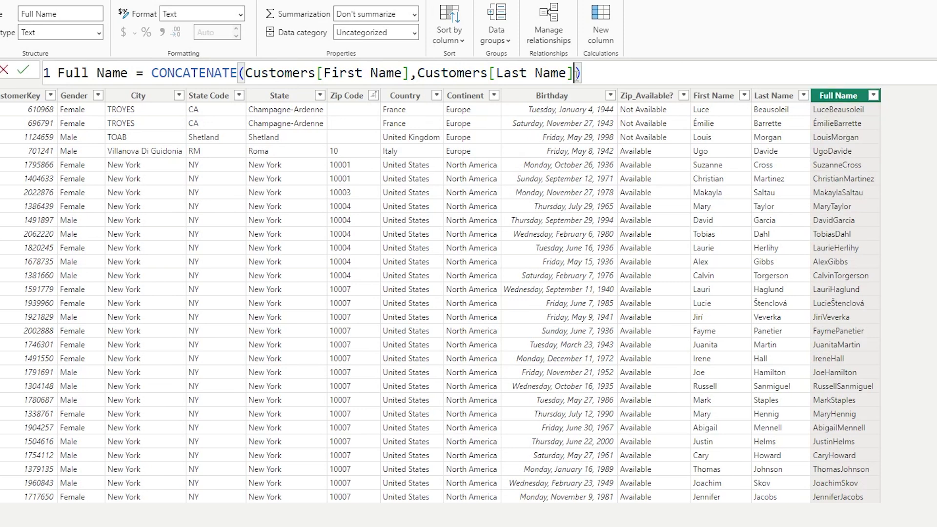
pyautogui.write(',')
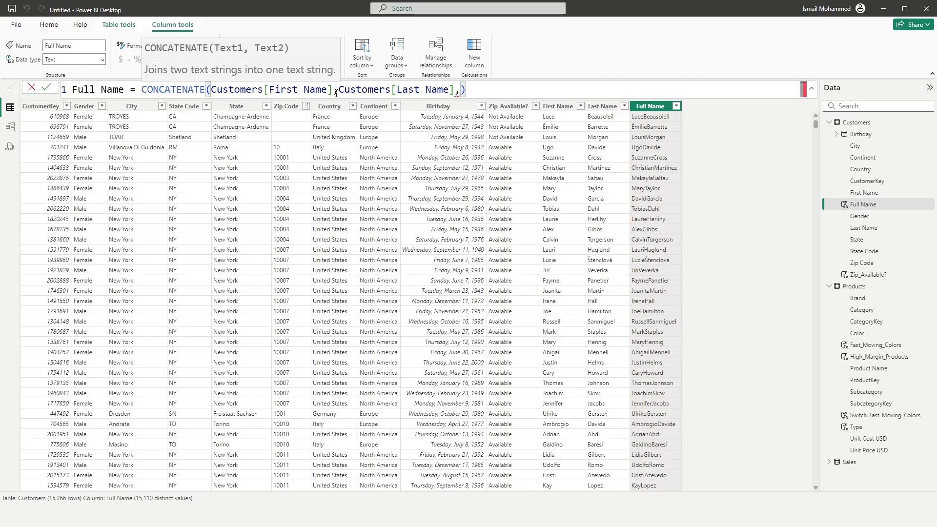
pyautogui.click(338, 93)
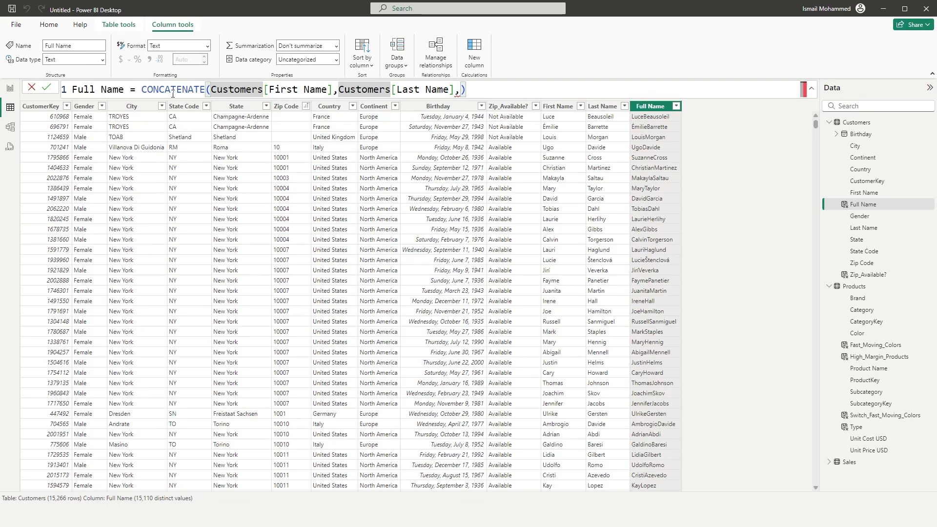
# Step: Replace the Full Name formula with Customers[First Name] & " " & Customers[Last Name] and commit it
pyautogui.moveTo(478, 91); pyautogui.dragTo(144, 90)
pyautogui.press('BackSpace')
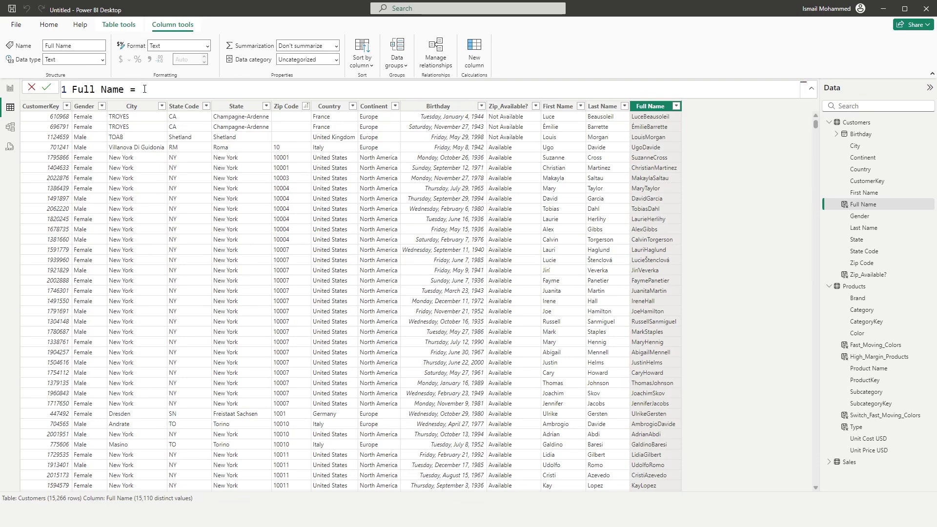
pyautogui.write('First')
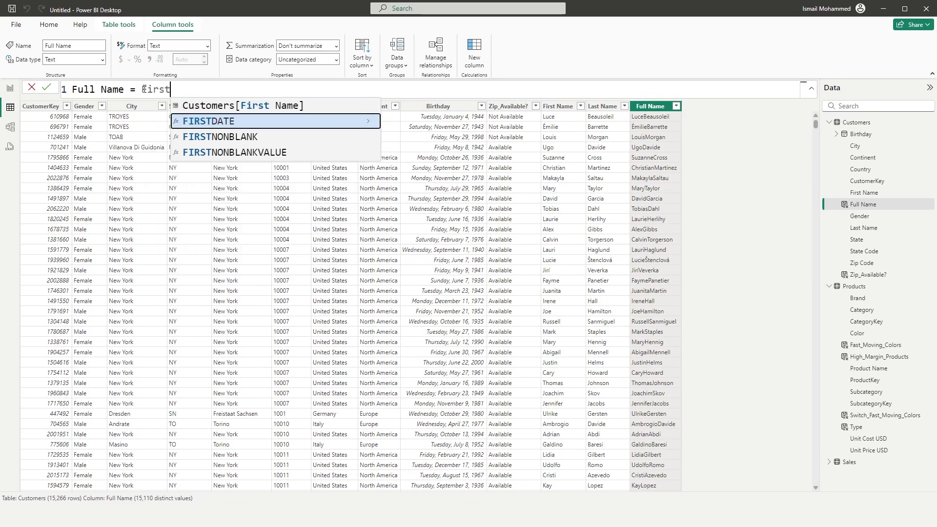
pyautogui.press('Tab')
pyautogui.write('& ')
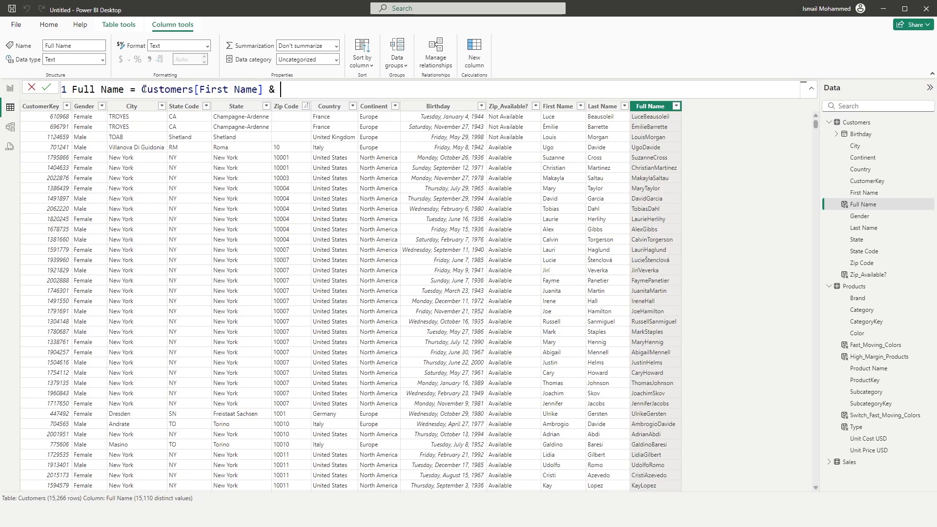
pyautogui.write('" ')
pyautogui.write('" ')
pyautogui.write('& Customers[')
pyautogui.write('Last')
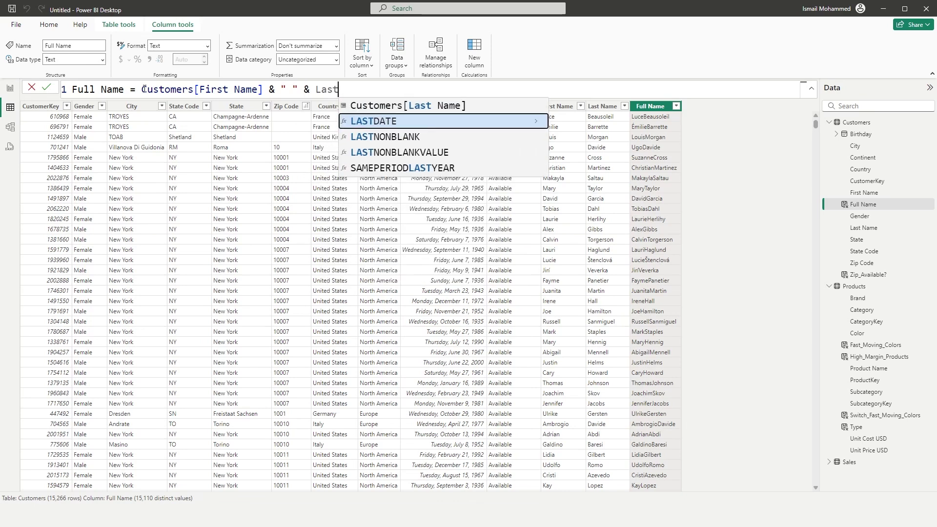
pyautogui.press('Up')
pyautogui.press('Tab')
pyautogui.click(46, 88)
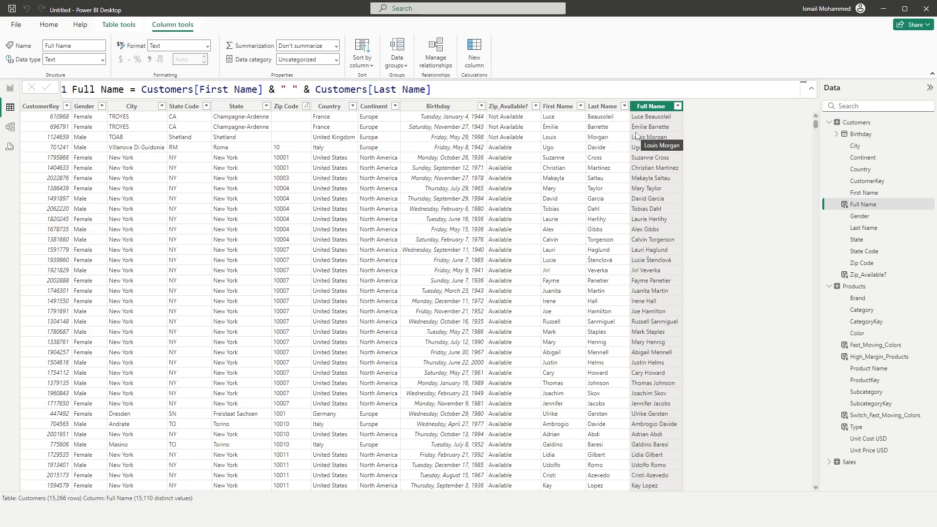
# Step: Insert an additional "_" separator between the space and Customers[Last Name] in the Full Name formula
pyautogui.click(304, 91)
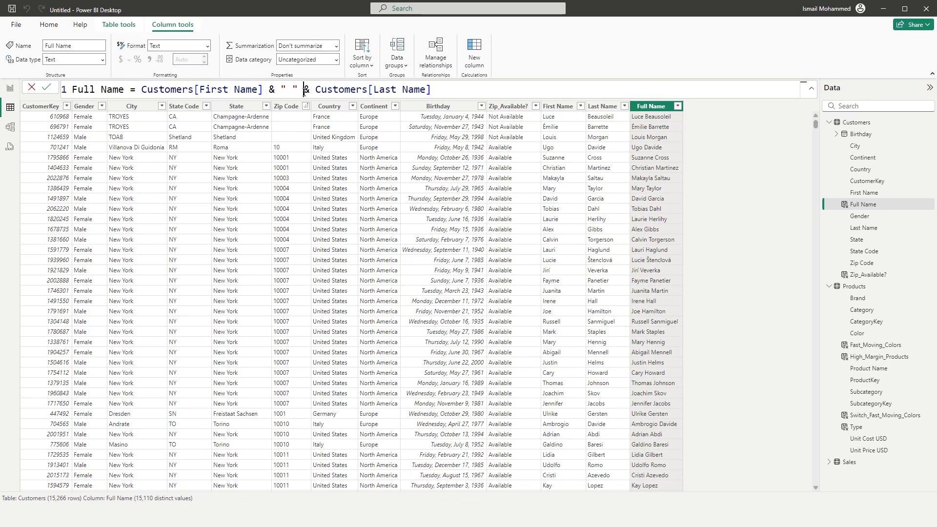
pyautogui.write('& ')
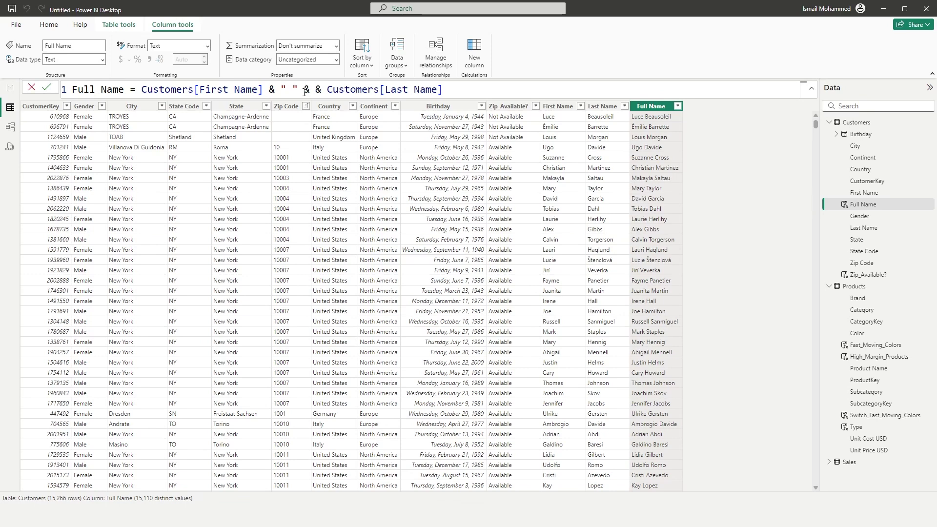
pyautogui.write('"')
pyautogui.press('BackSpace')
pyautogui.write('_"')
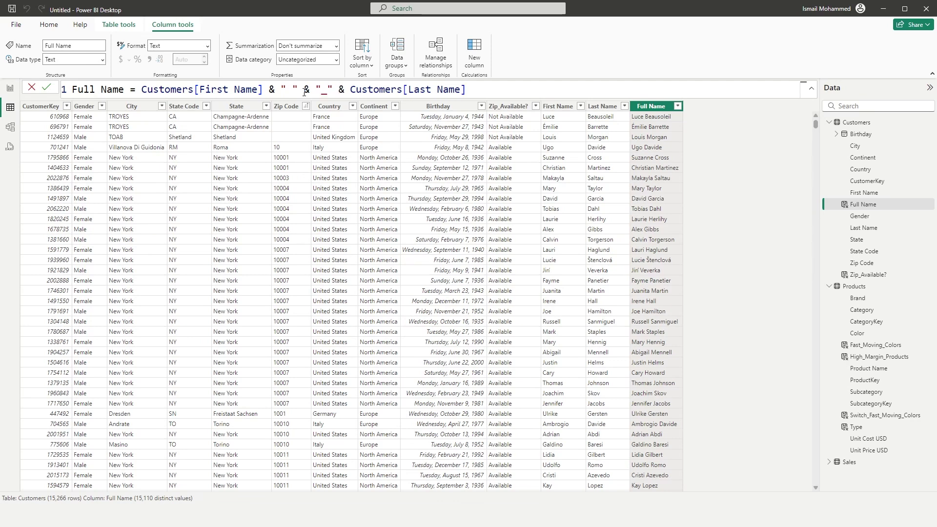
pyautogui.press('Return')
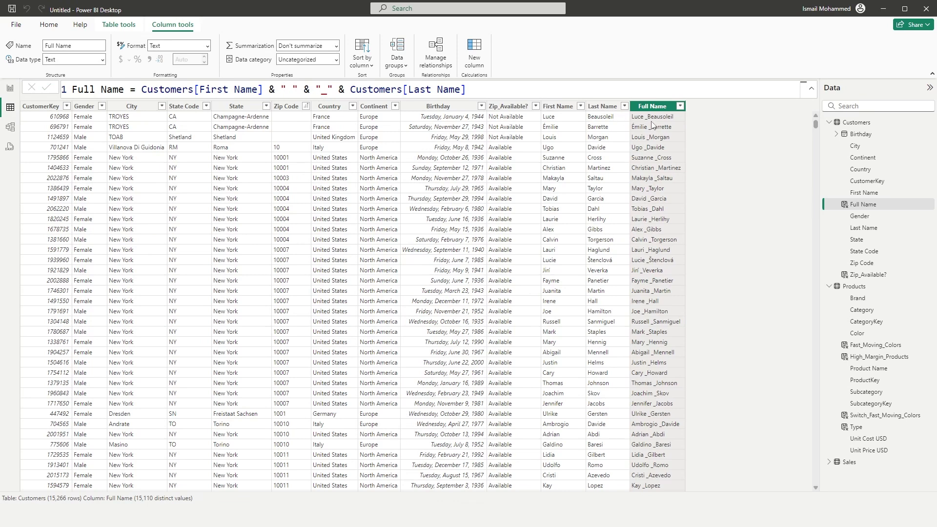
pyautogui.moveTo(490, 91); pyautogui.dragTo(350, 91)
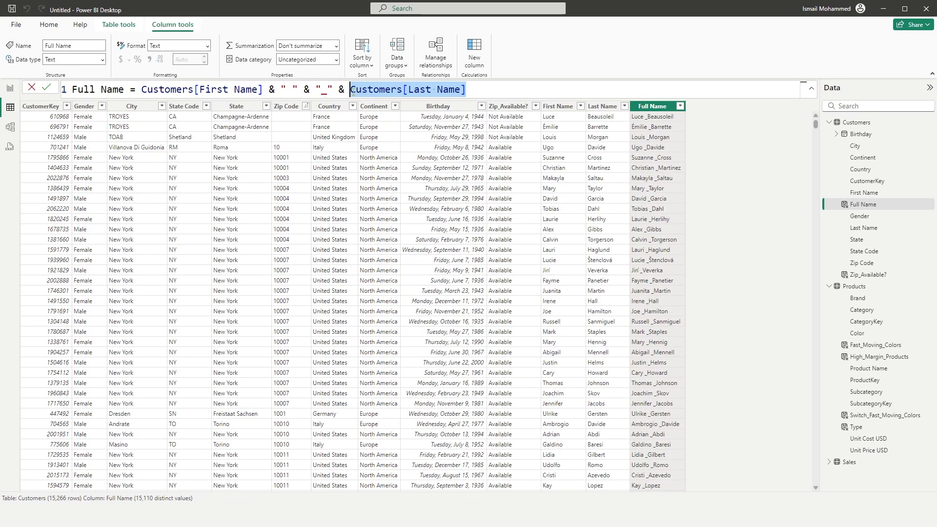
pyautogui.click(672, 146)
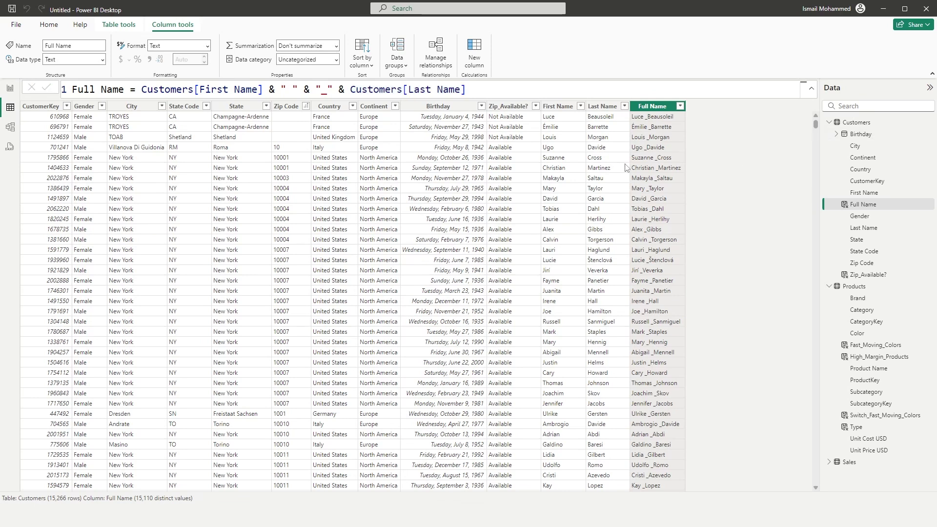
# Step: Add a calculated column named LEN to the Customers table with the formula LEN(Customers[Full Name])
pyautogui.click(930, 123)
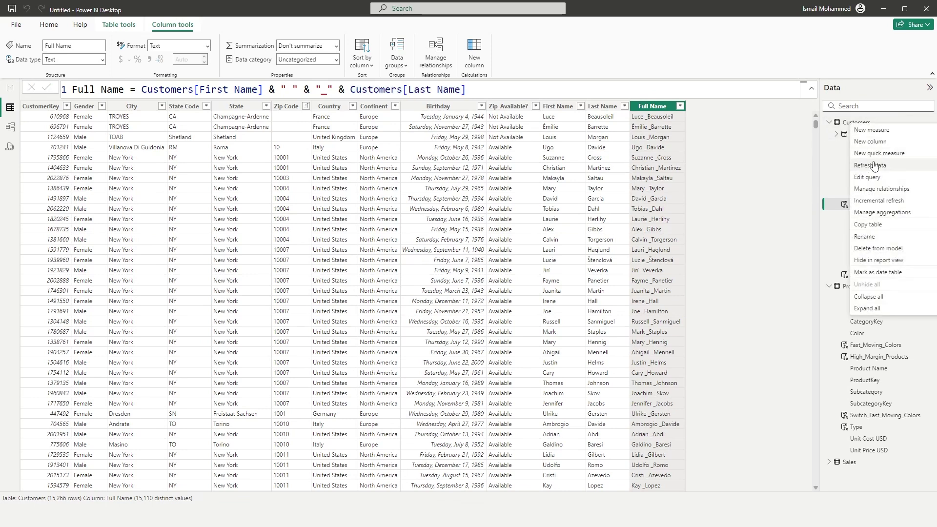
pyautogui.press('Escape')
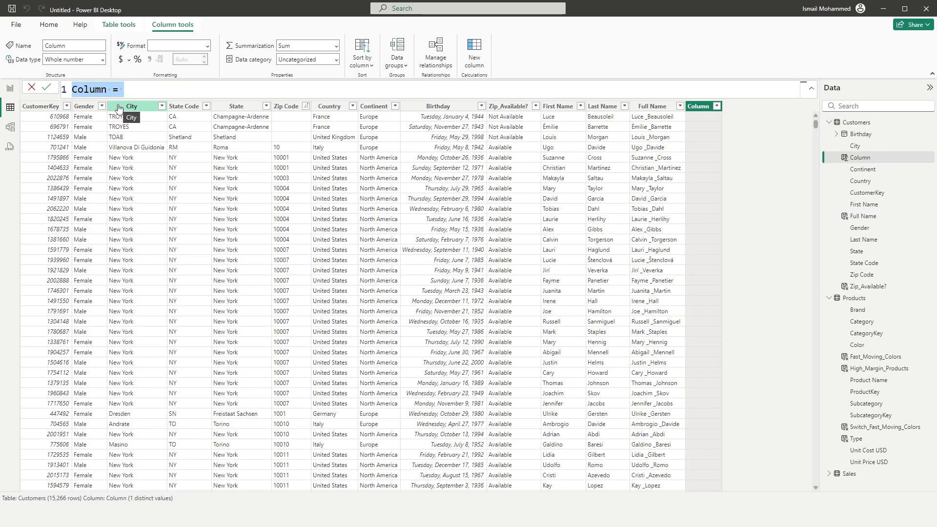
pyautogui.write('LEN ')
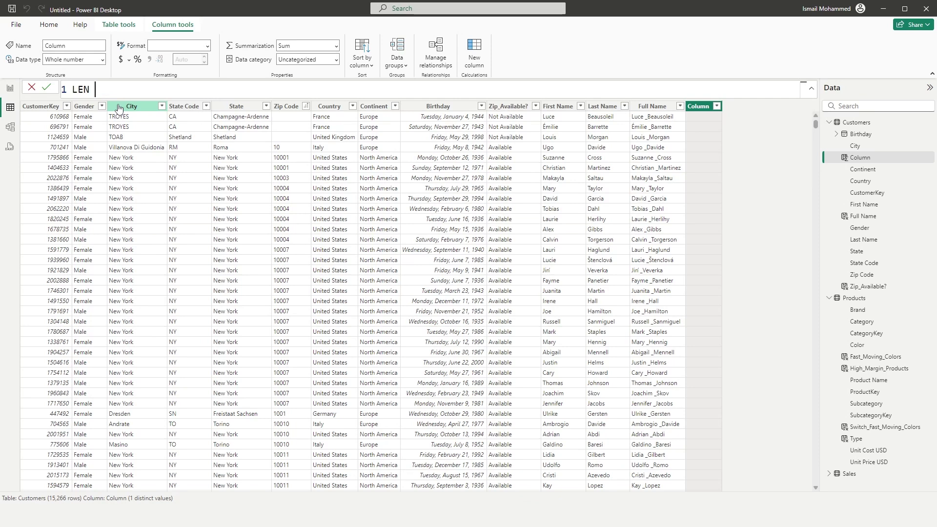
pyautogui.write('= Len')
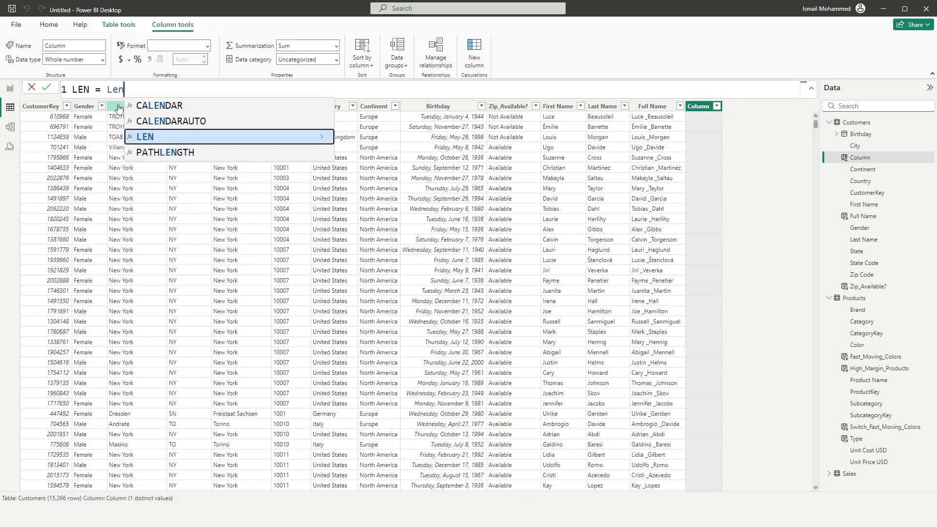
pyautogui.press('Tab')
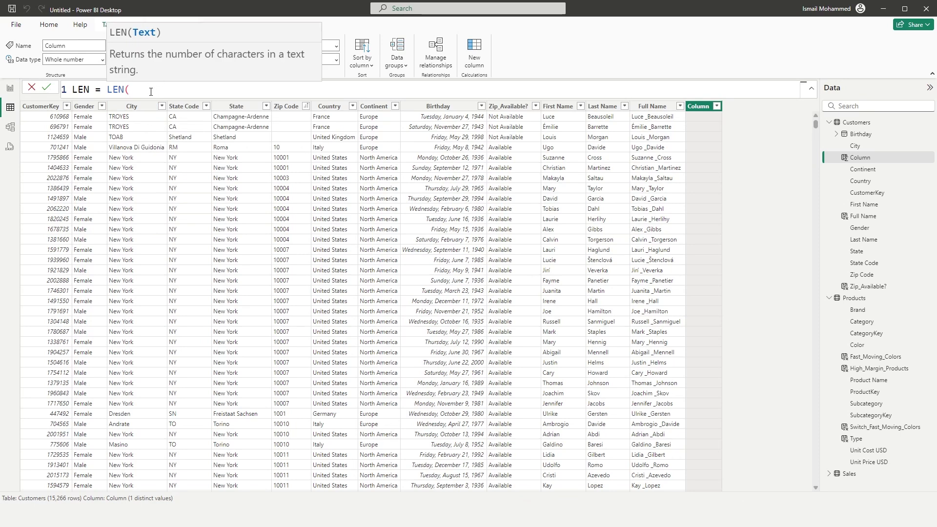
pyautogui.write('Full')
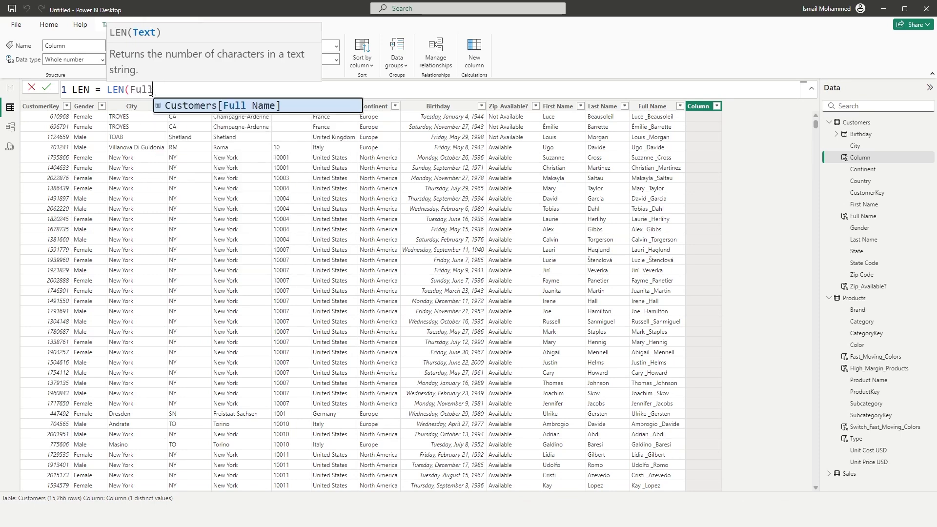
pyautogui.click(246, 110)
pyautogui.write(')')
pyautogui.press('Return')
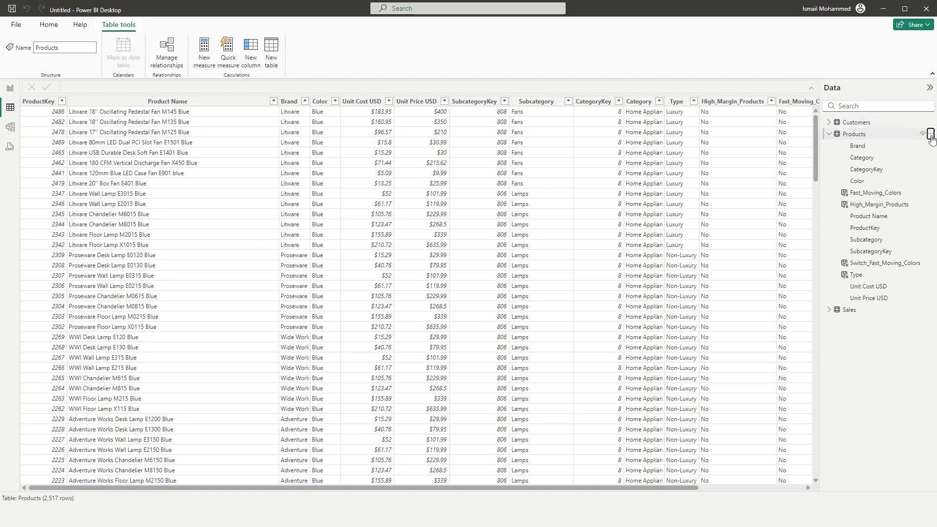
# Step: Add a calculated column named Brand_Name to the Products table and start its formula with the LEFT function
pyautogui.click(926, 134)
pyautogui.click(873, 153)
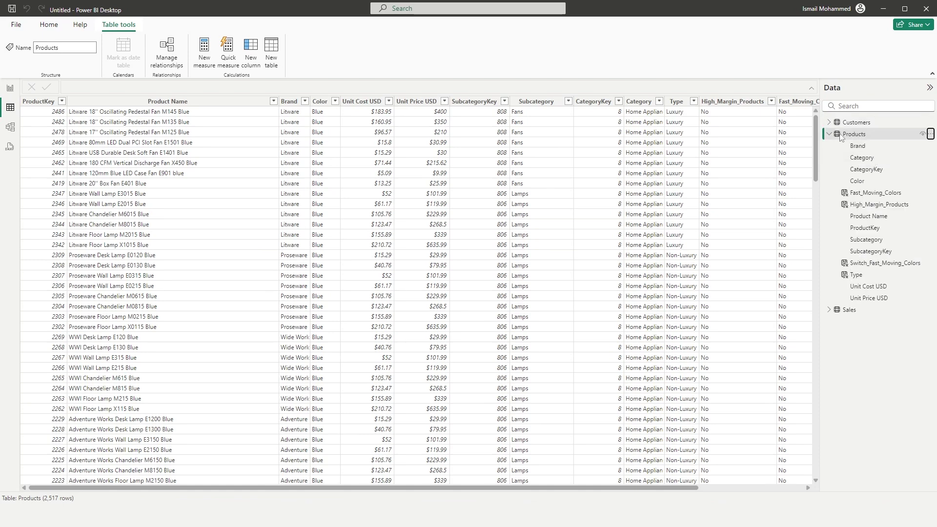
pyautogui.moveTo(646, 487); pyautogui.dragTo(487, 485)
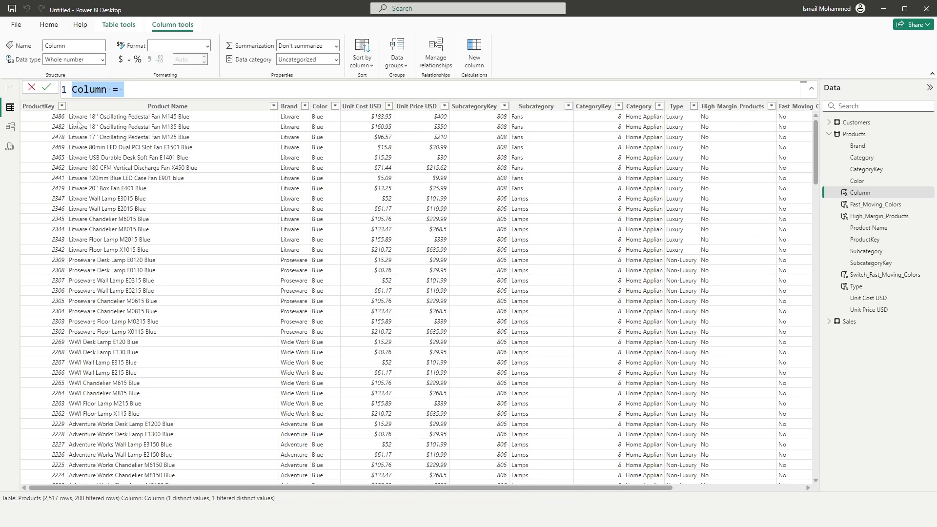
pyautogui.write('Brand_Name =')
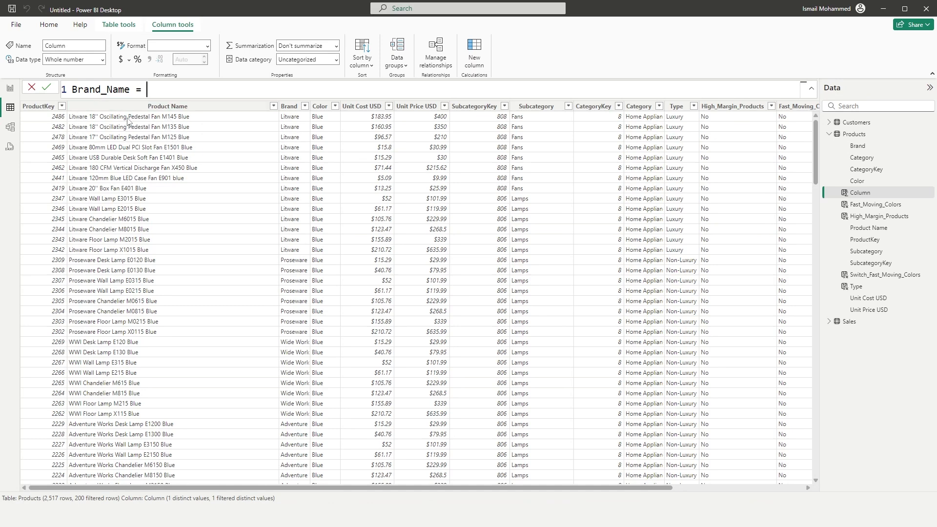
pyautogui.write('Left')
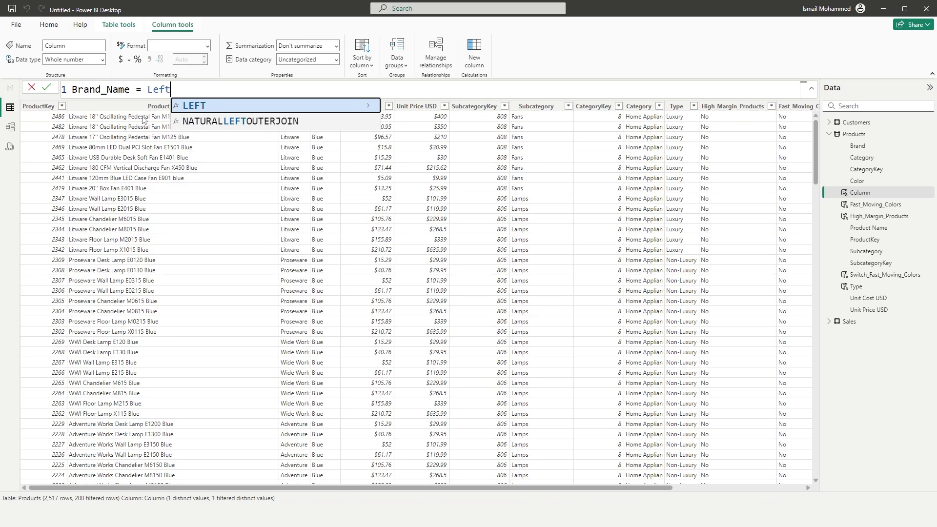
pyautogui.click(195, 110)
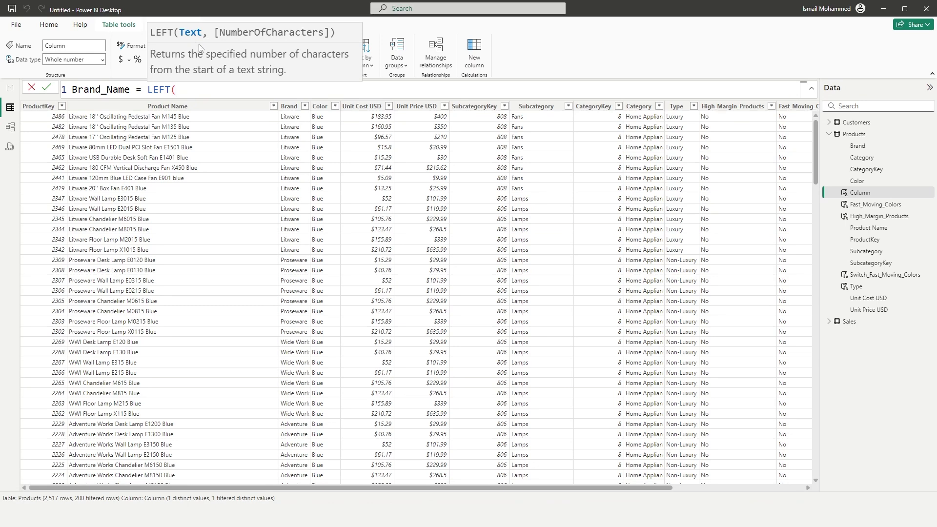
# Step: Complete the LEFT formula with Products[Product Name] as the text and 7 as the number of characters, and commit it
pyautogui.write('Produc')
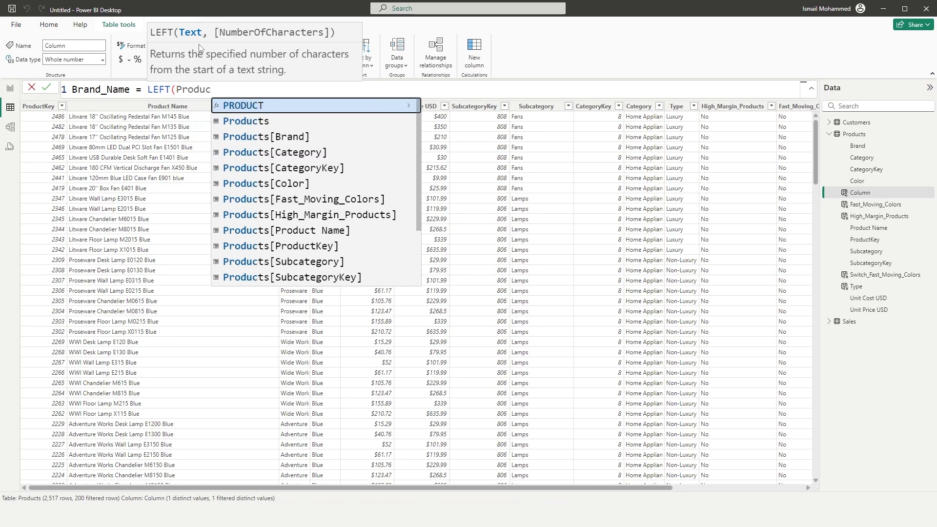
pyautogui.press('Down')
pyautogui.press('Down')
pyautogui.press('Down')
pyautogui.press('Down')
pyautogui.press('Down')
pyautogui.press('Down')
pyautogui.press('Down')
pyautogui.press('Down')
pyautogui.press('Tab')
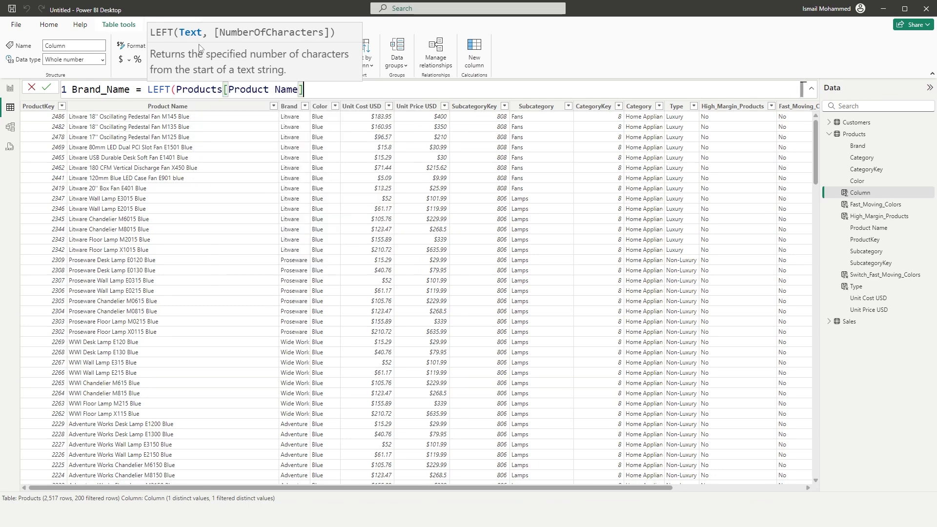
pyautogui.write(',')
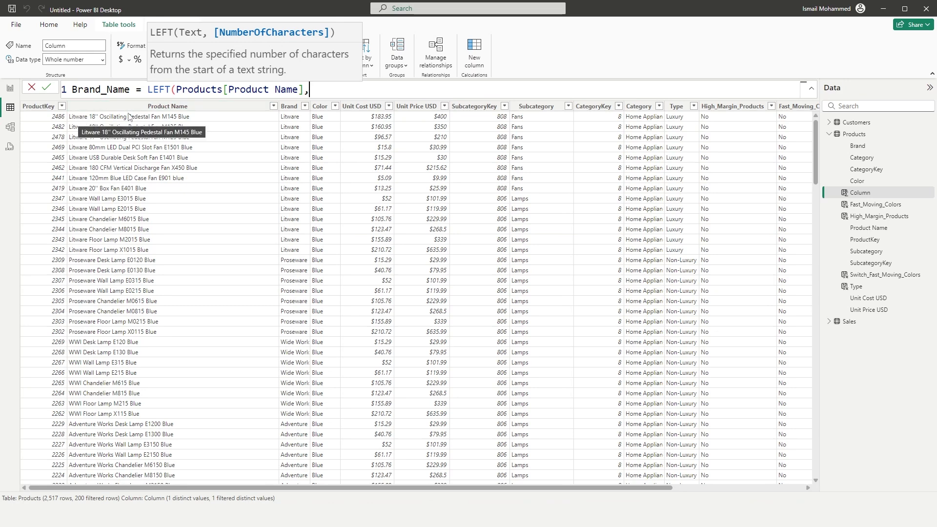
pyautogui.write('7')
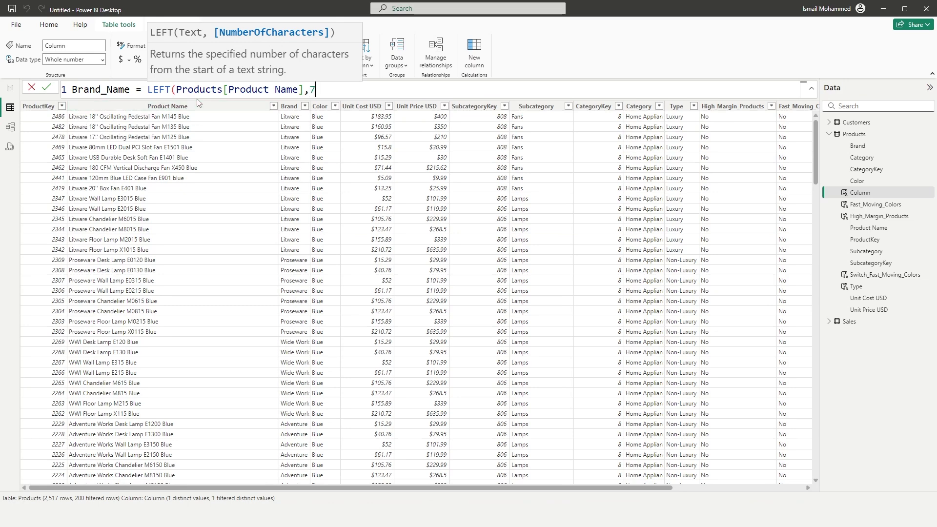
pyautogui.write(')')
pyautogui.press('Return')
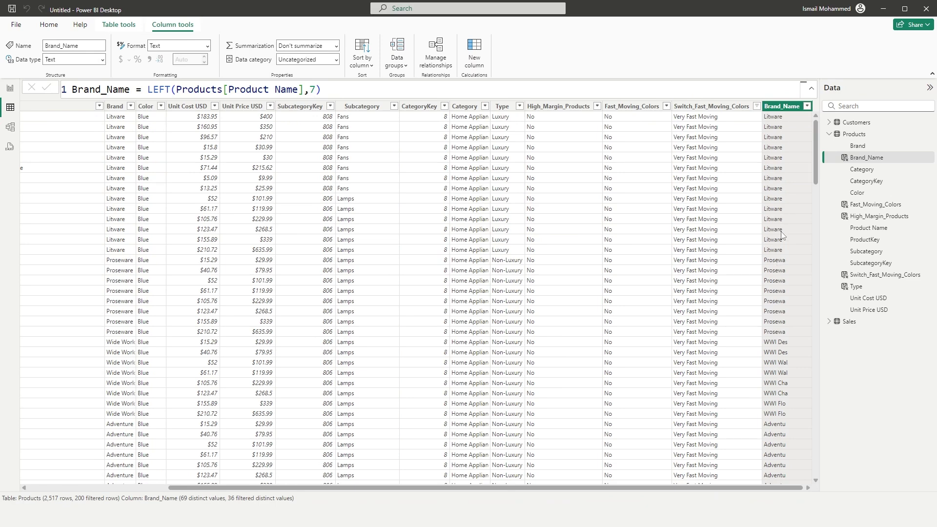
# Step: Rename the Brand_Name column to Left_Brand_Name in its formula and commit the change
pyautogui.moveTo(730, 487); pyautogui.dragTo(510, 486)
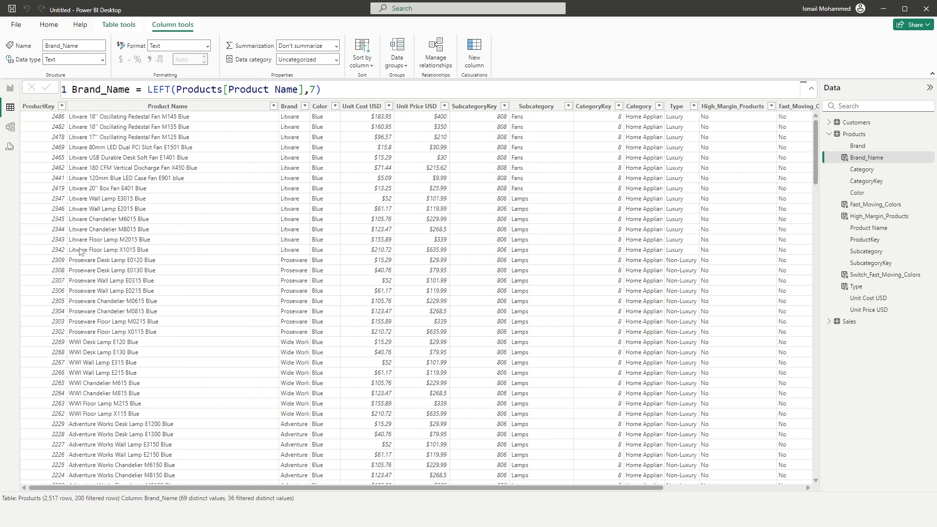
pyautogui.moveTo(373, 488); pyautogui.dragTo(617, 488)
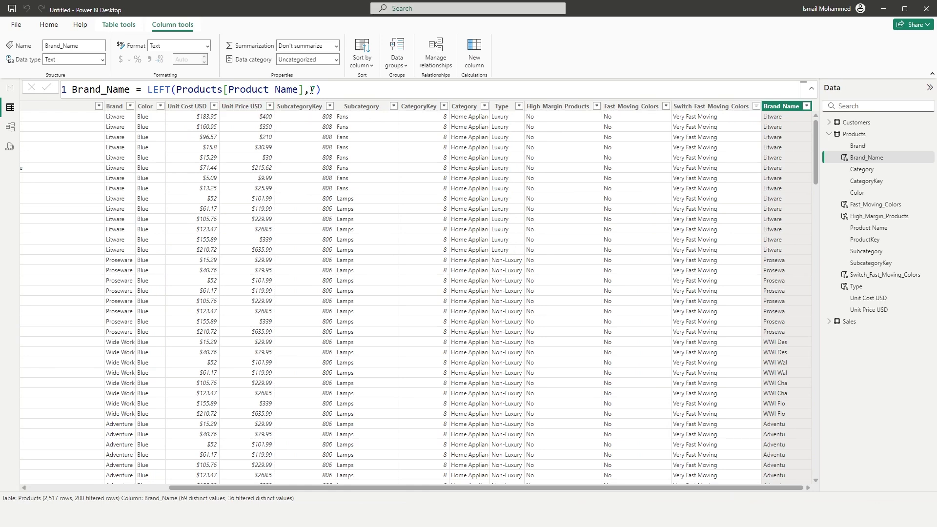
pyautogui.click(348, 93)
pyautogui.hotkey('shift', 'Left')
pyautogui.hotkey('shift', 'Left')
pyautogui.click(73, 90)
pyautogui.write('Left_')
pyautogui.press('Return')
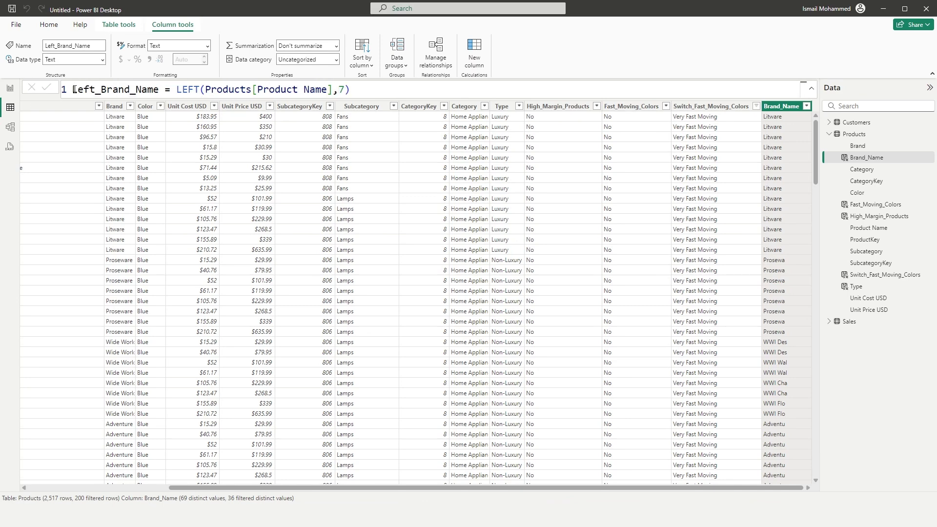
# Step: Add a calculated column named Right_Len to the Products table and start its formula with the RIGHT function
pyautogui.click(930, 133)
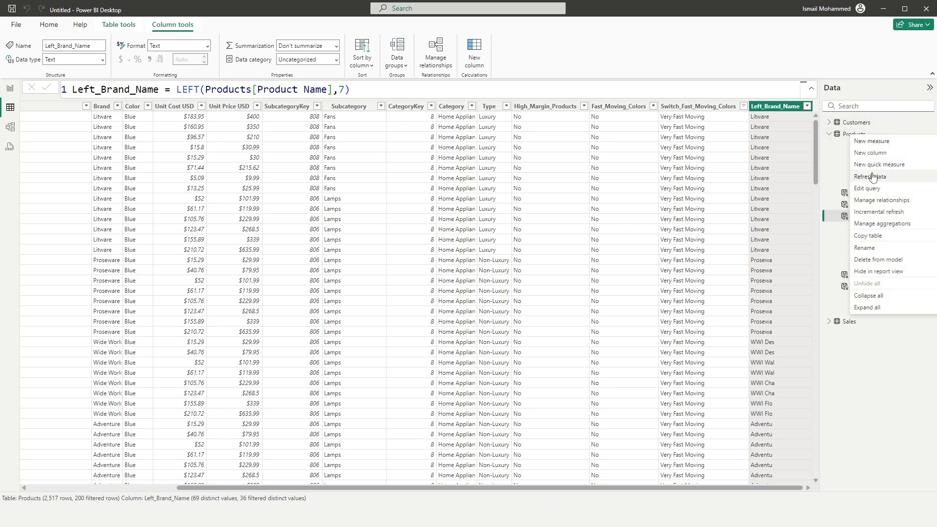
pyautogui.click(292, 138)
pyautogui.write('ght_Len ')
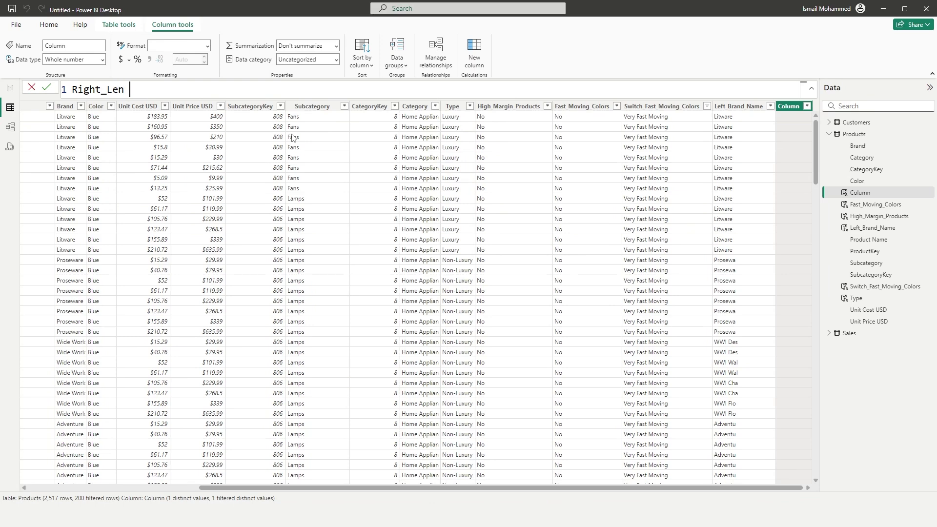
pyautogui.write('= right')
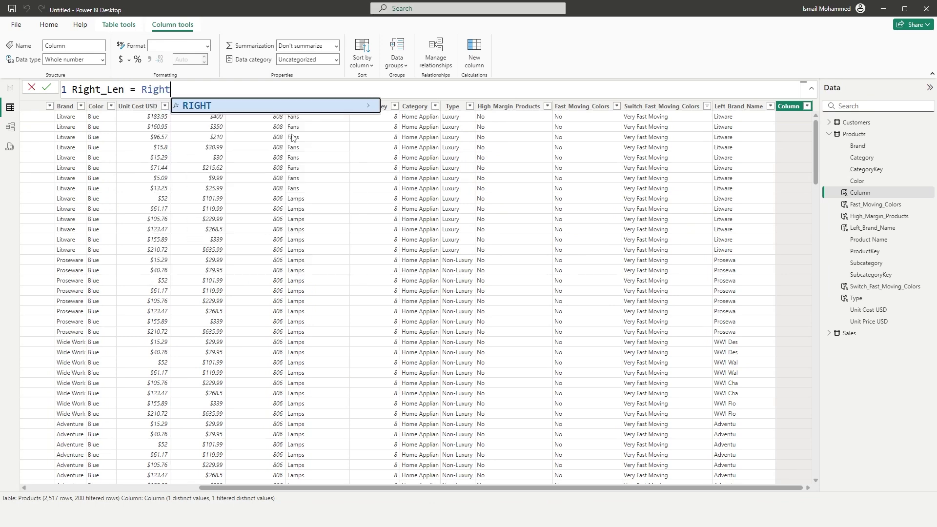
pyautogui.press('Tab')
pyautogui.write('name')
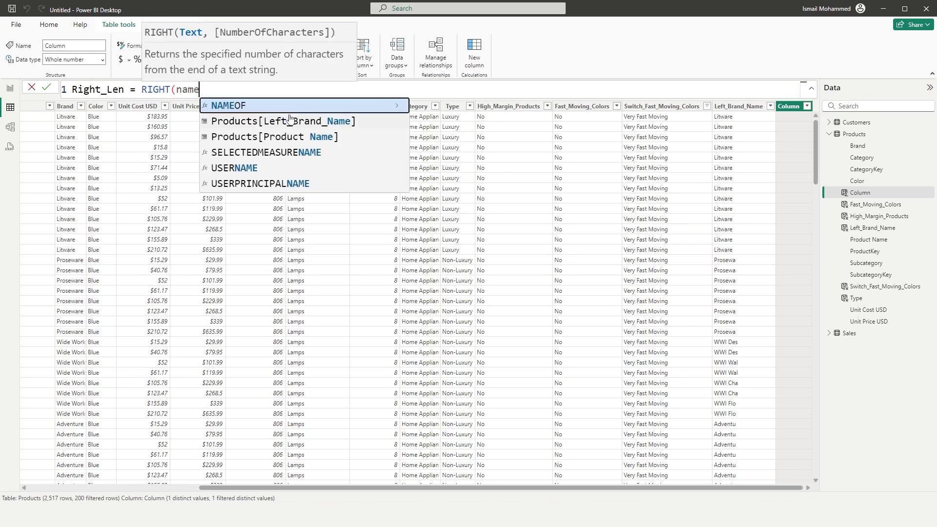
pyautogui.press('Down')
pyautogui.press('Down')
pyautogui.press('Tab')
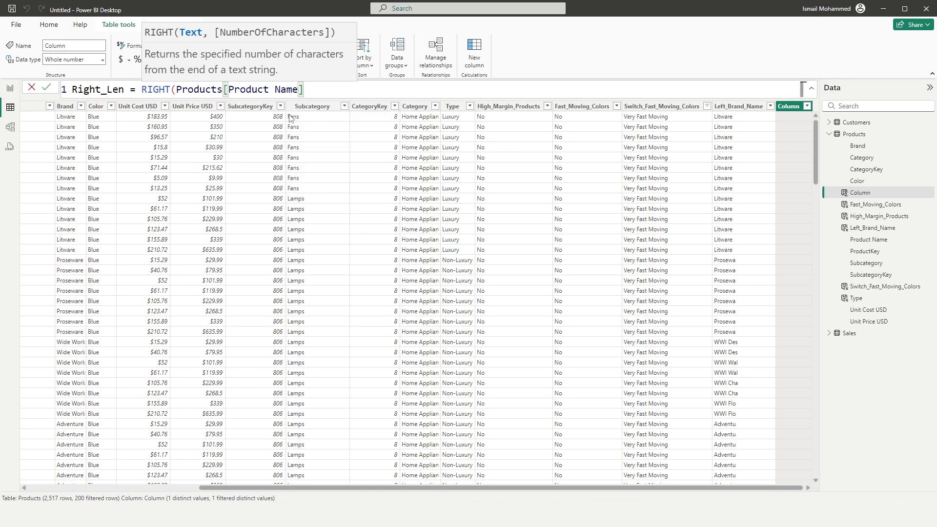
pyautogui.write(')')
pyautogui.press('BackSpace')
pyautogui.press('BackSpace')
pyautogui.press('BackSpace')
pyautogui.press('BackSpace')
pyautogui.press('BackSpace')
pyautogui.press('BackSpace')
pyautogui.press('BackSpace')
pyautogui.press('BackSpace')
pyautogui.press('BackSpace')
pyautogui.press('BackSpace')
pyautogui.press('BackSpace')
pyautogui.press('BackSpace')
pyautogui.press('BackSpace')
pyautogui.press('BackSpace')
pyautogui.press('BackSpace')
pyautogui.press('BackSpace')
pyautogui.press('BackSpace')
pyautogui.press('BackSpace')
pyautogui.press('BackSpace')
pyautogui.press('BackSpace')
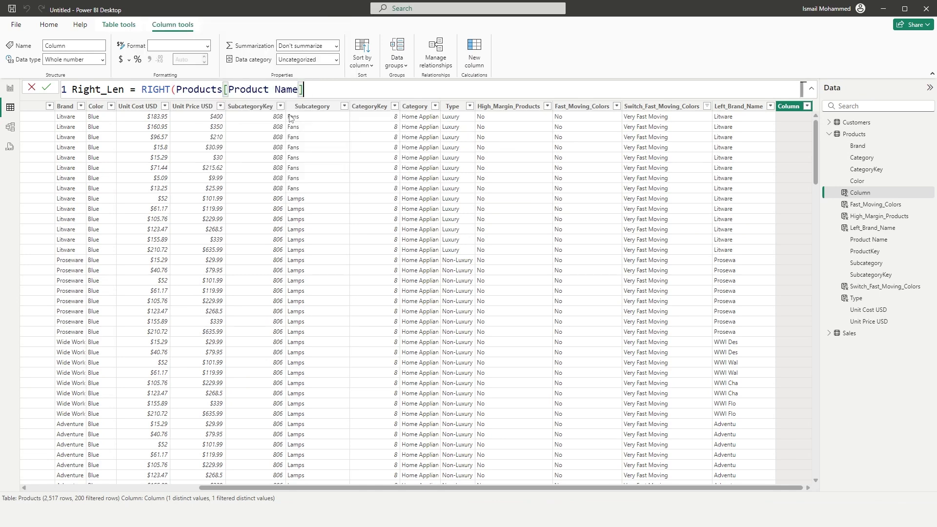
# Step: Complete the RIGHT formula with Products[Product Name] and 4 characters, and commit it
pyautogui.write('Name')
pyautogui.press('Down')
pyautogui.press('Down')
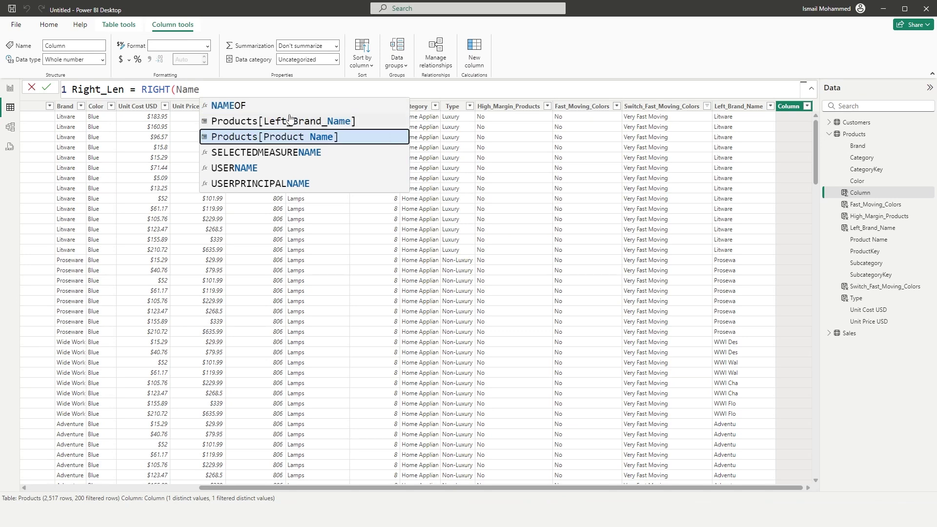
pyautogui.press('Tab')
pyautogui.write(',')
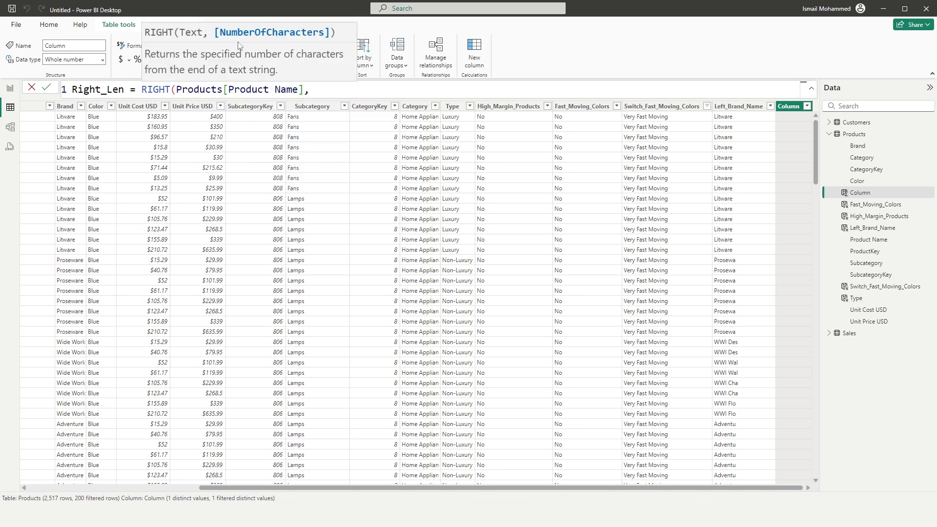
pyautogui.write('4)')
pyautogui.press('Return')
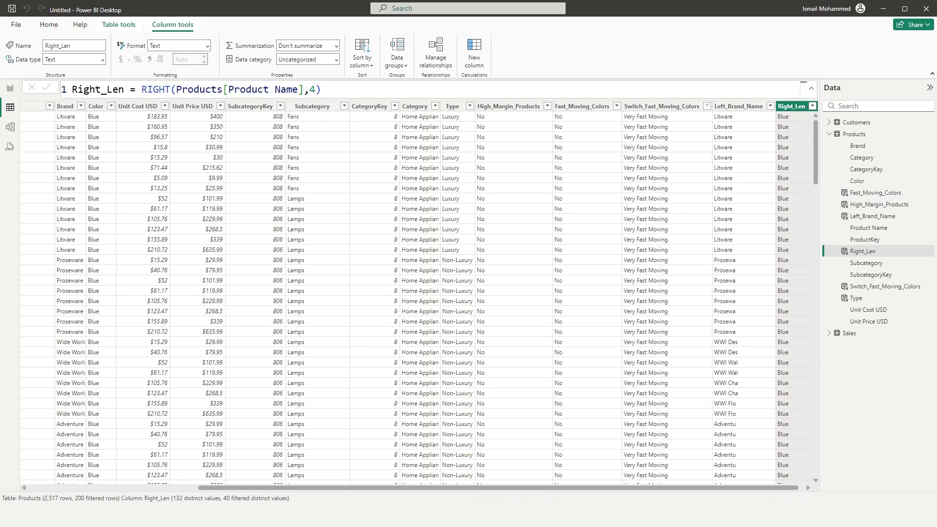
# Step: Replace the fixed character count in the Left_Brand_Name column's LEFT formula with a FIND function
pyautogui.moveTo(708, 488); pyautogui.dragTo(490, 500)
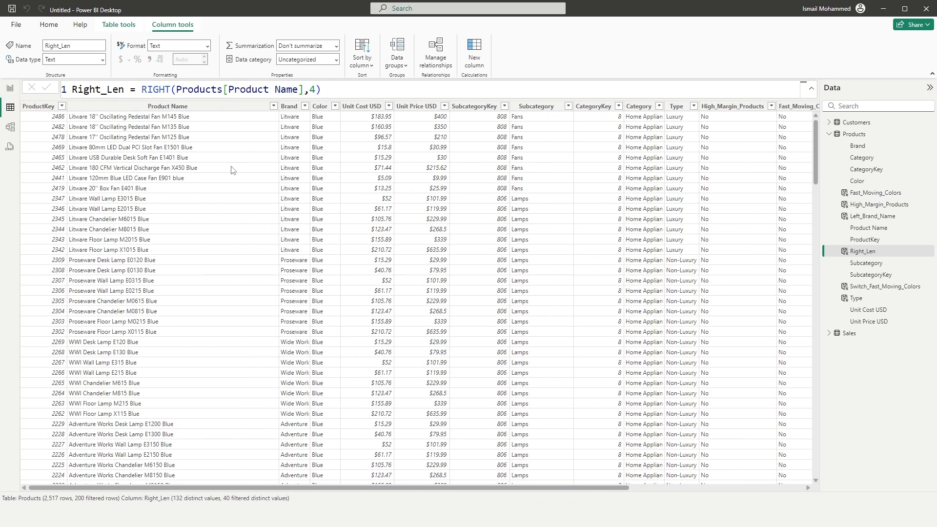
pyautogui.moveTo(596, 491); pyautogui.dragTo(771, 488)
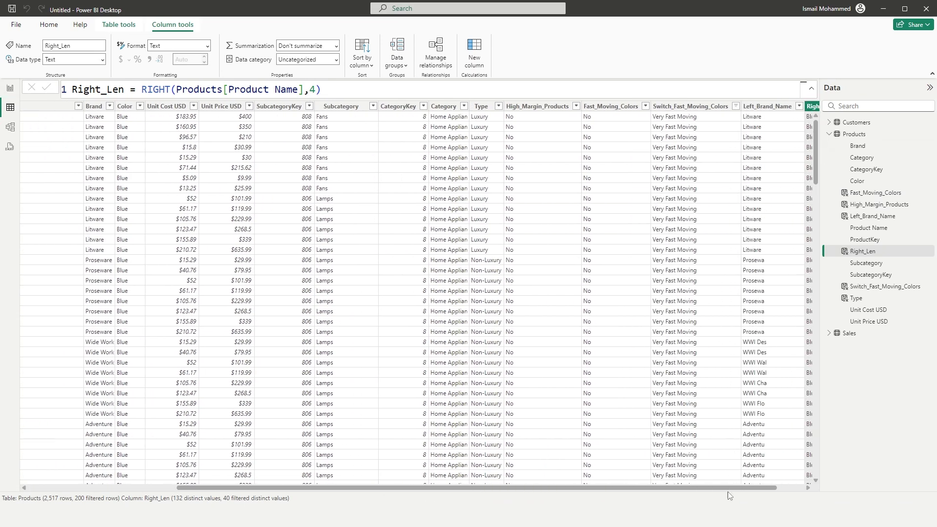
pyautogui.click(717, 459)
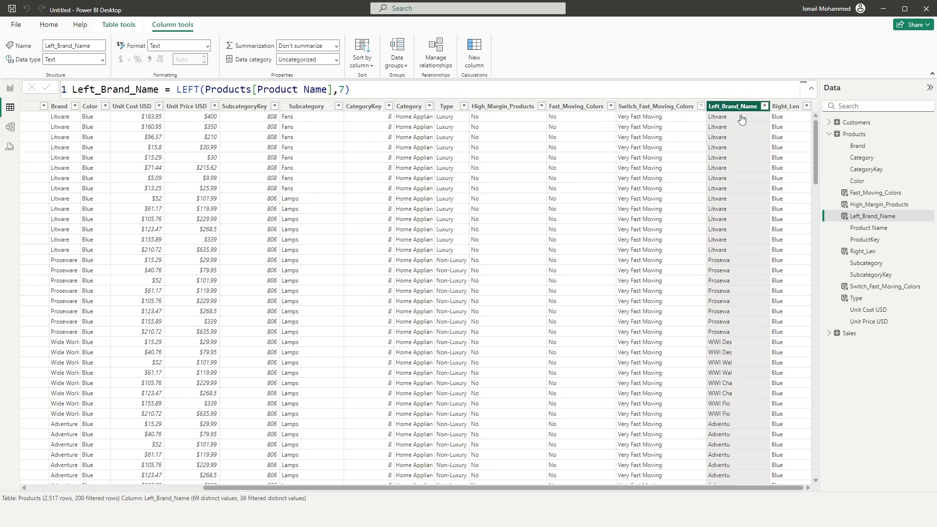
pyautogui.moveTo(741, 488); pyautogui.dragTo(467, 484)
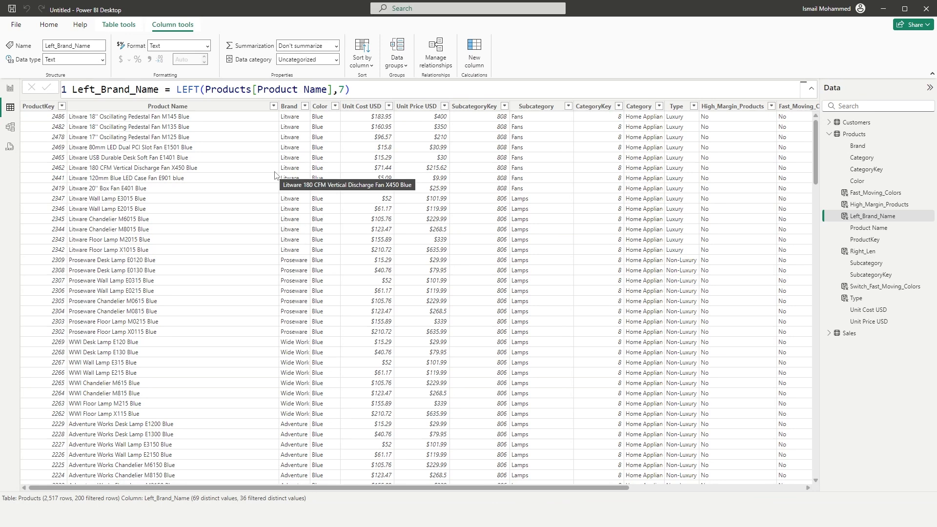
pyautogui.doubleClick(341, 89)
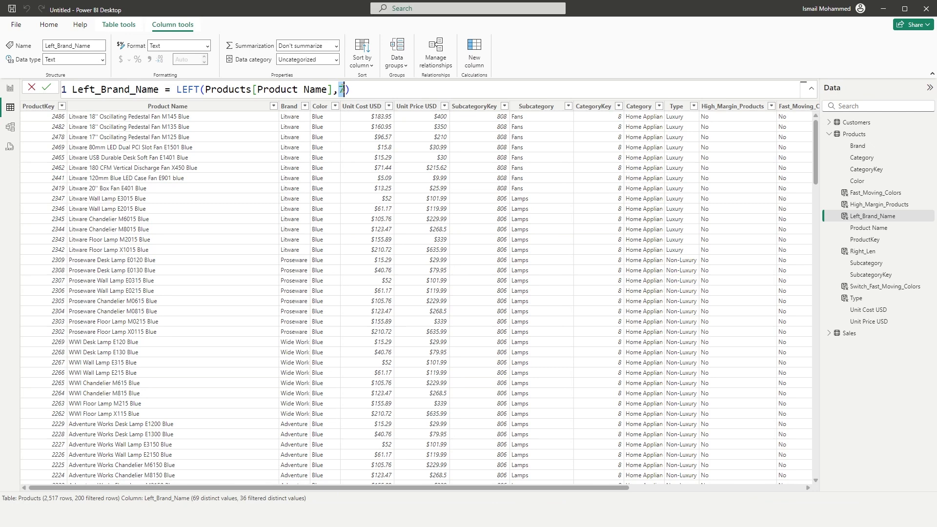
pyautogui.press('BackSpace')
pyautogui.write('fin')
pyautogui.press('Tab')
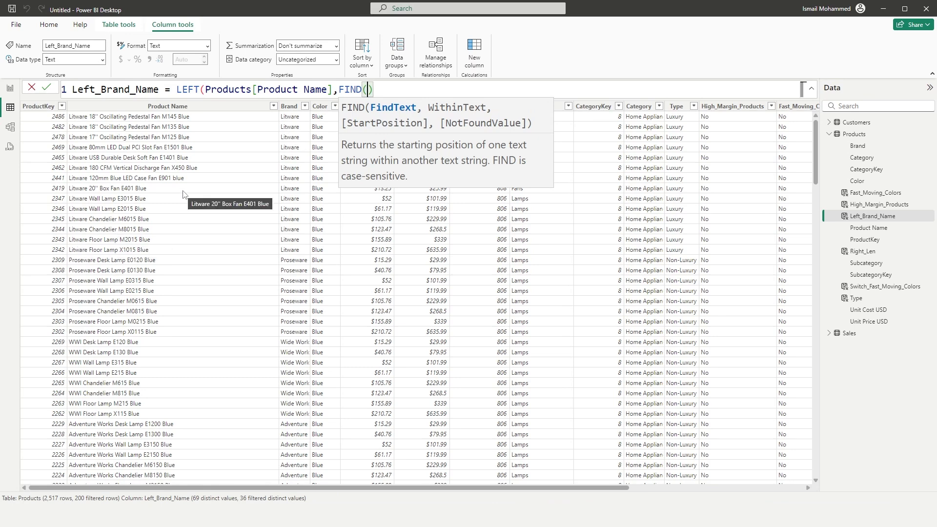
# Step: Make the FIND function in the Left_Brand_Name formula look for a space (" ") within Products[Product Name]
pyautogui.write('" "')
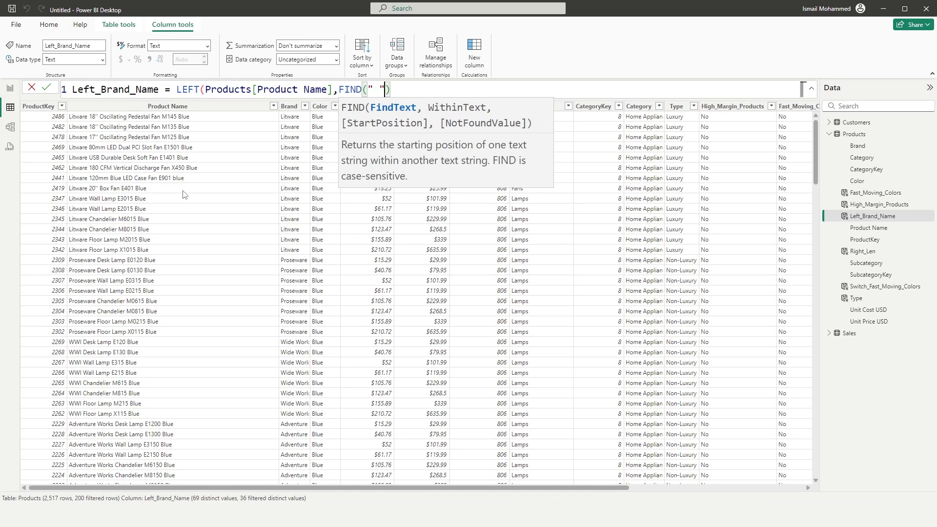
pyautogui.write(',')
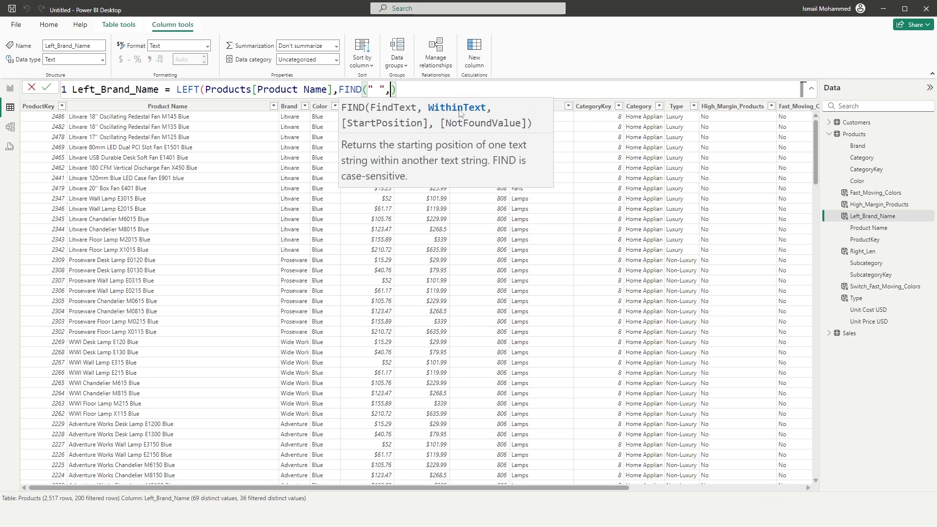
pyautogui.write('Produ')
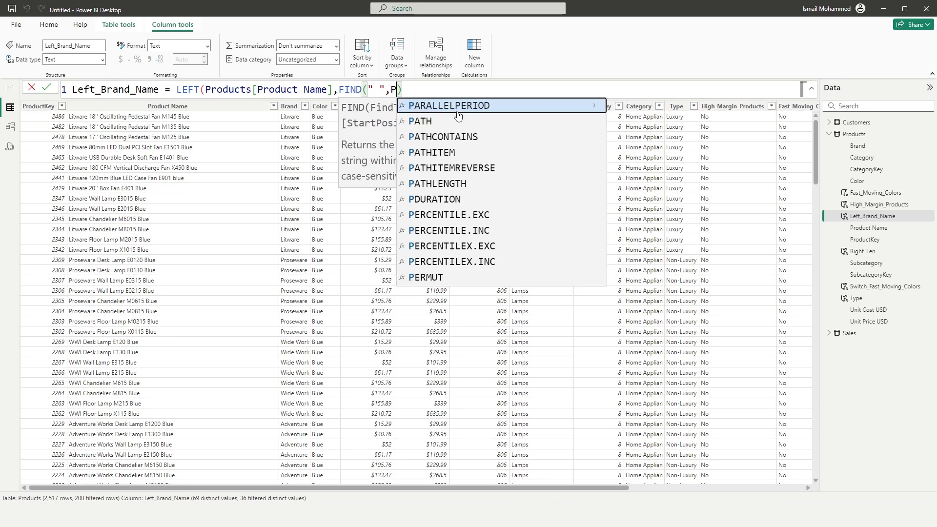
pyautogui.press('Down')
pyautogui.press('Down')
pyautogui.press('Down')
pyautogui.press('Down')
pyautogui.press('Down')
pyautogui.press('Down')
pyautogui.press('Down')
pyautogui.press('Down')
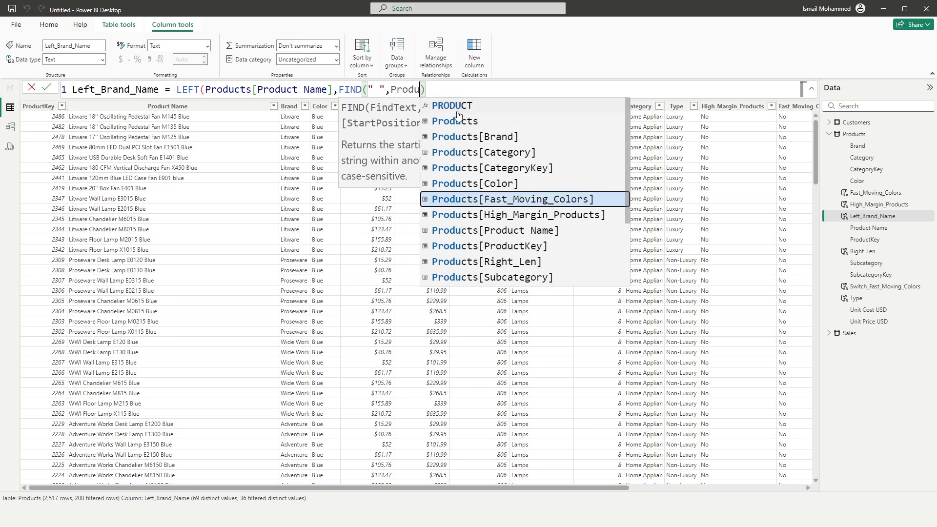
pyautogui.press('Tab')
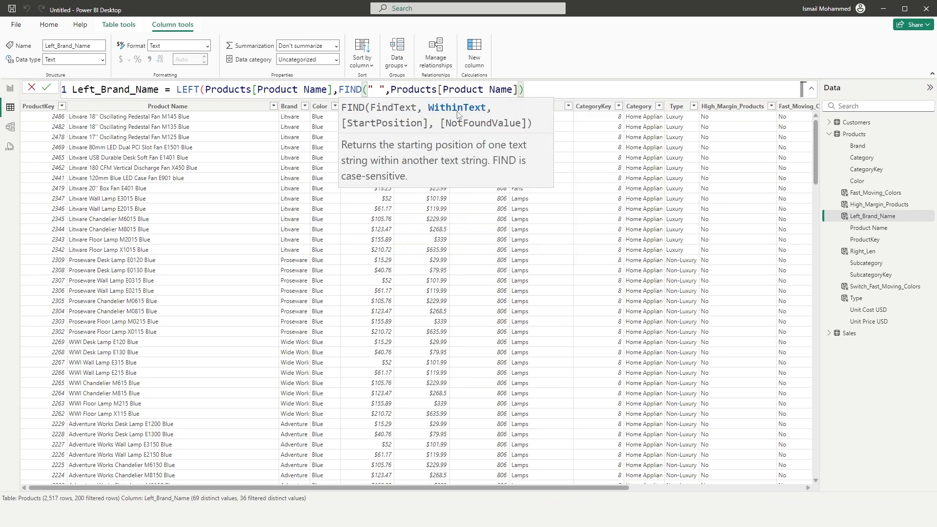
# Step: Finish the Left_Brand_Name formula's FIND with start position 1 and not-found value 50, commit it, and review the resulting column
pyautogui.write(',')
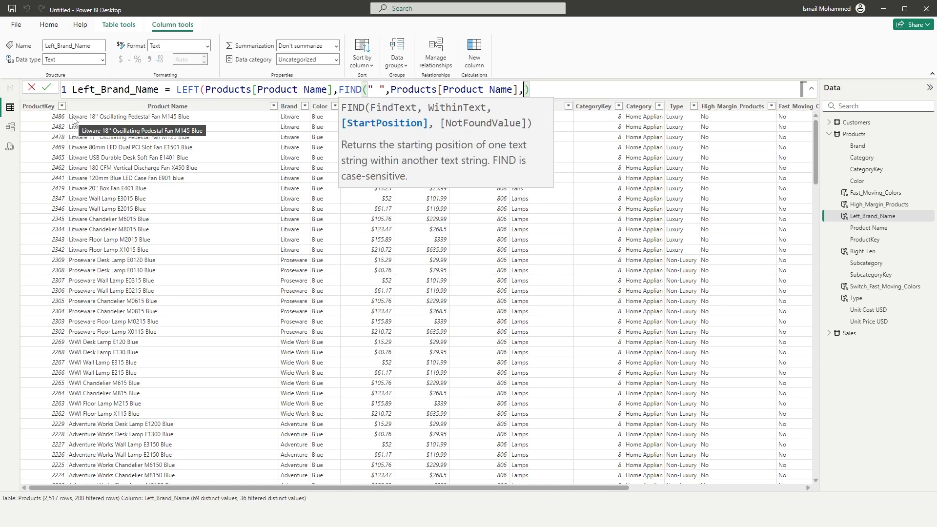
pyautogui.write('1')
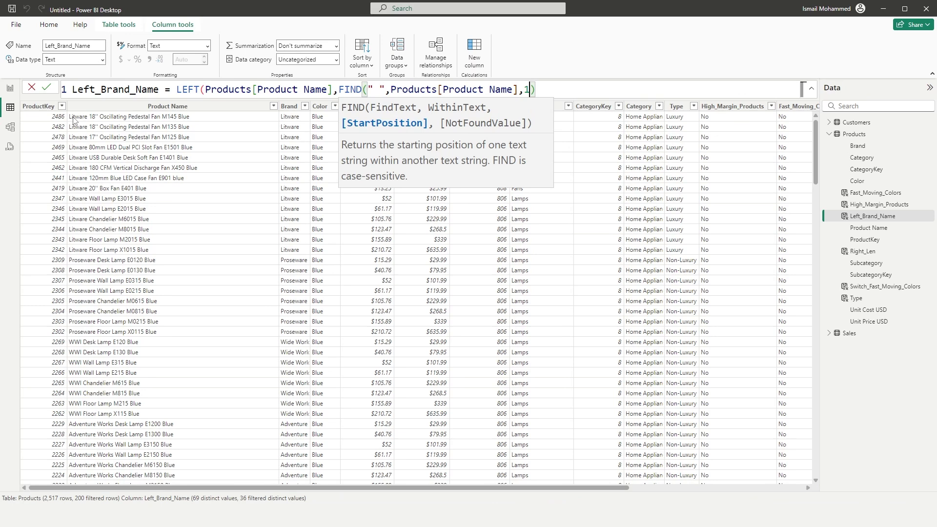
pyautogui.write(',')
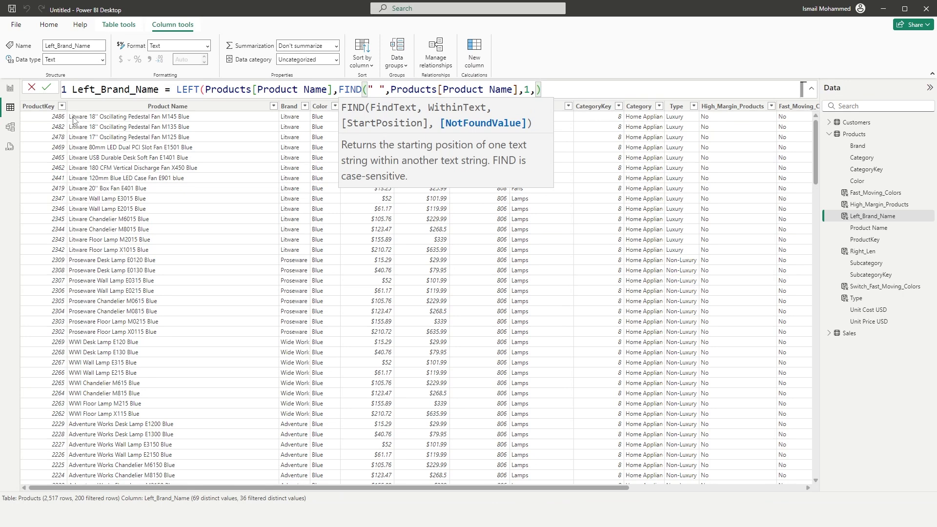
pyautogui.write('50')
pyautogui.click(566, 91)
pyautogui.write(')')
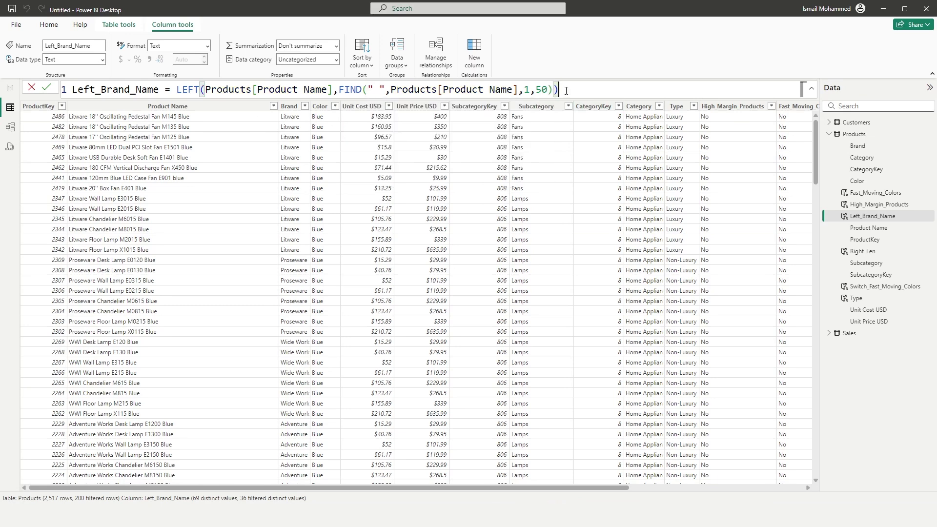
pyautogui.click(49, 89)
pyautogui.moveTo(584, 490); pyautogui.dragTo(634, 492)
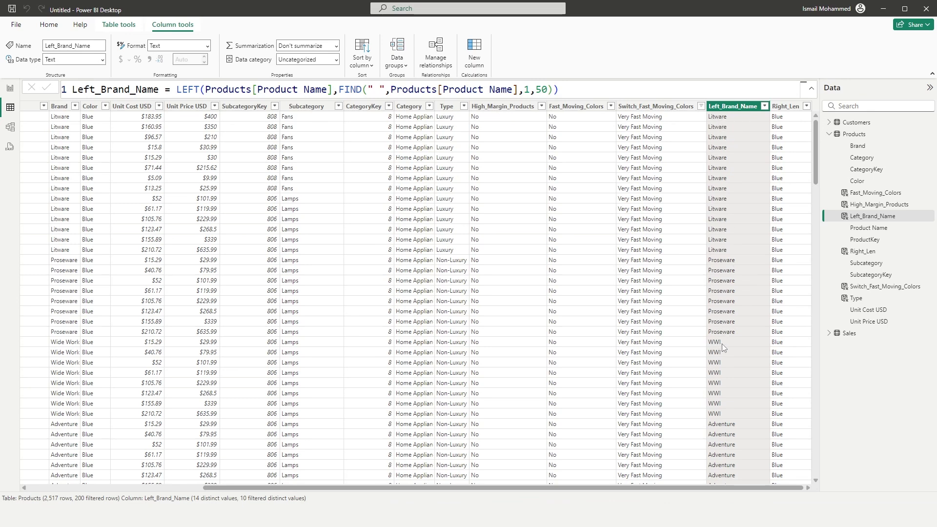
pyautogui.moveTo(816, 151); pyautogui.dragTo(787, 202)
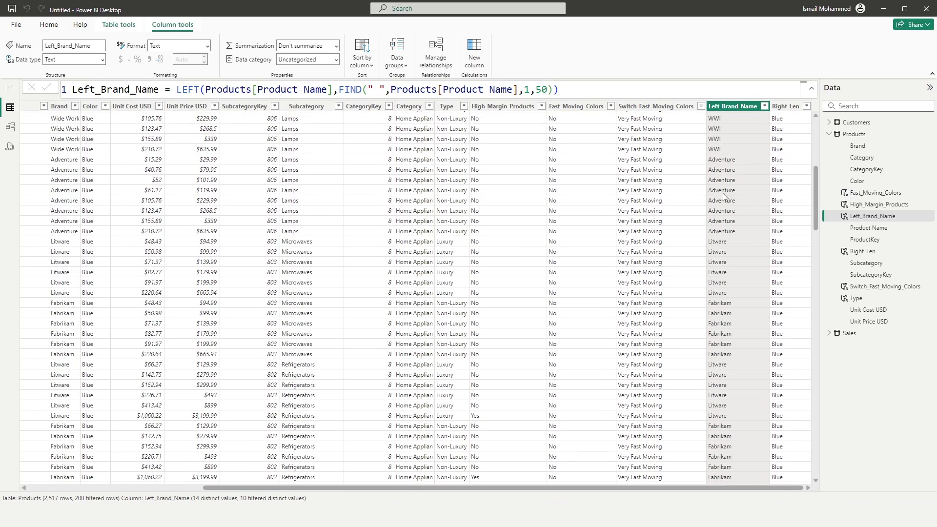
pyautogui.moveTo(818, 173); pyautogui.dragTo(815, 121)
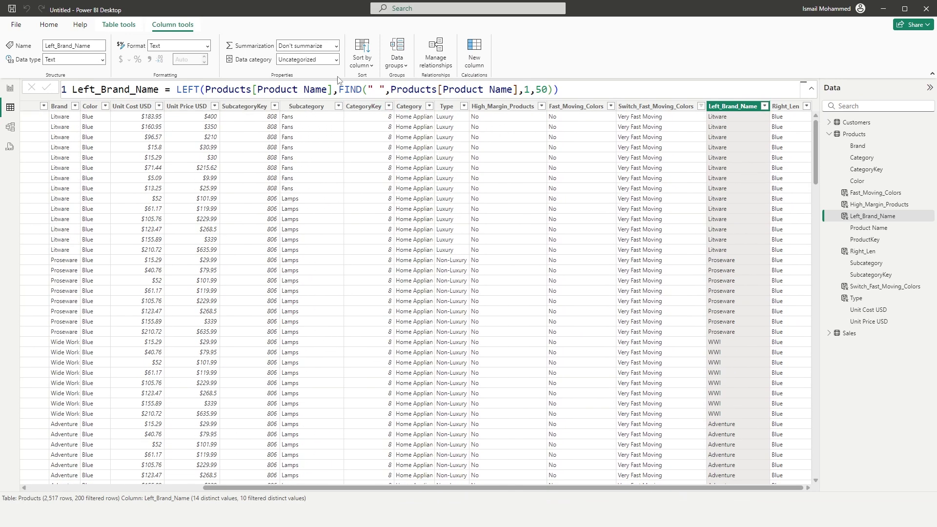
pyautogui.moveTo(339, 90); pyautogui.dragTo(553, 90)
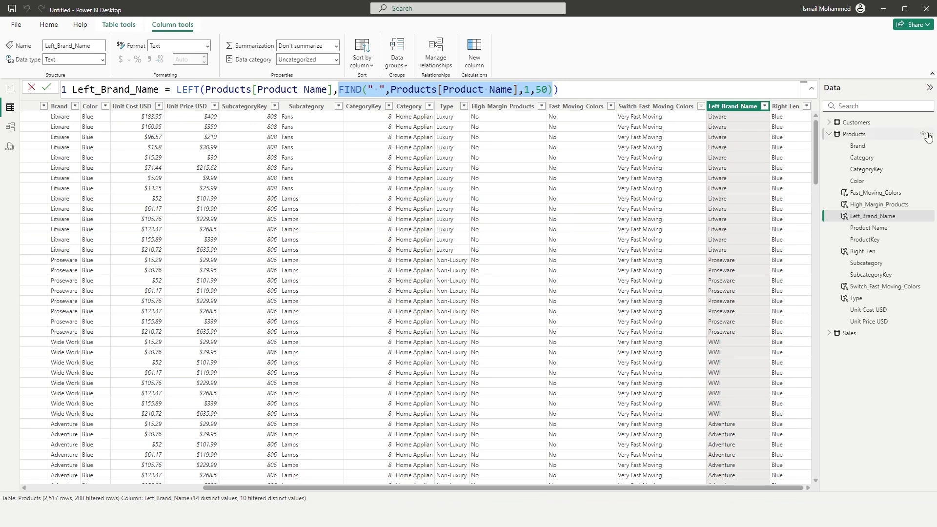
# Step: Add a calculated column named Uppercase_Brand to the Products table that applies UPPER to Products[Left_Brand_Name]
pyautogui.rightClick(857, 134)
pyautogui.click(874, 152)
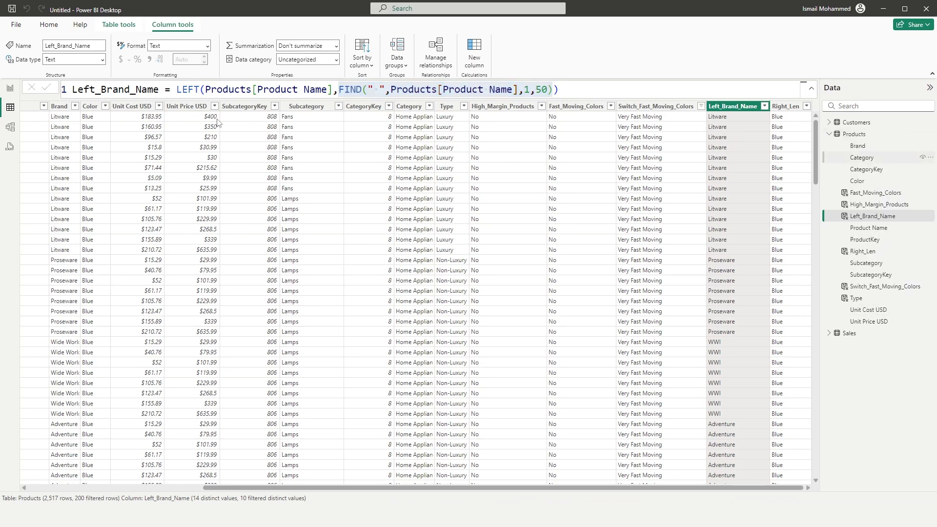
pyautogui.write('Upperc')
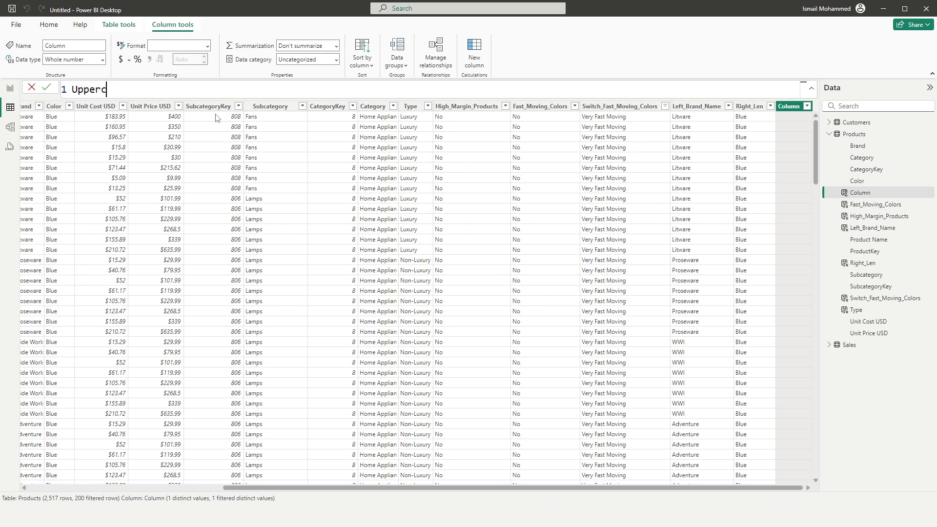
pyautogui.write('ase_Brand = Upp')
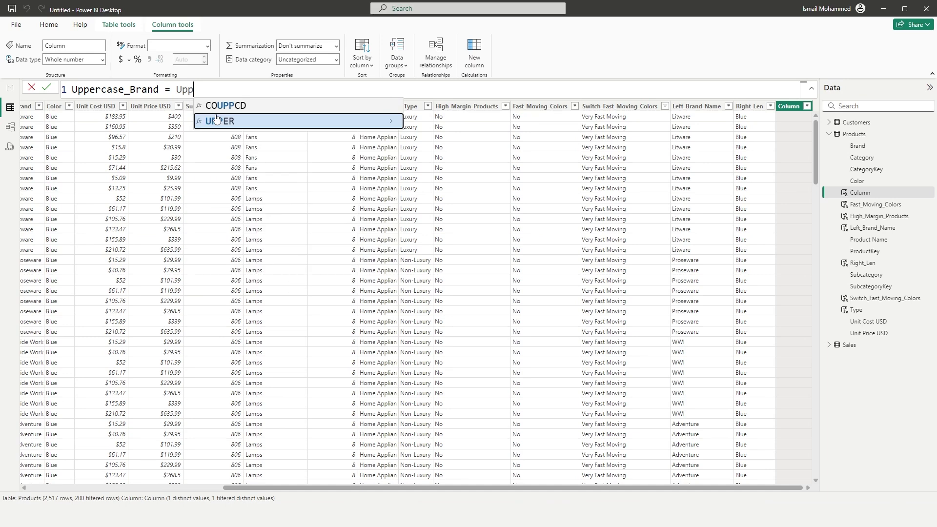
pyautogui.click(214, 122)
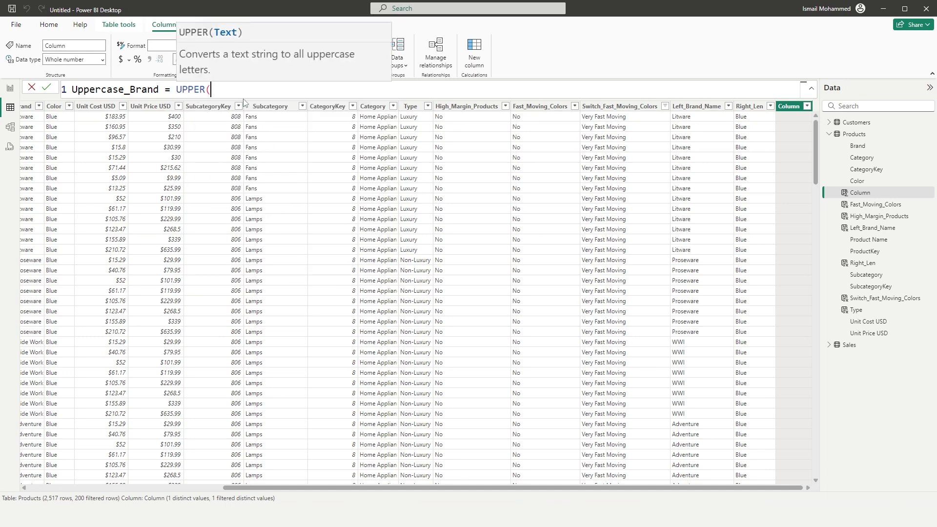
pyautogui.write('Left')
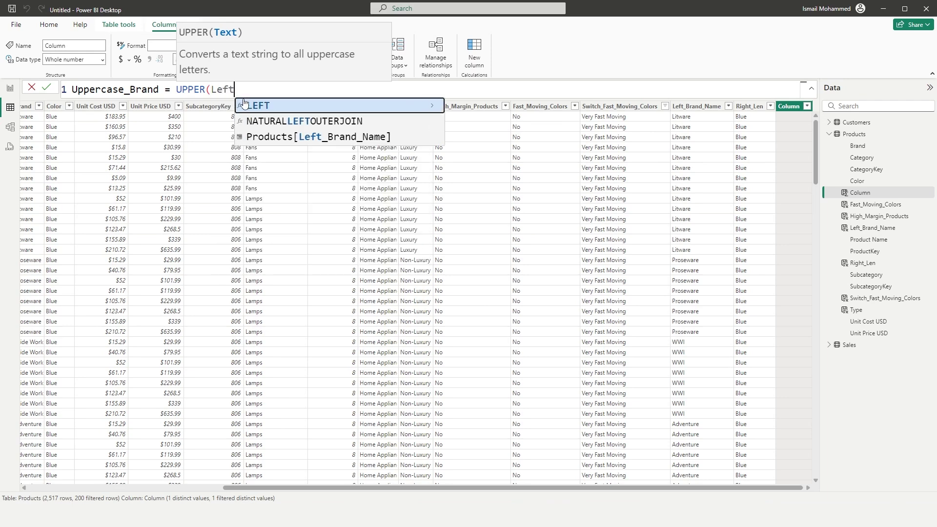
pyautogui.press('Down')
pyautogui.press('Down')
pyautogui.press('Tab')
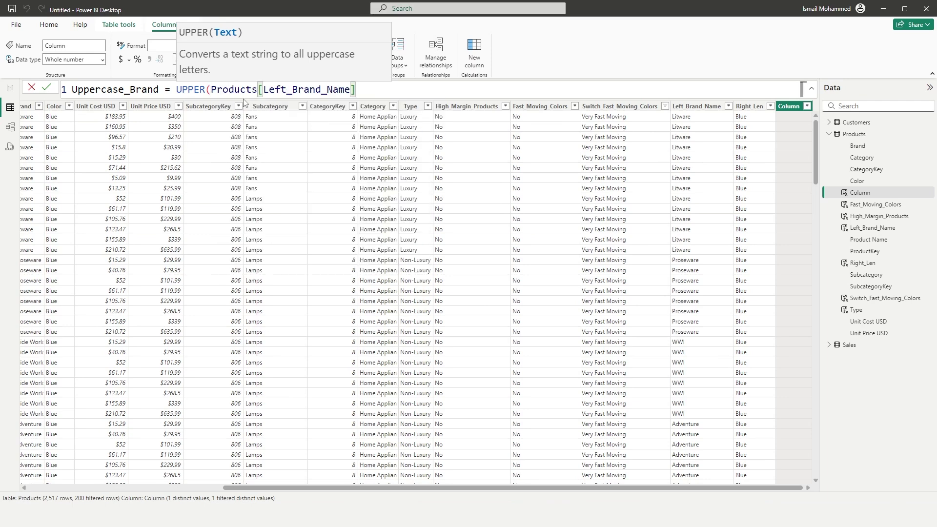
pyautogui.write(')')
pyautogui.press('Return')
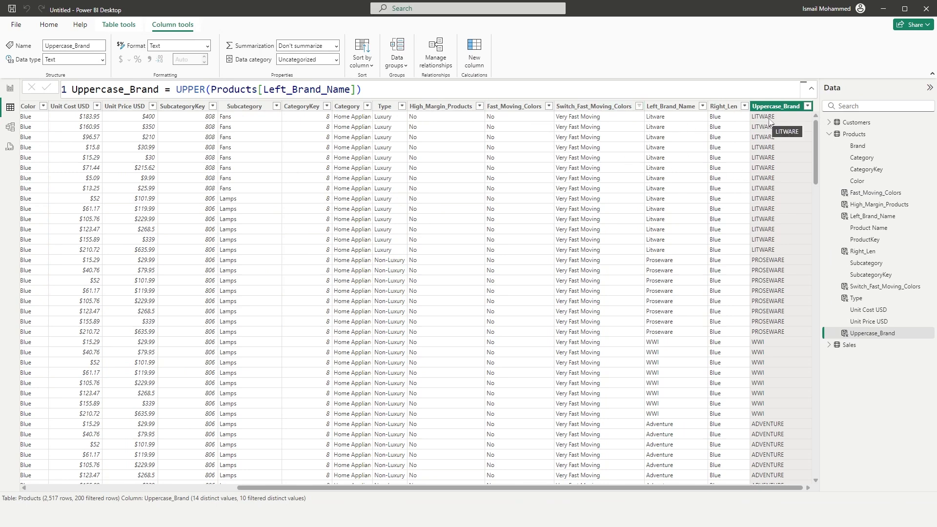
# Step: Add a calculated column named Lower_Brand_Name to the Products table that applies LOWER to Products[Left_Brand_Name]
pyautogui.rightClick(925, 136)
pyautogui.click(884, 152)
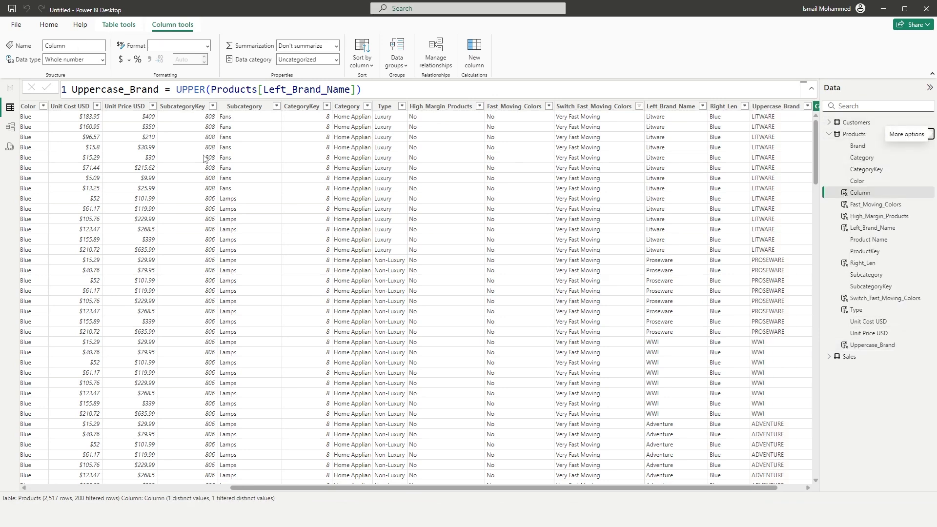
pyautogui.write('Lower_Brand_Name = Lower')
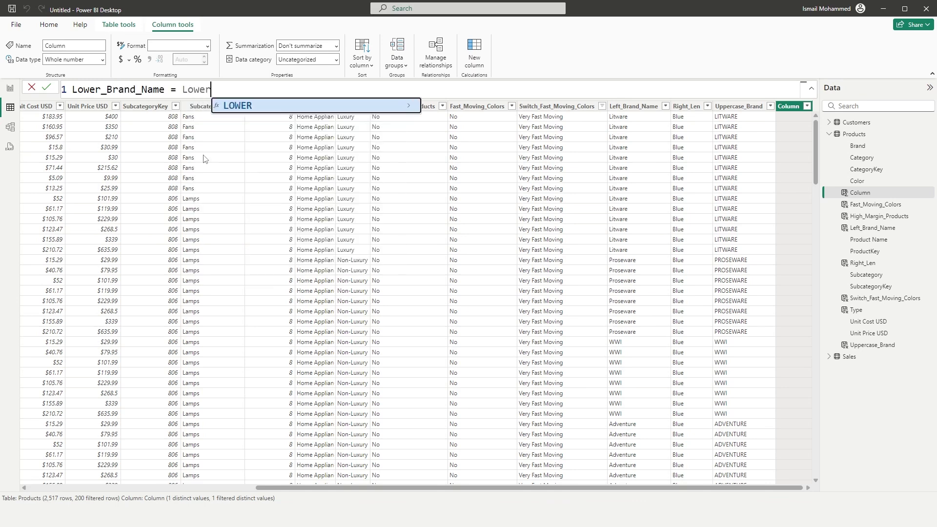
pyautogui.press('Tab')
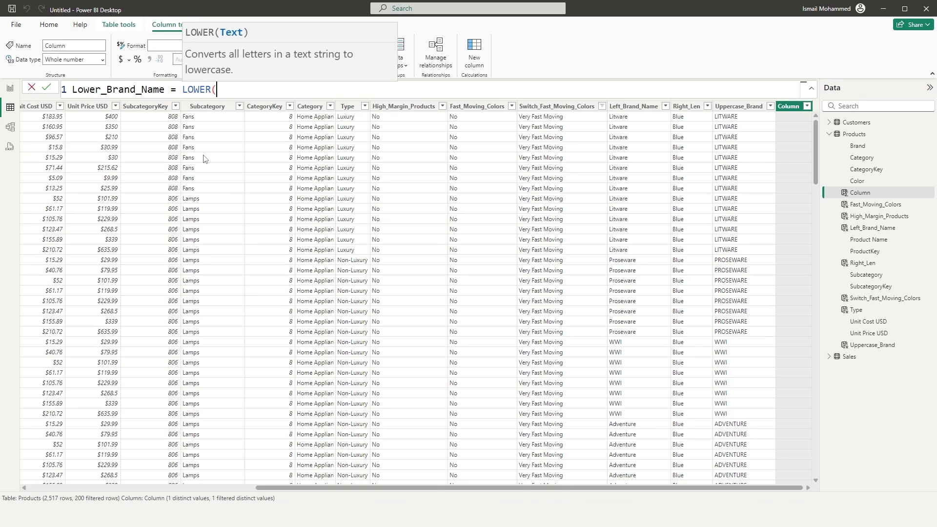
pyautogui.write('Bran')
pyautogui.press('Down')
pyautogui.press('Tab')
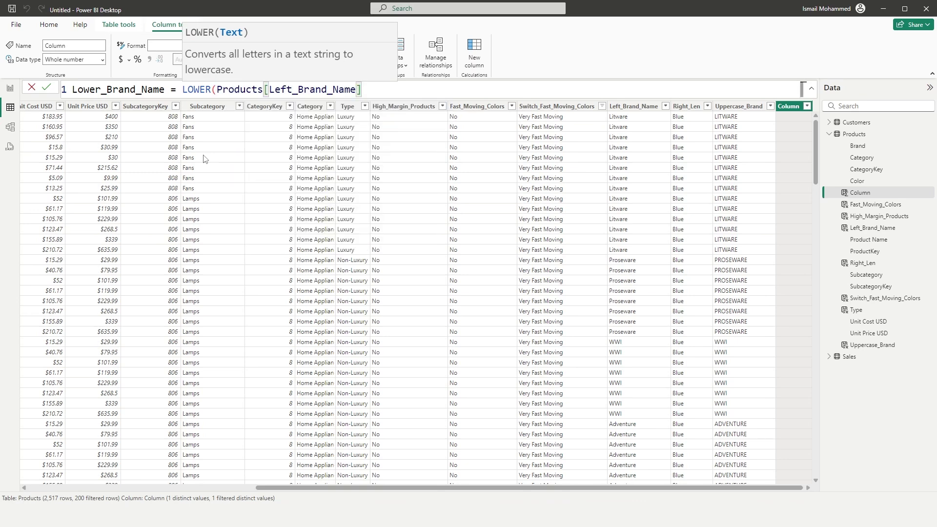
pyautogui.write(')')
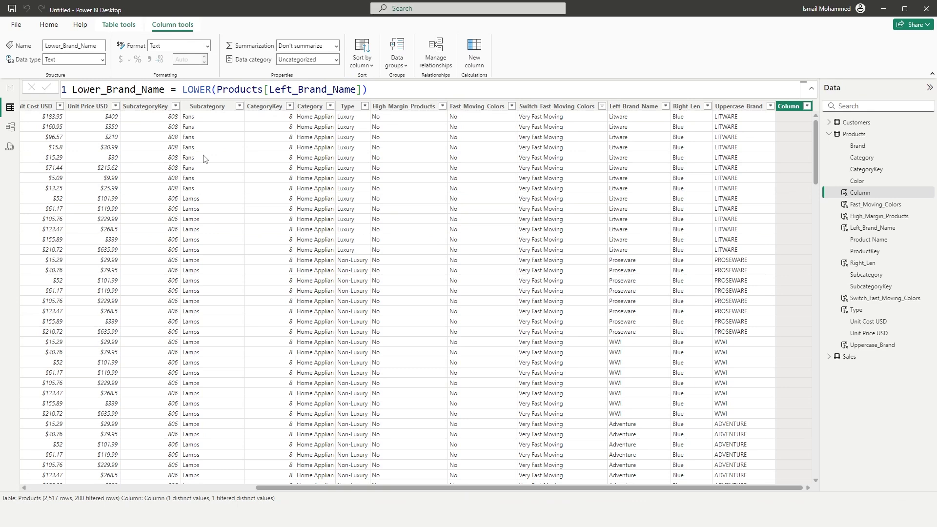
pyautogui.press('Return')
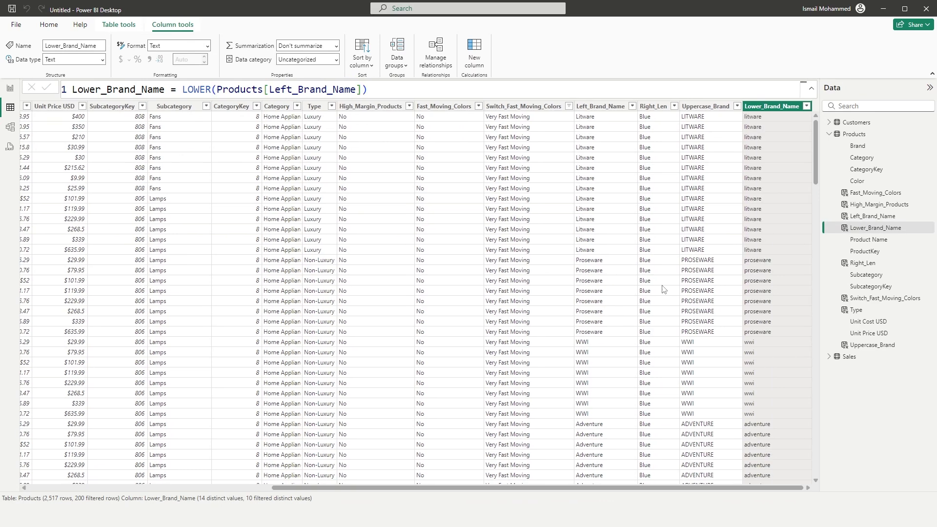
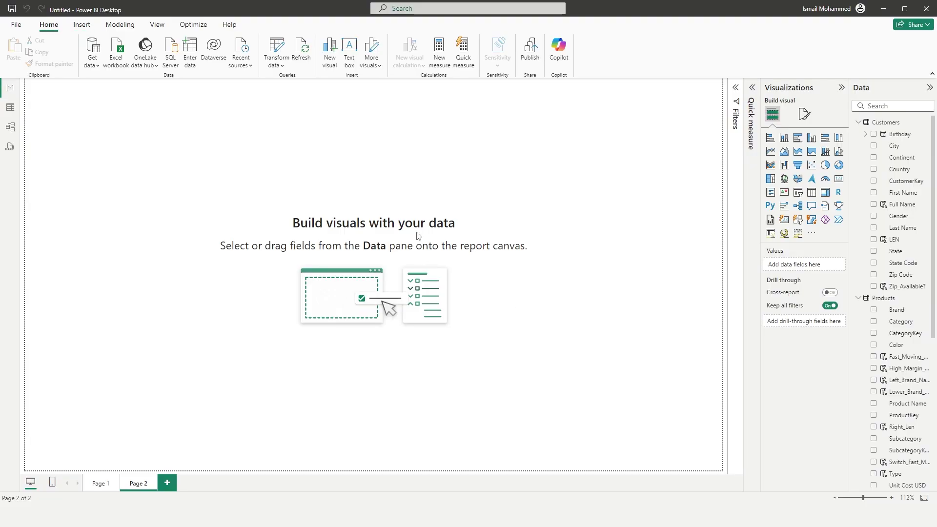
# Step: Create a measure named Today in the Customers table with the formula TODAY() and commit it
pyautogui.click(858, 124)
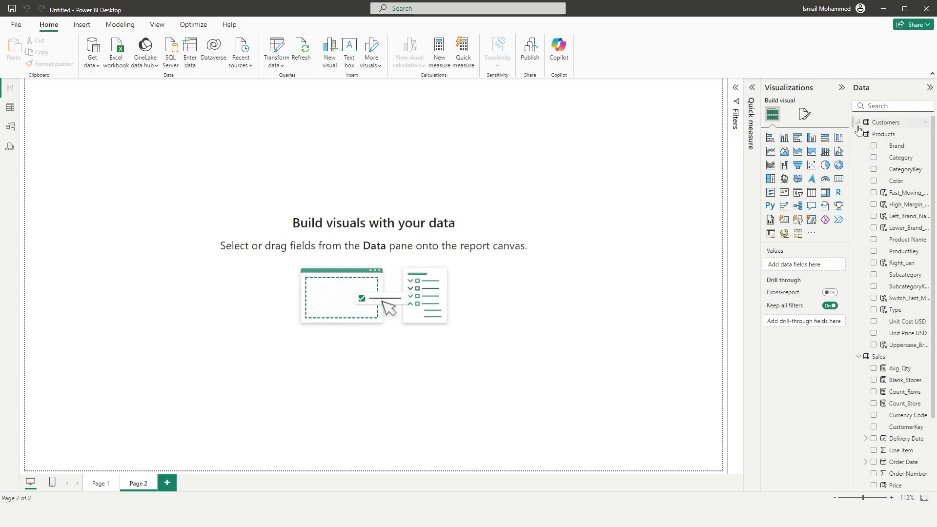
pyautogui.click(934, 125)
pyautogui.click(882, 143)
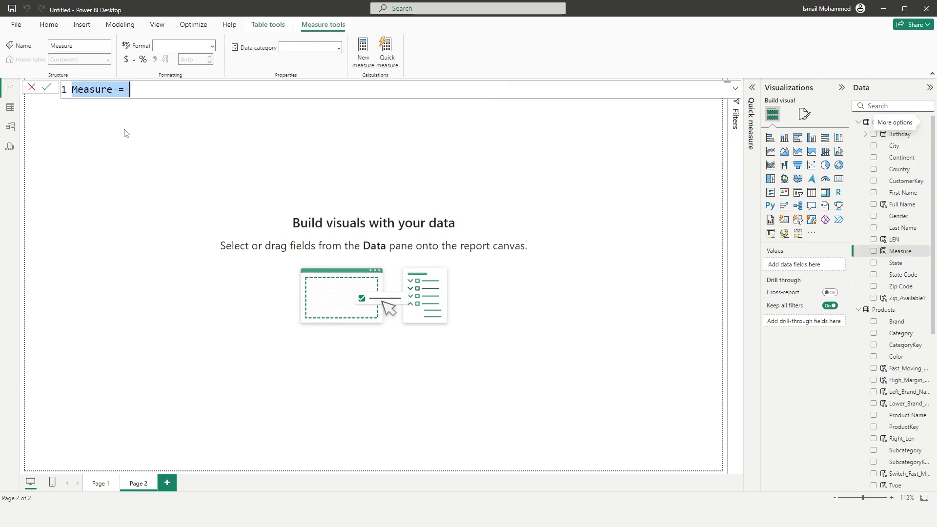
pyautogui.write('Today ')
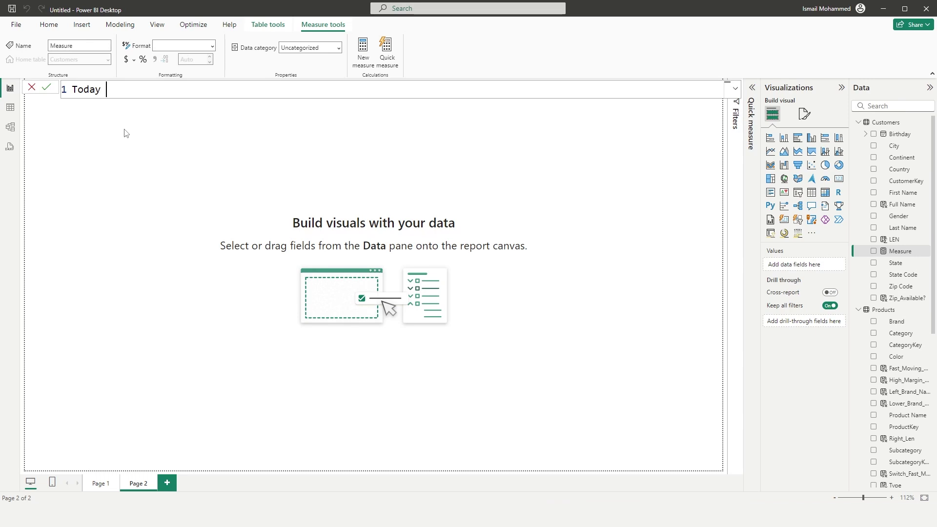
pyautogui.write('= tod')
pyautogui.press('Tab')
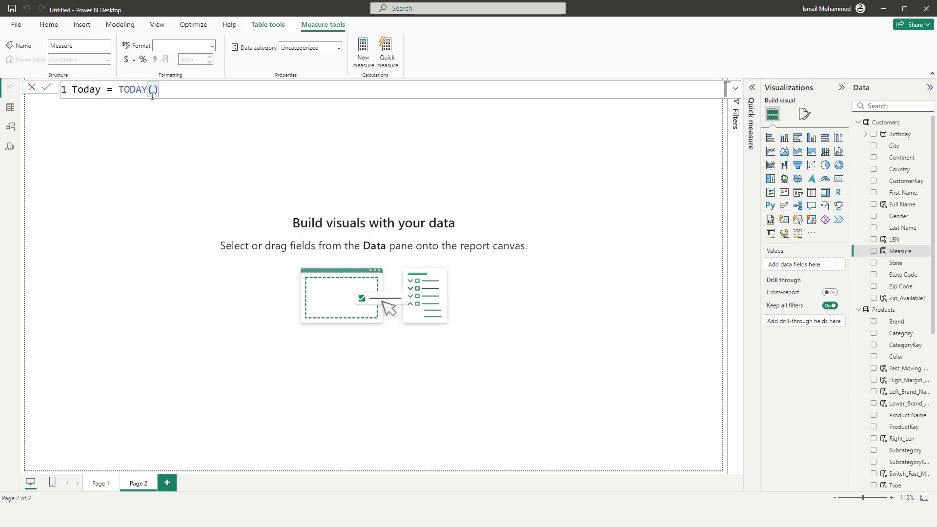
pyautogui.click(47, 87)
# Step: Show the Today measure as a card visual on the Page 2 canvas, then widen and reposition the card
pyautogui.moveTo(910, 273); pyautogui.dragTo(345, 193)
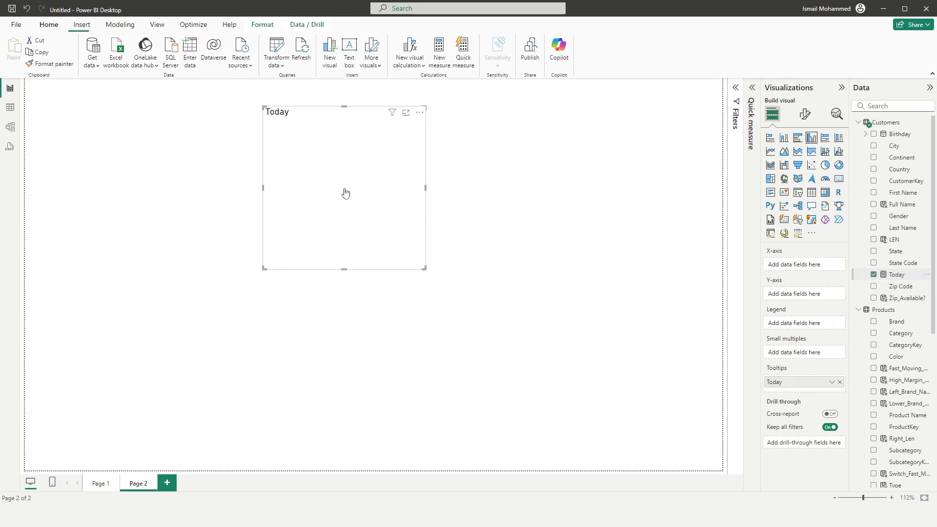
pyautogui.click(839, 178)
pyautogui.moveTo(425, 189); pyautogui.dragTo(569, 190)
pyautogui.moveTo(467, 230); pyautogui.dragTo(436, 243)
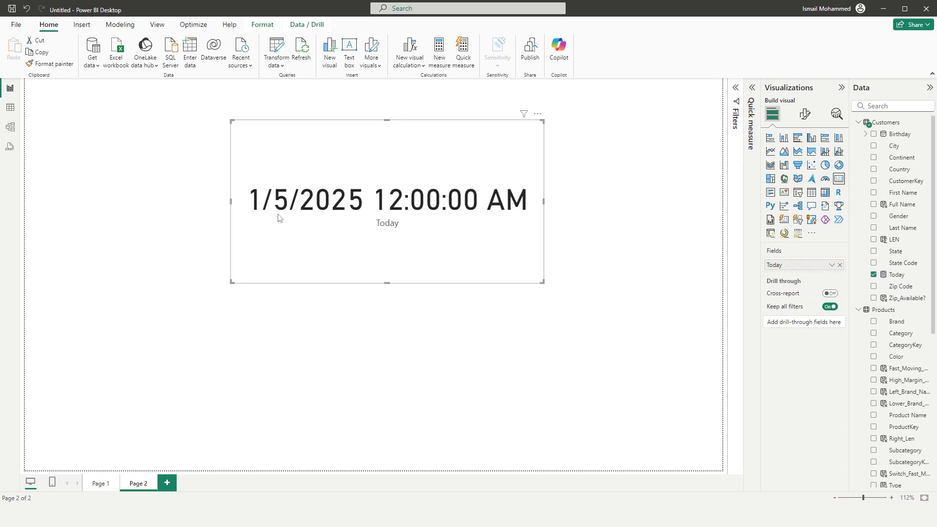
# Step: Set the Today measure's format to 14-Mar-01 (dd-mmm-yy) and move its card to the left side of the canvas
pyautogui.click(897, 274)
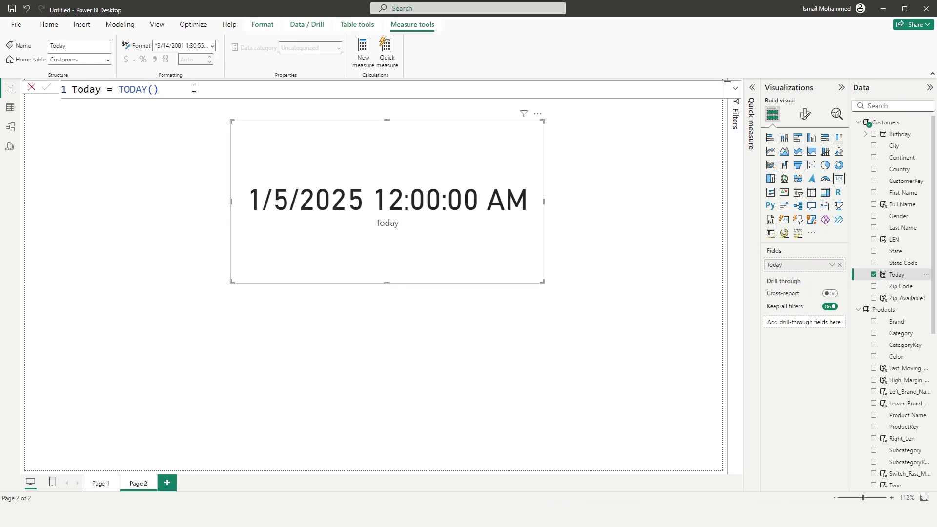
pyautogui.click(212, 46)
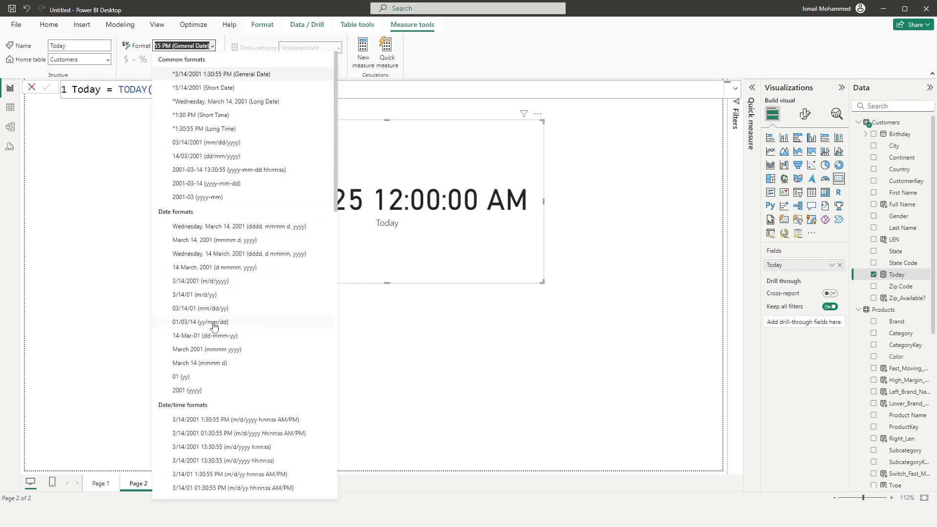
pyautogui.press('Escape')
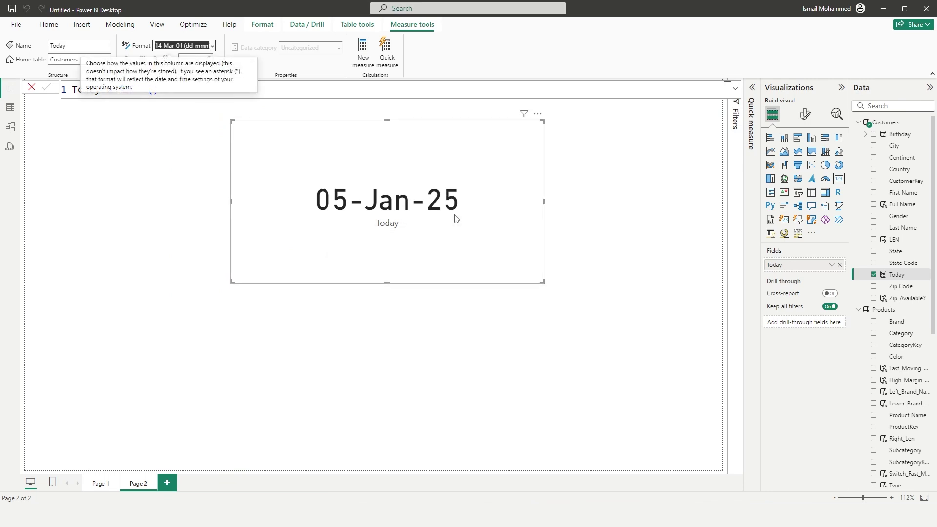
pyautogui.moveTo(464, 246); pyautogui.dragTo(297, 248)
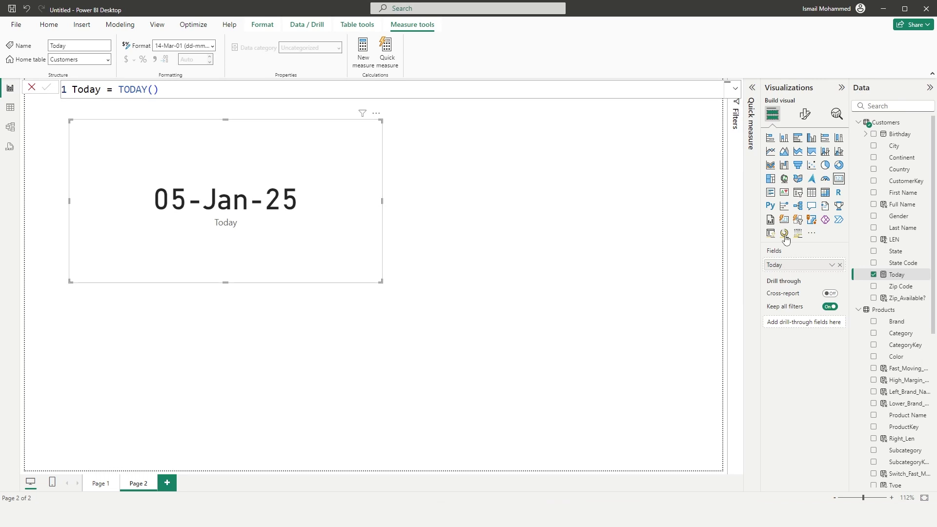
# Step: Create a measure named Now in the Customers table with the formula NOW() and show it as a card beside the Today card
pyautogui.rightClick(922, 126)
pyautogui.click(887, 148)
pyautogui.write('Now ')
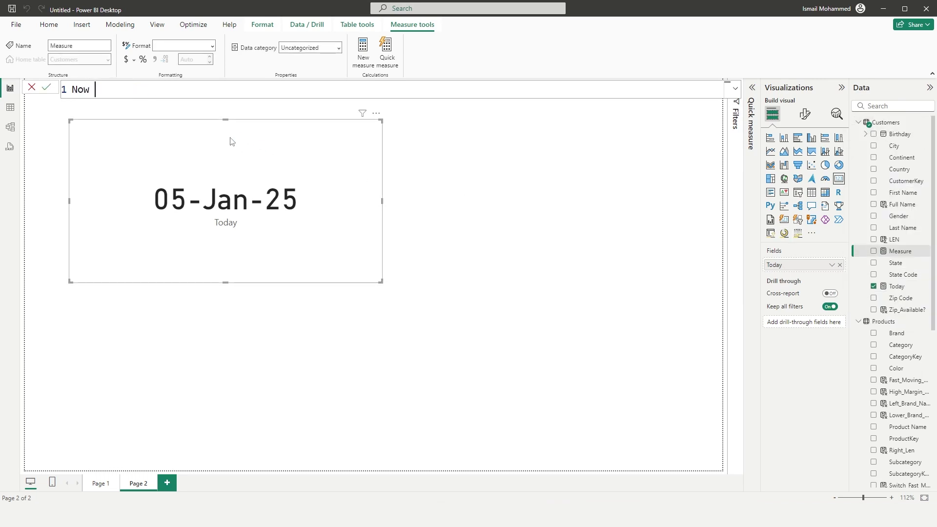
pyautogui.write('= NOW()')
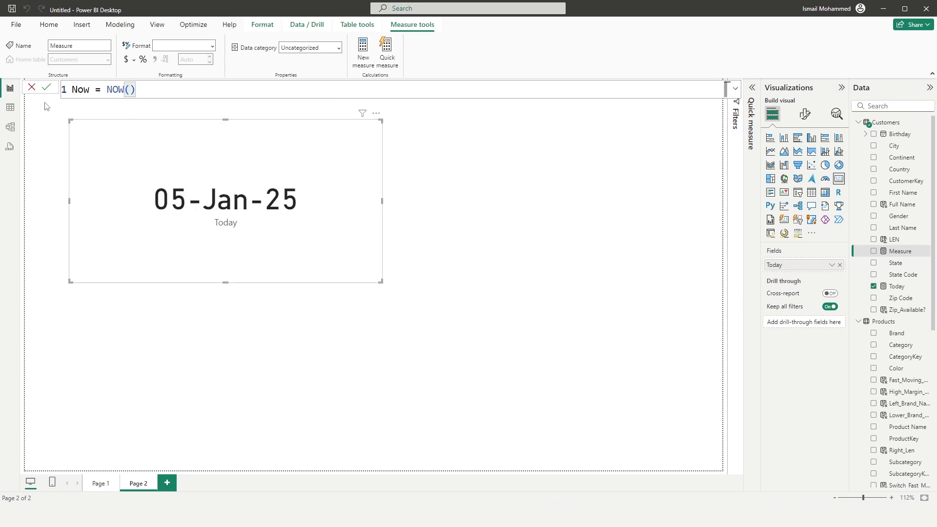
pyautogui.click(46, 88)
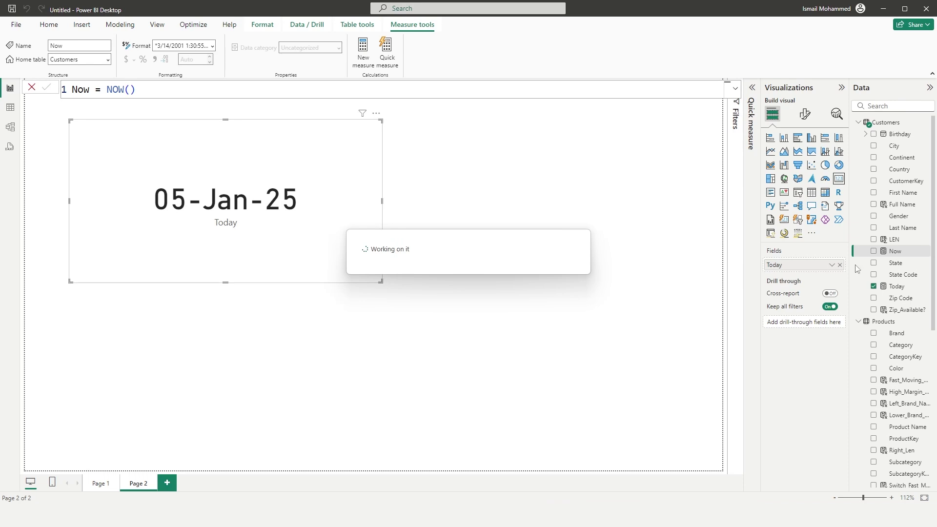
pyautogui.moveTo(895, 251); pyautogui.dragTo(562, 190)
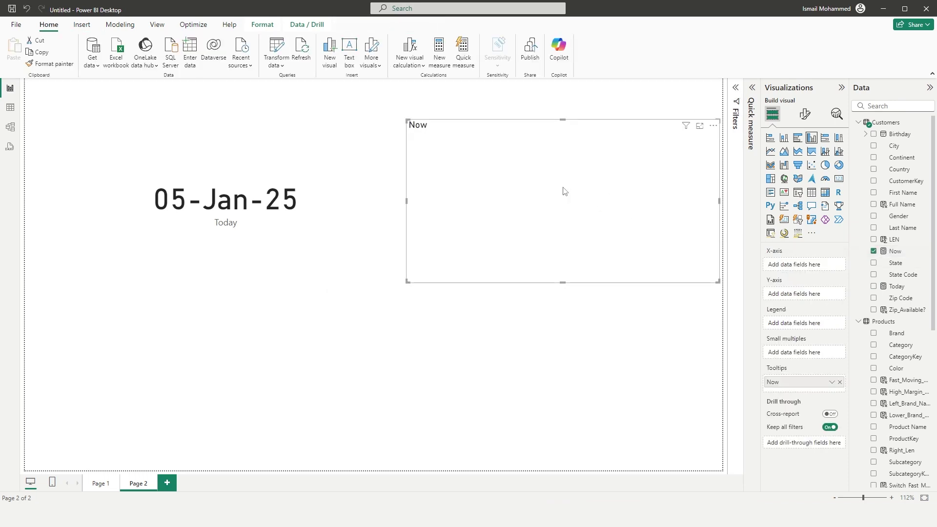
pyautogui.click(839, 179)
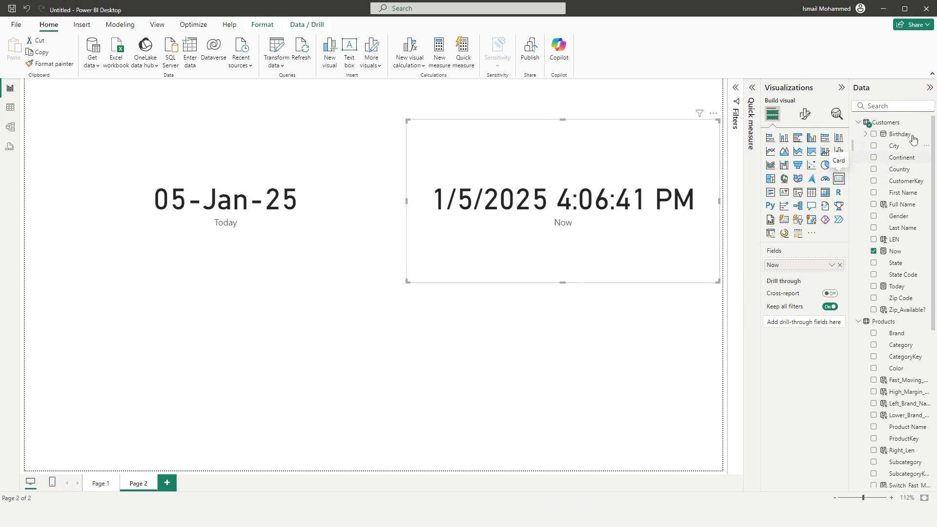
# Step: Create a measure named Year in the Customers table that applies YEAR to the TODAY() function and commit it
pyautogui.click(926, 122)
pyautogui.click(307, 138)
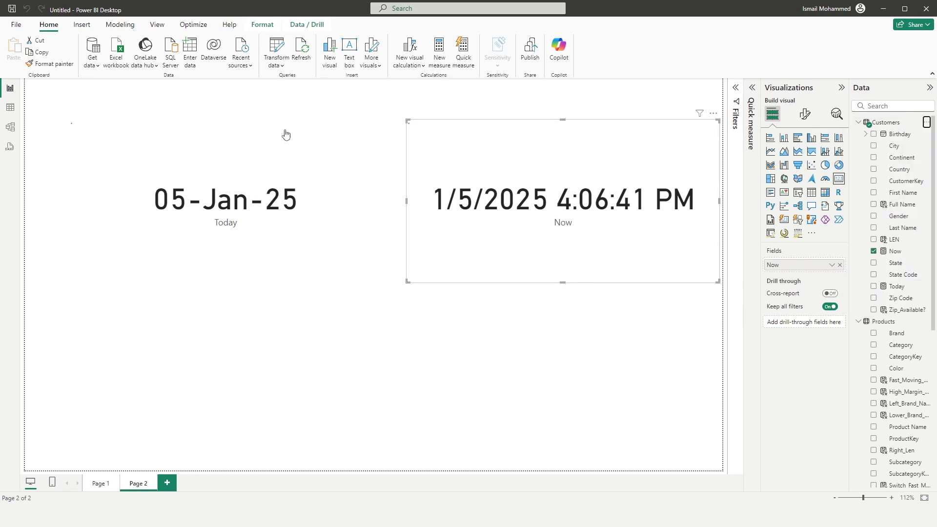
pyautogui.write('Yea')
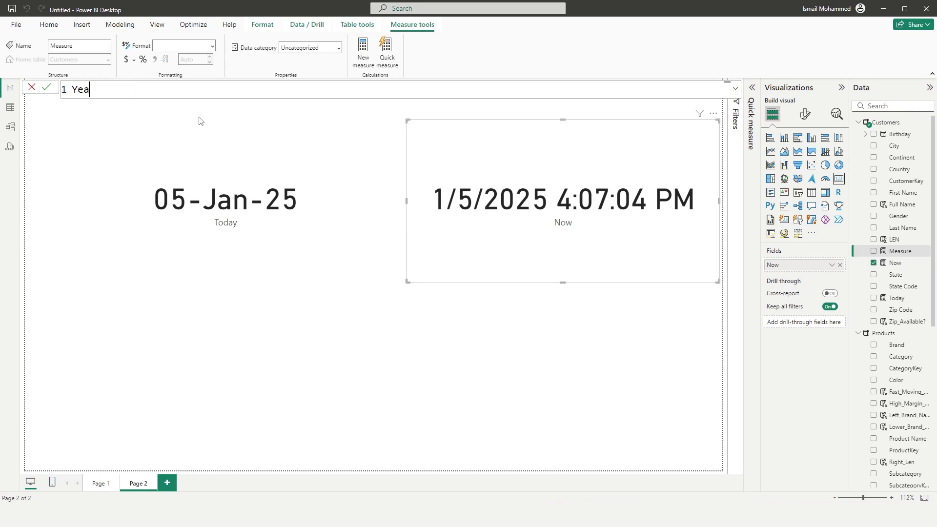
pyautogui.write('r = Year')
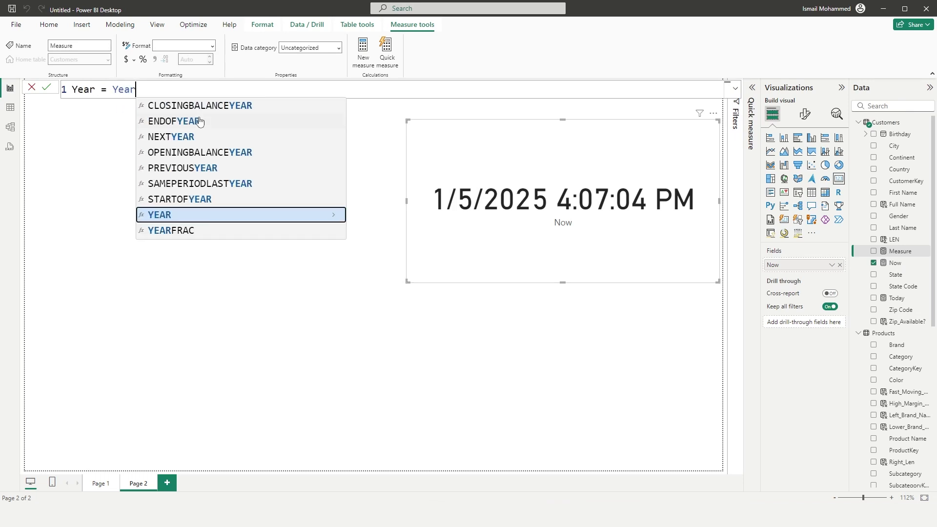
pyautogui.press('Tab')
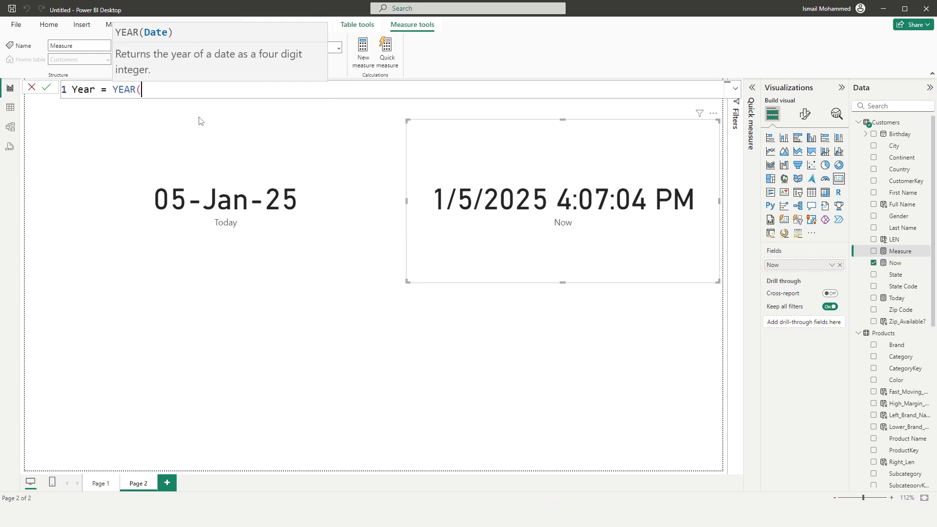
pyautogui.write('today')
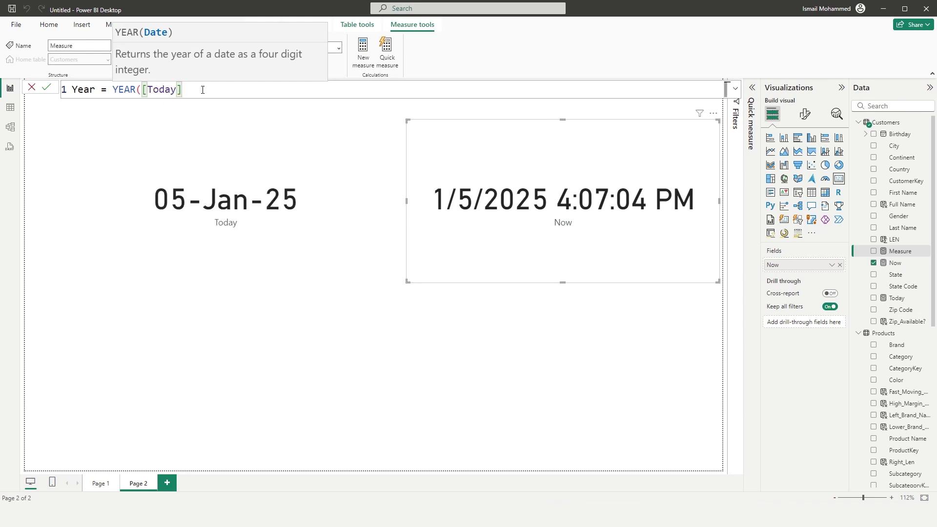
pyautogui.moveTo(182, 89); pyautogui.dragTo(143, 89)
pyautogui.press('BackSpace')
pyautogui.write('today')
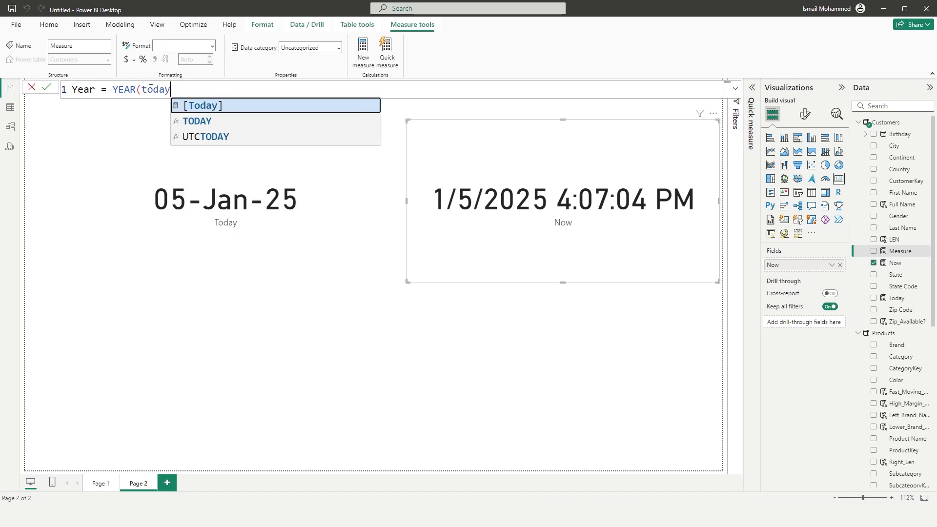
pyautogui.press('Down')
pyautogui.press('Tab')
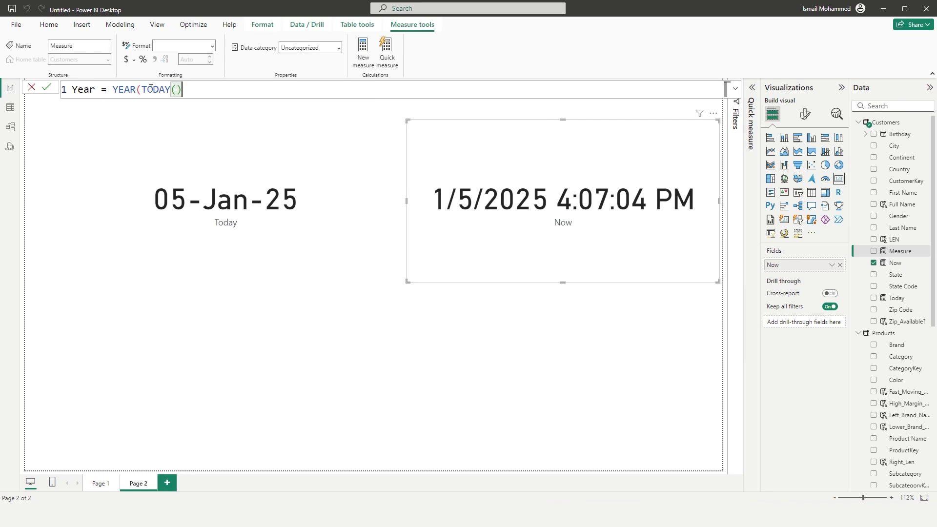
pyautogui.click(47, 88)
# Step: Show the Year measure as a card below the Today card and shift the Today card up into line with it
pyautogui.click(465, 360)
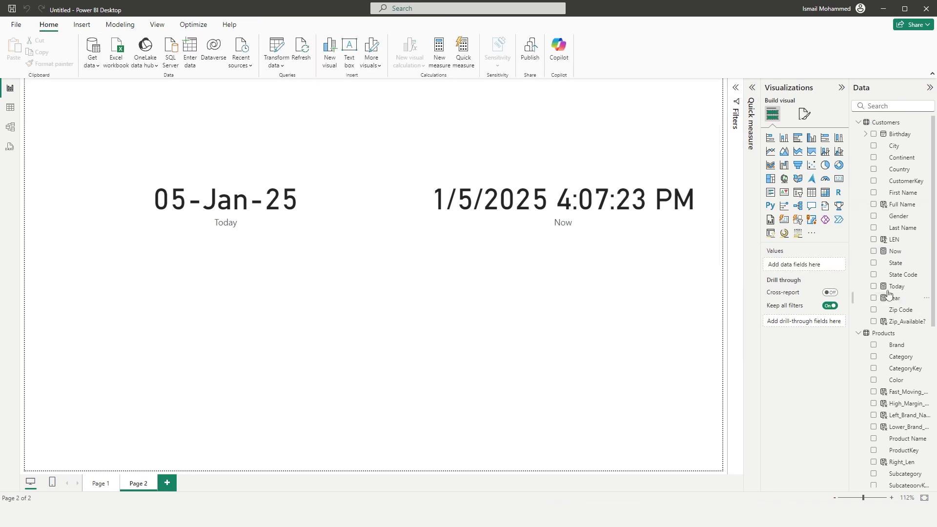
pyautogui.moveTo(894, 299); pyautogui.dragTo(262, 370)
pyautogui.click(839, 179)
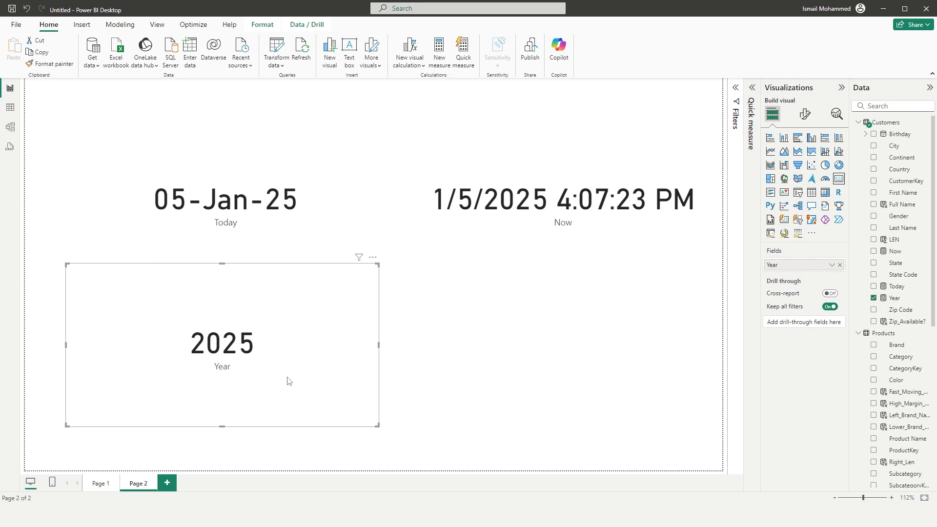
pyautogui.moveTo(111, 203); pyautogui.dragTo(109, 189)
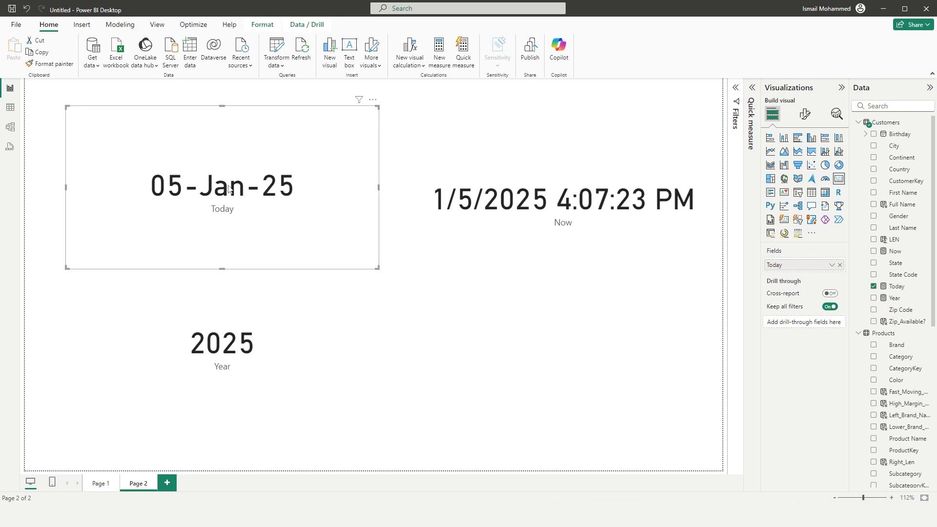
pyautogui.click(231, 358)
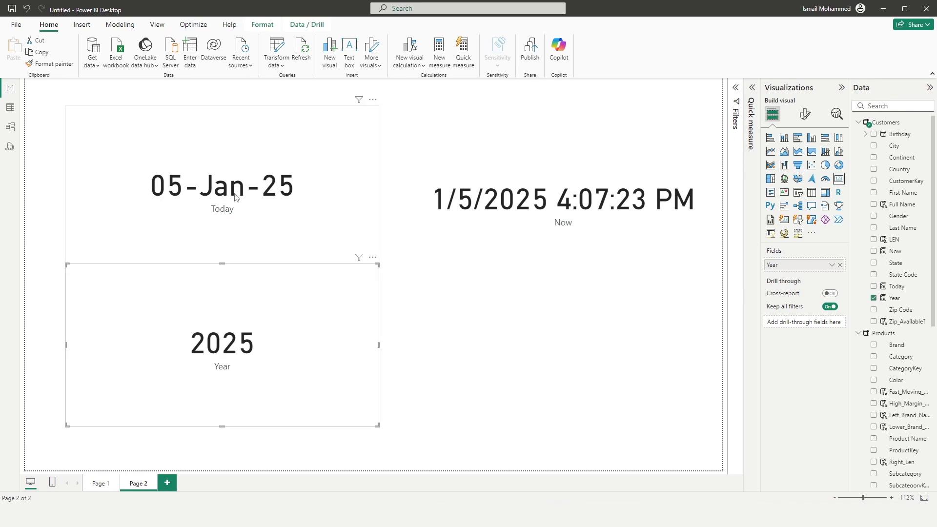
# Step: Create a measure named Month in the Customers table with the formula MONTH(TODAY()) and commit it
pyautogui.rightClick(921, 126)
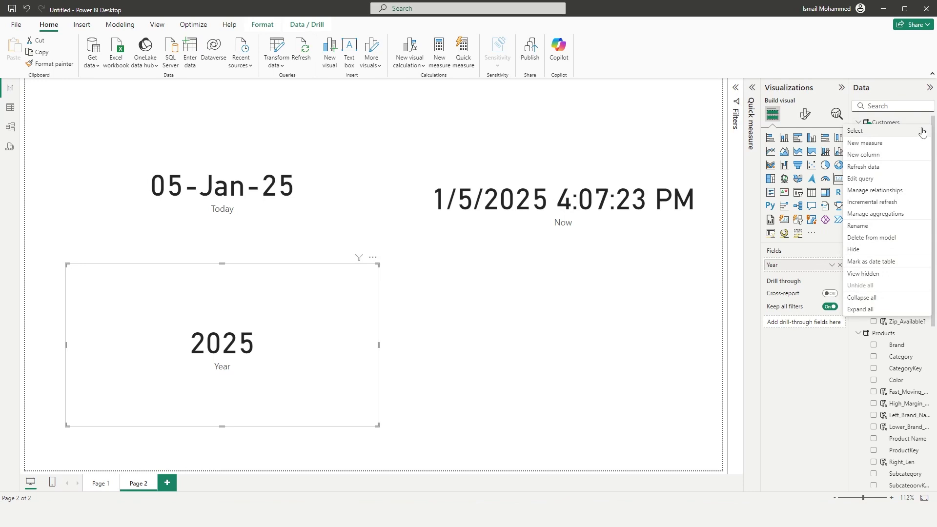
pyautogui.click(873, 143)
pyautogui.write('Month =')
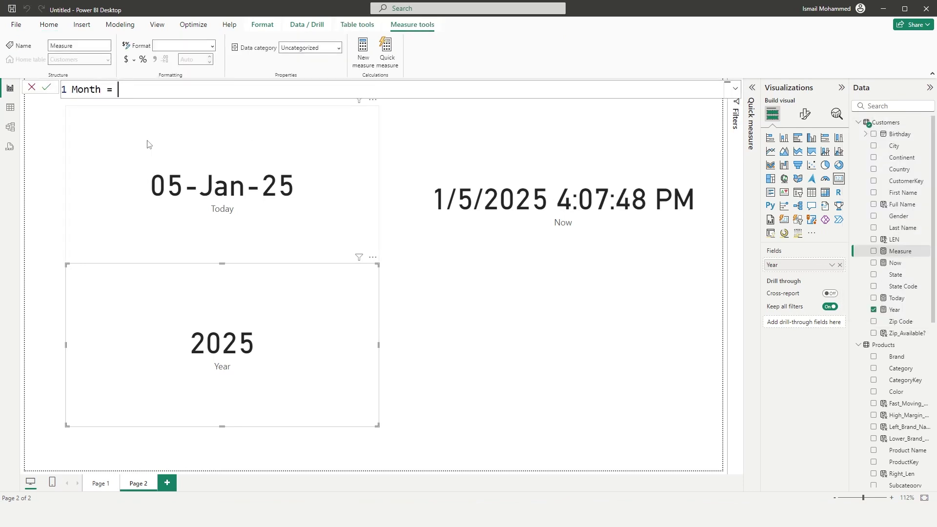
pyautogui.press('BackSpace')
pyautogui.press('BackSpace')
pyautogui.write('month')
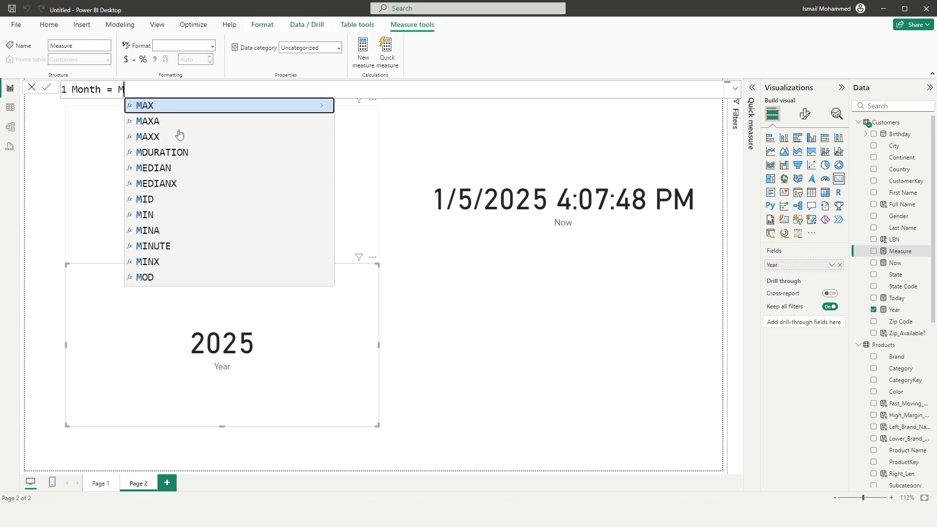
pyautogui.press('Tab')
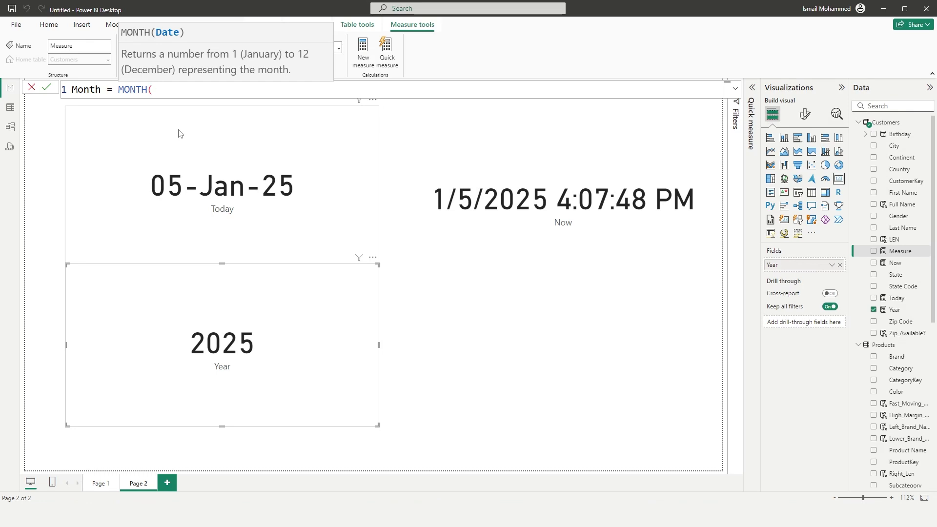
pyautogui.write('today')
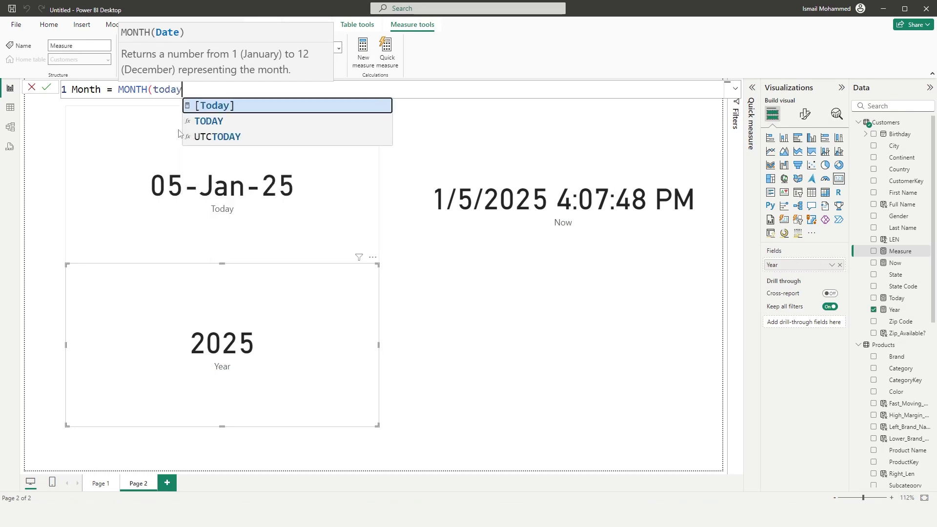
pyautogui.press('Tab')
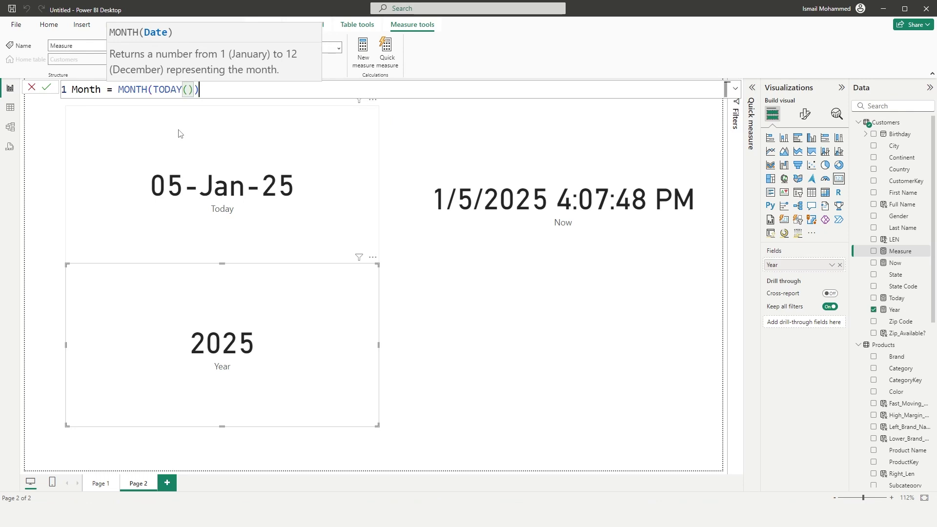
pyautogui.write(')')
pyautogui.press('Return')
# Step: Show the Month measure as a card beside the Year card, then shift both cards up and left on the canvas
pyautogui.click(544, 351)
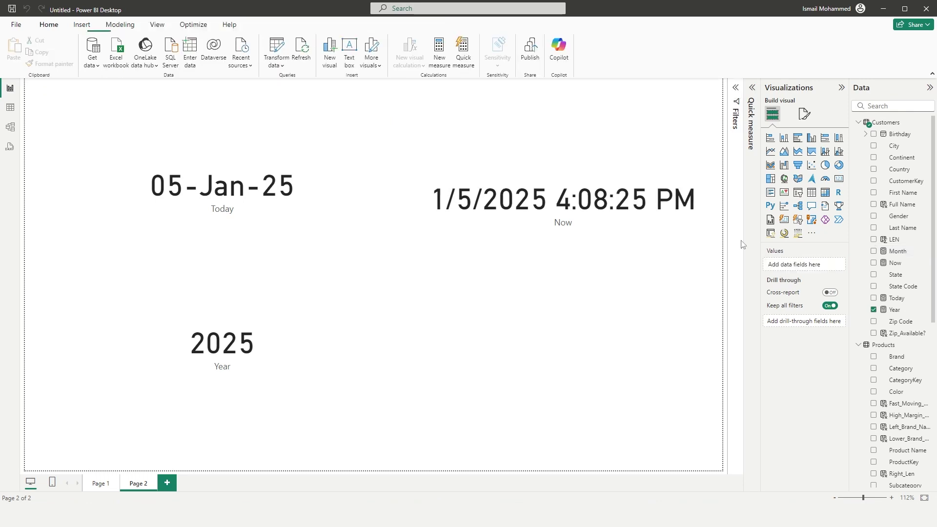
pyautogui.moveTo(898, 252); pyautogui.dragTo(508, 333)
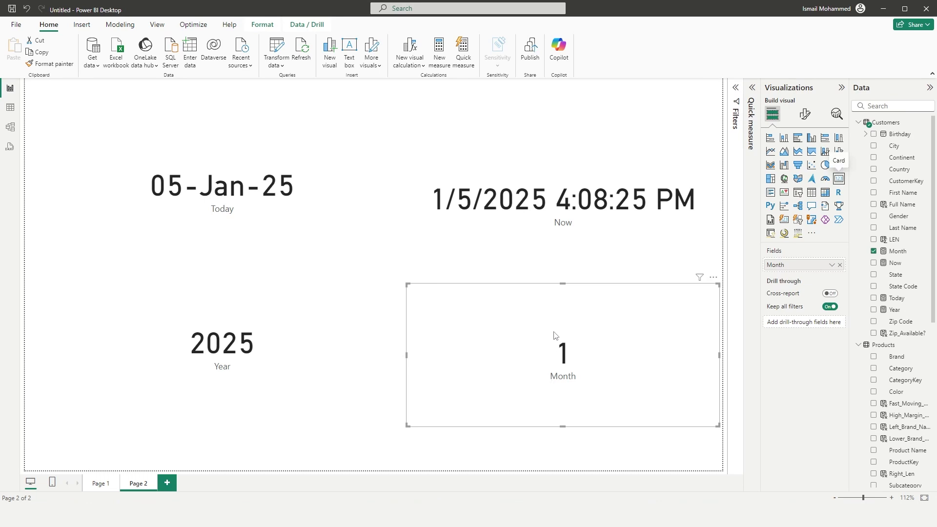
pyautogui.moveTo(293, 348); pyautogui.dragTo(265, 330)
pyautogui.moveTo(630, 349); pyautogui.dragTo(526, 332)
# Step: Create a measure named Day in the Customers table with the formula DAY([Today]) and commit it
pyautogui.click(926, 122)
pyautogui.press('Escape')
pyautogui.write('Day ')
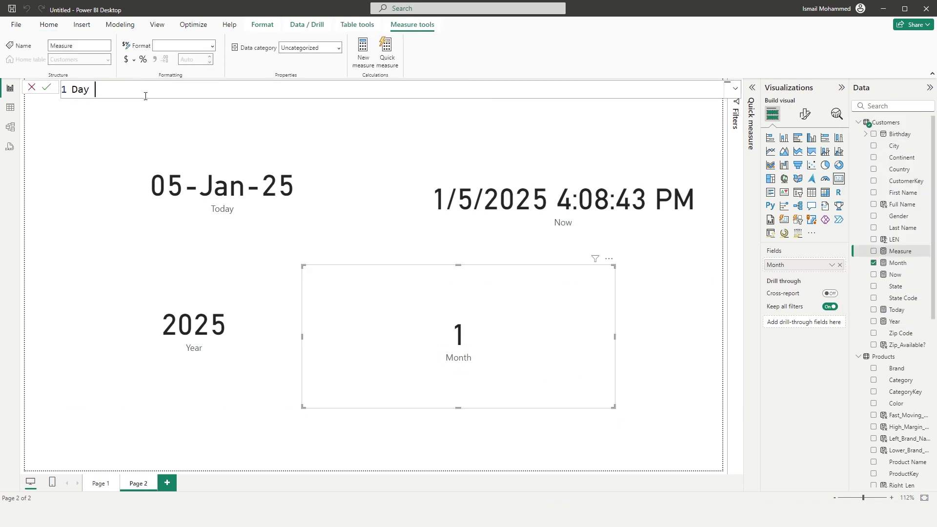
pyautogui.write('= Day')
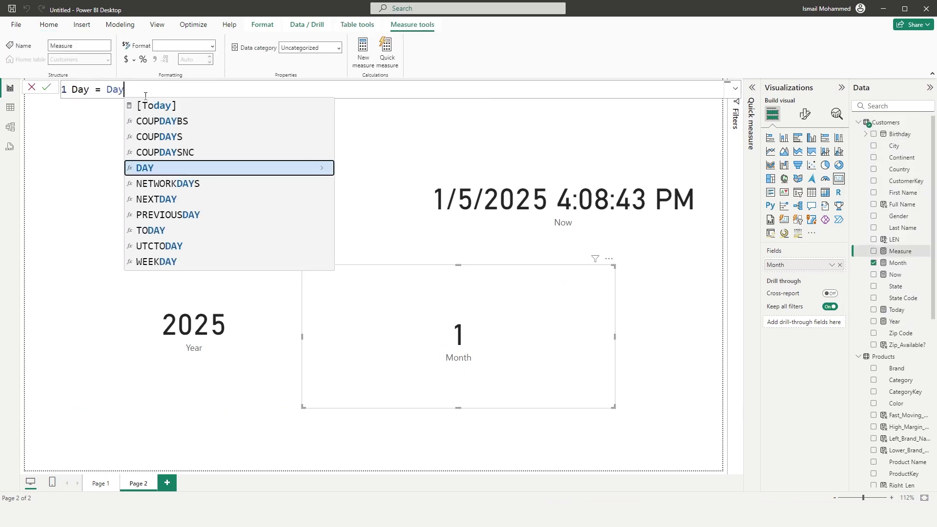
pyautogui.click(150, 169)
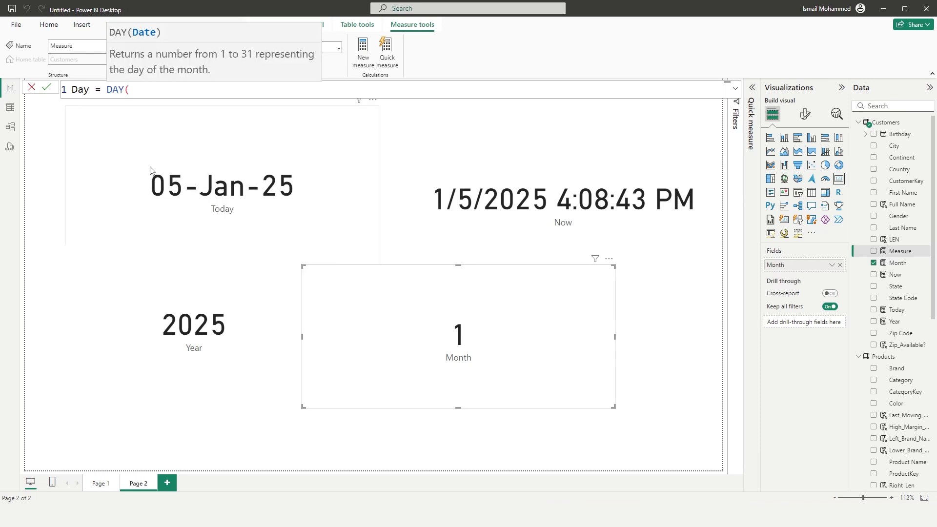
pyautogui.write('[Today')
pyautogui.press('Tab')
pyautogui.write(')')
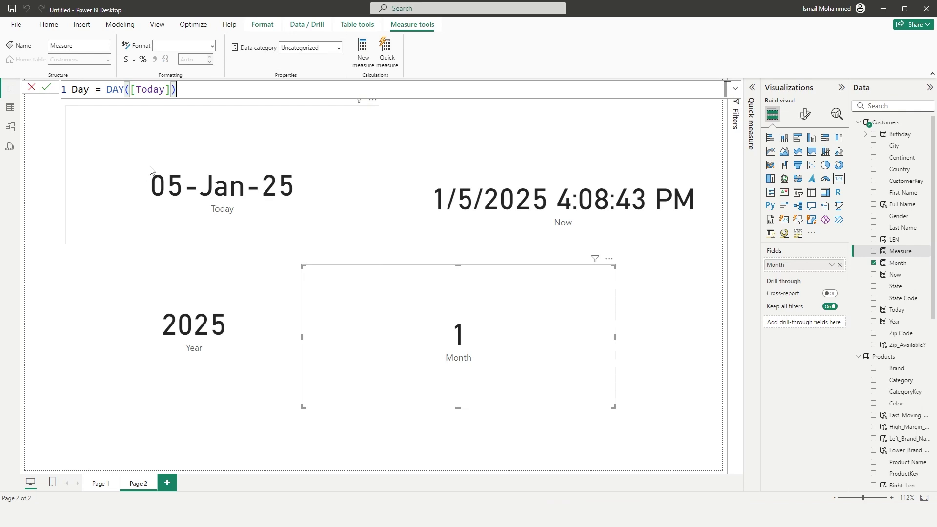
pyautogui.press('Return')
# Step: Show the Day measure as a card to the right of the Month card, and add a new report page
pyautogui.moveTo(894, 193); pyautogui.dragTo(663, 339)
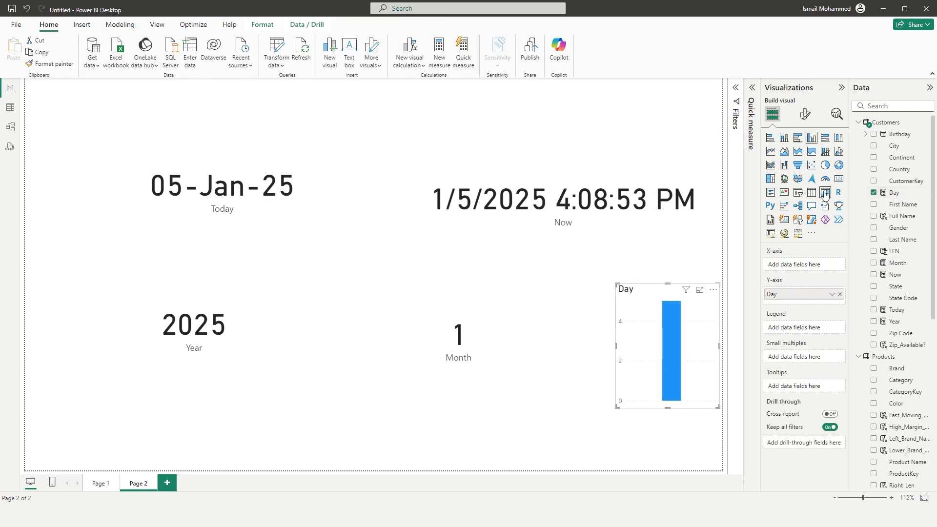
pyautogui.click(839, 178)
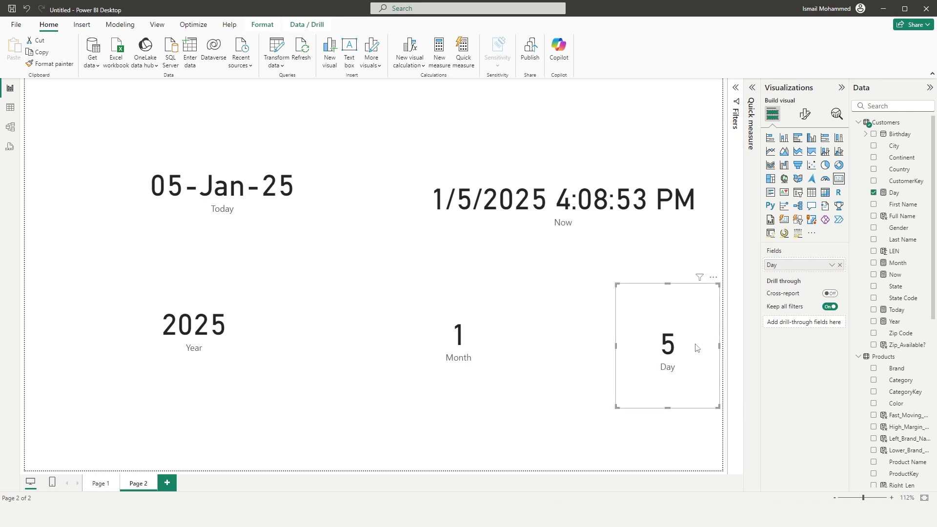
pyautogui.click(167, 483)
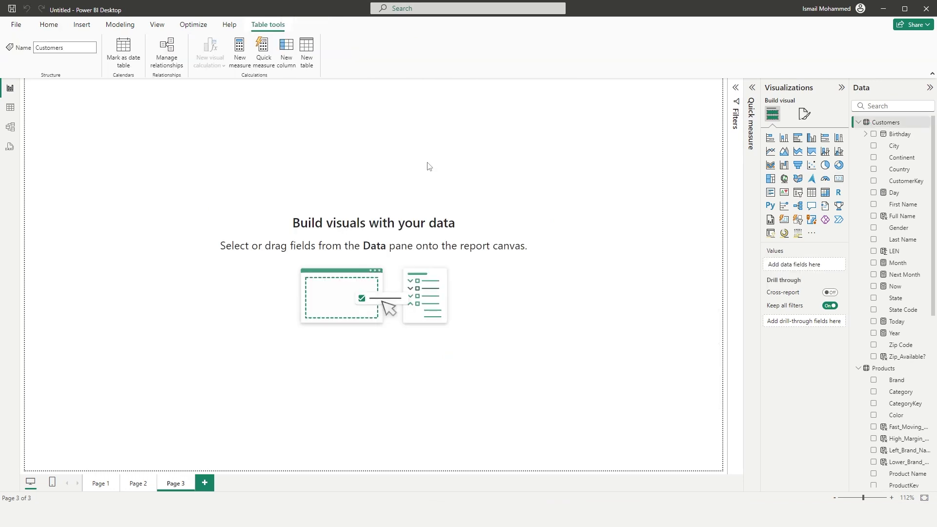
# Step: Start a new measure in the Customers table named End Of Month, using the ENDOFMONTH function
pyautogui.click(924, 122)
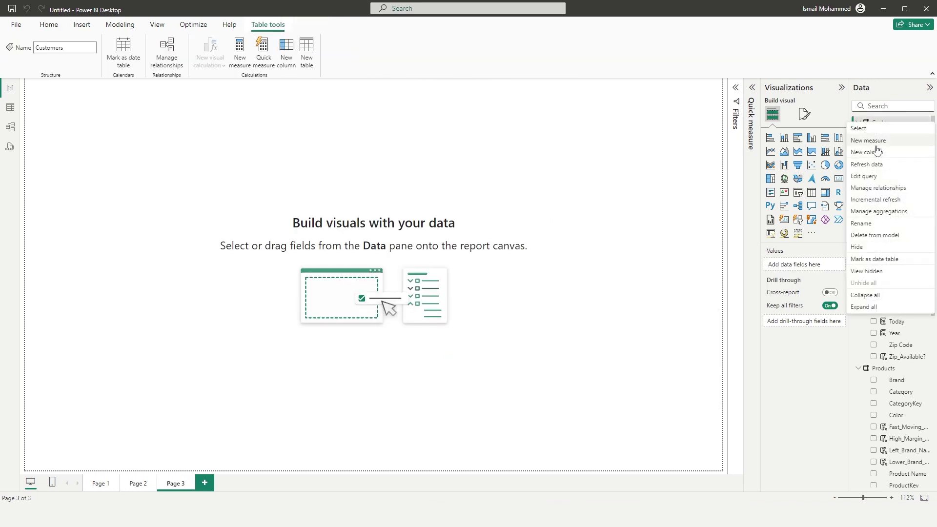
pyautogui.click(869, 141)
pyautogui.write('E')
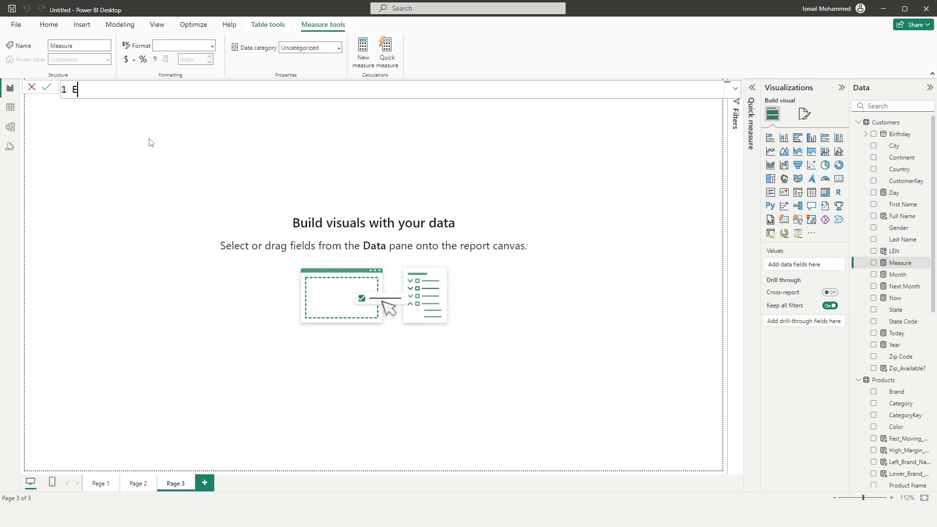
pyautogui.write('nd Of MOnt')
pyautogui.press('BackSpace')
pyautogui.press('BackSpace')
pyautogui.press('BackSpace')
pyautogui.write('nth = Month')
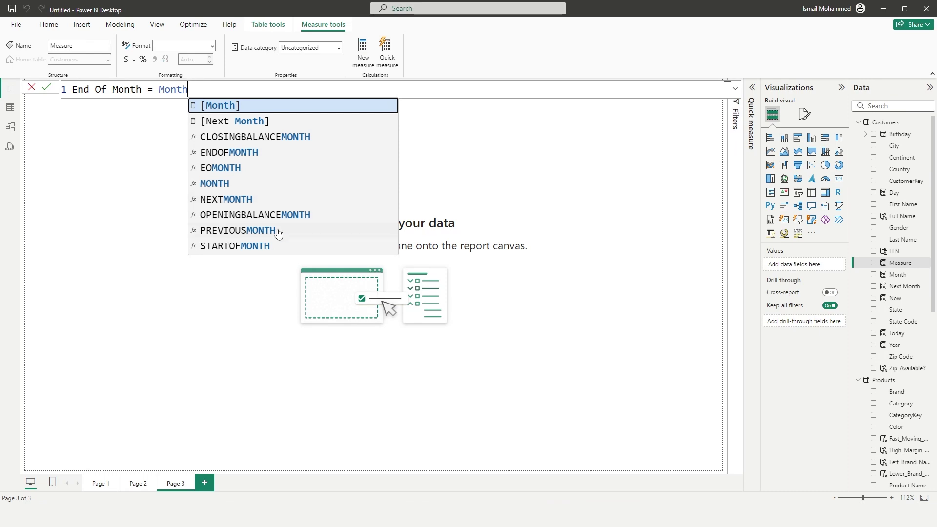
pyautogui.click(225, 155)
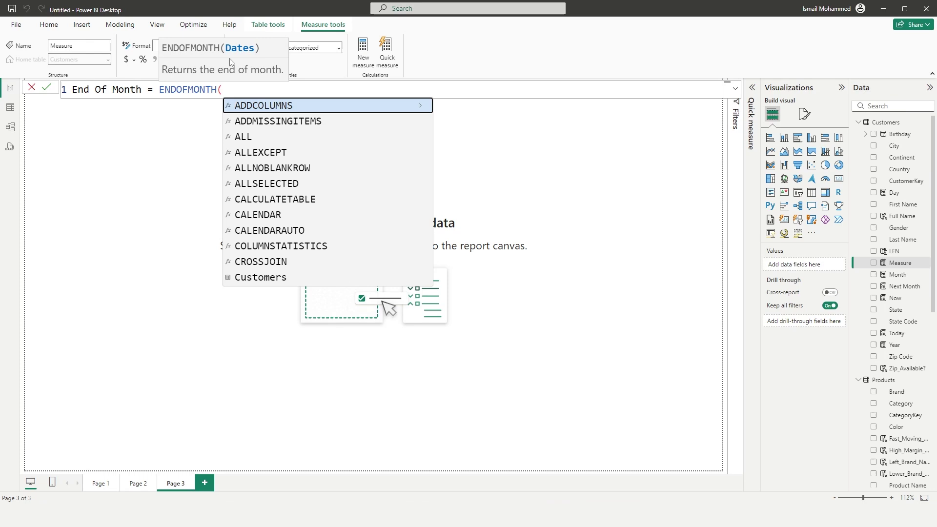
# Step: Complete the End Of Month formula with Sales[Order Date] as its dates argument and commit it
pyautogui.write('Date')
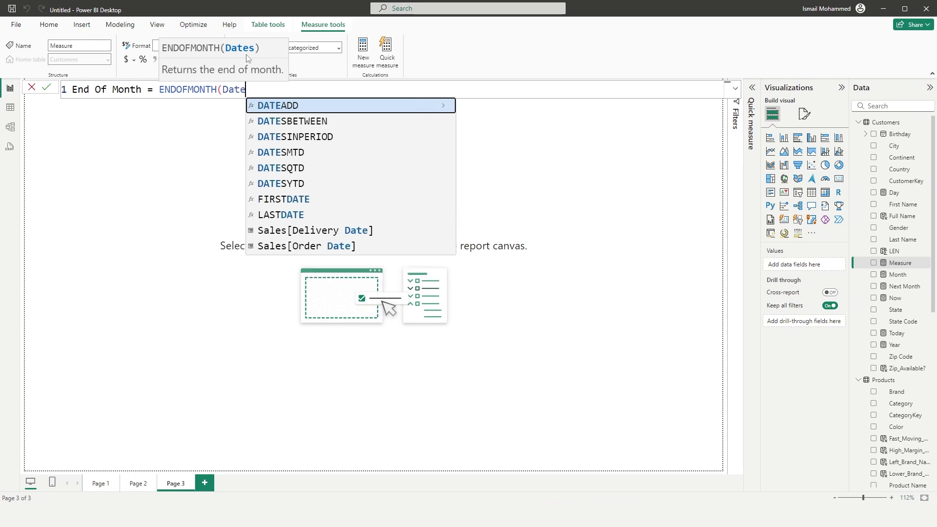
pyautogui.press('Down')
pyautogui.press('Down')
pyautogui.press('Down')
pyautogui.press('Down')
pyautogui.press('Down')
pyautogui.press('Down')
pyautogui.press('Down')
pyautogui.press('Down')
pyautogui.press('Down')
pyautogui.press('Tab')
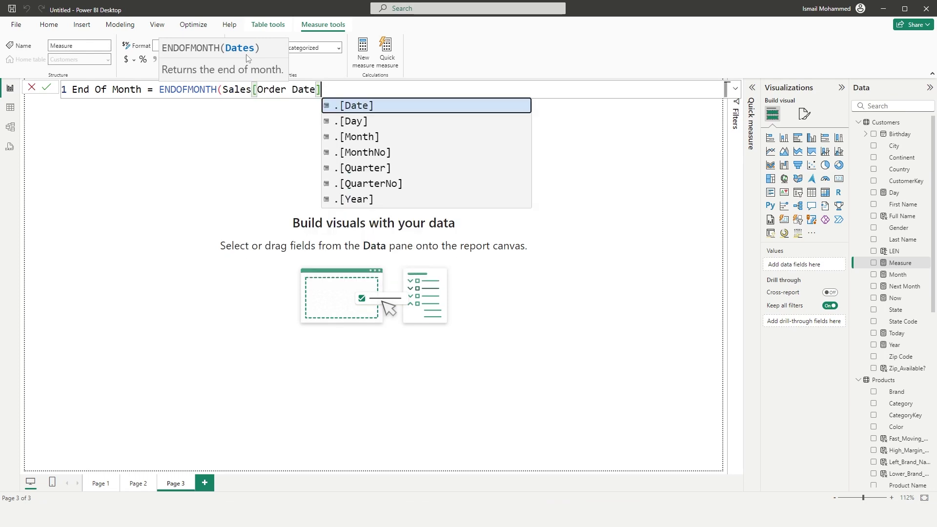
pyautogui.press('Escape')
pyautogui.write(')')
pyautogui.press('Return')
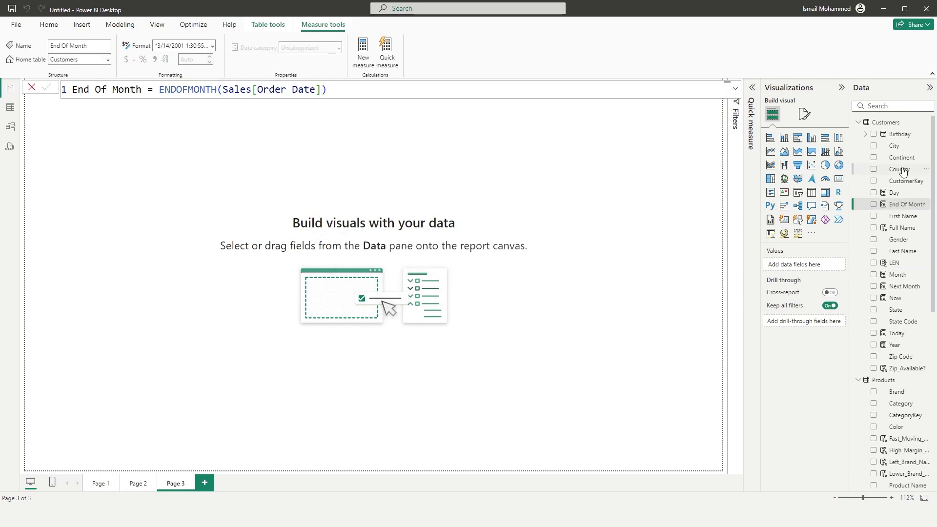
# Step: Add a table of the Sales Order Date to the empty page, showing plain dates instead of the date hierarchy, and move it slightly down
pyautogui.scroll(-6, 925, 249)
pyautogui.moveTo(898, 378); pyautogui.dragTo(245, 166)
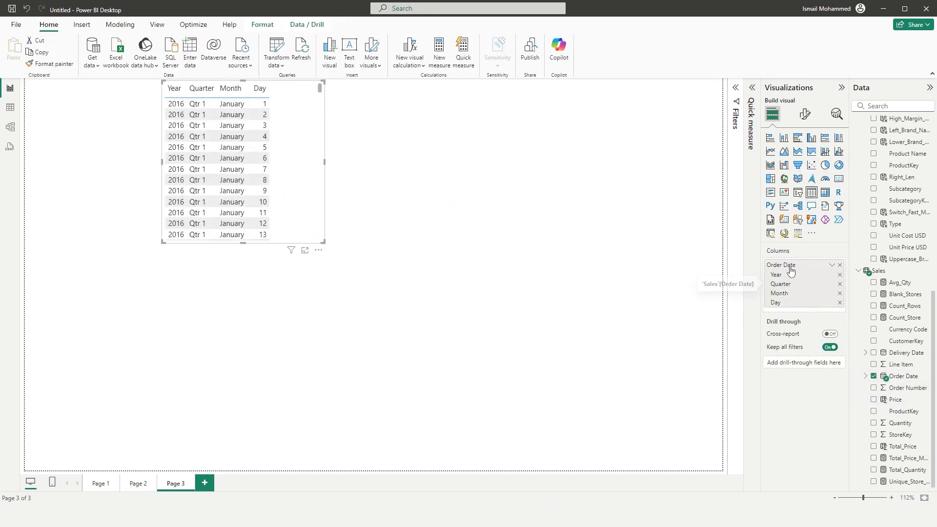
pyautogui.click(832, 265)
pyautogui.click(865, 304)
pyautogui.moveTo(330, 224); pyautogui.dragTo(341, 262)
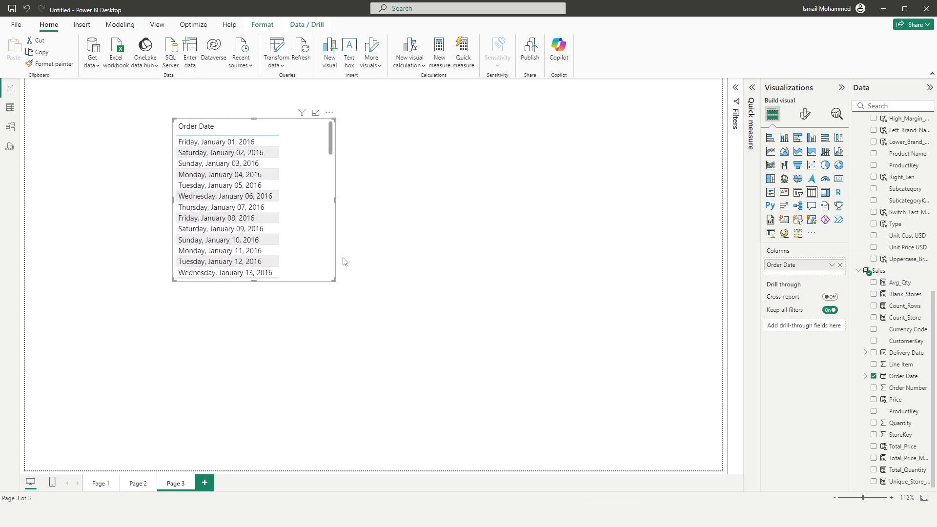
# Step: Format the Order Date column as dd-mmm-yy and enlarge the table visual
pyautogui.click(901, 377)
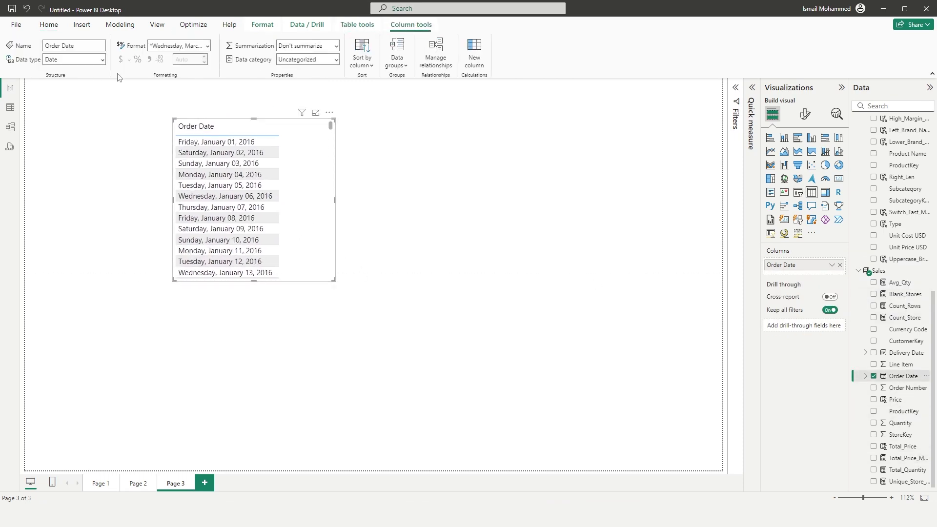
pyautogui.click(205, 46)
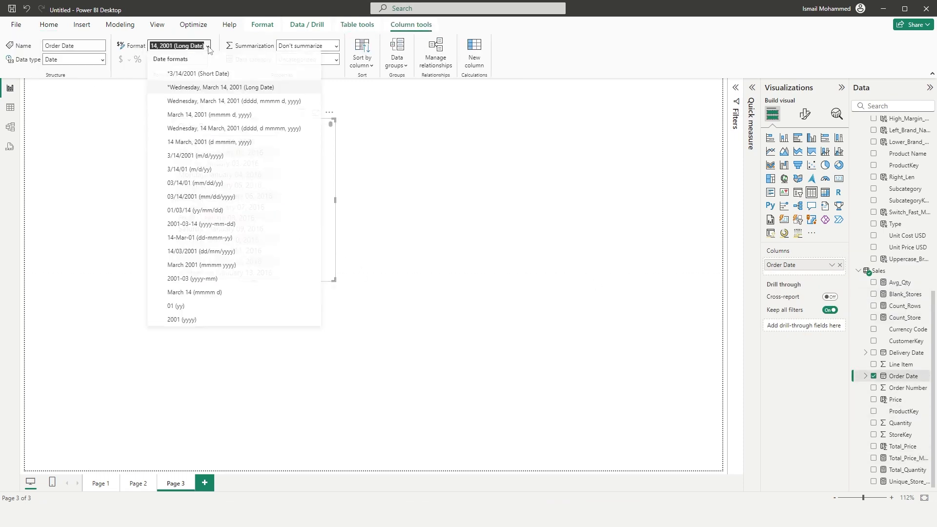
pyautogui.click(188, 240)
pyautogui.moveTo(335, 281); pyautogui.dragTo(404, 336)
# Step: Add the End Of Month measure to the Order Date table, enlarge the table and look through its rows
pyautogui.scroll(6, 934, 148)
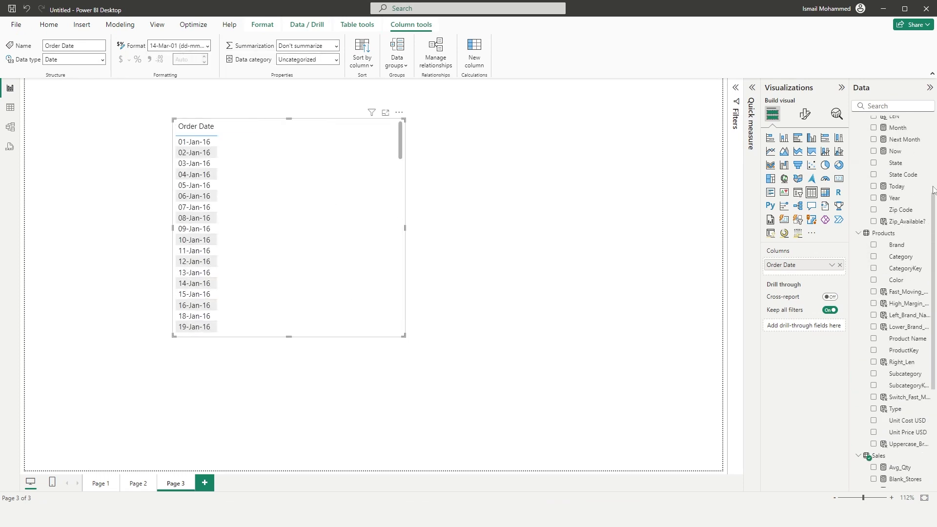
pyautogui.moveTo(897, 191); pyautogui.dragTo(363, 218)
pyautogui.moveTo(404, 336); pyautogui.dragTo(478, 382)
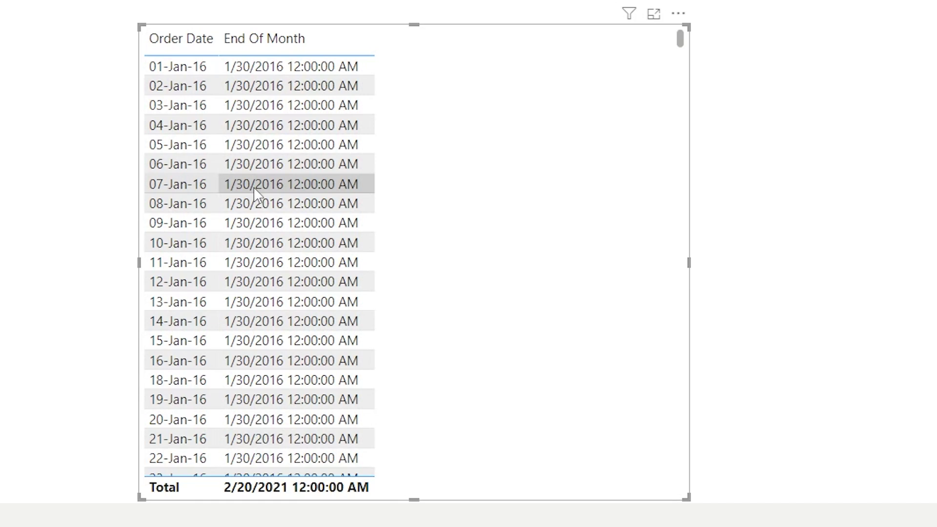
pyautogui.moveTo(681, 51); pyautogui.dragTo(679, 293)
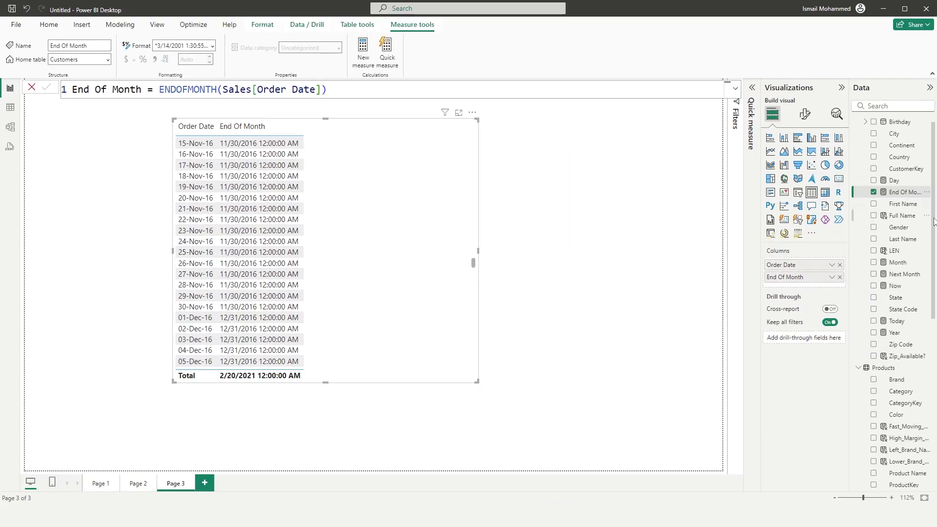
# Step: Start a new measure in the Customers table named EndOf_Month_, using the EOMONTH function
pyautogui.click(925, 122)
pyautogui.click(903, 140)
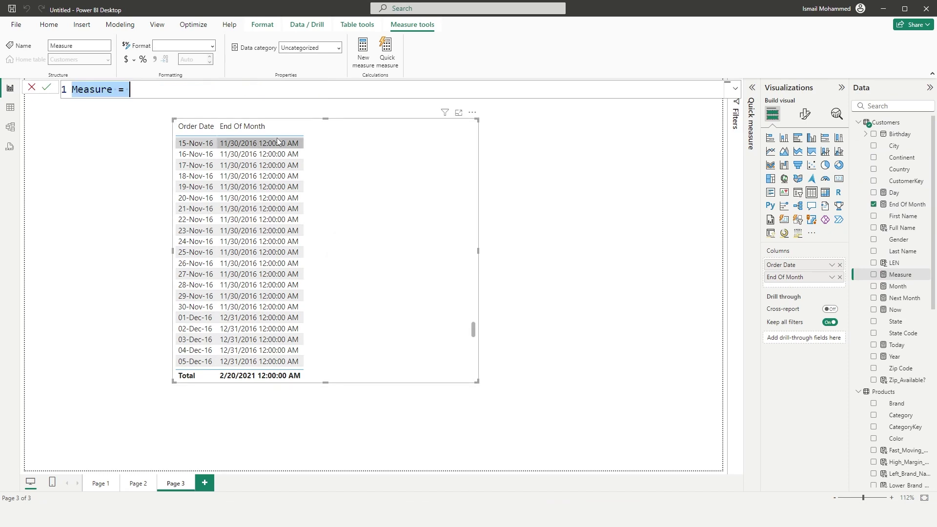
pyautogui.write('EndOf_')
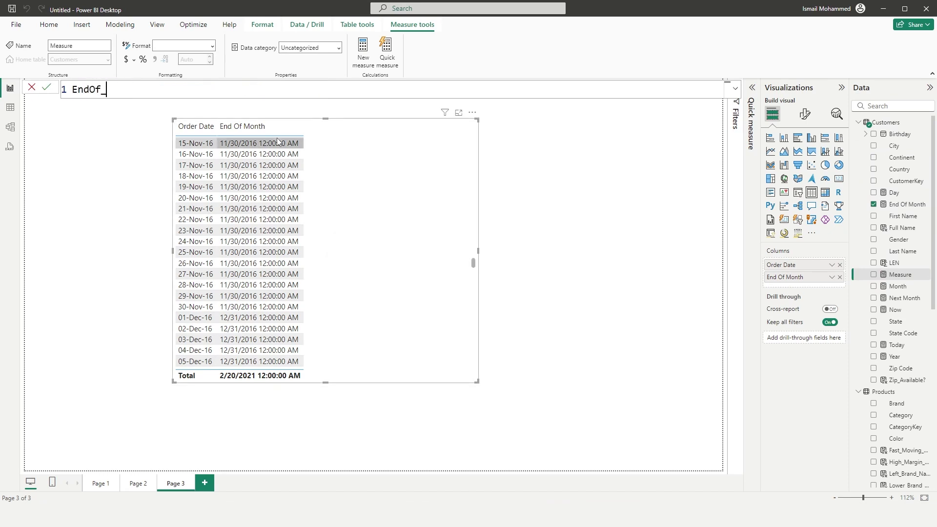
pyautogui.write('Month_ = En')
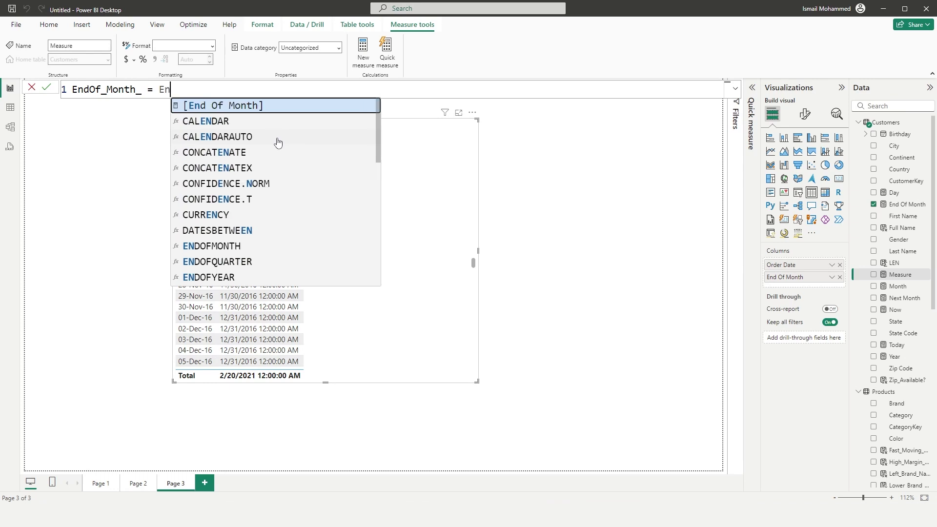
pyautogui.press('BackSpace')
pyautogui.write('E')
pyautogui.press('BackSpace')
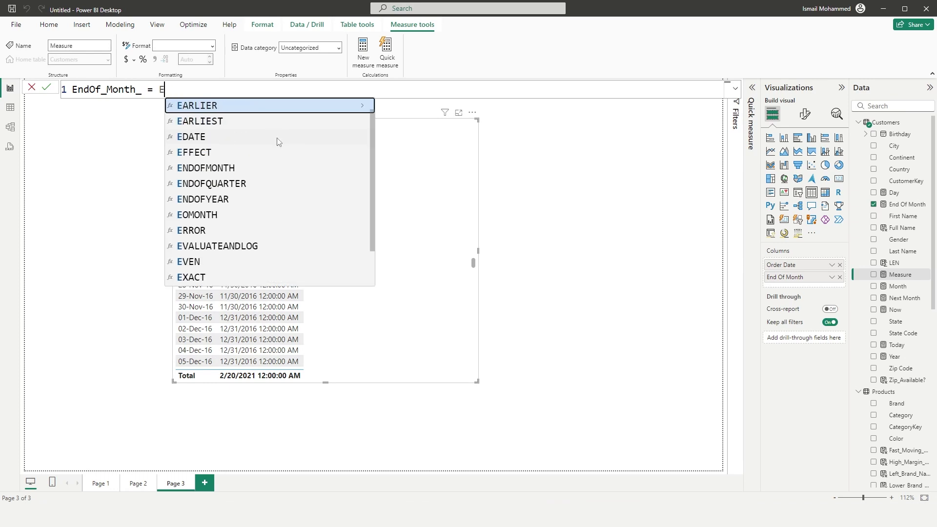
pyautogui.write('O')
pyautogui.click(198, 106)
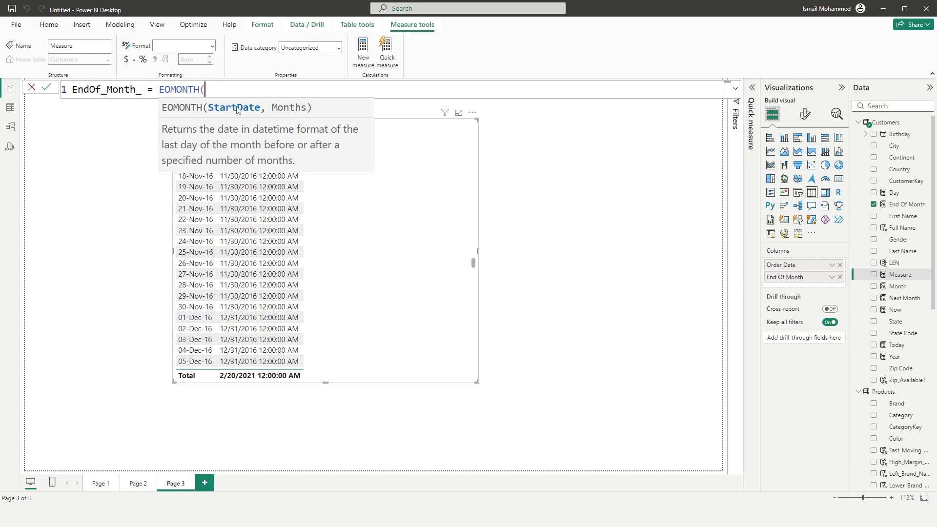
# Step: Complete the formula as EOMONTH([Today],3) and commit the measure
pyautogui.write('Or')
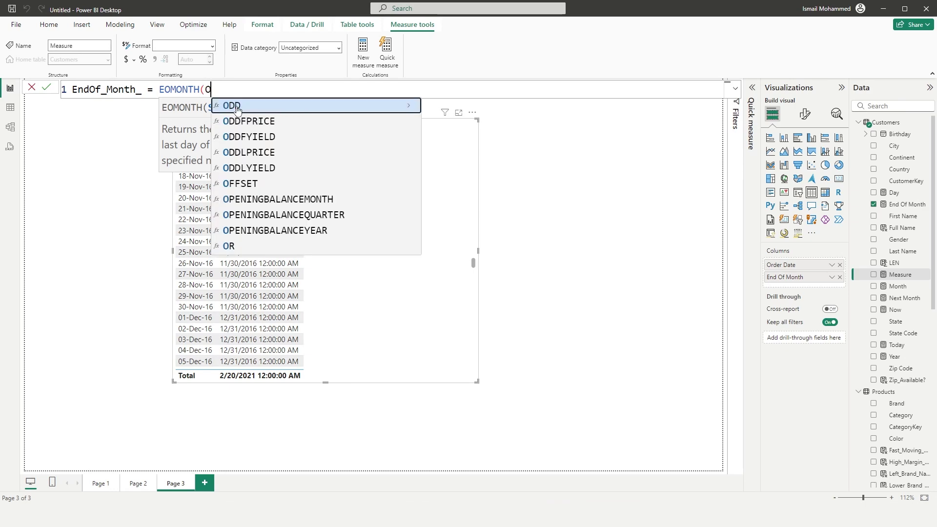
pyautogui.press('BackSpace')
pyautogui.press('BackSpace')
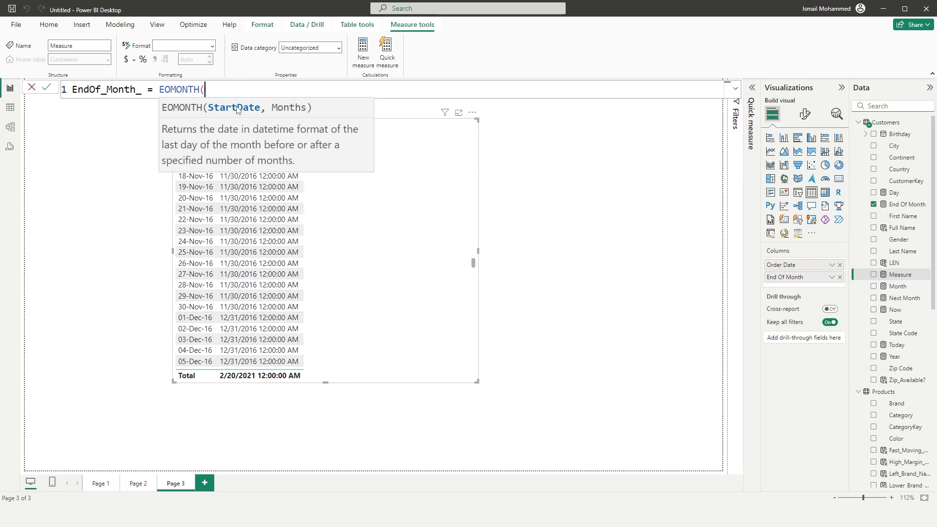
pyautogui.write('Today')
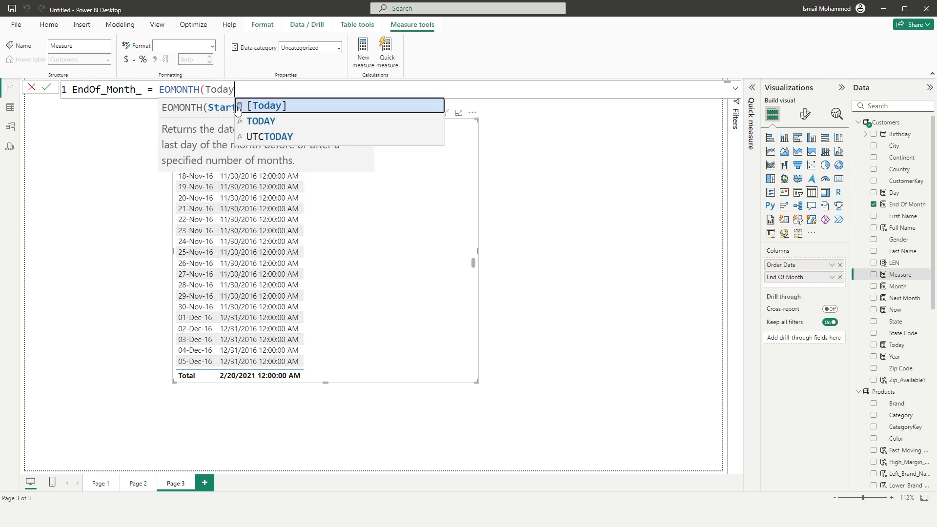
pyautogui.click(237, 109)
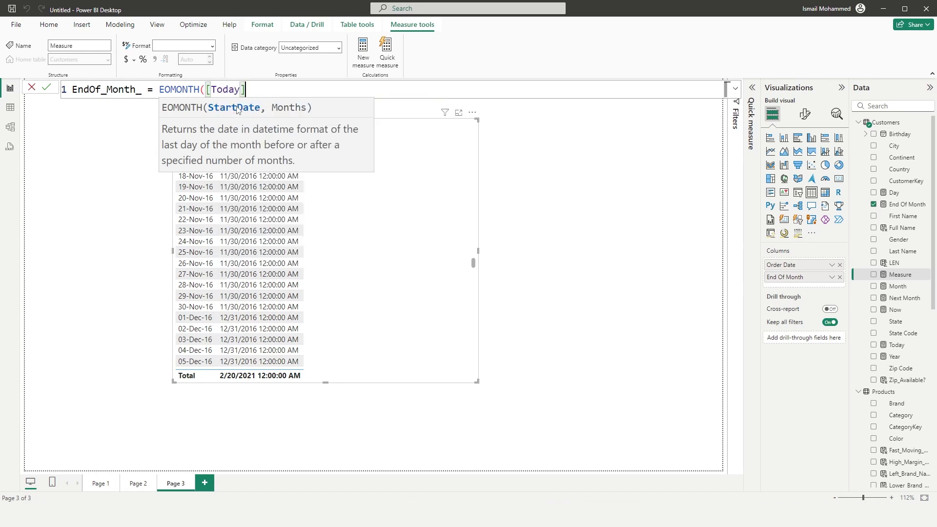
pyautogui.write(',')
pyautogui.write('3)')
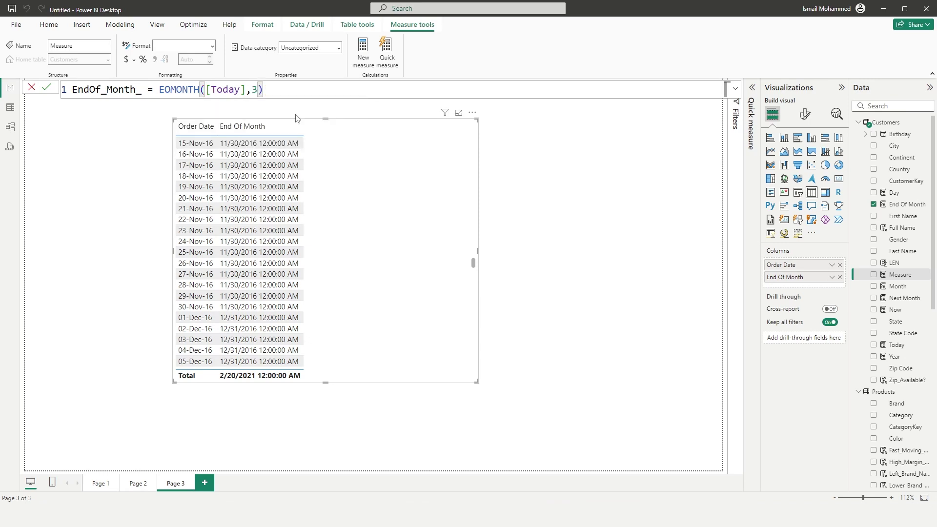
pyautogui.press('Return')
# Step: Show the EndOf_Month_ measure as a card beside the table, and change its formula to EOMONTH([Today],-3)
pyautogui.moveTo(907, 215); pyautogui.dragTo(601, 171)
pyautogui.click(838, 179)
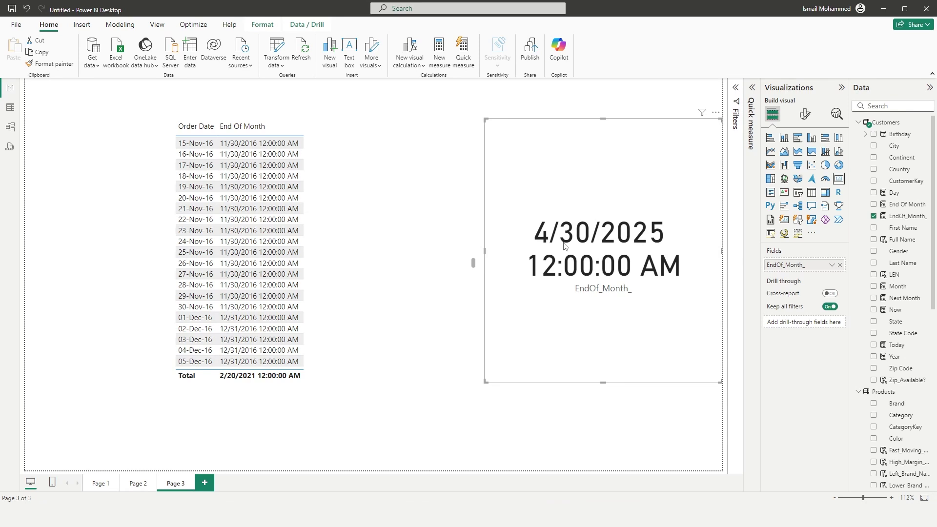
pyautogui.click(904, 216)
pyautogui.doubleClick(254, 89)
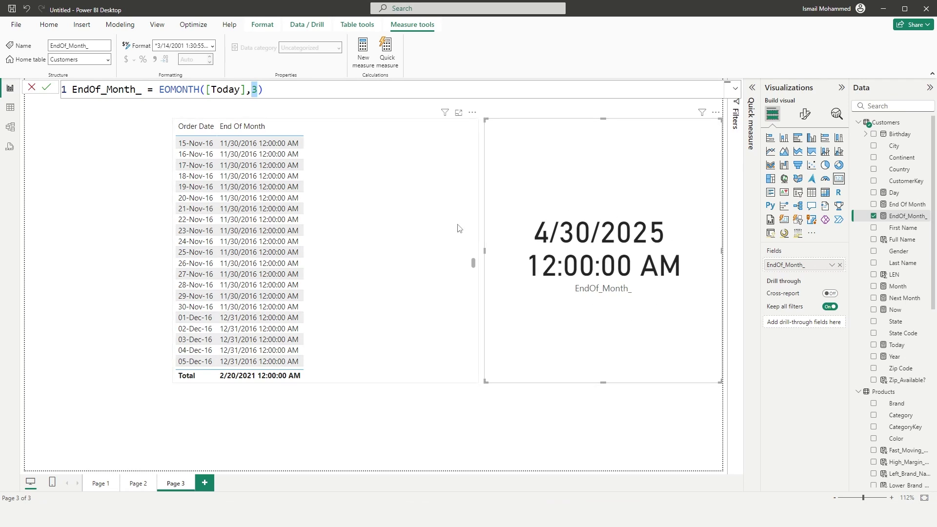
pyautogui.click(252, 89)
pyautogui.write('-')
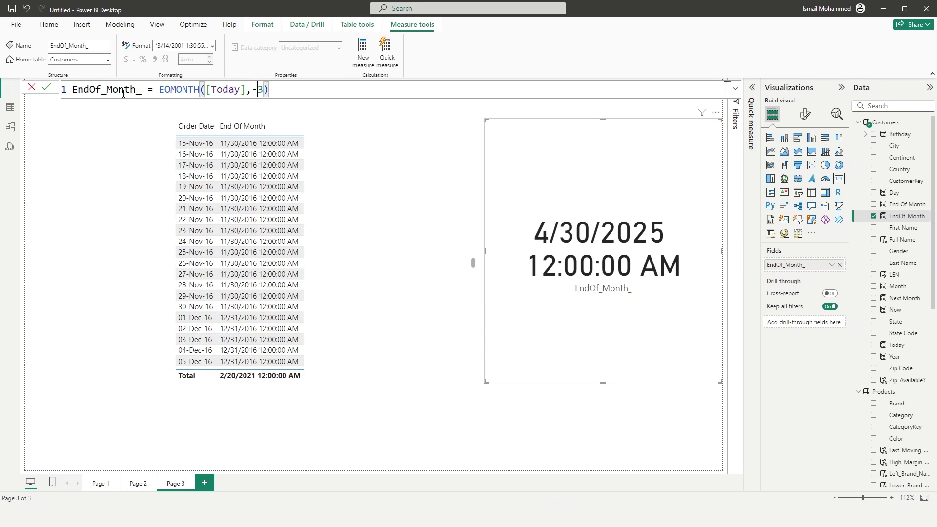
pyautogui.click(47, 87)
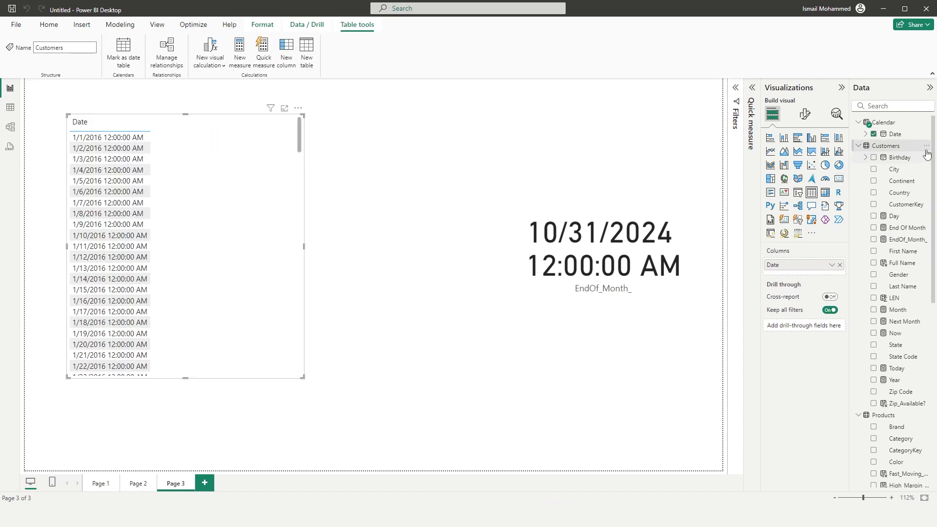
# Step: Create a measure in the Customers table with the formula STARTOFMONTH('Calendar'[Date]), keeping the default name Measure, and add it to the Date table visual
pyautogui.click(926, 146)
pyautogui.click(168, 108)
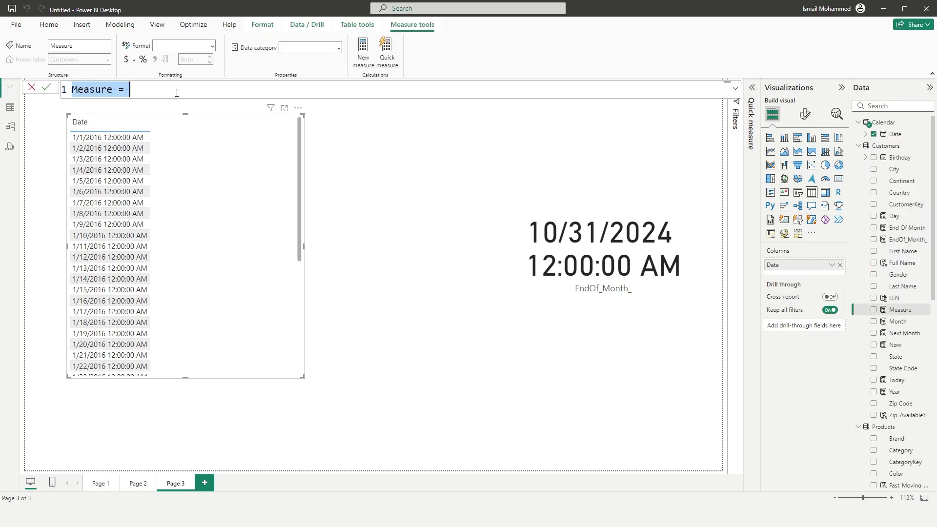
pyautogui.write('Month')
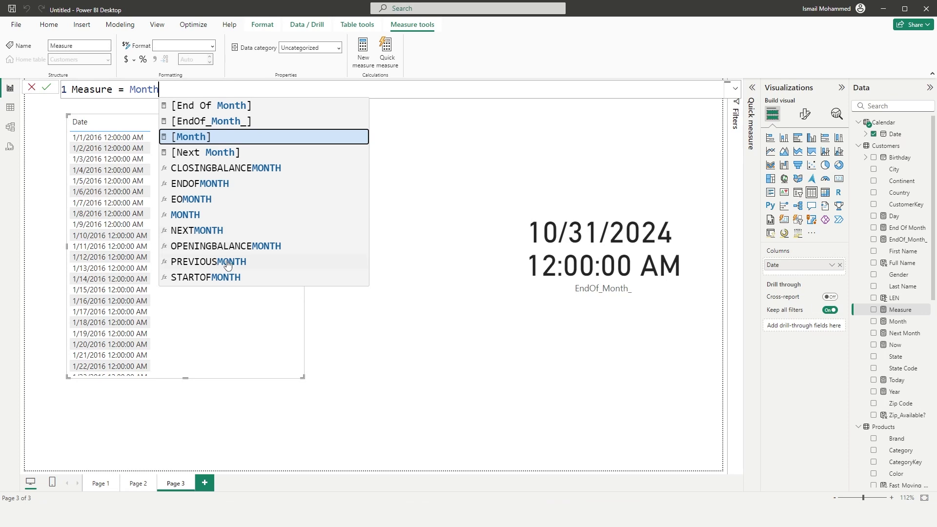
pyautogui.click(213, 279)
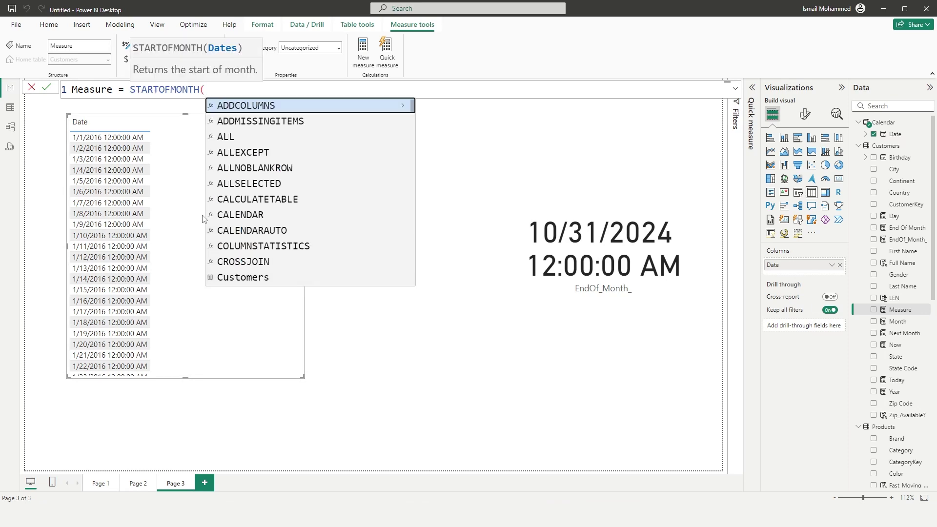
pyautogui.write('Date')
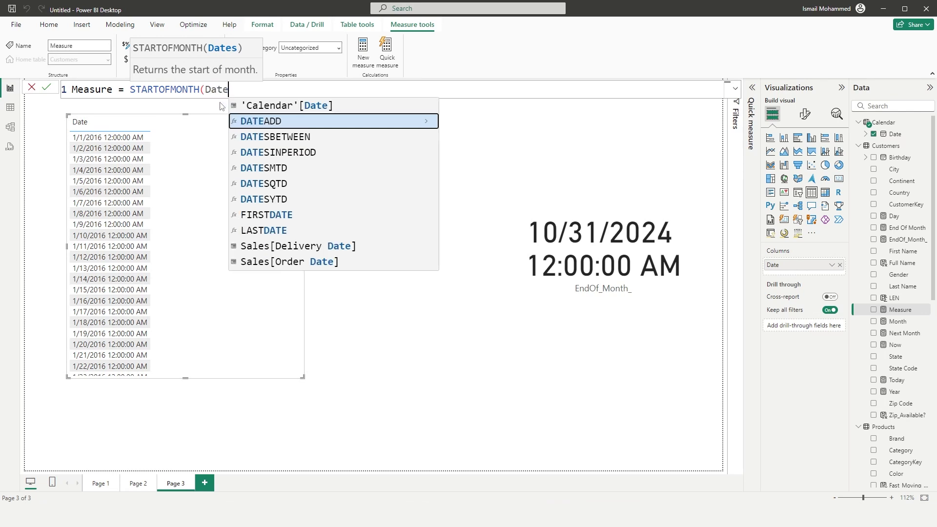
pyautogui.press('Tab')
pyautogui.write(')')
pyautogui.press('Return')
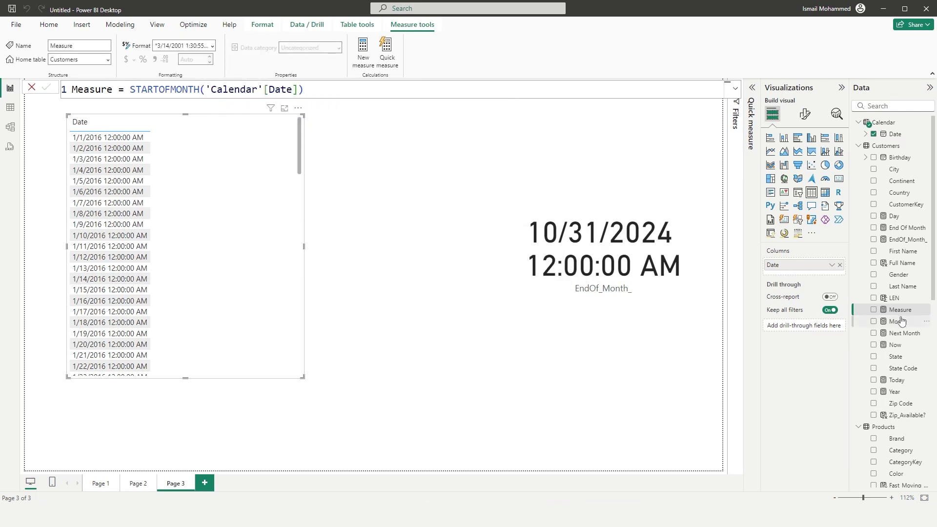
pyautogui.moveTo(900, 310); pyautogui.dragTo(228, 189)
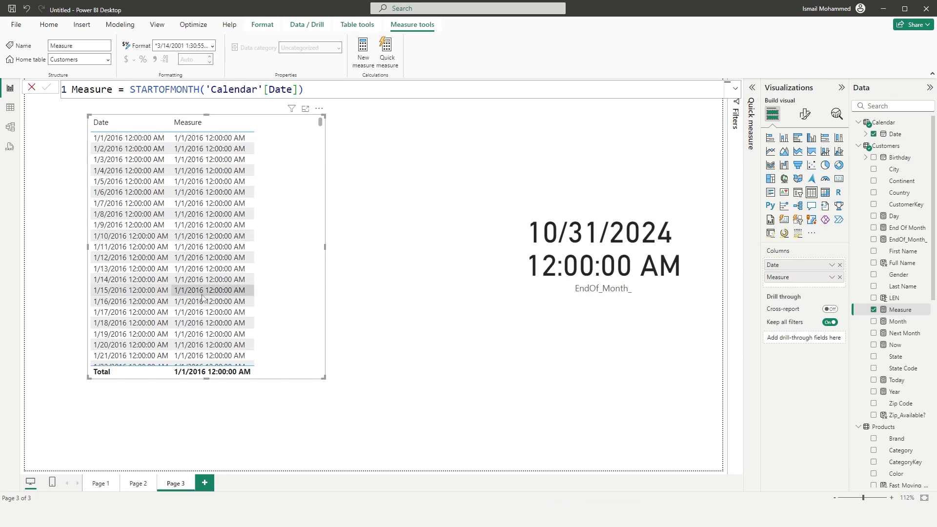
pyautogui.scroll(-15, 186, 288)
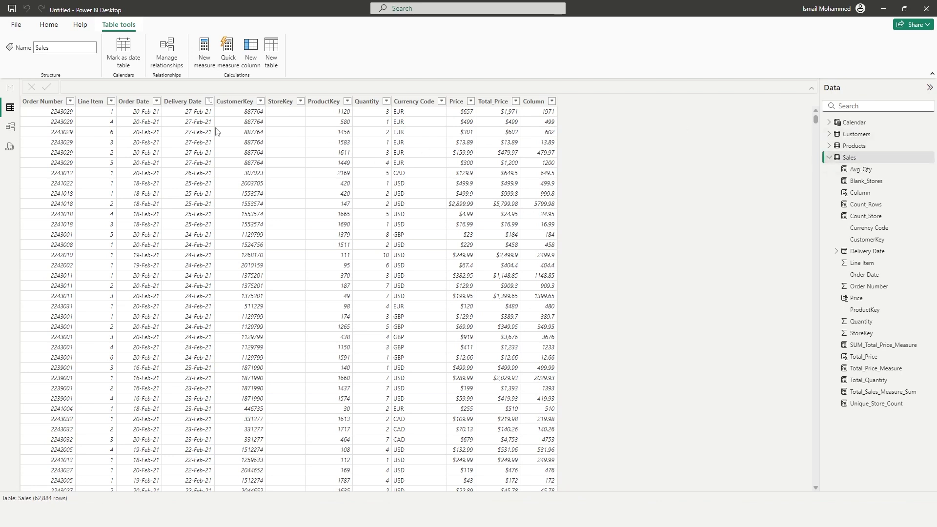
# Step: Start a calculated column in the Sales table named Difference, using the DATEDIFF function
pyautogui.click(143, 105)
pyautogui.click(192, 107)
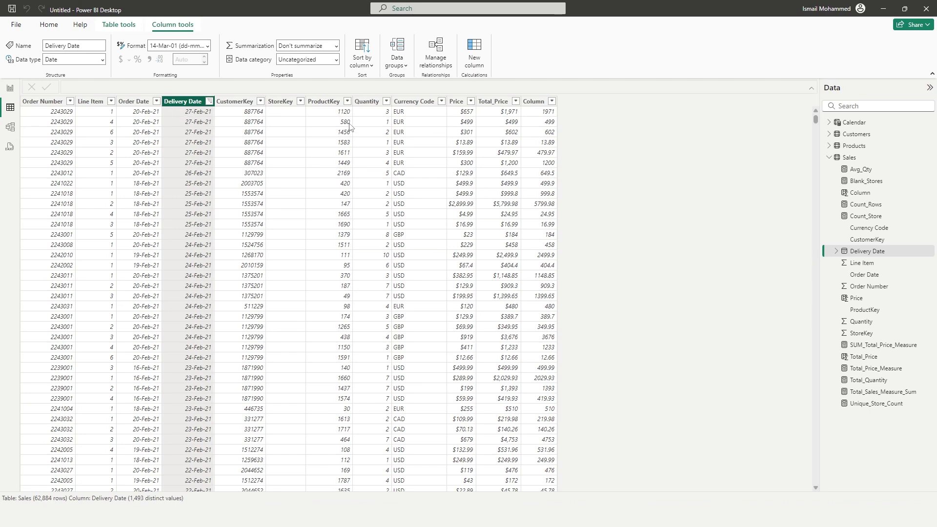
pyautogui.click(471, 63)
pyautogui.write('Difference ')
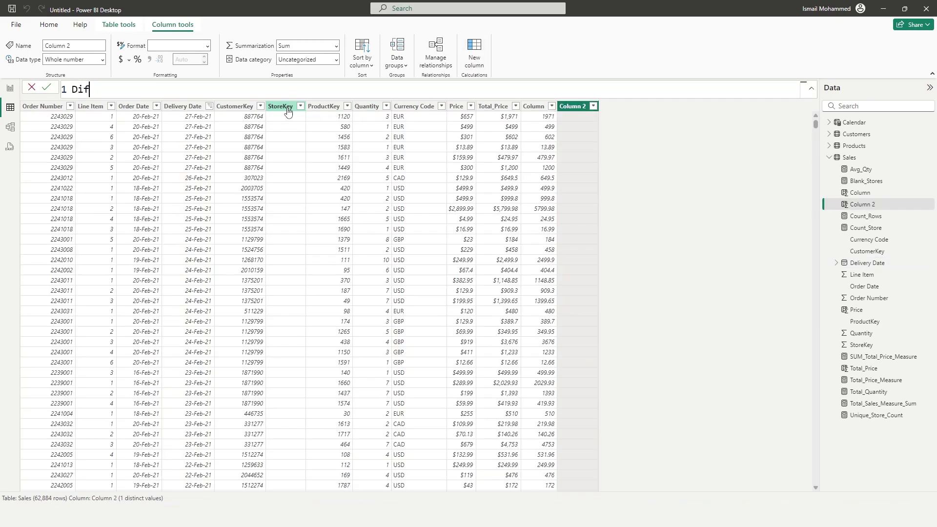
pyautogui.write('= Dated')
pyautogui.press('Tab')
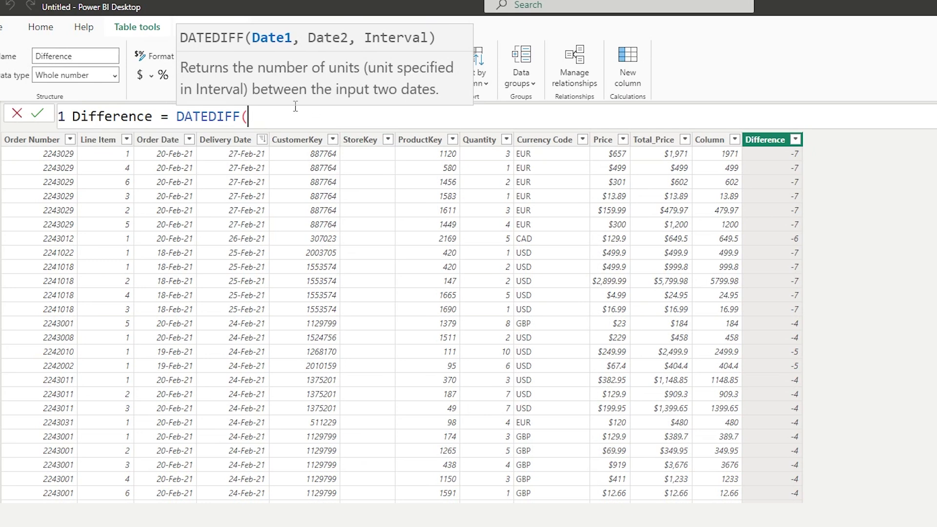
# Step: Complete the formula as DATEDIFF(Sales[Order Date],Sales[Delivery Date],DAY), commit the column and look through its values
pyautogui.write('Order')
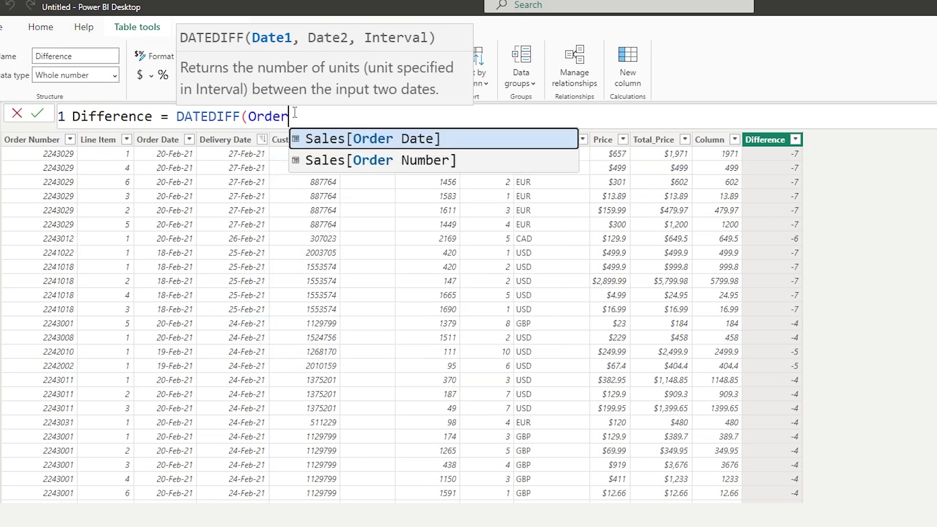
pyautogui.press('Tab')
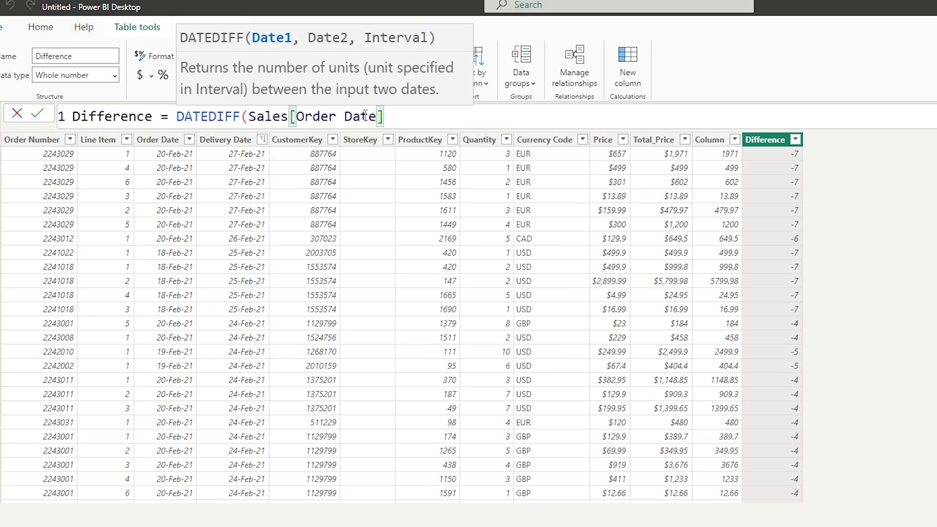
pyautogui.write(',Deli')
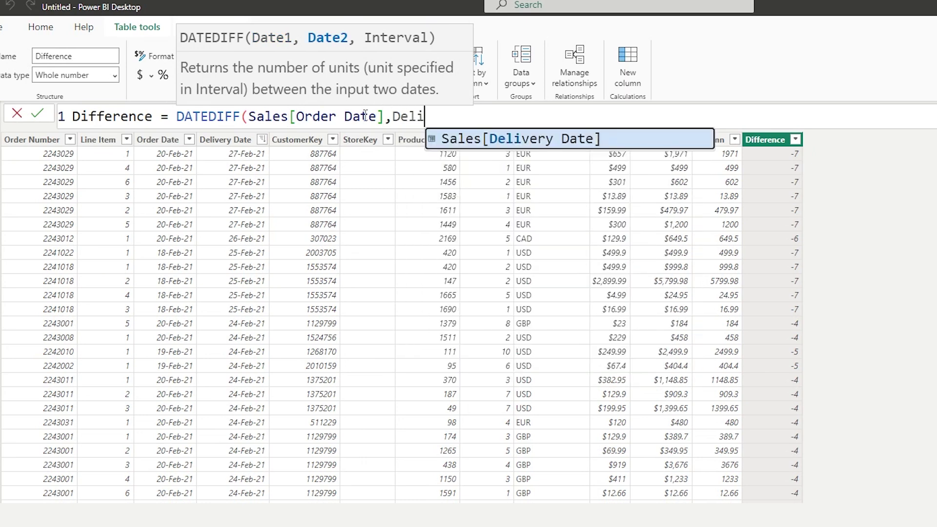
pyautogui.press('Tab')
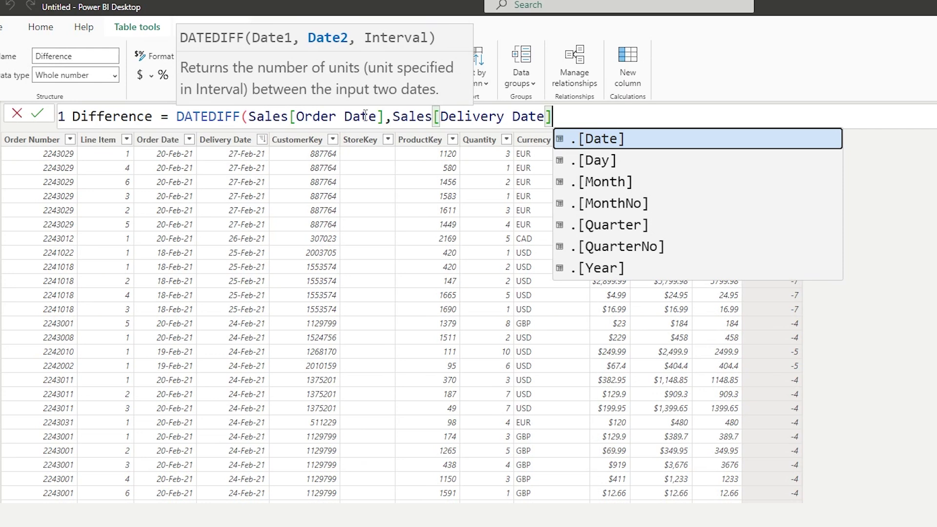
pyautogui.write(',')
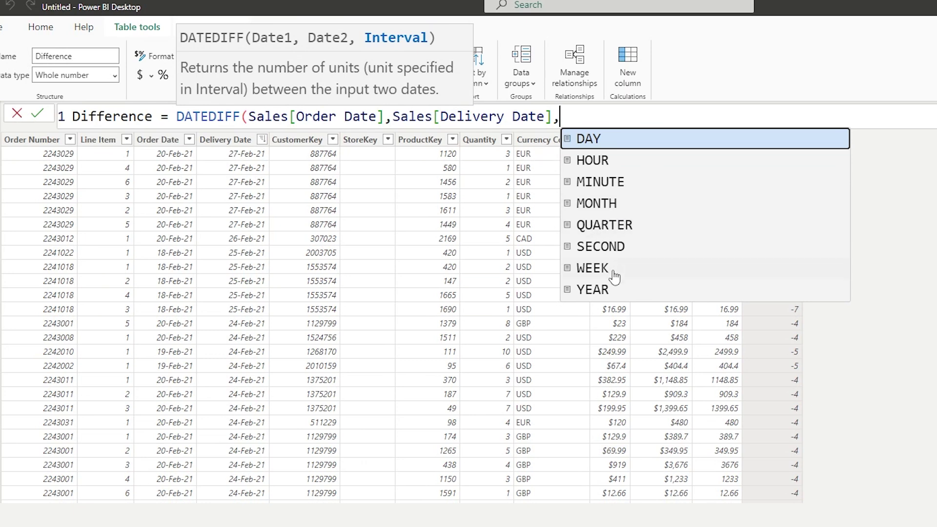
pyautogui.click(607, 142)
pyautogui.write(')')
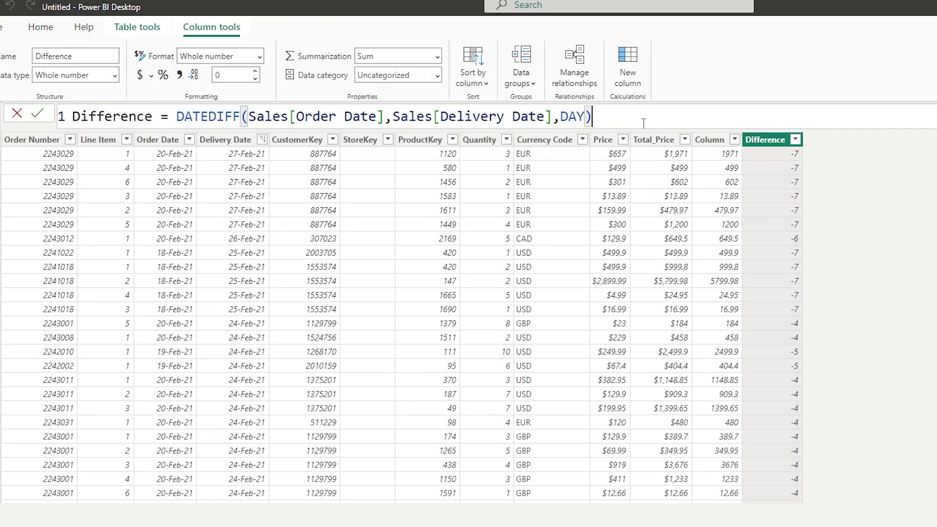
pyautogui.press('Return')
pyautogui.scroll(-15, 400, 322)
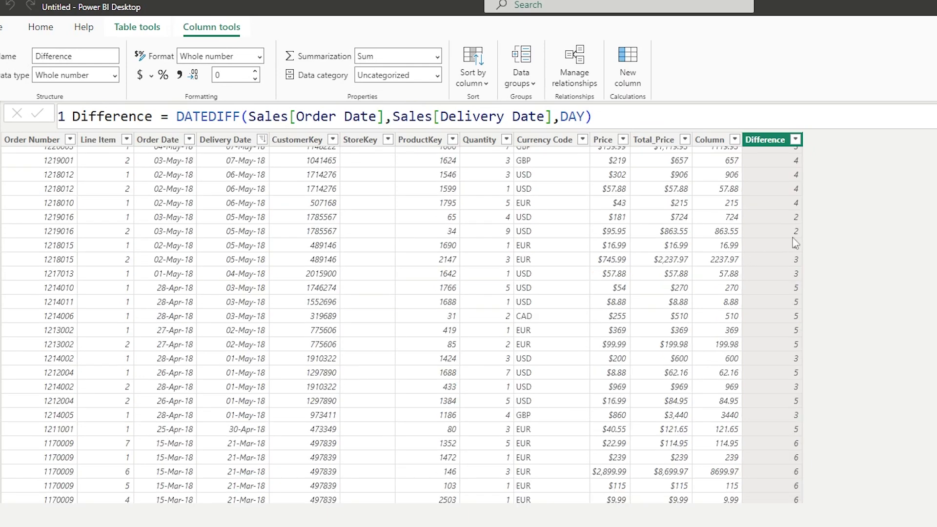
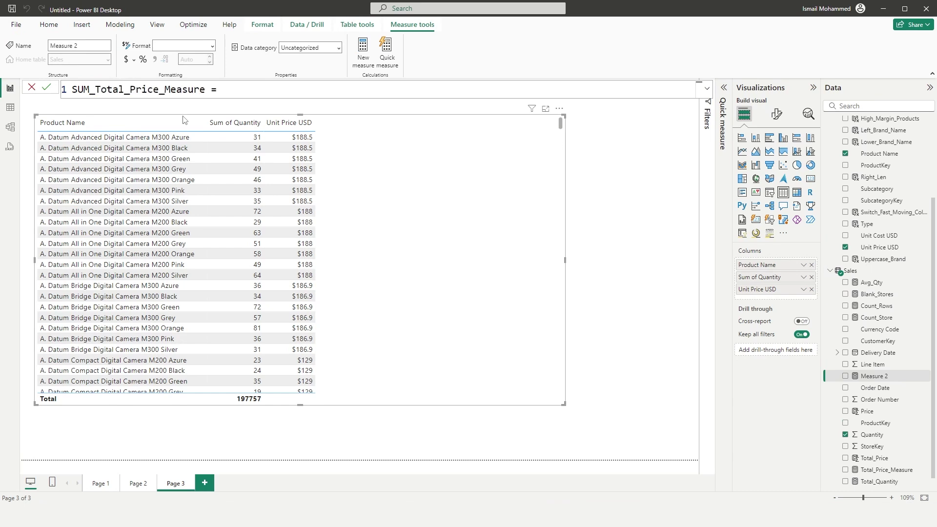
pyautogui.write('Price')
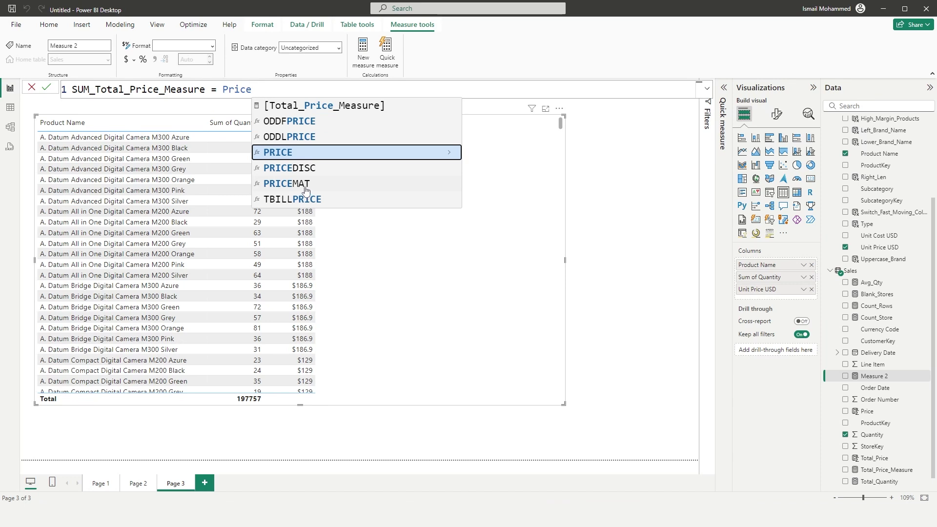
pyautogui.press('BackSpace')
pyautogui.press('BackSpace')
pyautogui.press('BackSpace')
pyautogui.press('BackSpace')
pyautogui.press('BackSpace')
# Step: Define SUM_Total_Price_Measure as SUM(Sales[Price]) * SUM(Sales[Quantity]) and add the measure to the product table visual
pyautogui.write('SUM(')
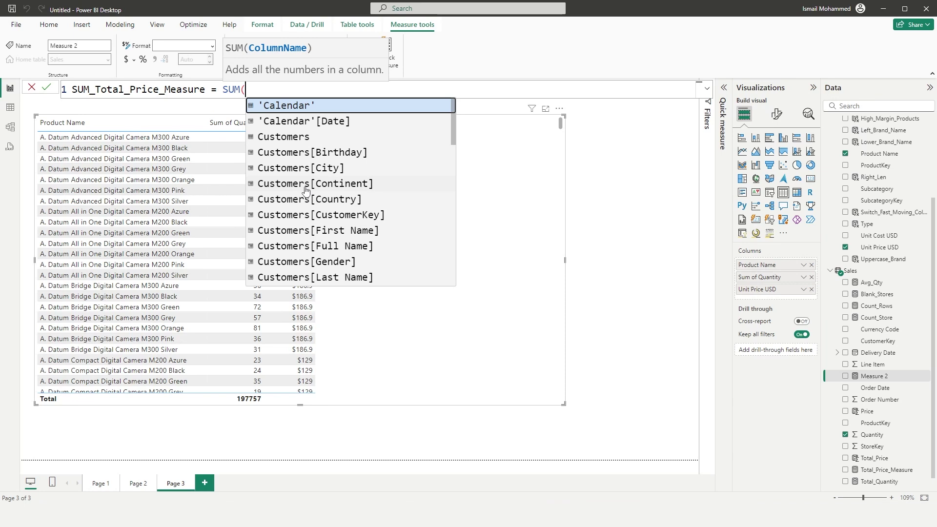
pyautogui.write('Price')
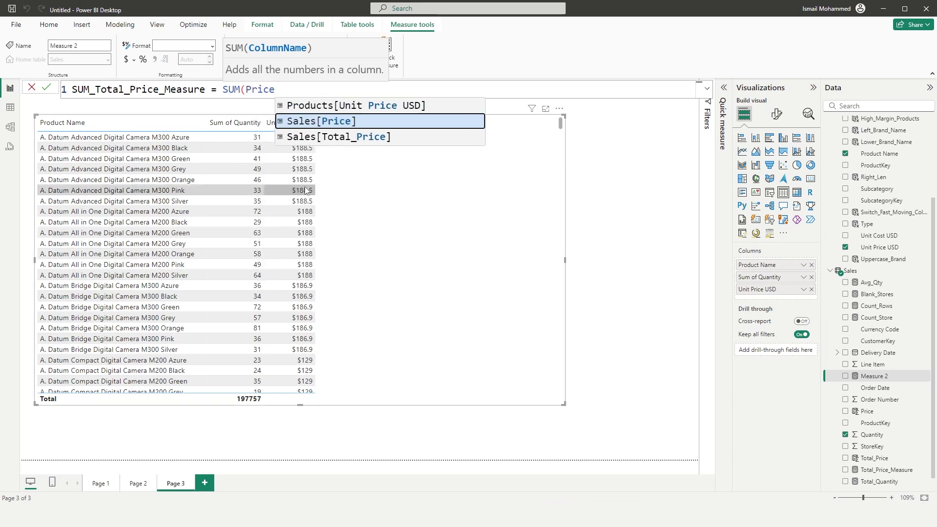
pyautogui.press('Tab')
pyautogui.write(') ')
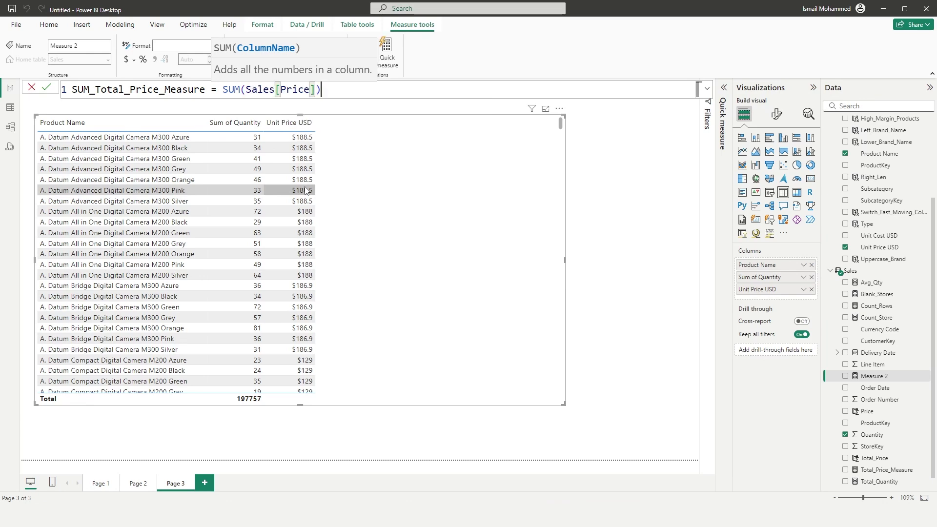
pyautogui.write('* ')
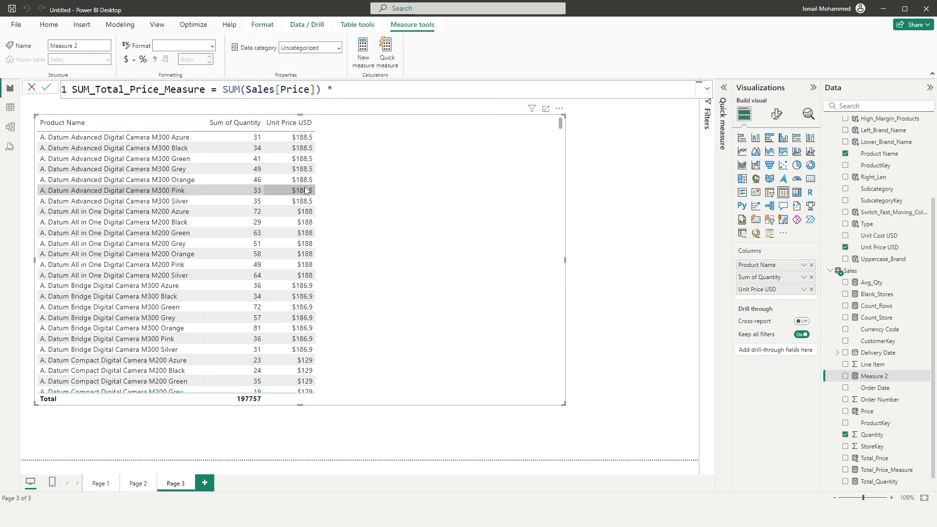
pyautogui.write('Sum')
pyautogui.press('Tab')
pyautogui.write('Qua')
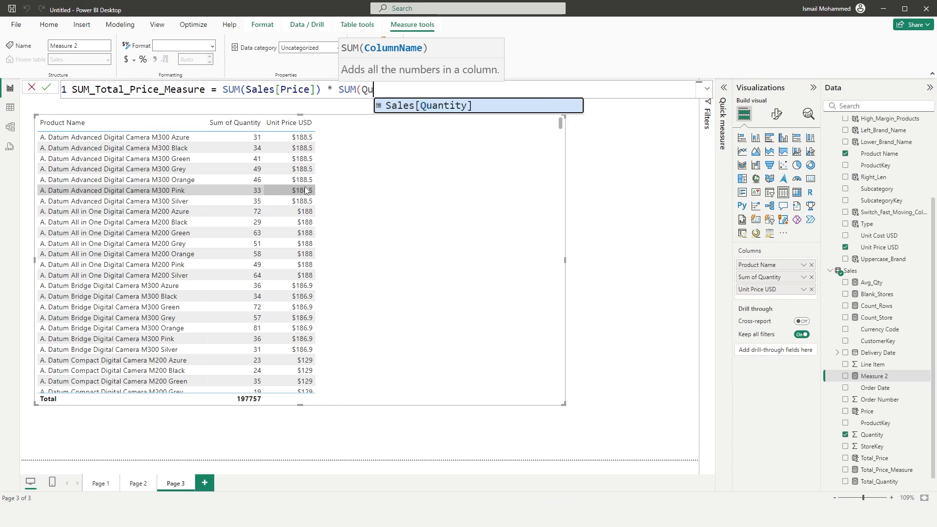
pyautogui.press('Tab')
pyautogui.write(')')
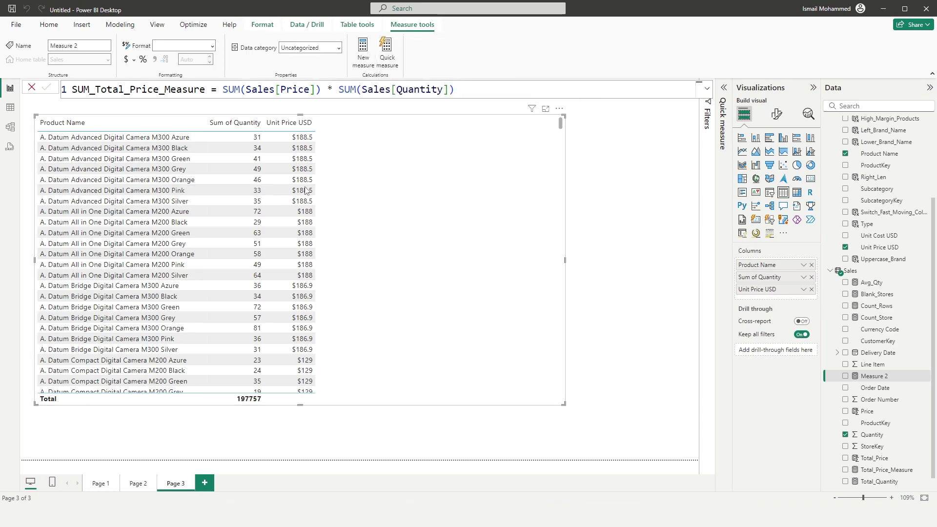
pyautogui.press('Return')
pyautogui.moveTo(895, 447); pyautogui.dragTo(437, 182)
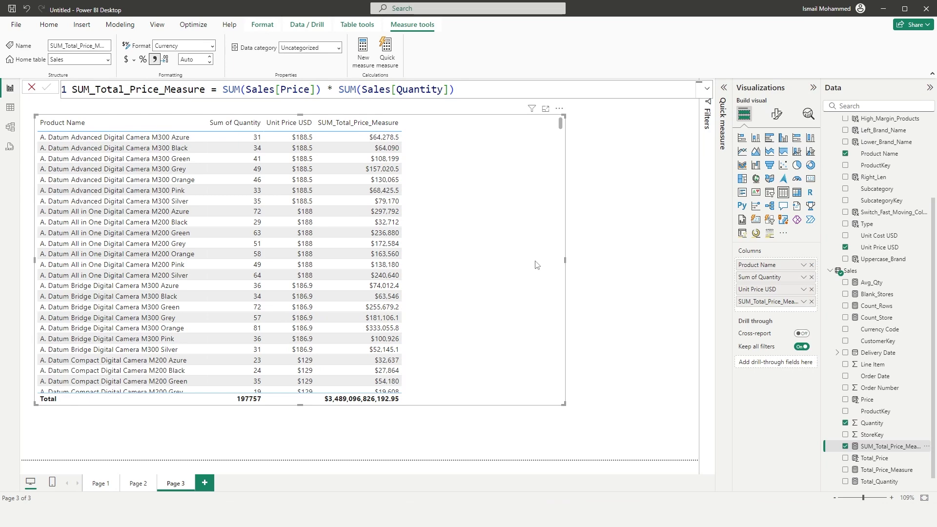
# Step: Review the Total_Price column's formula in the Sales data, and add Total_Price to the product table visual on Page 3
pyautogui.click(10, 107)
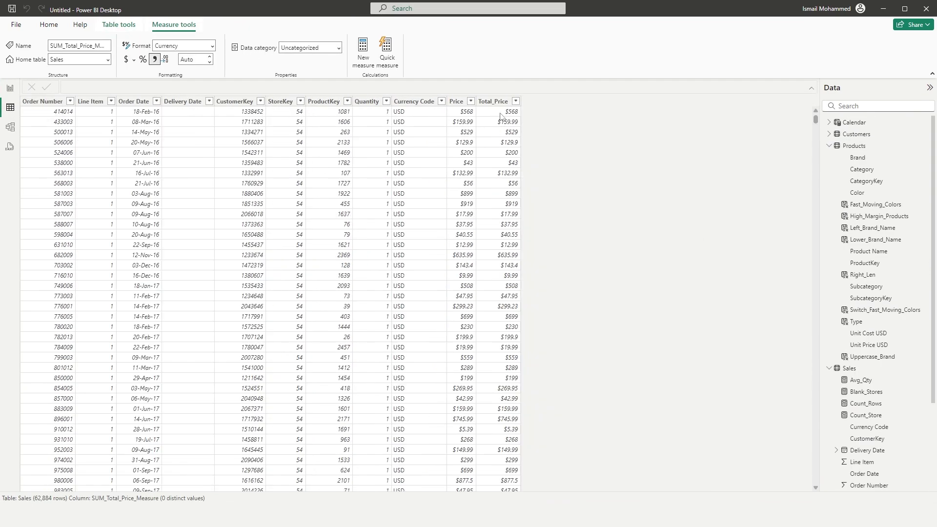
pyautogui.click(495, 102)
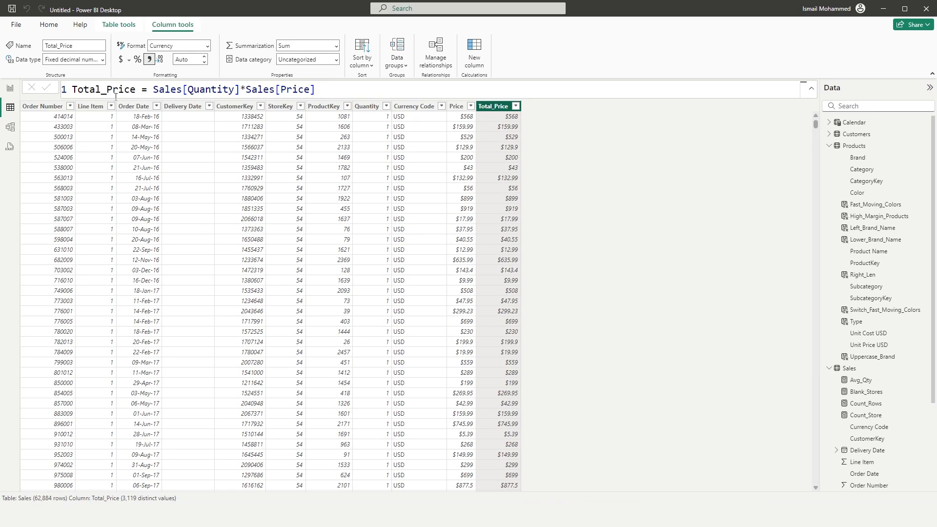
pyautogui.click(9, 88)
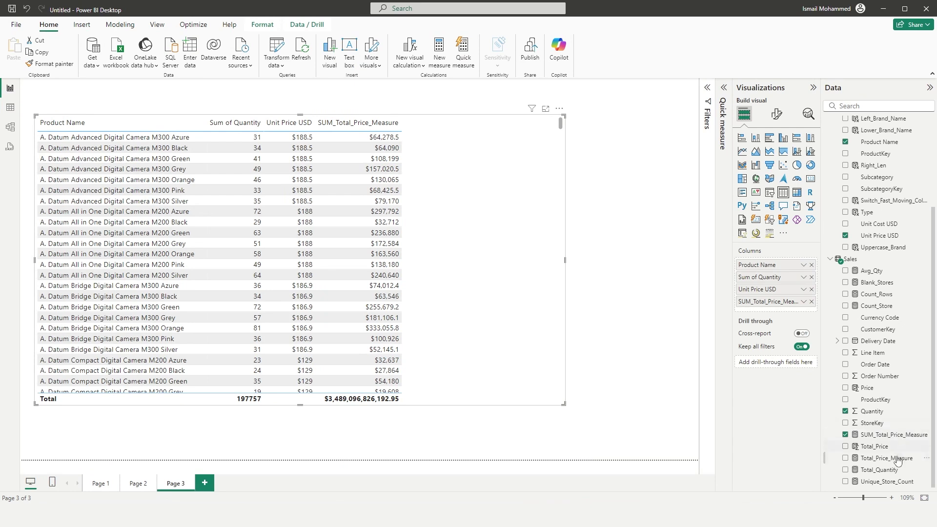
pyautogui.moveTo(874, 446); pyautogui.dragTo(455, 233)
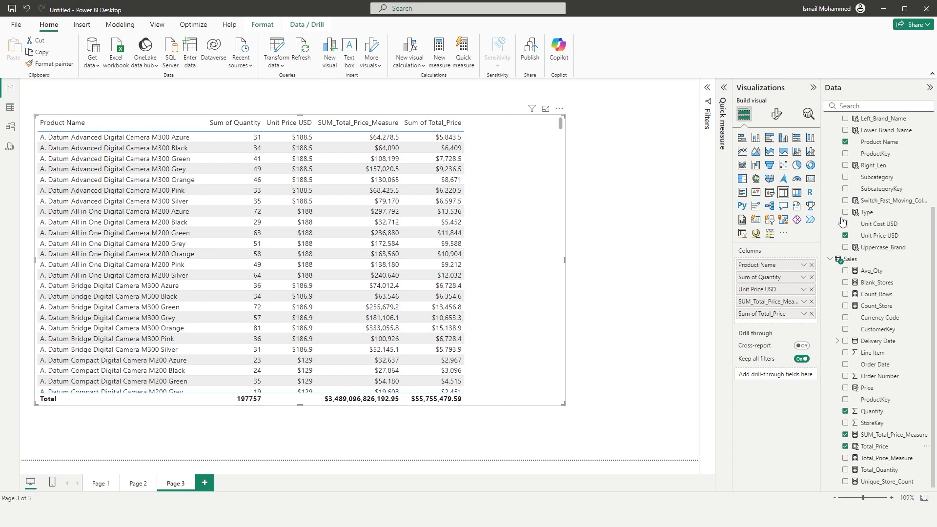
# Step: Start a new measure in the Sales table named Total_Sales_Measure_Sum, using the SUMX function
pyautogui.click(927, 260)
pyautogui.click(866, 277)
pyautogui.write('T')
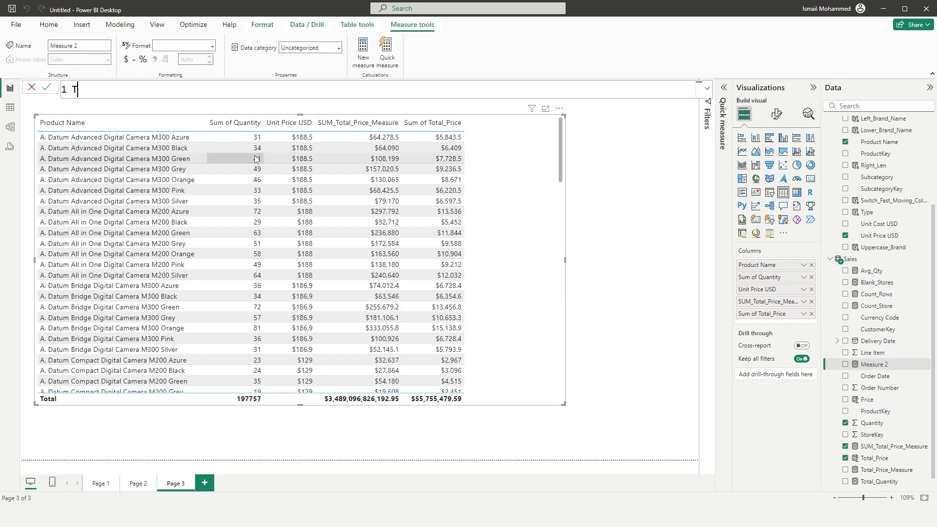
pyautogui.write('otal_Sales')
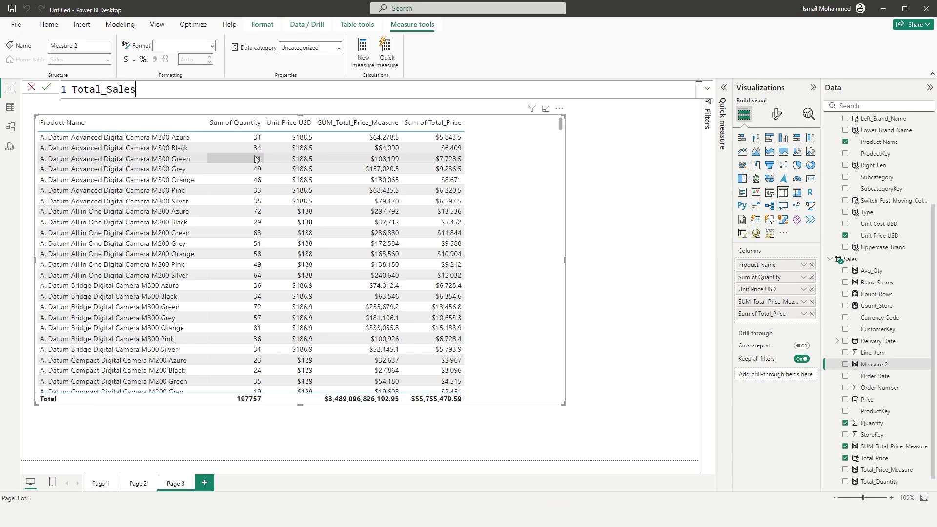
pyautogui.write('_Measure_Sum =')
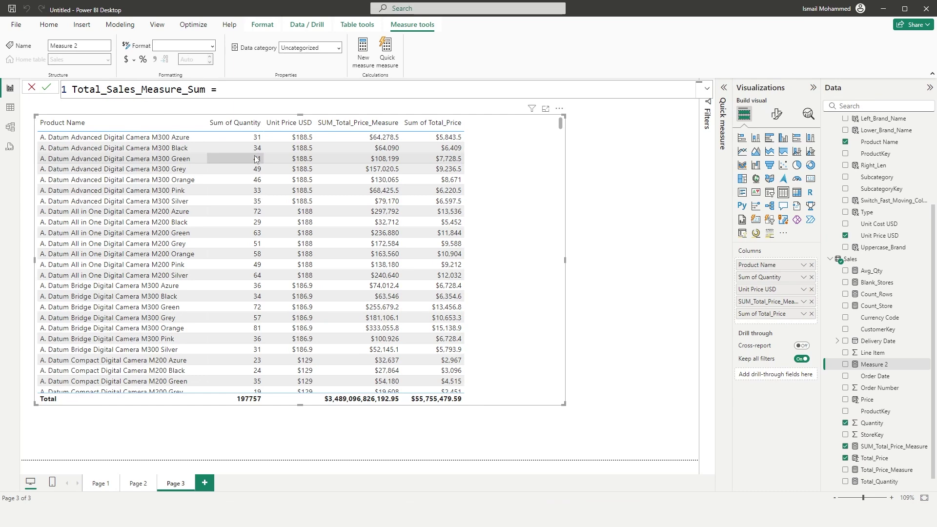
pyautogui.write(' Sum')
pyautogui.press('Down')
pyautogui.press('Down')
pyautogui.press('Down')
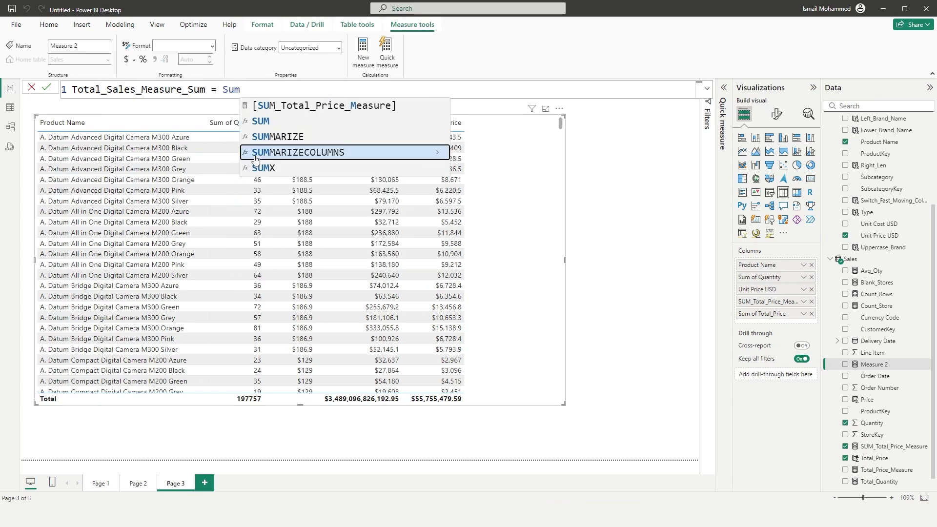
pyautogui.press('Tab')
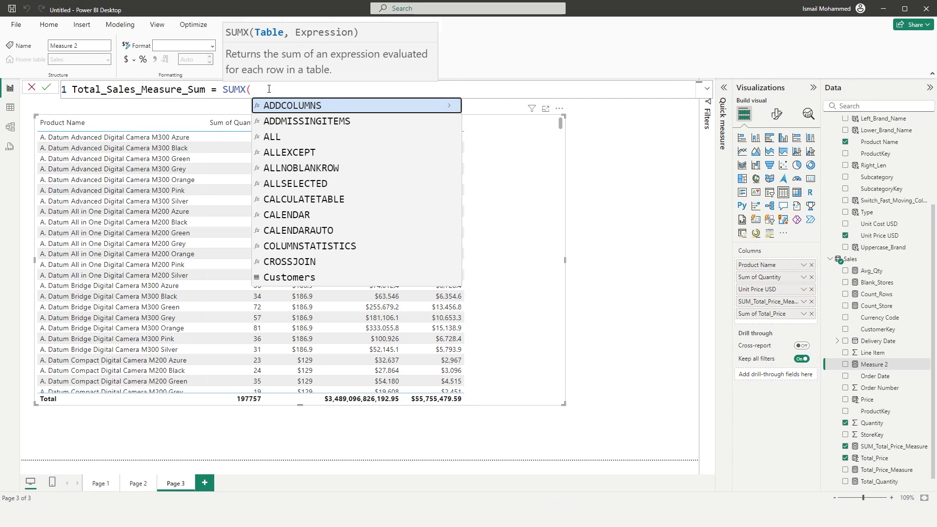
# Step: Give SUMX the Sales table as its first argument and begin its expression with Sales[Quantity]
pyautogui.write('Sales')
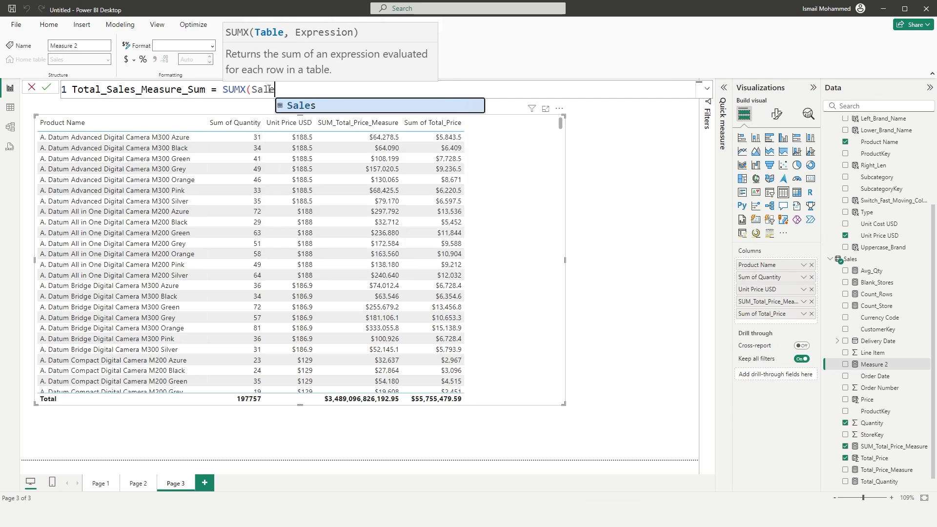
pyautogui.write(',')
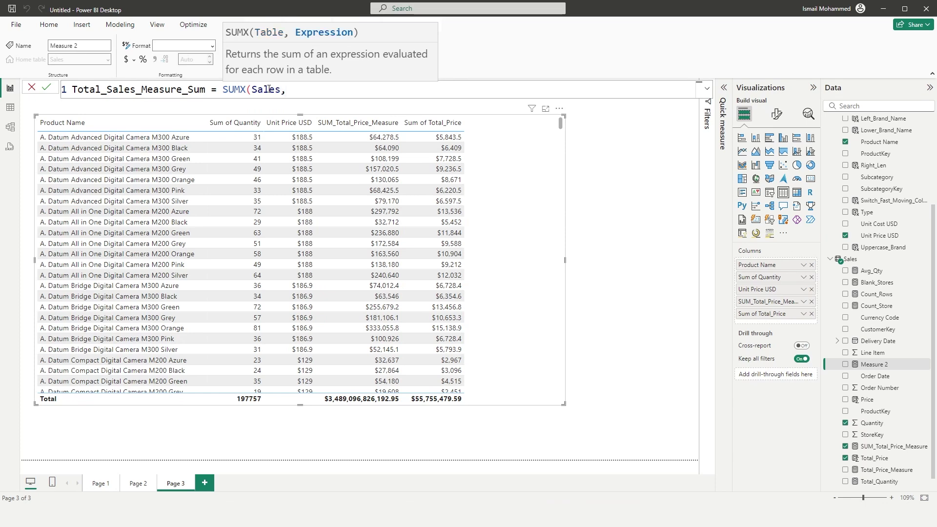
pyautogui.write('Qua')
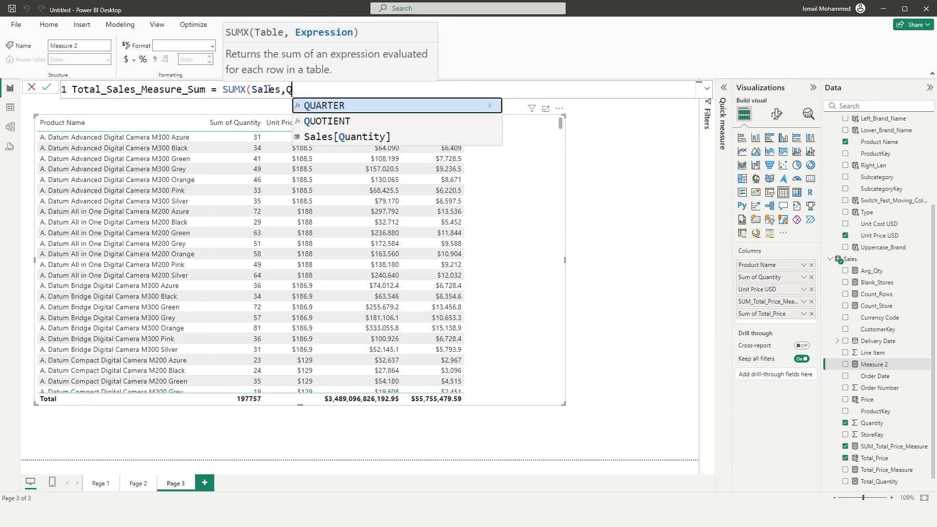
pyautogui.press('Up')
pyautogui.press('Down')
pyautogui.press('Down')
pyautogui.press('Down')
pyautogui.press('Up')
pyautogui.press('Tab')
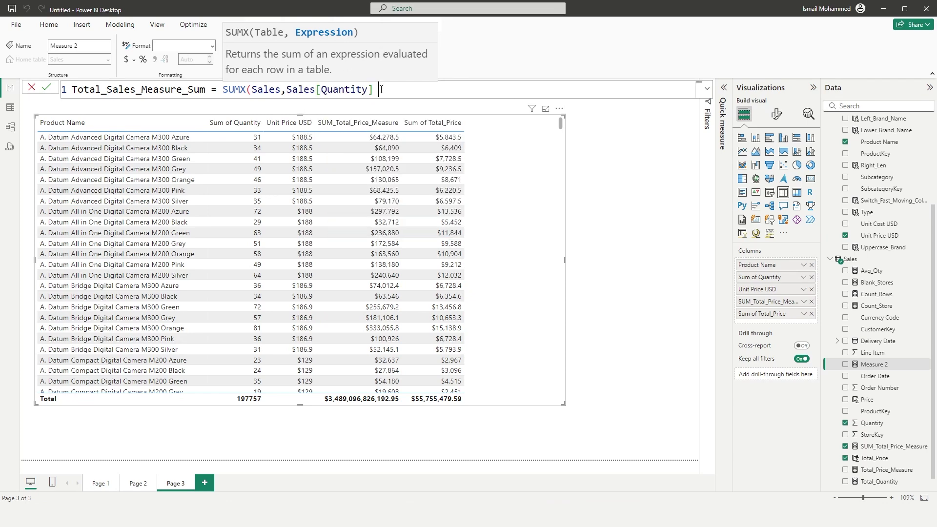
# Step: Multiply the quantity by Sales[Price] to finish the SUMX expression, and commit the measure
pyautogui.write('Price')
pyautogui.press('Down')
pyautogui.press('Down')
pyautogui.press('Down')
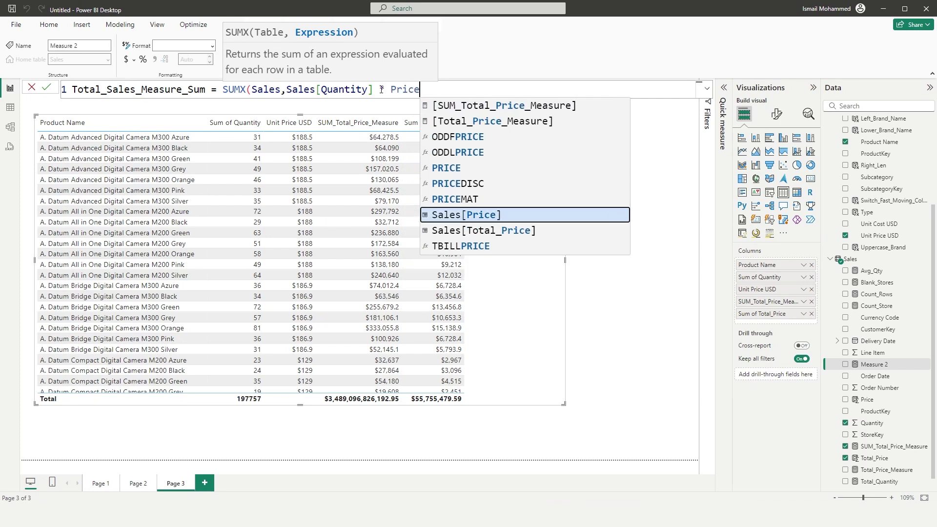
pyautogui.press('Tab')
pyautogui.write(')')
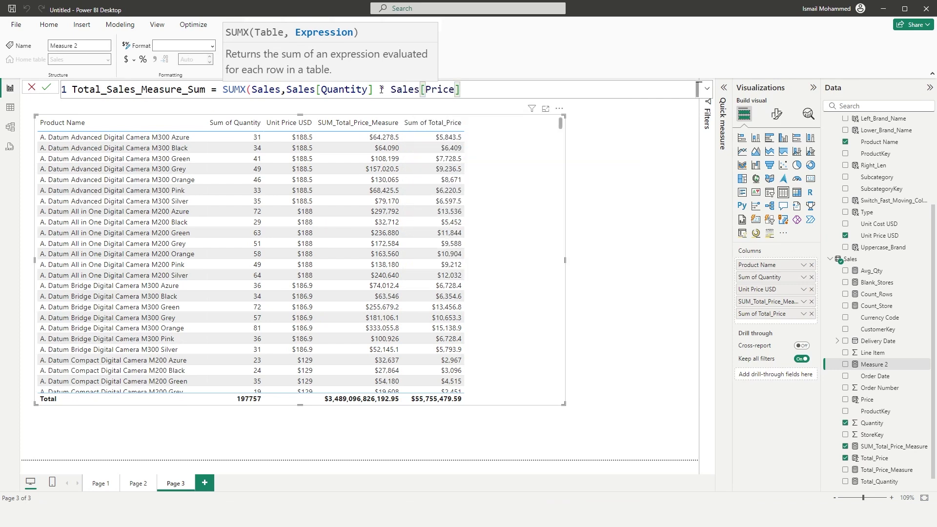
pyautogui.press('Return')
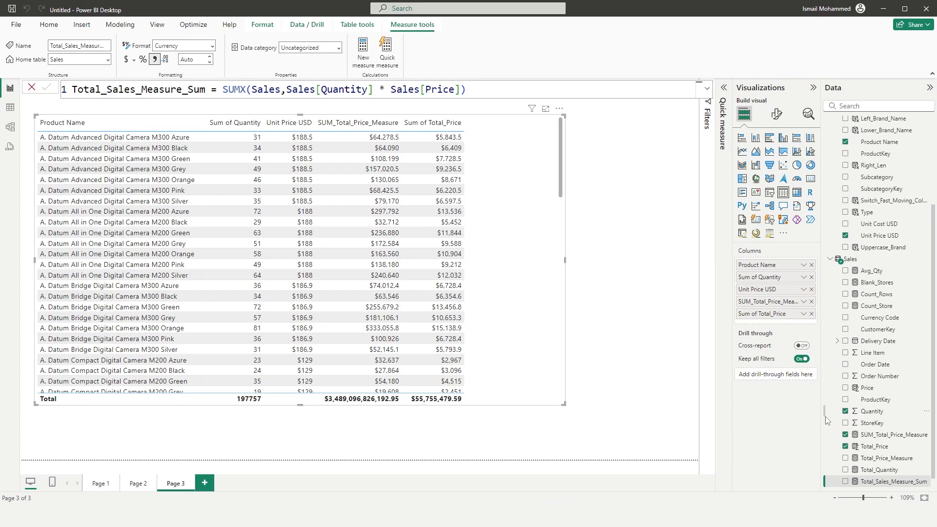
# Step: Add Total_Sales_Measure_Sum to the product table visual and highlight the SUMX function in its formula
pyautogui.moveTo(887, 483); pyautogui.dragTo(513, 175)
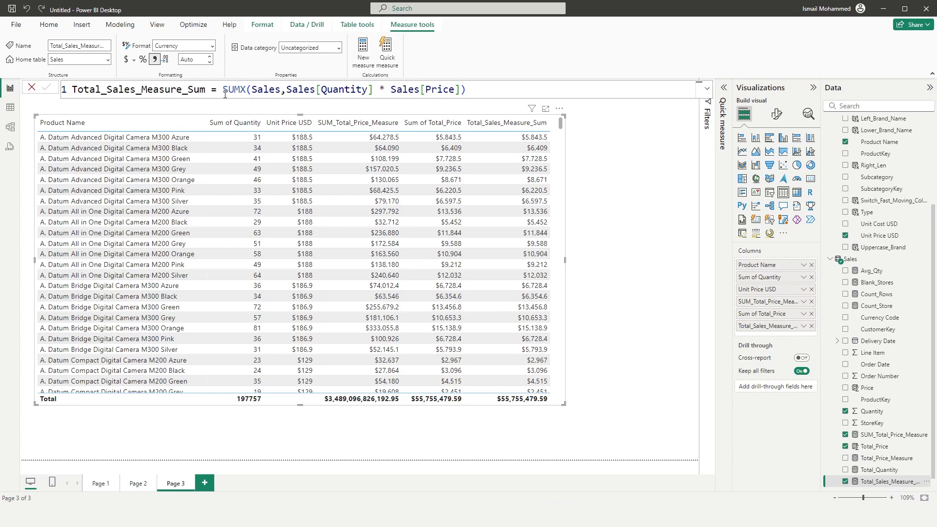
pyautogui.moveTo(225, 90); pyautogui.dragTo(247, 91)
pyautogui.doubleClick(239, 90)
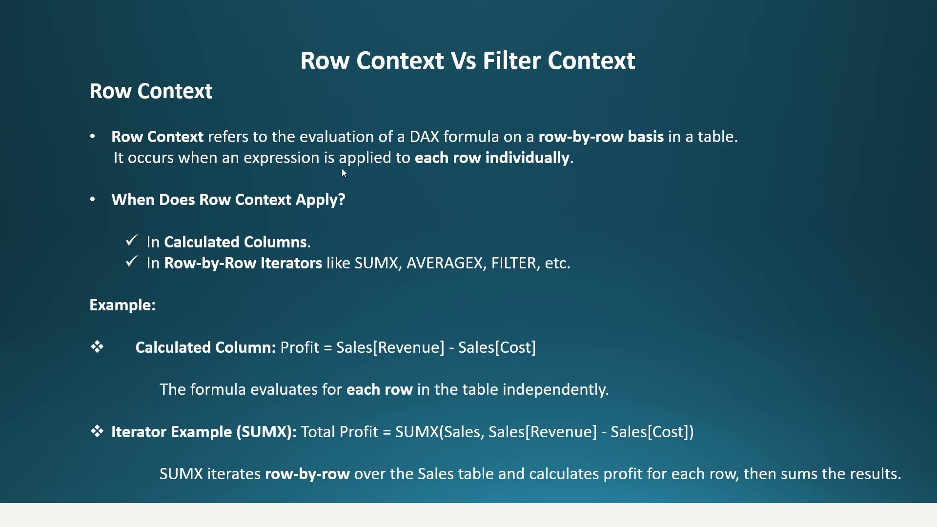
pyautogui.press('Right')
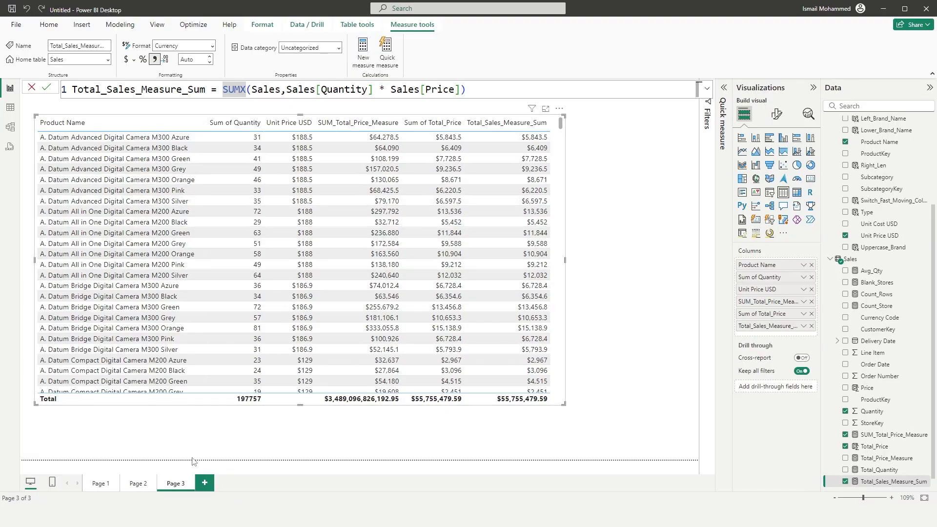
# Step: Add a new report page and create a table visual with the Products Brand and the Sales Total_Price
pyautogui.click(204, 483)
pyautogui.scroll(3, 915, 313)
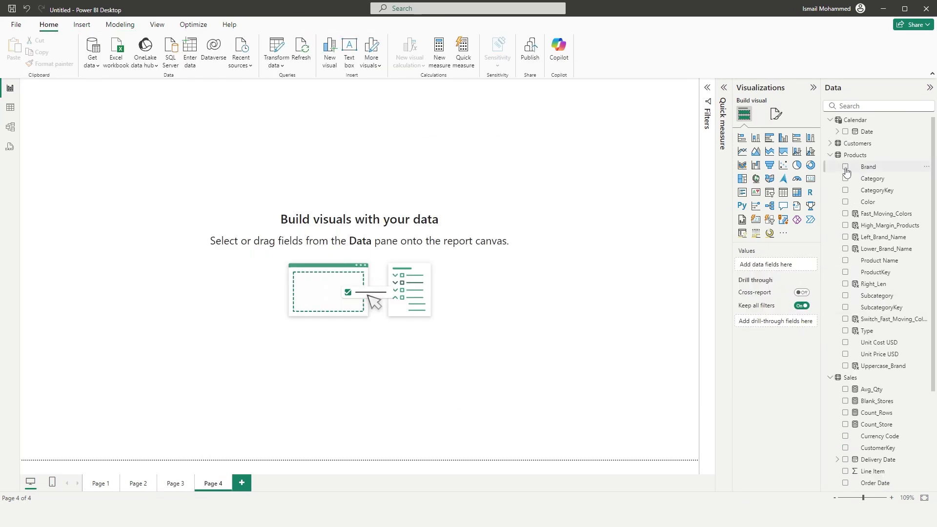
pyautogui.click(846, 167)
pyautogui.scroll(-3, 859, 196)
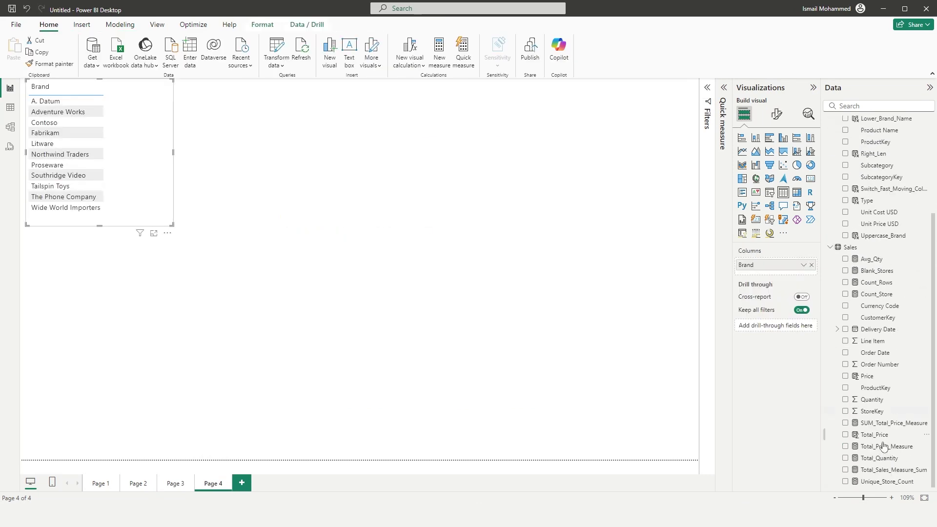
pyautogui.click(846, 435)
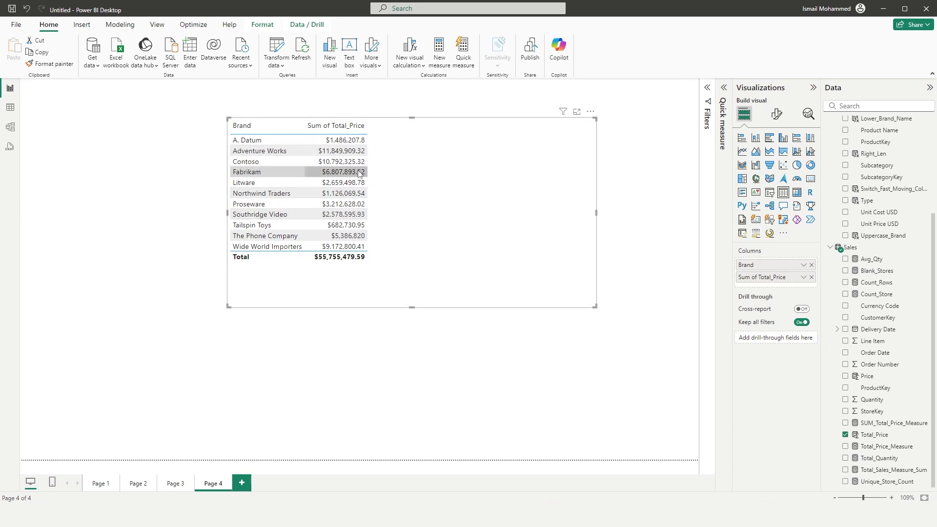
# Step: Remove Brand from the total price table and create a separate Brand slicer beside it
pyautogui.click(812, 265)
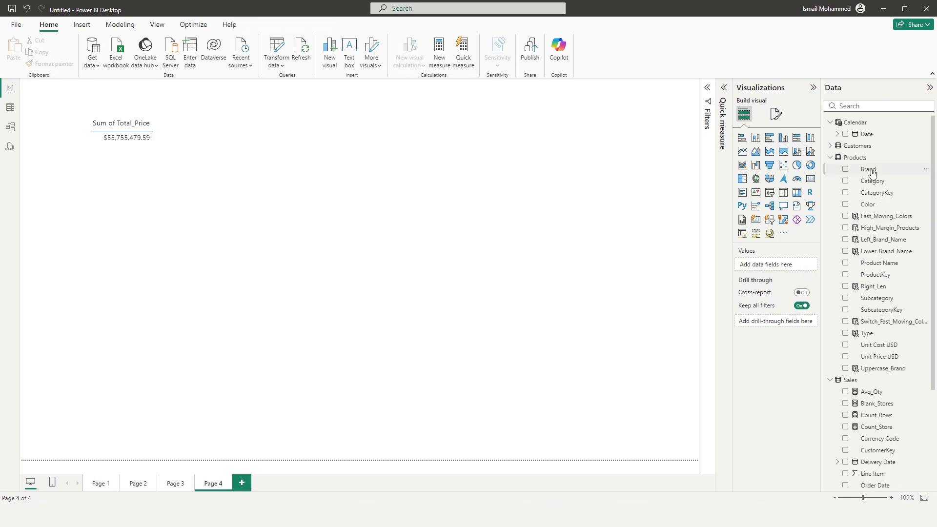
pyautogui.moveTo(868, 169); pyautogui.dragTo(644, 117)
pyautogui.click(769, 192)
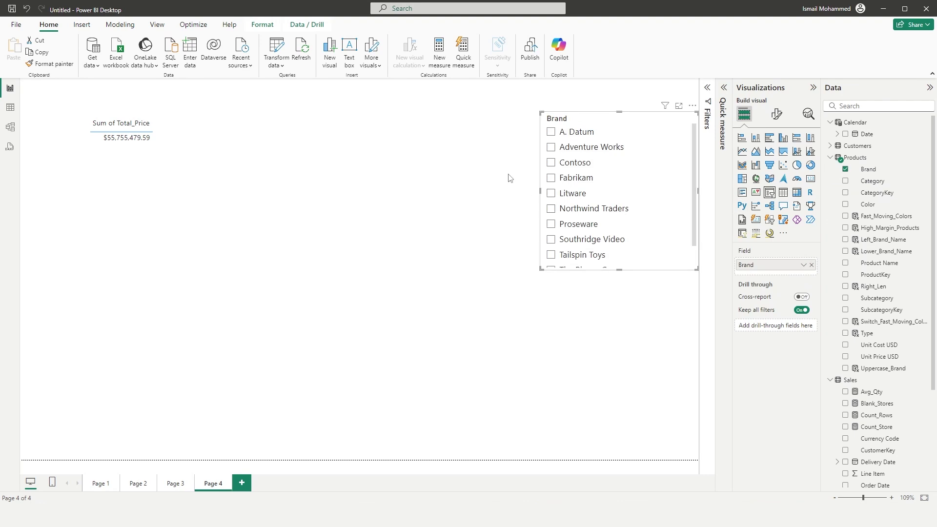
# Step: Filter the total price by one brand after another in the slicer, ending with Northwind Traders
pyautogui.click(555, 168)
pyautogui.click(552, 179)
pyautogui.click(554, 195)
pyautogui.click(552, 210)
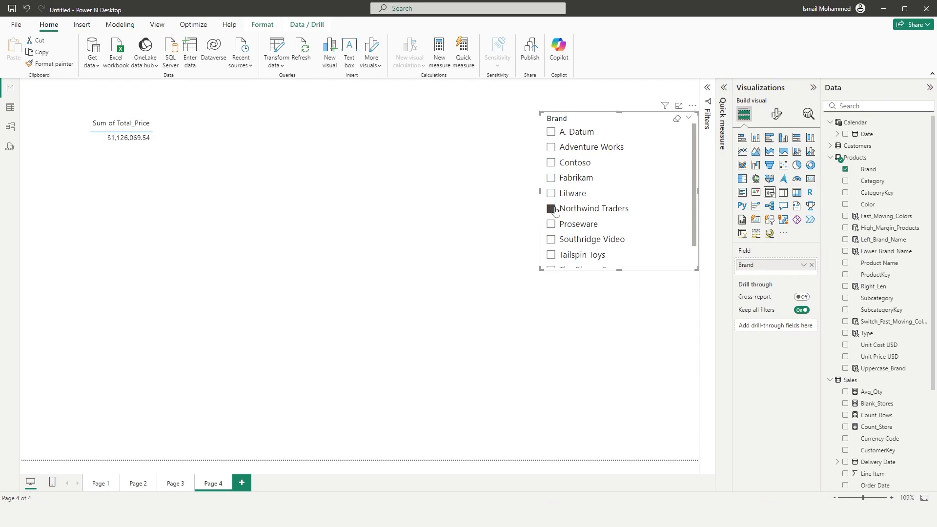
# Step: Put Brand back into the table ahead of Sum of Total_Price, and clear Northwind Traders in the Brand slicer
pyautogui.click(375, 236)
pyautogui.moveTo(868, 170); pyautogui.dragTo(773, 269)
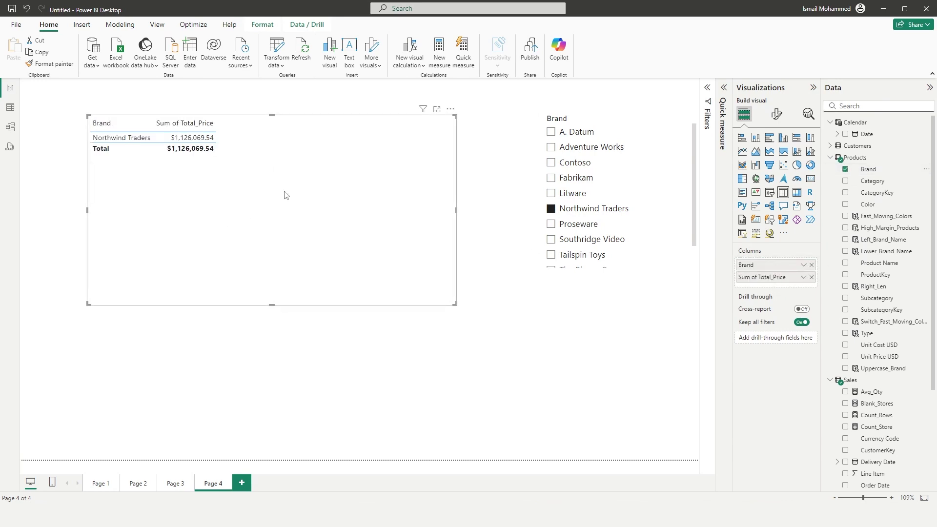
pyautogui.click(551, 209)
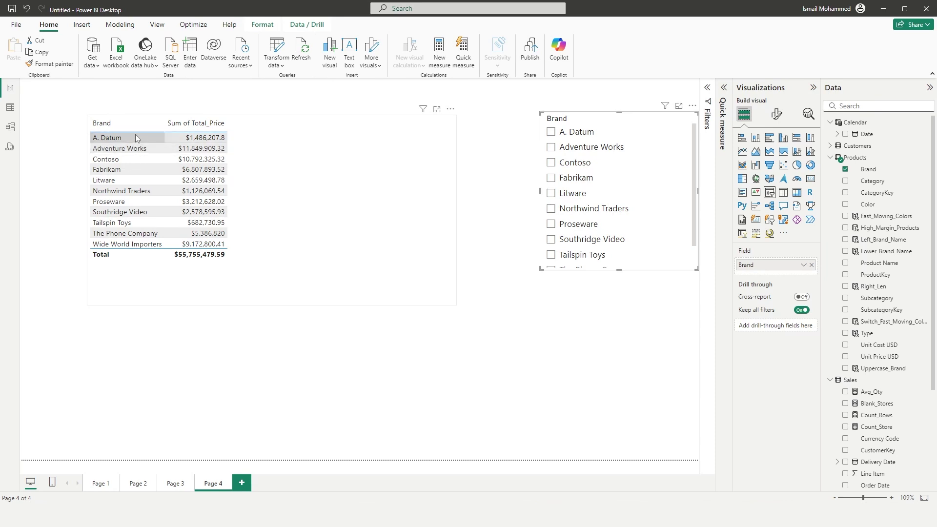
# Step: Add Category between Brand and Sum of Total_Price, and convert the table to an enlarged matrix
pyautogui.moveTo(859, 181); pyautogui.dragTo(260, 166)
pyautogui.moveTo(764, 278); pyautogui.dragTo(768, 299)
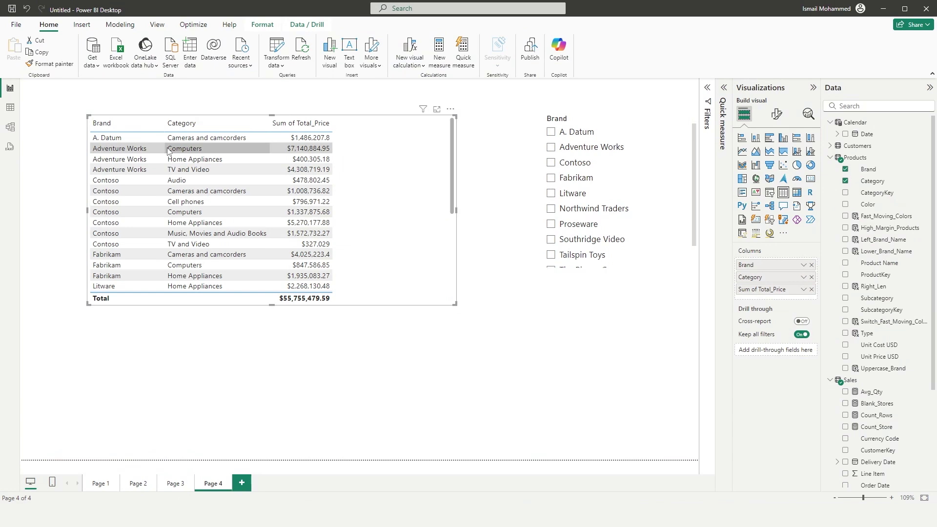
pyautogui.click(797, 192)
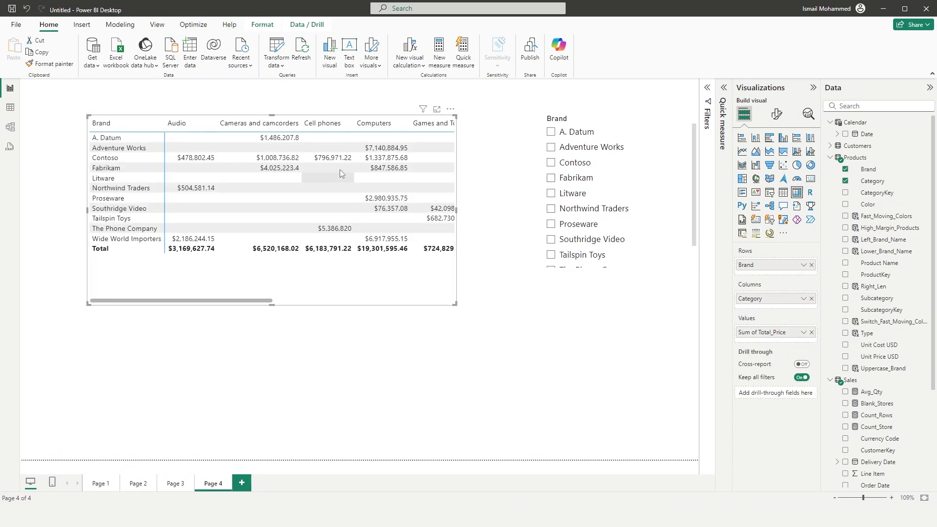
pyautogui.moveTo(454, 302); pyautogui.dragTo(505, 344)
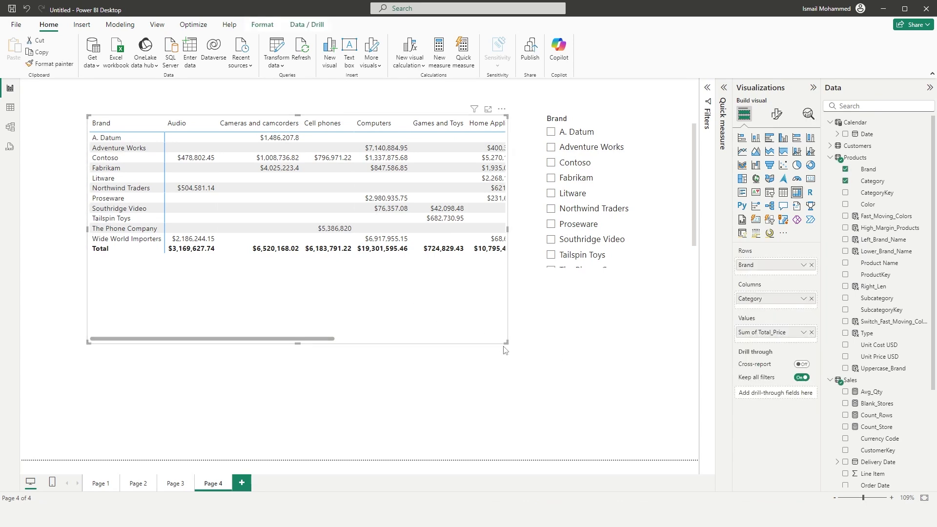
pyautogui.moveTo(508, 345); pyautogui.dragTo(594, 356)
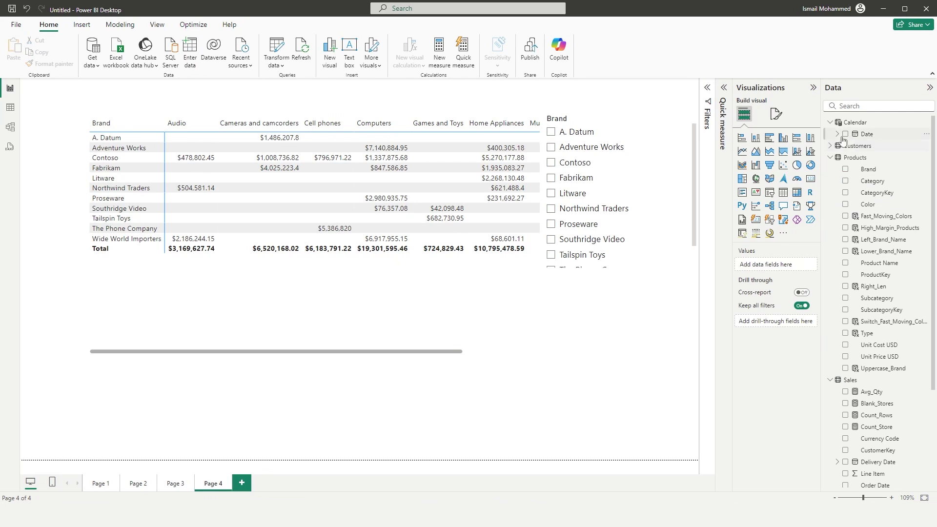
# Step: Create a slicer from the Calendar Date below the matrix, keeping only the Year level of the hierarchy
pyautogui.click(845, 134)
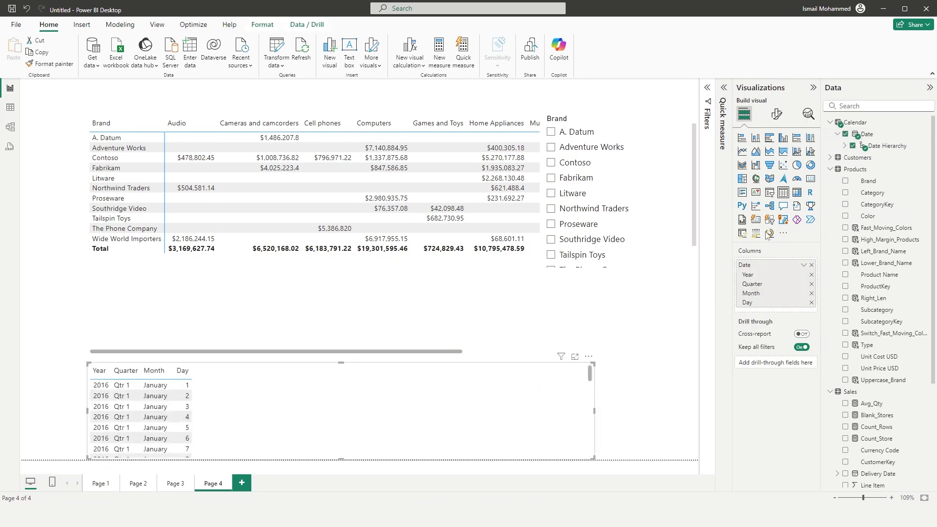
pyautogui.click(770, 193)
pyautogui.click(812, 284)
pyautogui.click(811, 285)
pyautogui.click(812, 285)
# Step: Filter the matrix by different years from 2016 to 2019 in the Year slicer, ending with 2018
pyautogui.click(98, 413)
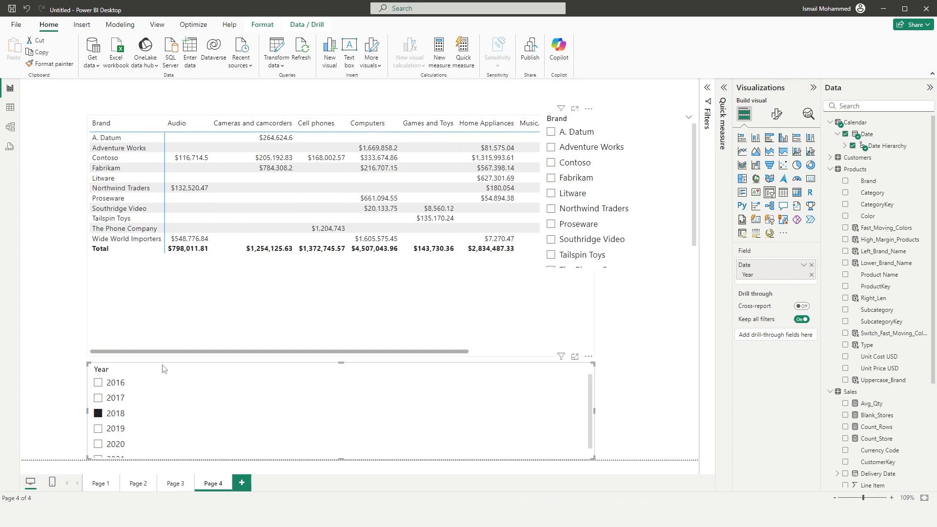
pyautogui.click(99, 398)
pyautogui.click(98, 383)
pyautogui.click(98, 429)
pyautogui.click(99, 414)
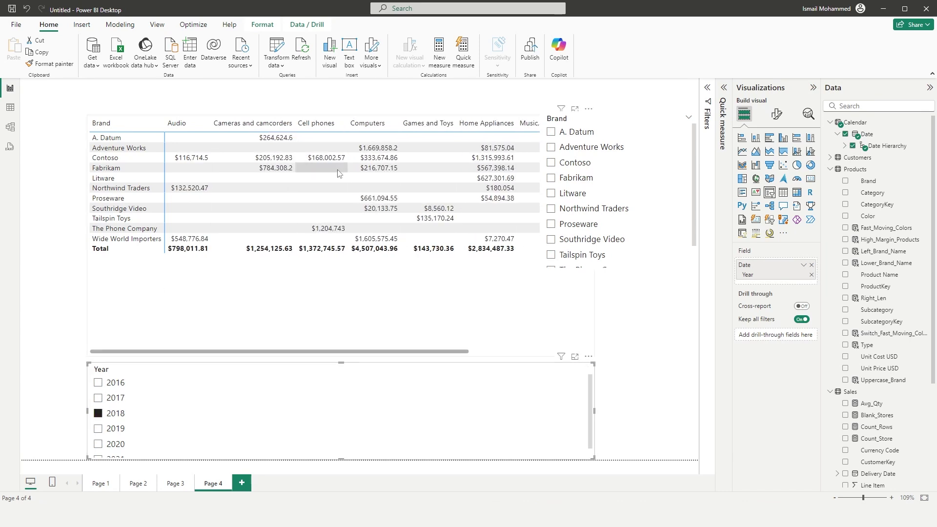
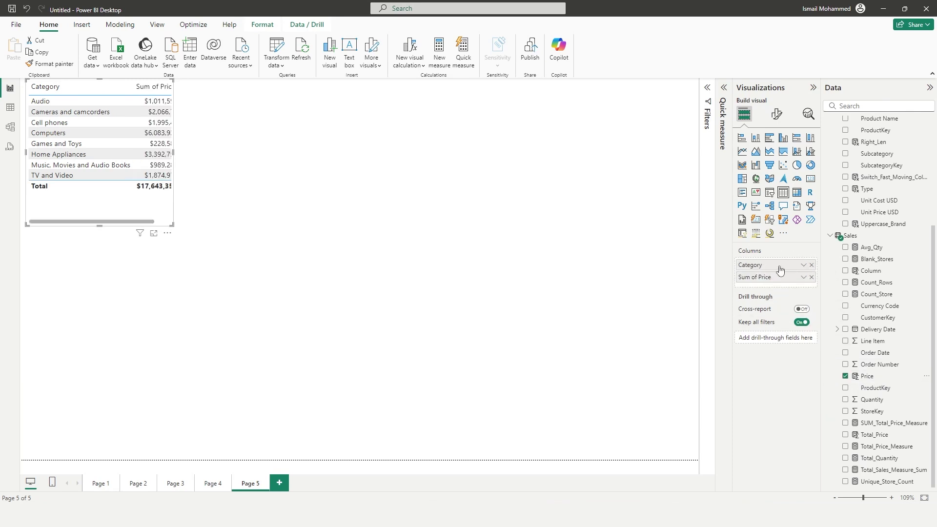
# Step: Review the aggregation options of Sum of Price, and delete the category table from Page 5
pyautogui.rightClick(756, 282)
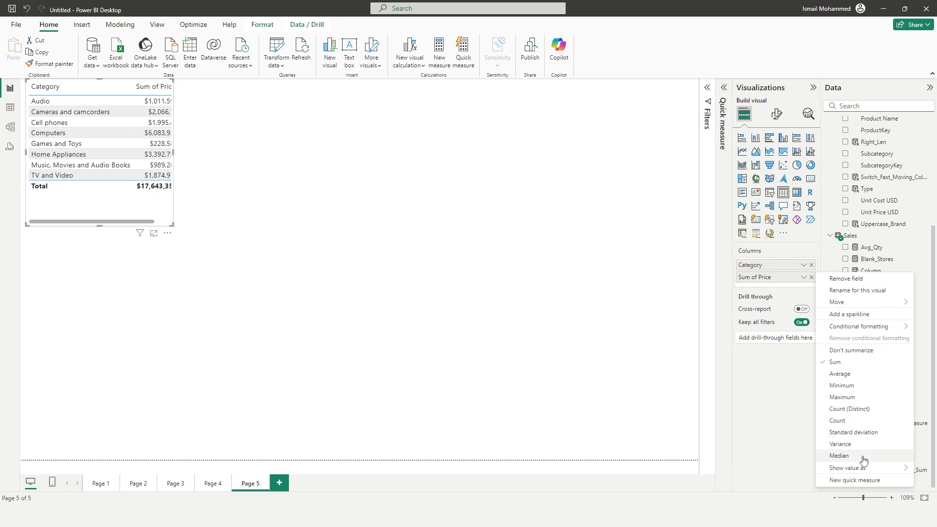
pyautogui.click(758, 285)
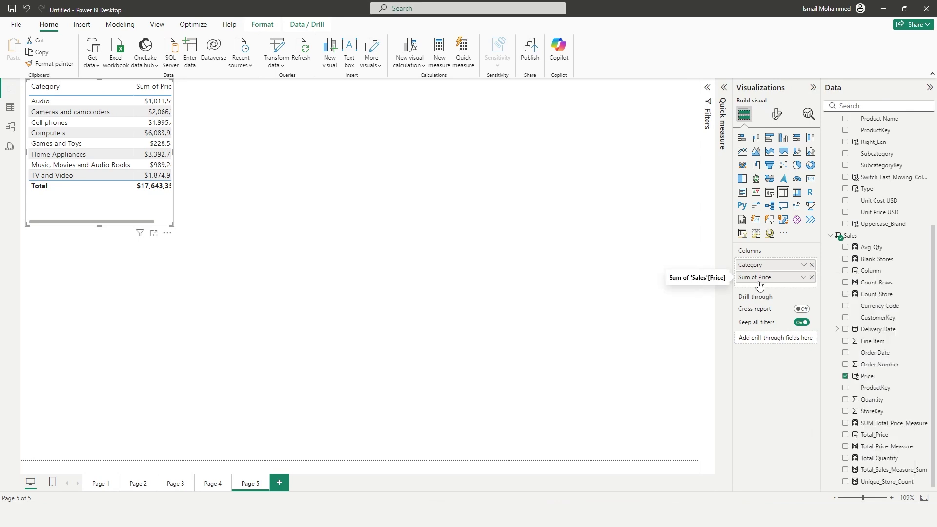
pyautogui.click(881, 438)
pyautogui.press('Delete')
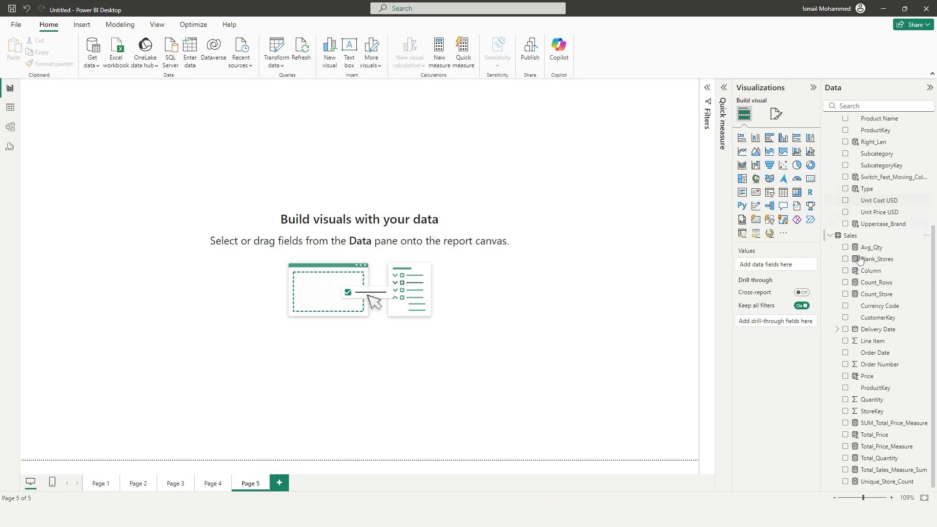
# Step: Create a table visual on Page 5 with the Products Brand and the Sales Quantity
pyautogui.scroll(3, 927, 317)
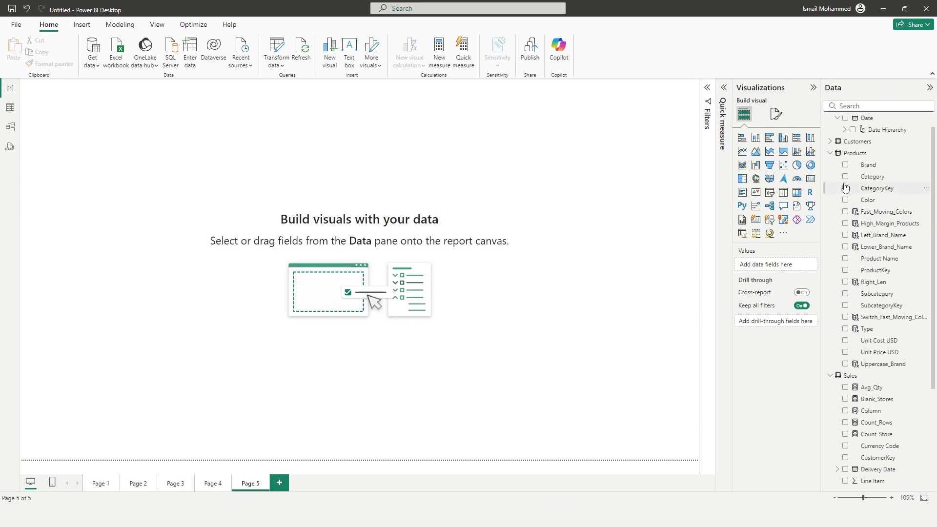
pyautogui.click(845, 165)
pyautogui.scroll(-5, 873, 293)
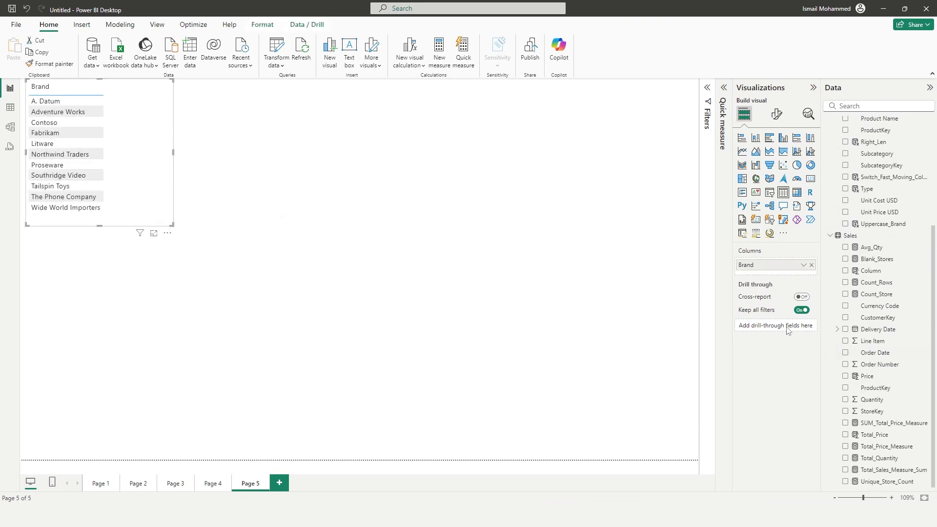
pyautogui.click(846, 400)
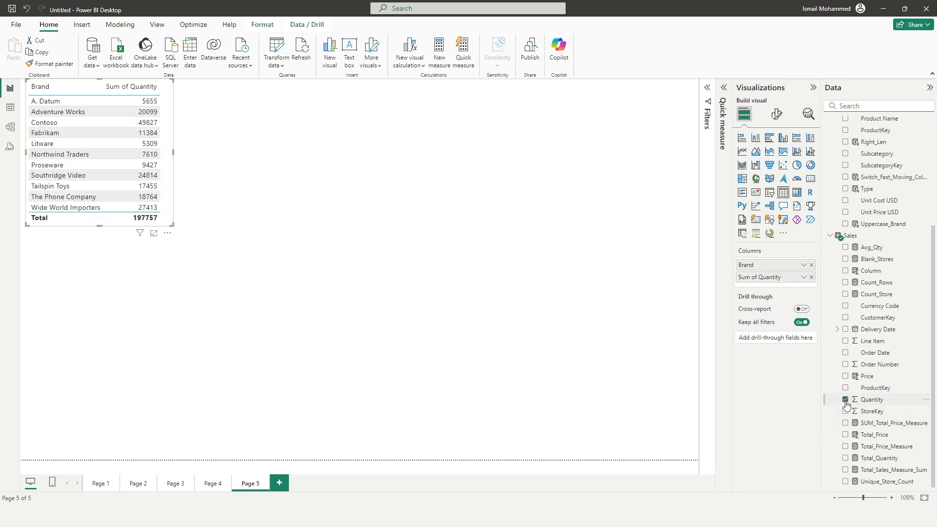
# Step: Compare the aggregation options of Sum of Quantity with the SUM formula of the Total_Quantity measure
pyautogui.rightClick(758, 283)
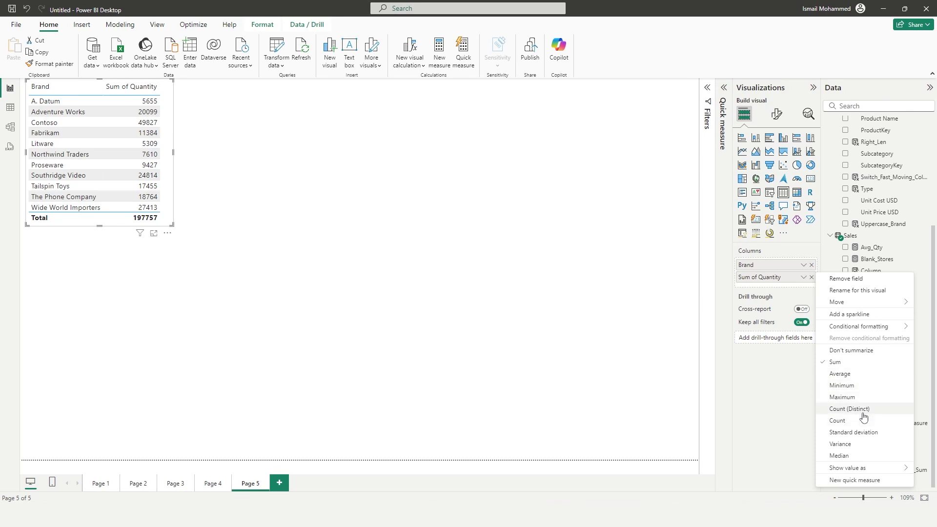
pyautogui.click(771, 288)
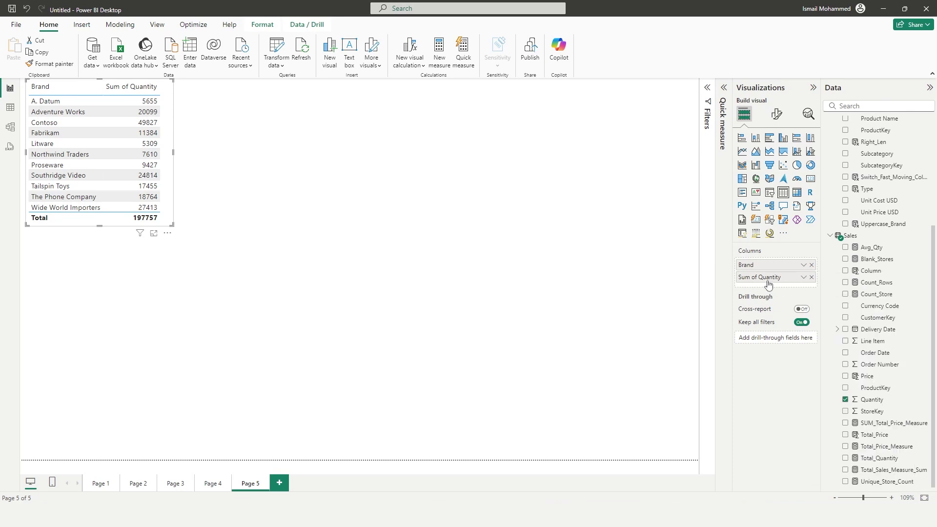
pyautogui.click(886, 459)
pyautogui.moveTo(172, 92); pyautogui.dragTo(292, 91)
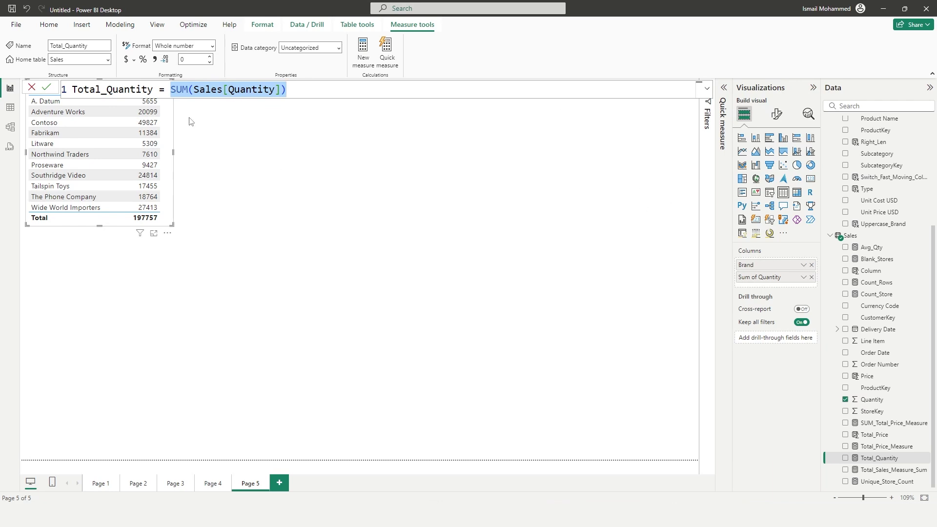
pyautogui.click(758, 282)
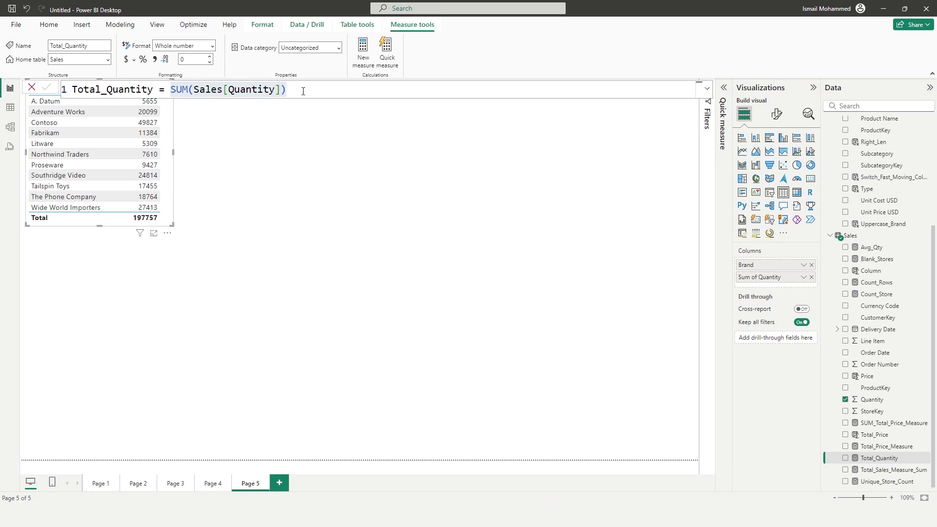
pyautogui.click(190, 90)
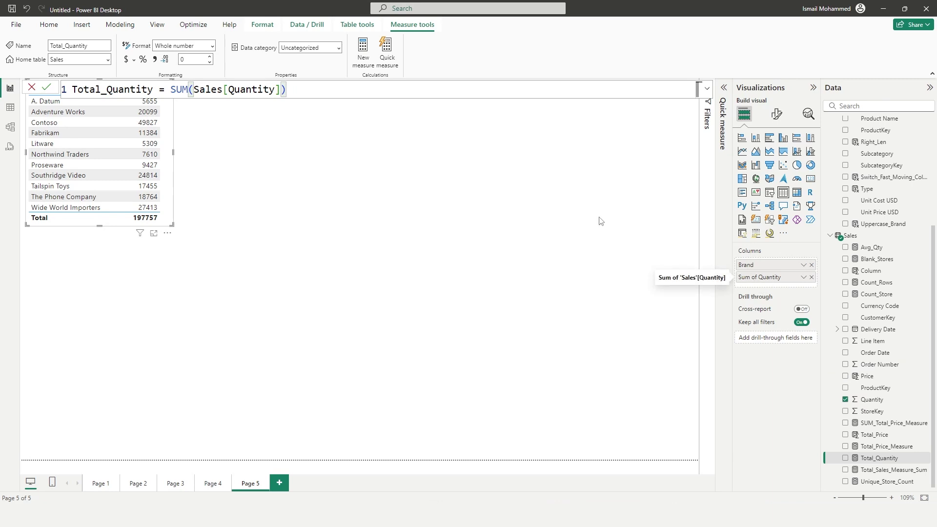
# Step: Move the brand quantity table down into the page, duplicate it and place the copy to its right
pyautogui.moveTo(170, 191); pyautogui.dragTo(249, 277)
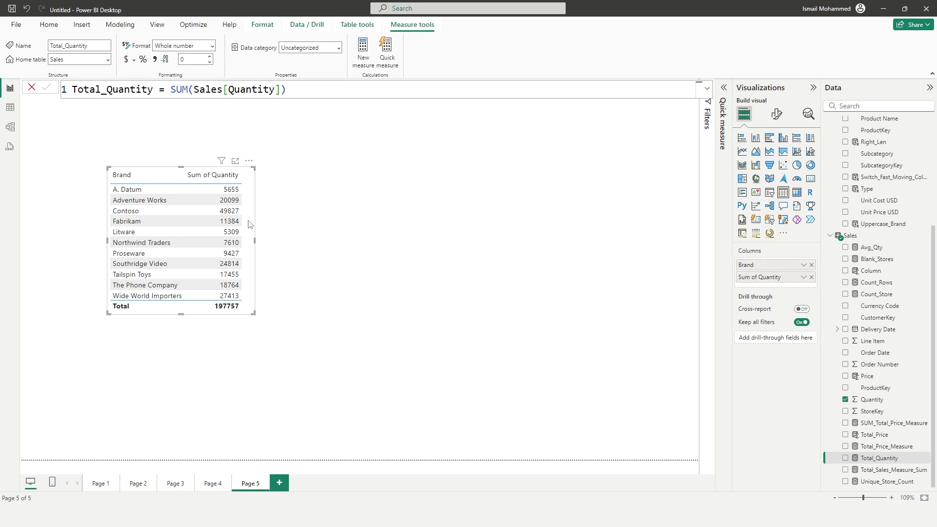
pyautogui.hotkey('ctrl', 'c')
pyautogui.hotkey('ctrl', 'v')
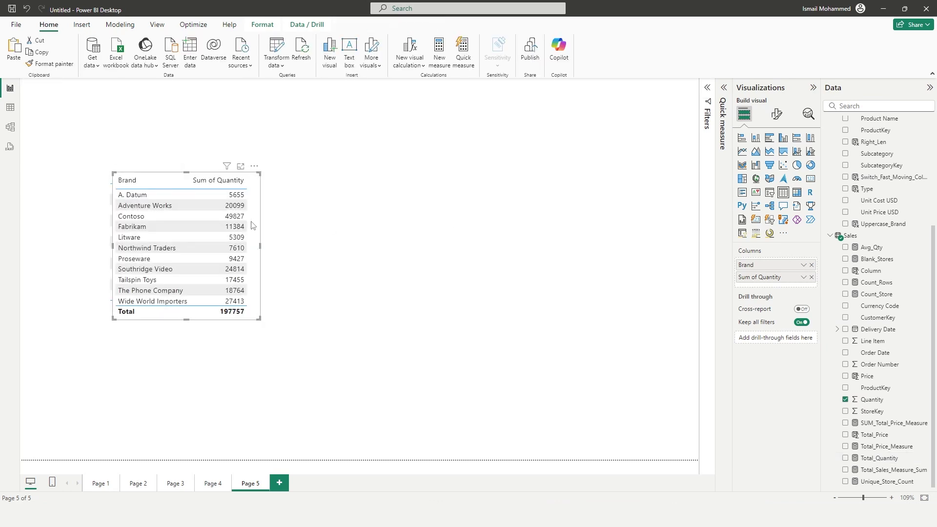
pyautogui.moveTo(226, 205); pyautogui.dragTo(575, 201)
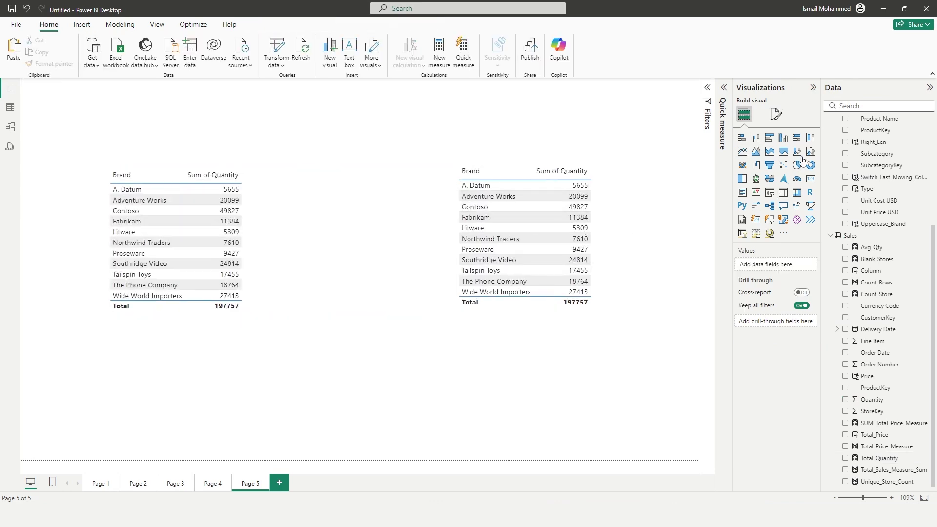
# Step: Insert an empty clustered bar chart on Page 5, replacing the first blank chart placed there
pyautogui.click(783, 138)
pyautogui.click(771, 139)
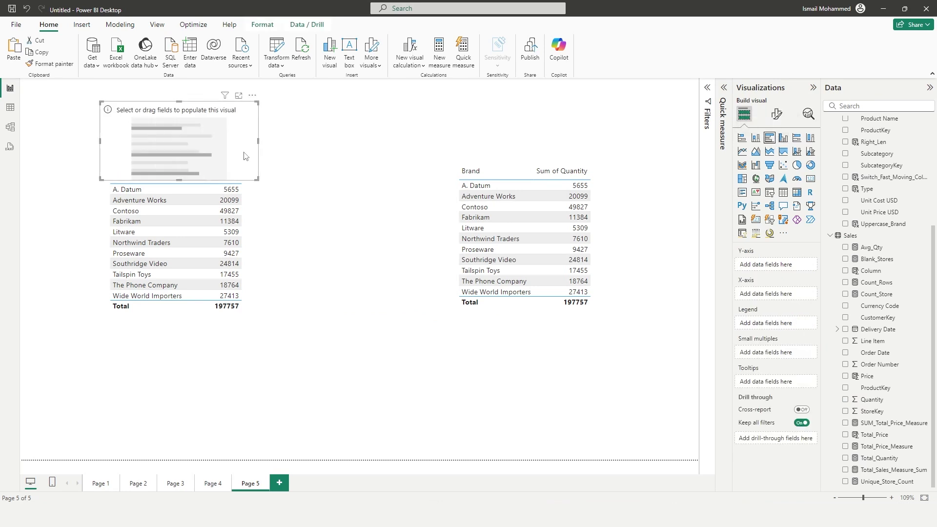
pyautogui.press('Delete')
pyautogui.click(770, 139)
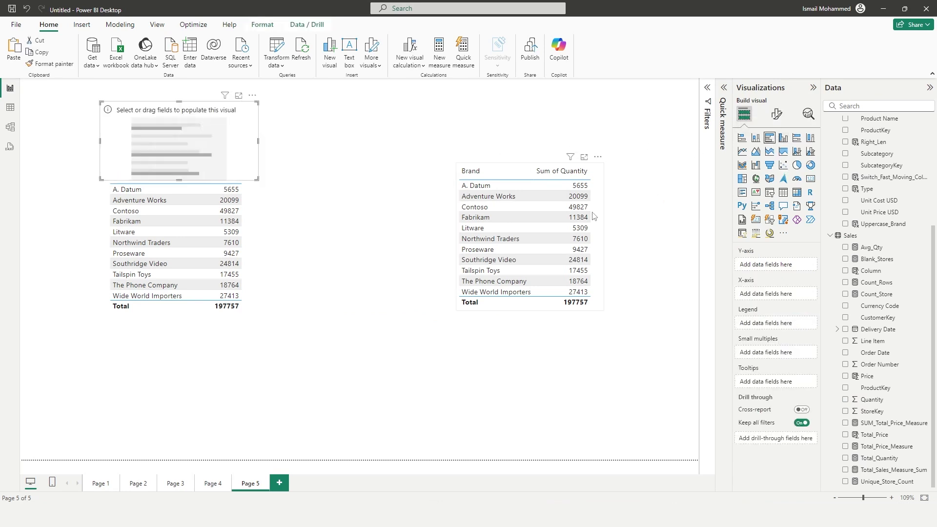
# Step: Convert the copied brand quantity table into a clustered bar chart with Brand on the Y-axis and Sum of Quantity on the X-axis
pyautogui.click(586, 215)
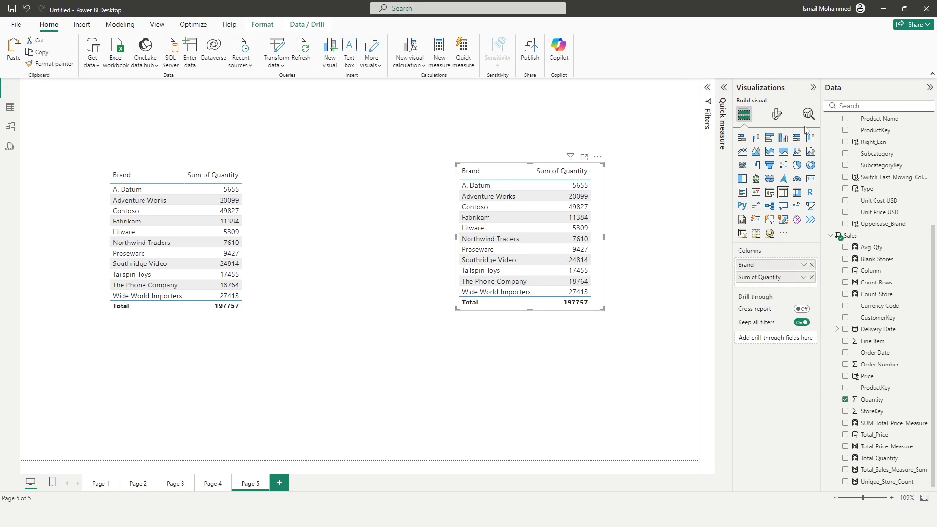
pyautogui.click(771, 139)
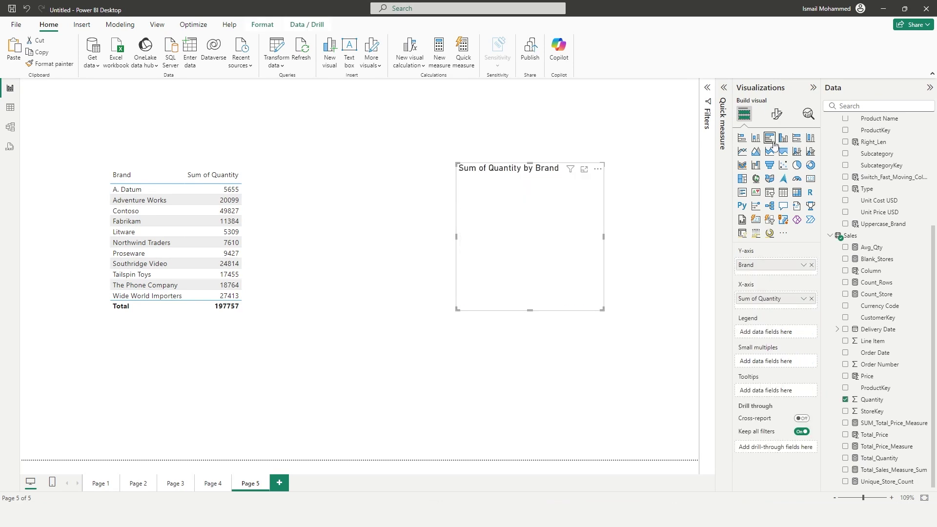
pyautogui.click(244, 245)
pyautogui.click(583, 245)
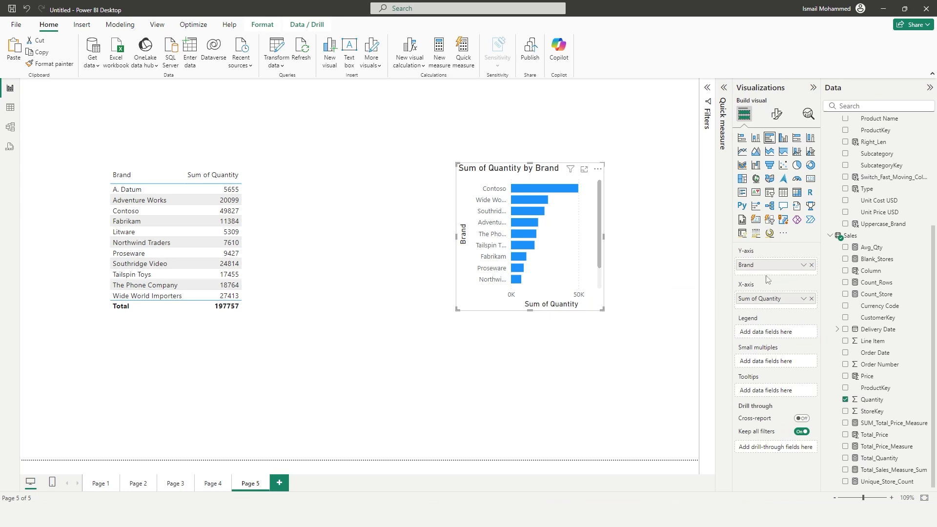
# Step: Remove Sum of Quantity from the bar chart's X-axis, review the original table's fields, and add the Sales Quantity column back to that axis
pyautogui.click(811, 299)
pyautogui.click(252, 239)
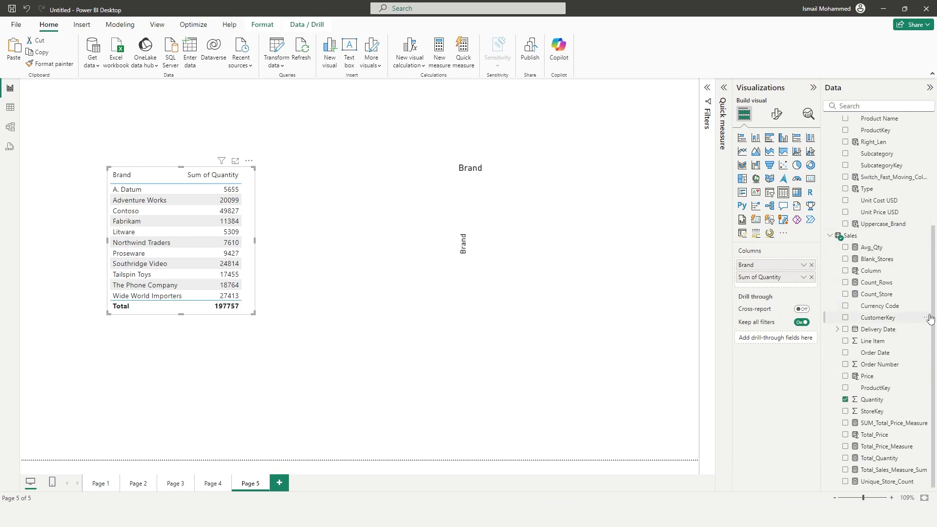
pyautogui.scroll(3, 839, 326)
pyautogui.scroll(-3, 840, 293)
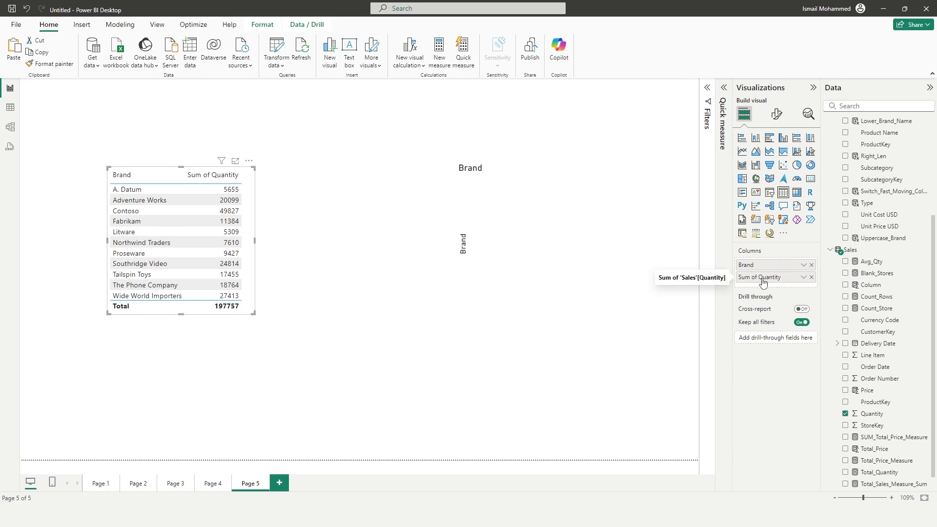
pyautogui.click(522, 233)
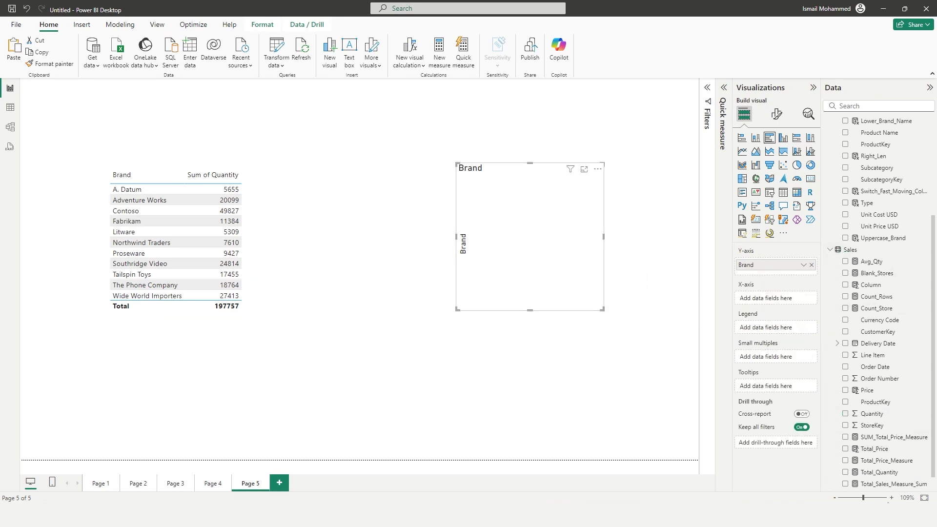
pyautogui.moveTo(872, 414); pyautogui.dragTo(768, 298)
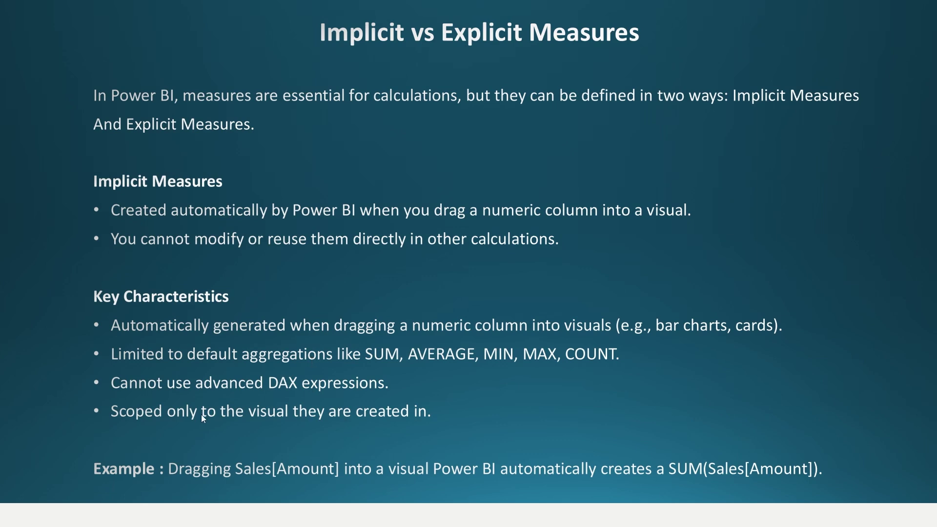
pyautogui.click(296, 417)
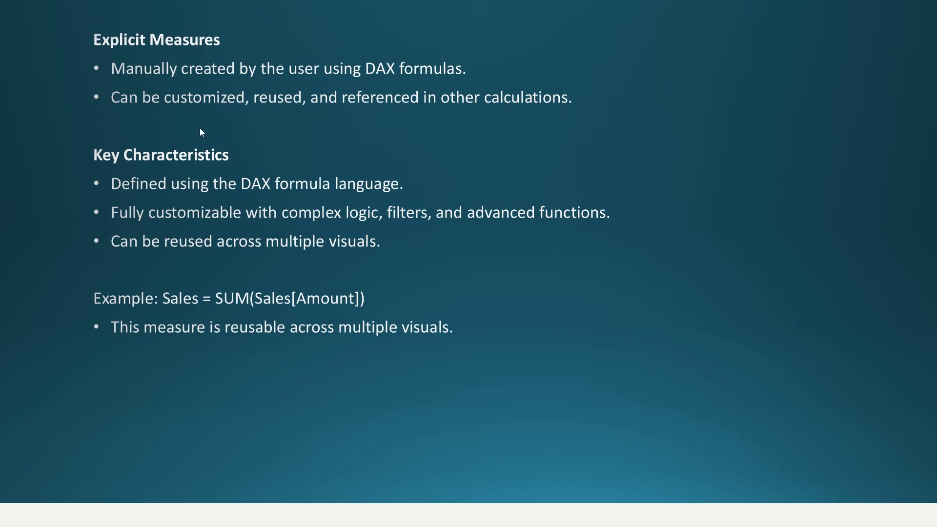
# Step: Switch back to Power BI Desktop and examine the SUMX formula of the Total_Price_Measure measure as an explicit measure example
pyautogui.hotkey('alt', 'Tab')
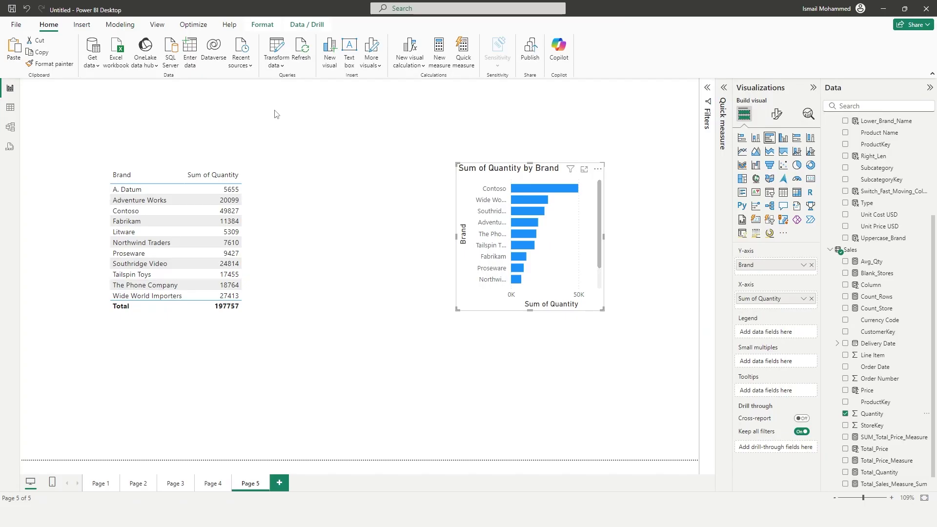
pyautogui.click(886, 461)
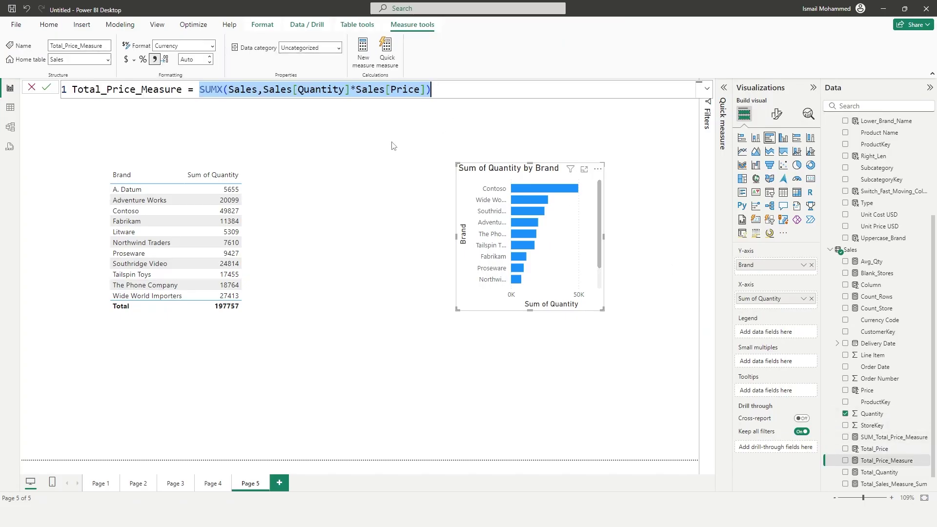
pyautogui.click(239, 89)
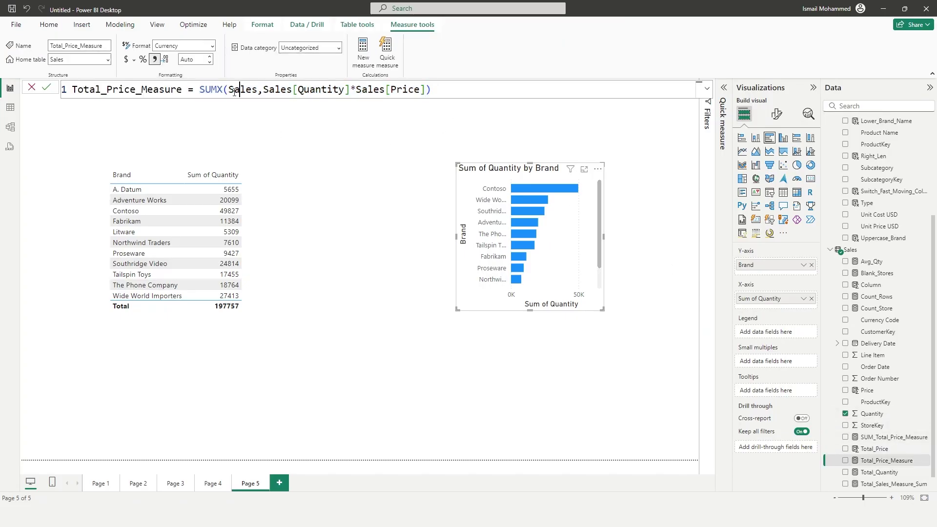
pyautogui.moveTo(205, 90)
pyautogui.mouseDown()
pyautogui.moveTo(438, 90)
pyautogui.moveTo(199, 92)
pyautogui.mouseUp()
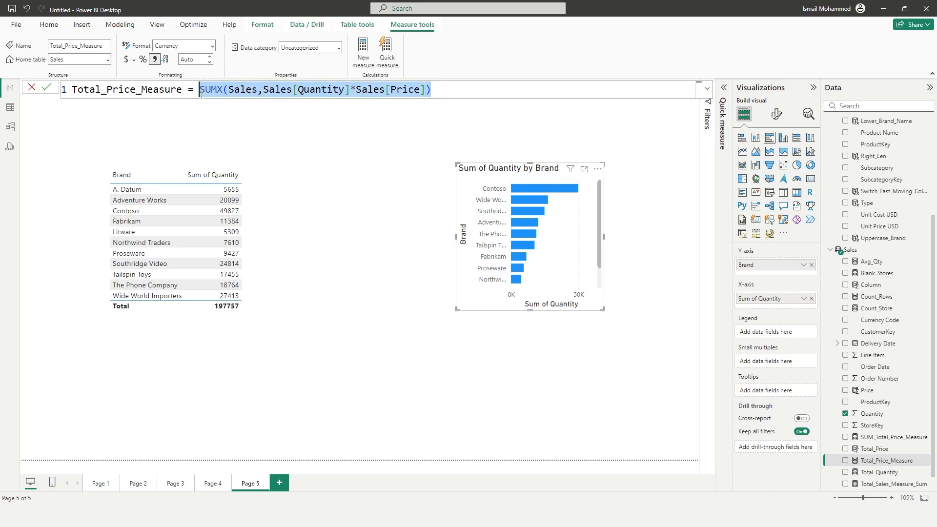
pyautogui.click(201, 94)
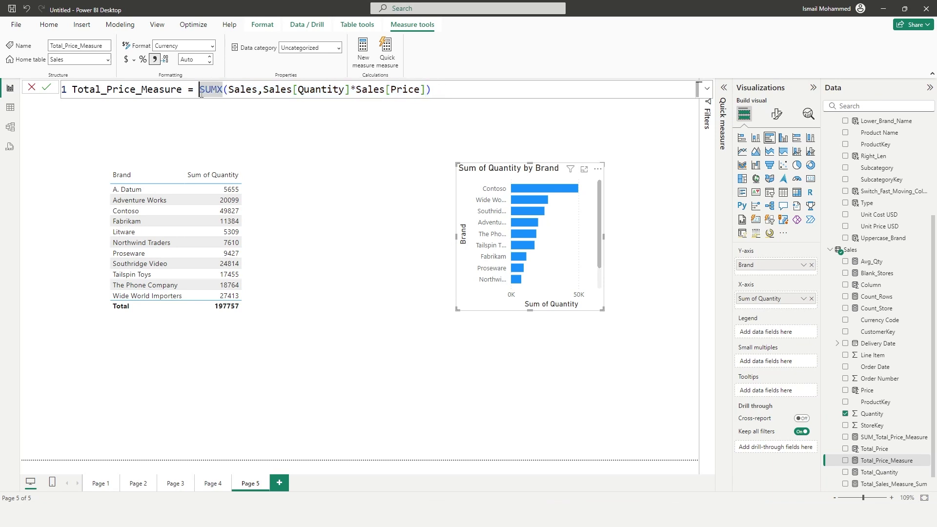